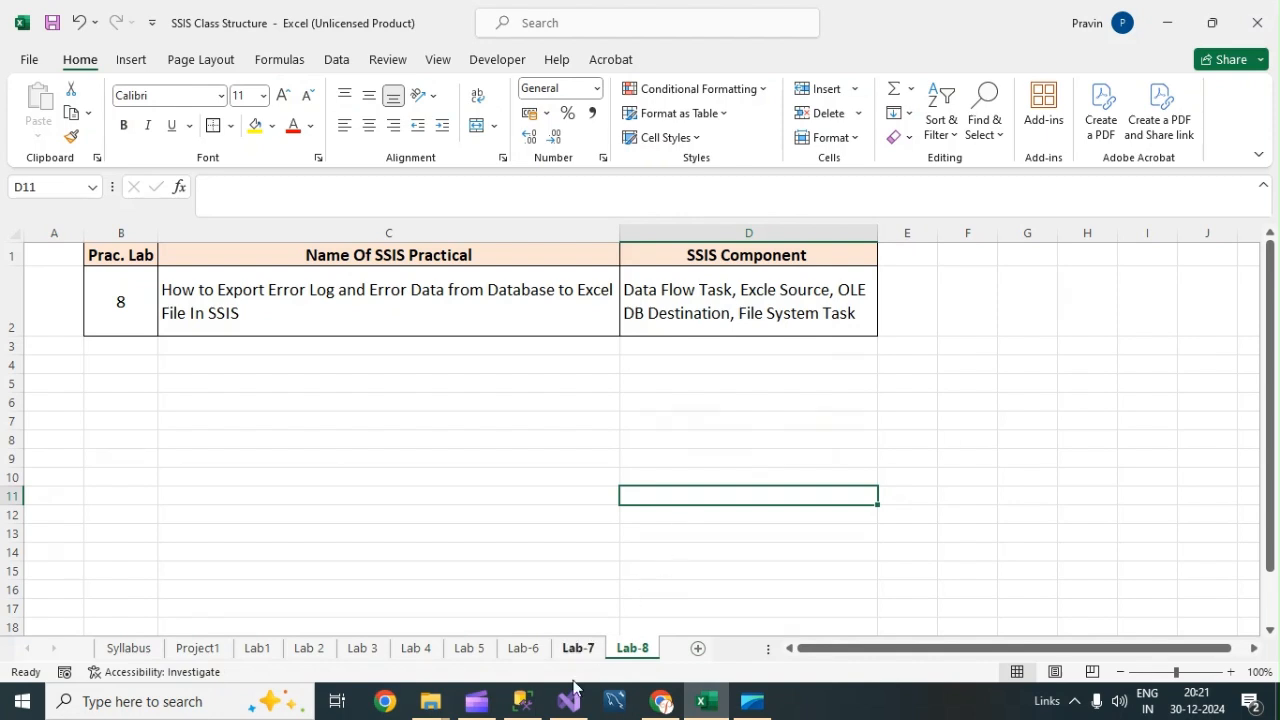
# Inspect the Data Error Files and Error Log Files folders inside the Lab-8 - Error Log Export to Flat File folder.
pyautogui.moveTo(569, 708)
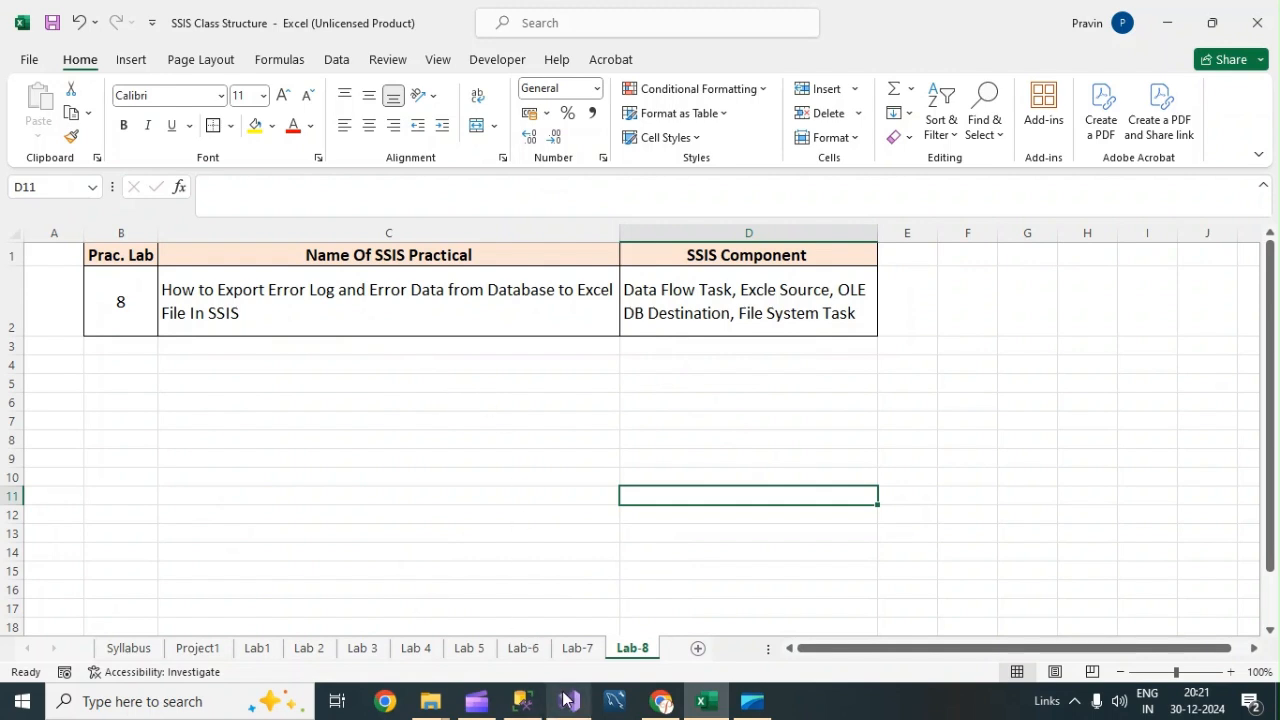
pyautogui.moveTo(437, 710)
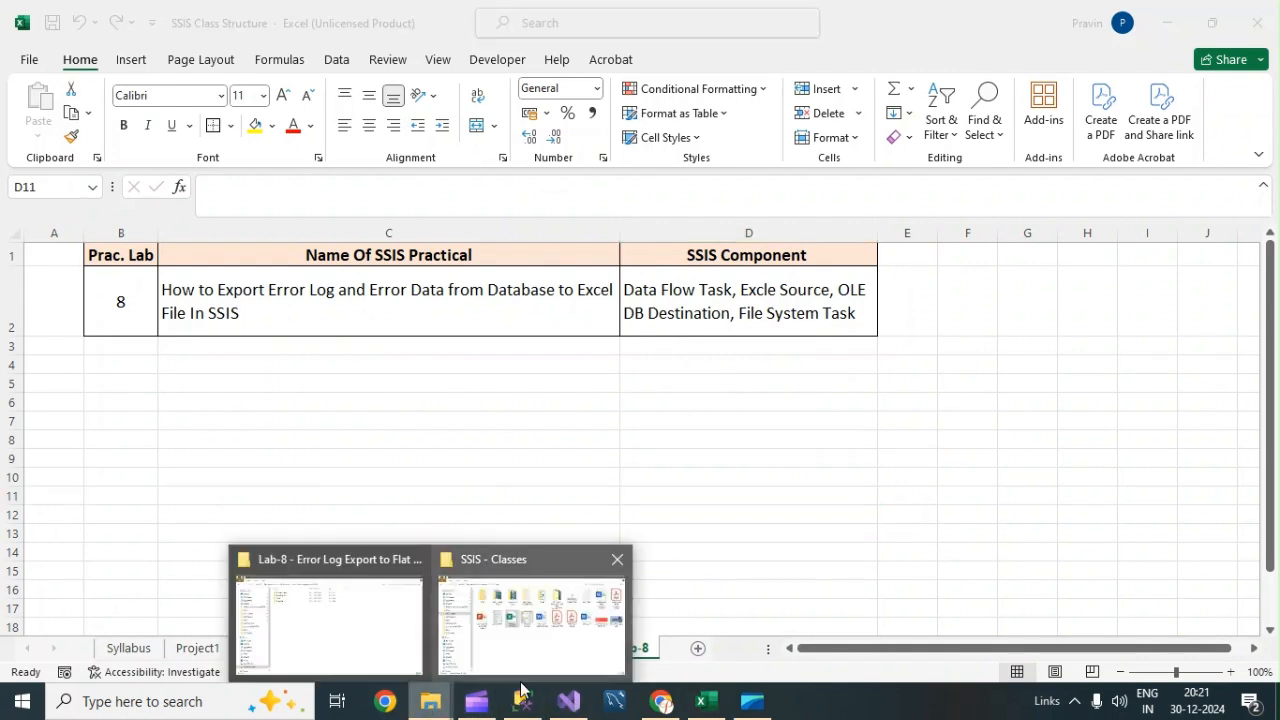
pyautogui.click(360, 614)
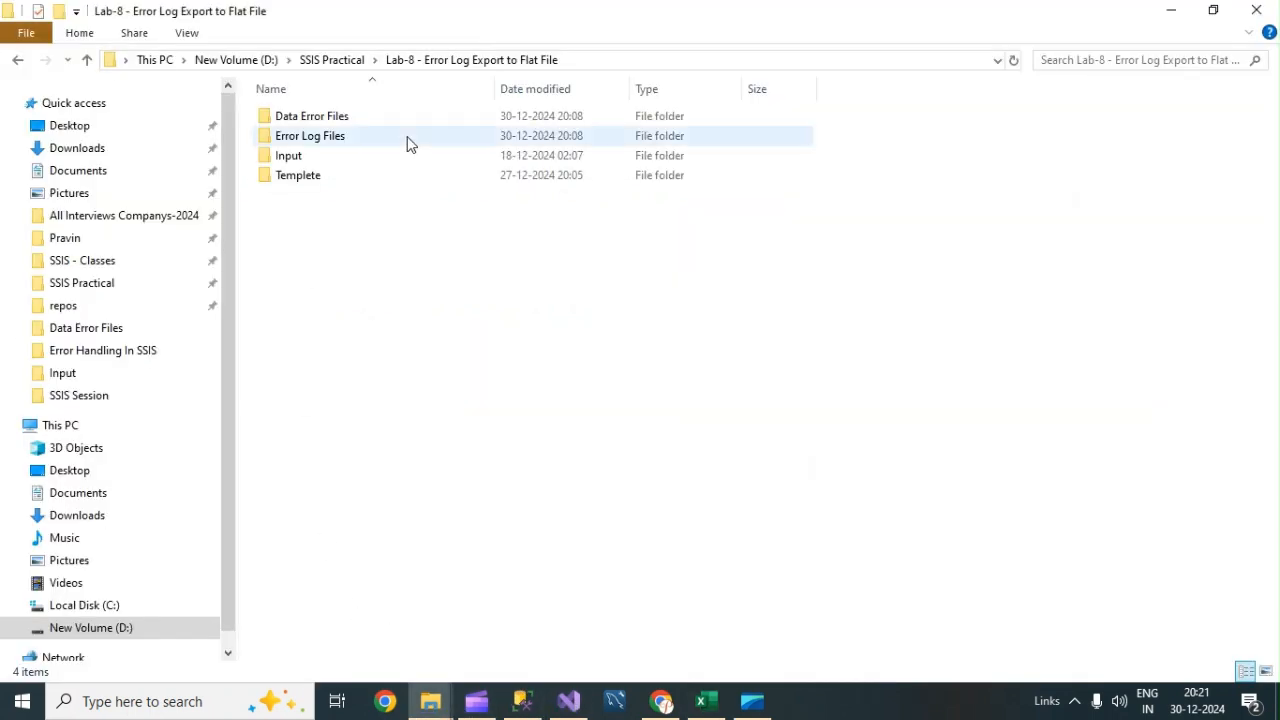
pyautogui.doubleClick(318, 122)
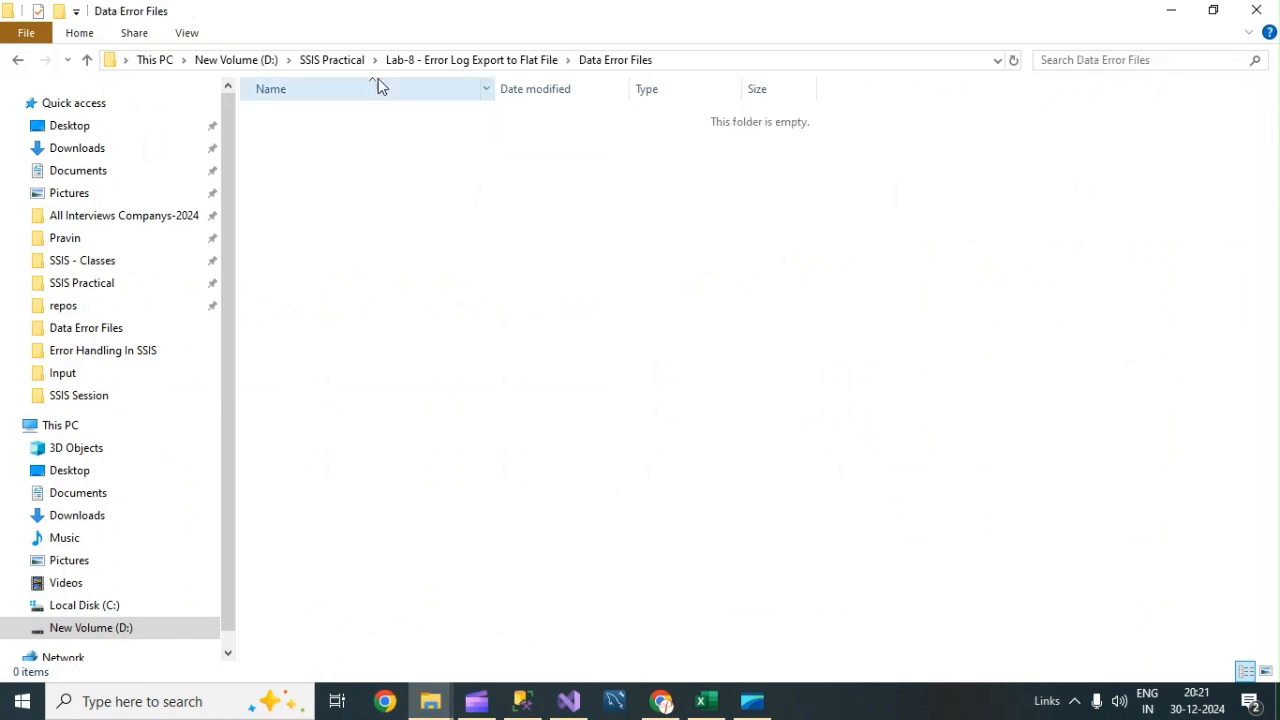
pyautogui.click(462, 60)
pyautogui.doubleClick(305, 140)
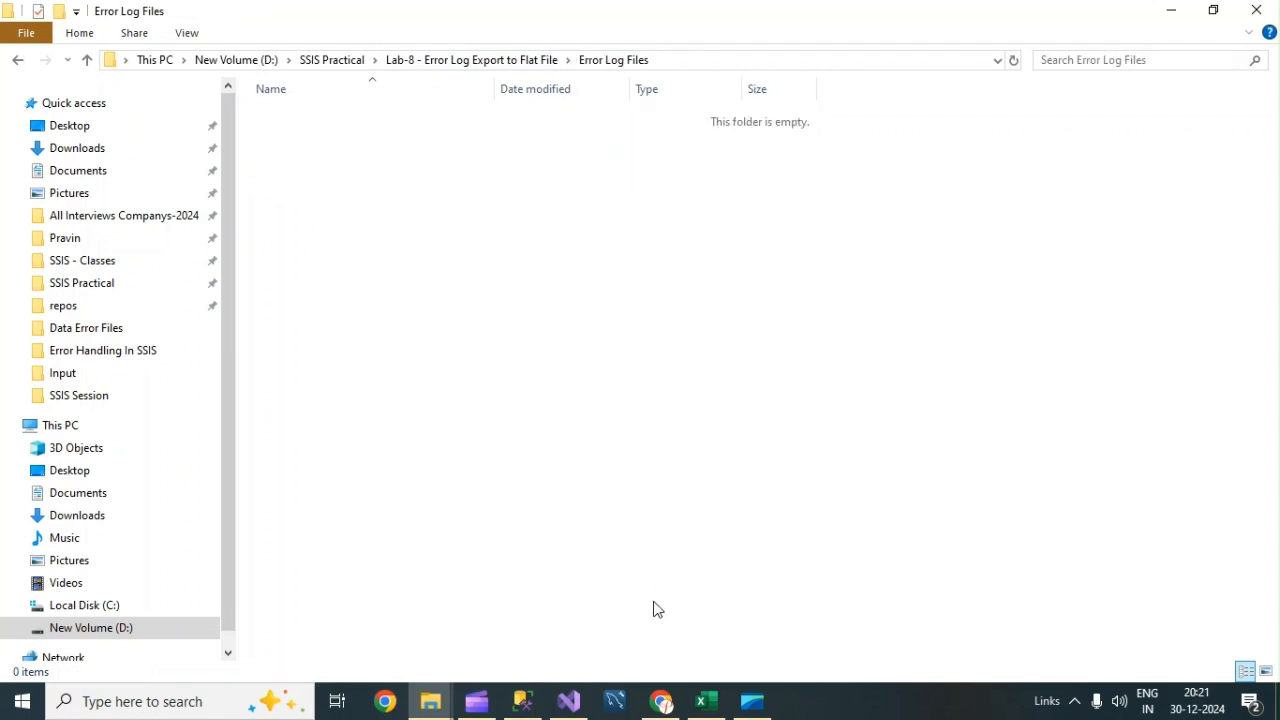
# Review the error log queries in SQL Server Management Studio and the existing ErrorHandeling package design.
pyautogui.click(527, 706)
pyautogui.click(474, 266)
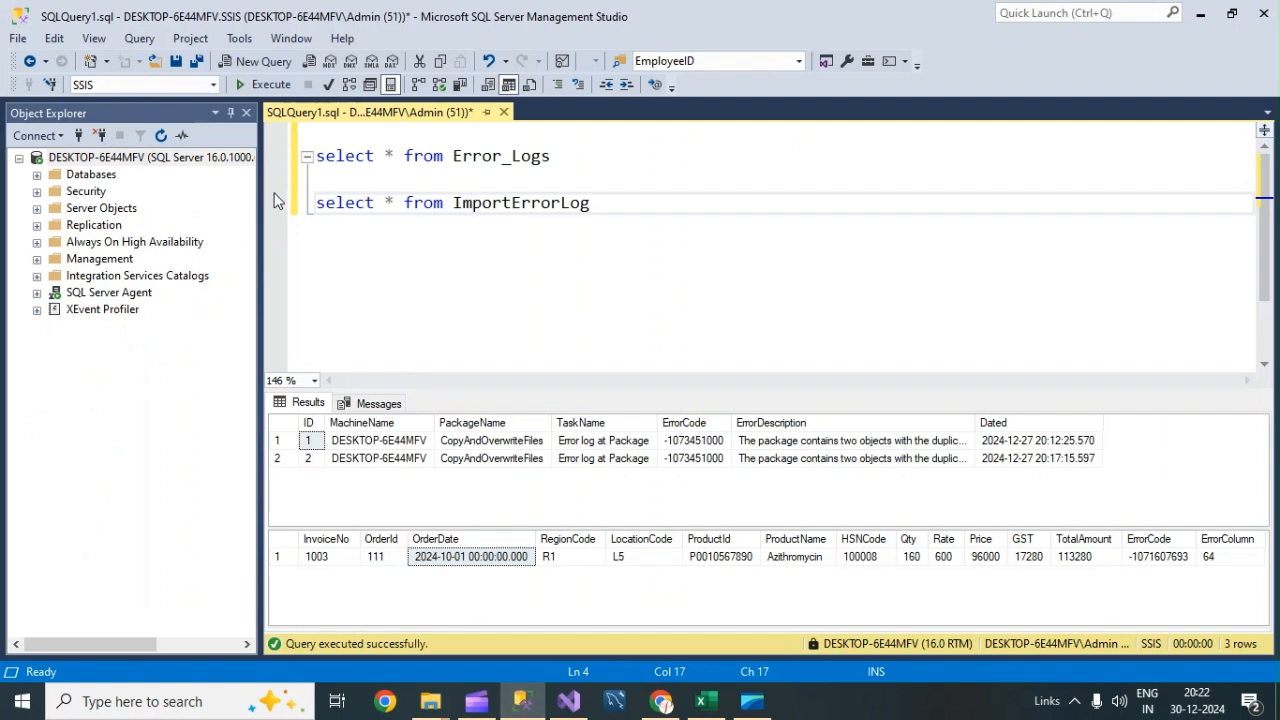
pyautogui.click(569, 701)
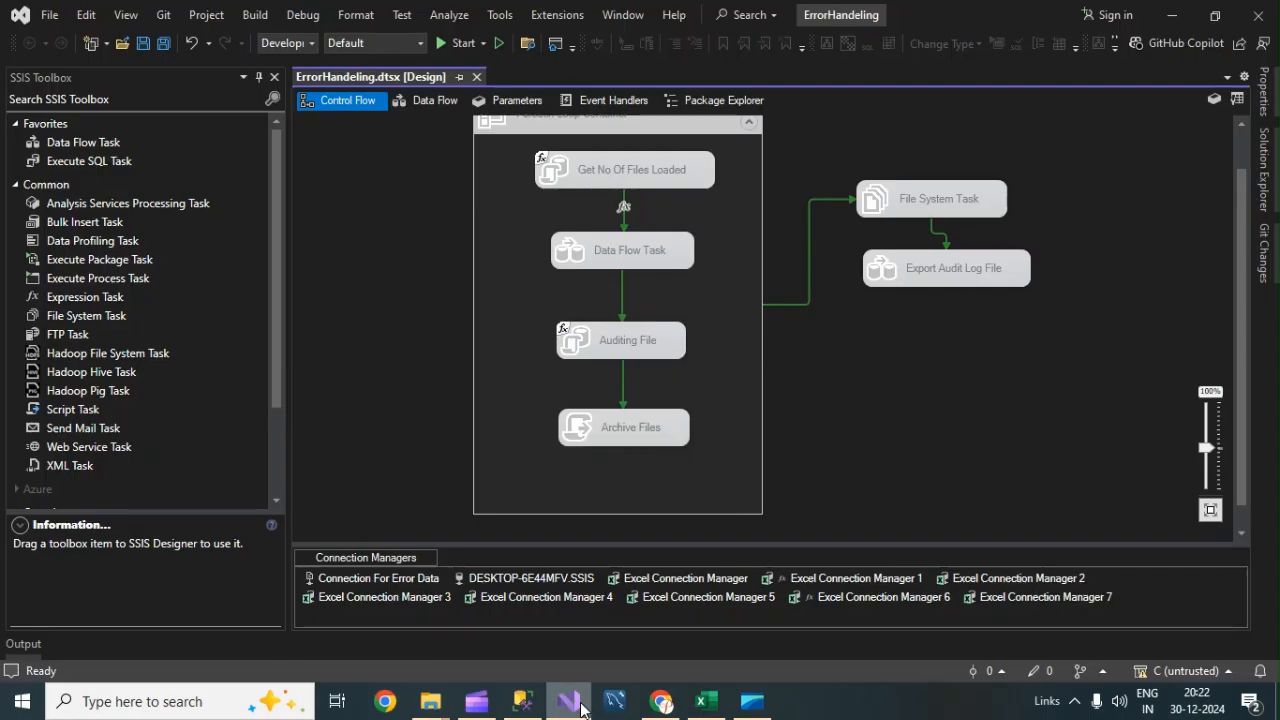
# Browse the Lab-7 and Lab 3 worksheets' package diagrams, returning to the Lab-8 sheet.
pyautogui.click(708, 701)
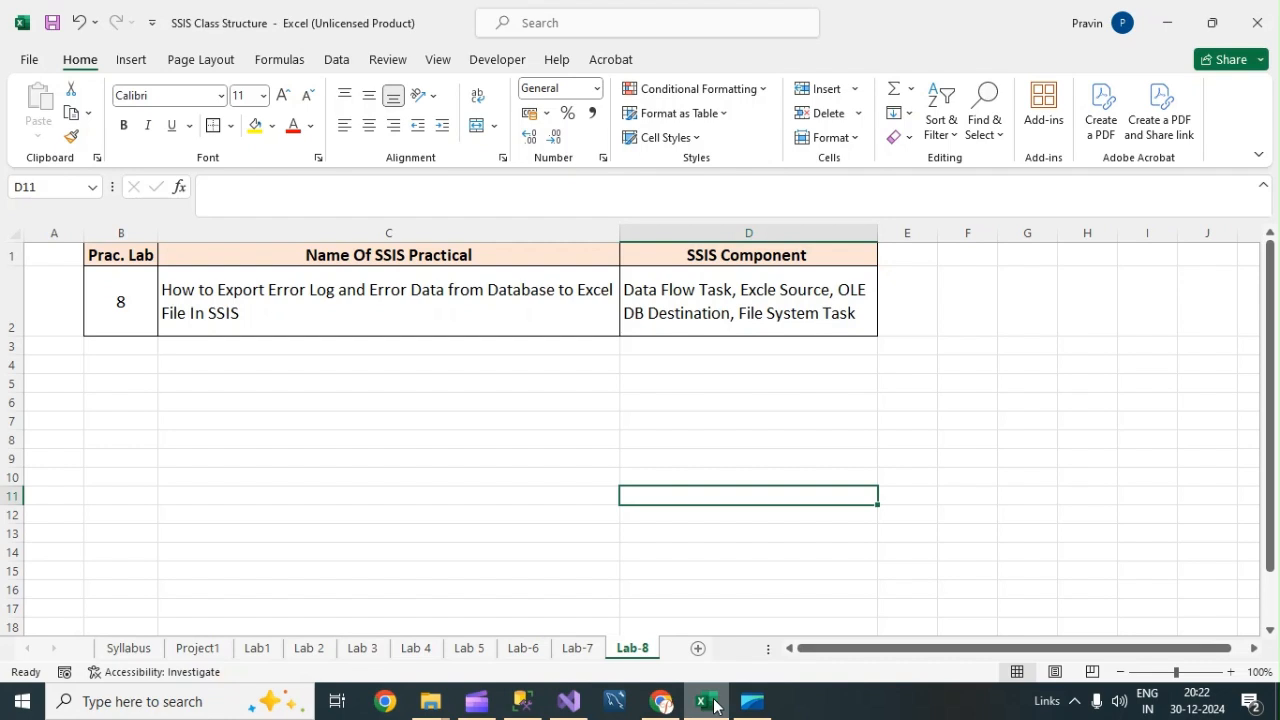
pyautogui.click(585, 650)
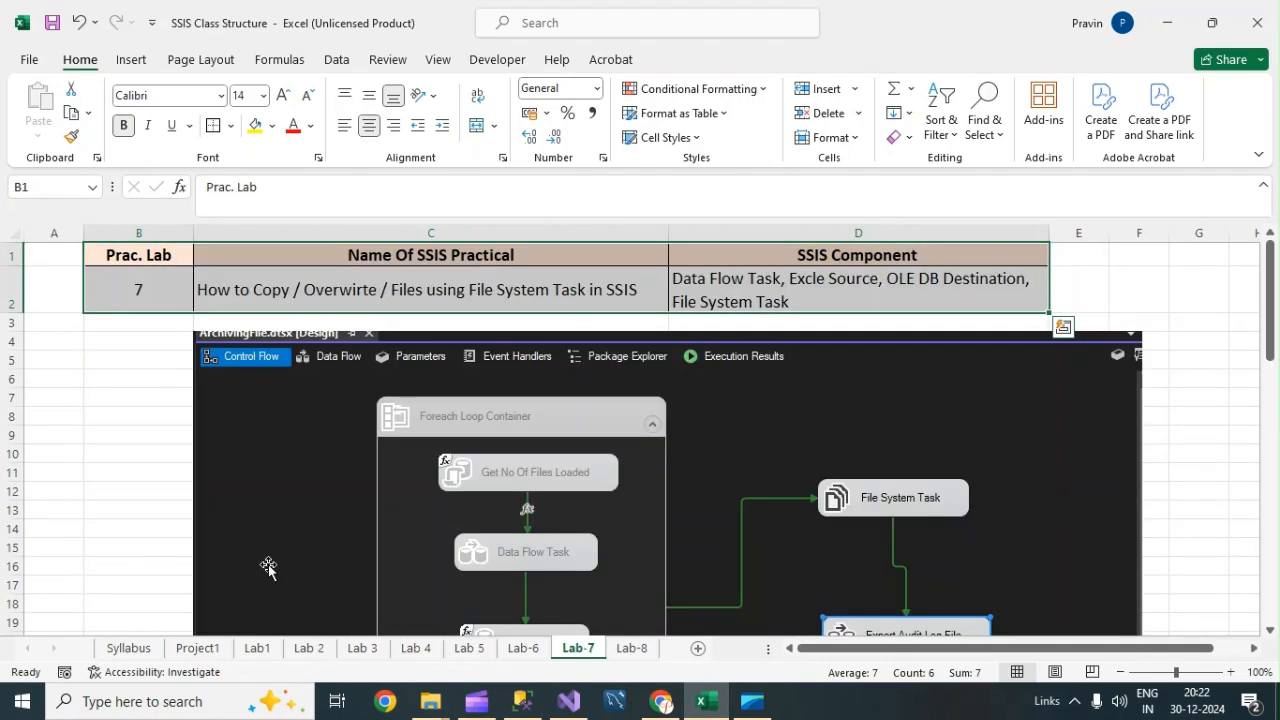
pyautogui.click(350, 650)
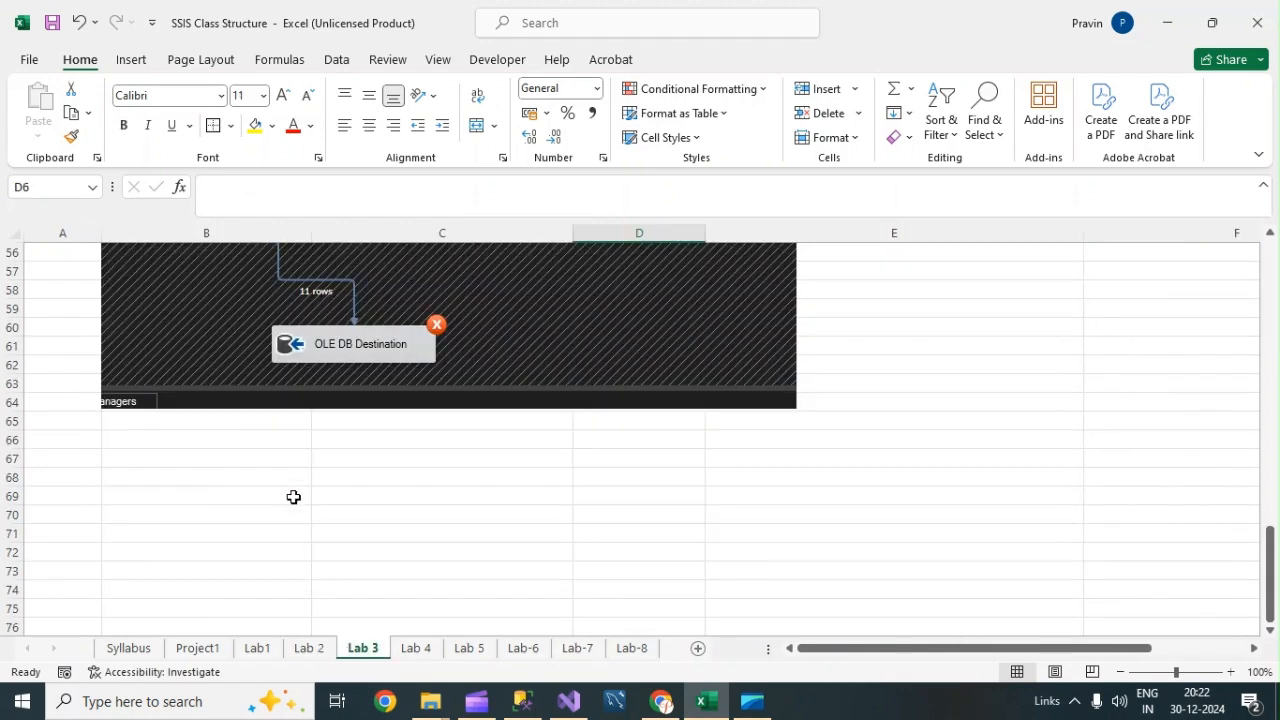
pyautogui.scroll(-2, 345, 465)
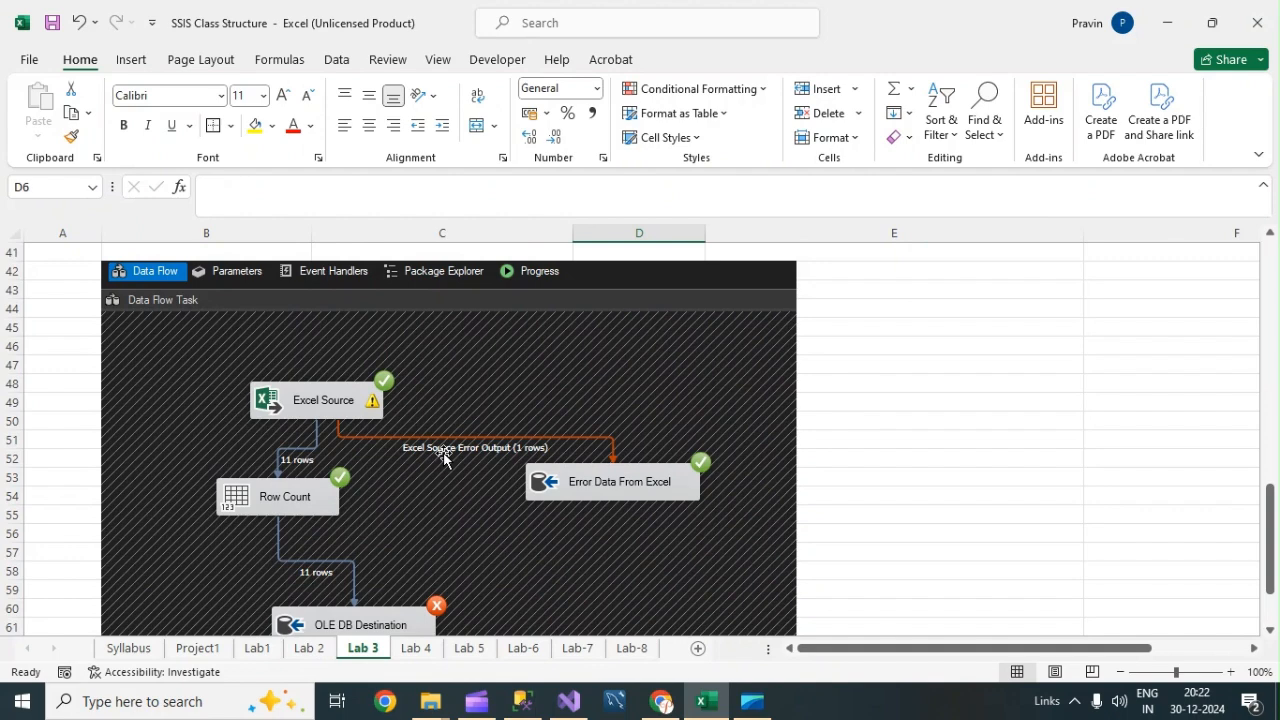
pyautogui.click(632, 650)
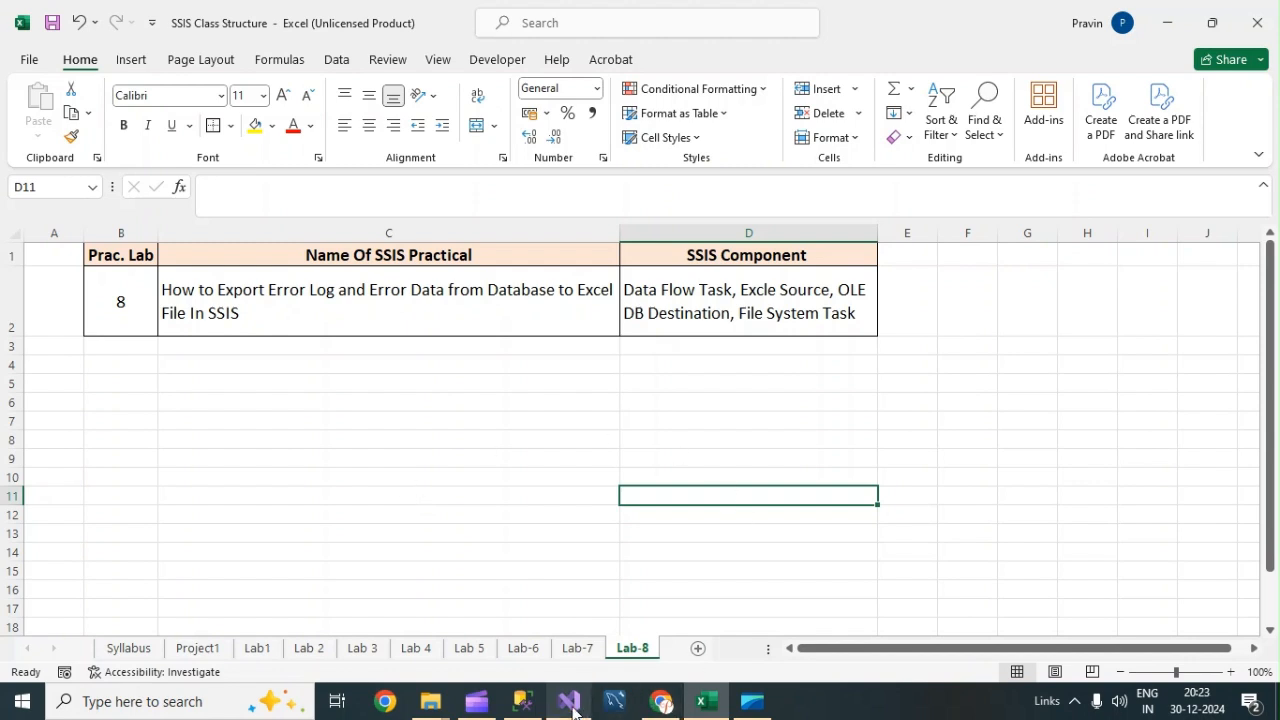
# Launch Visual Studio 2022 and begin opening an existing project or solution.
pyautogui.moveTo(572, 709)
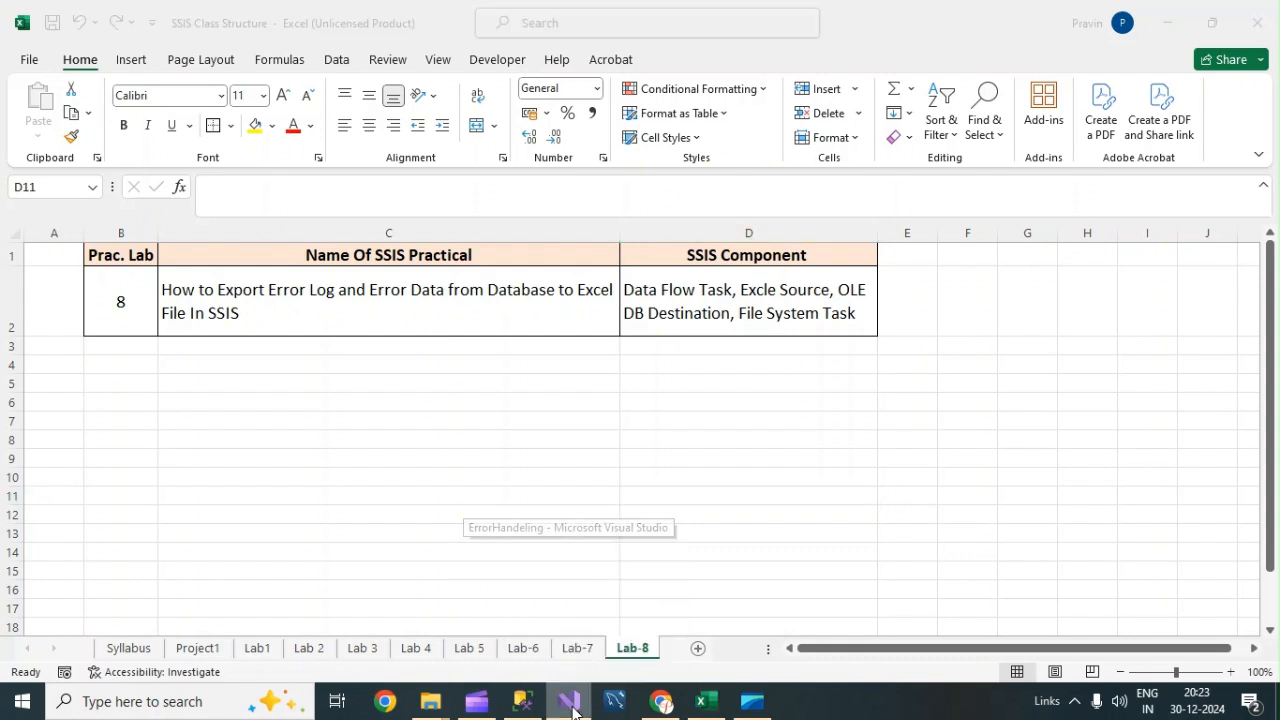
pyautogui.rightClick(570, 704)
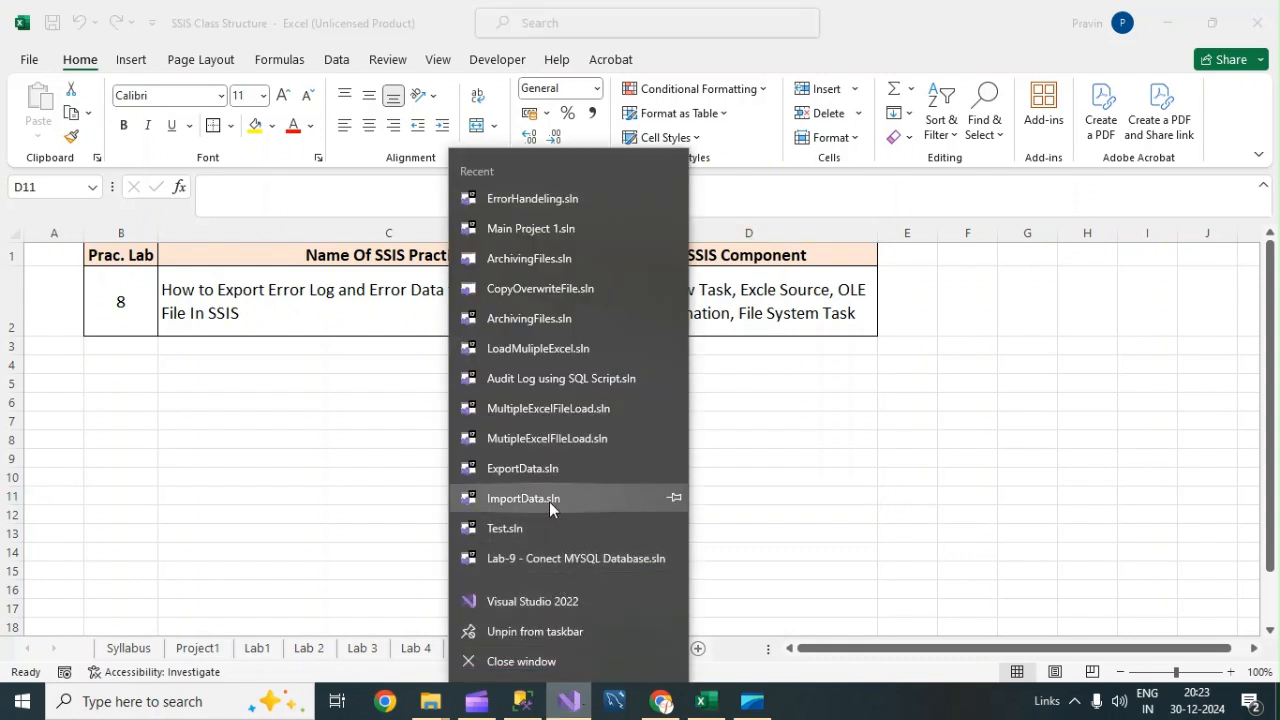
pyautogui.click(540, 601)
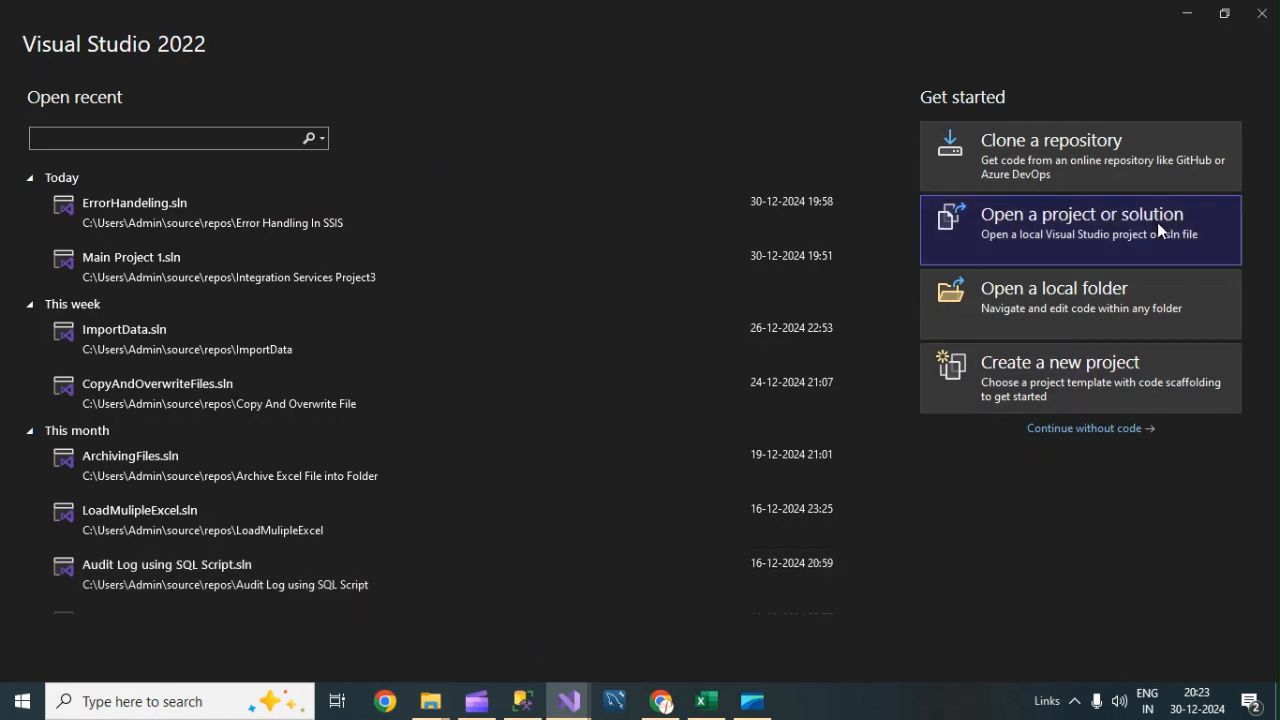
pyautogui.click(1090, 222)
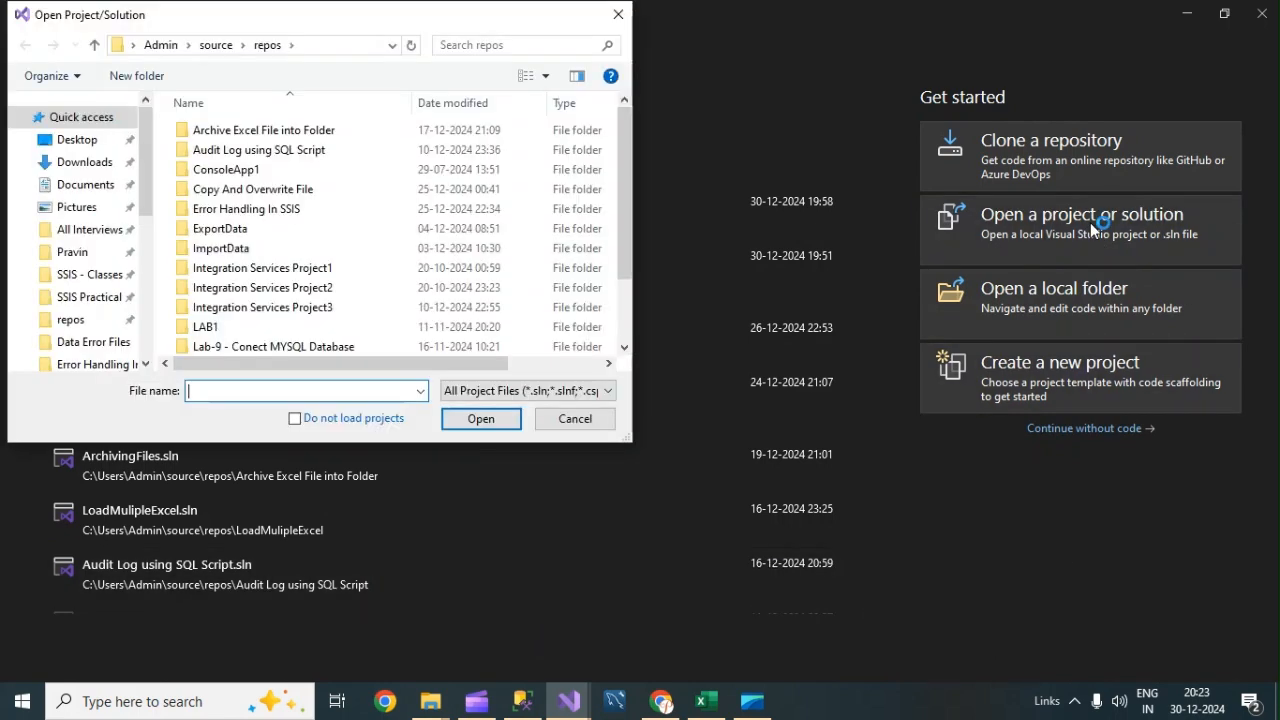
# Duplicate the Error Handling In SSIS project folder within the repos folder.
pyautogui.moveTo(458, 703)
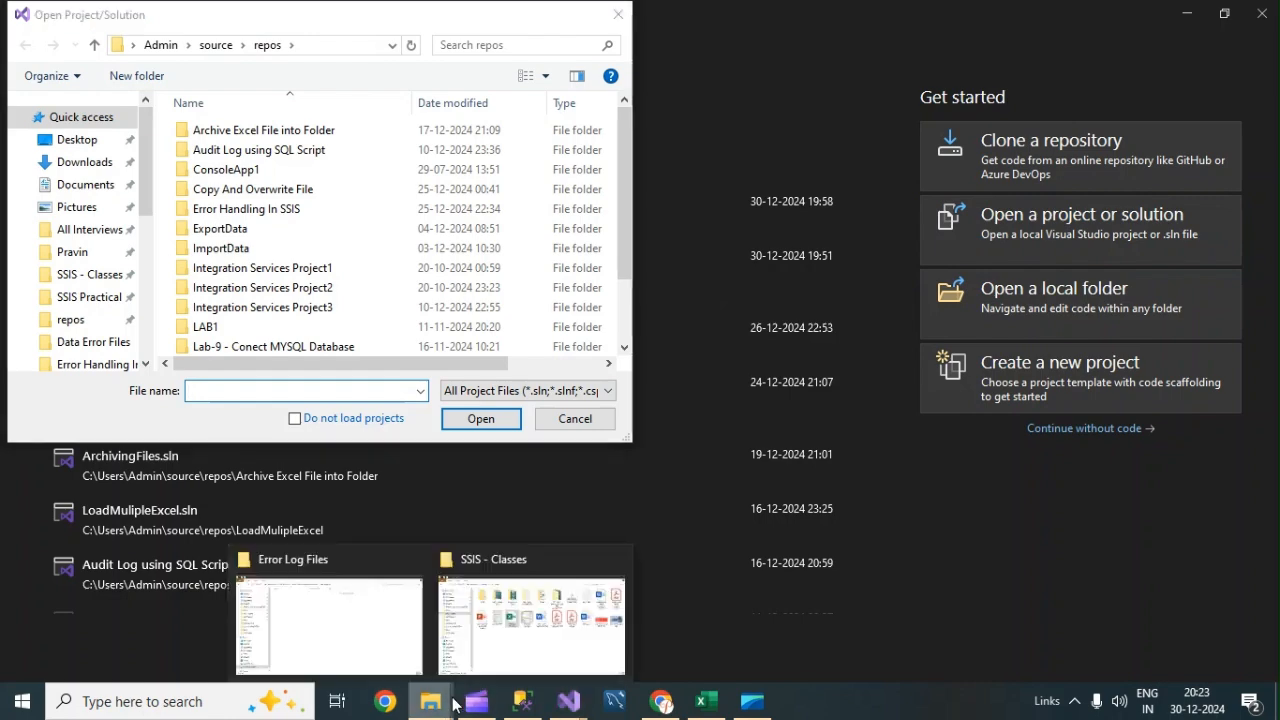
pyautogui.click(363, 640)
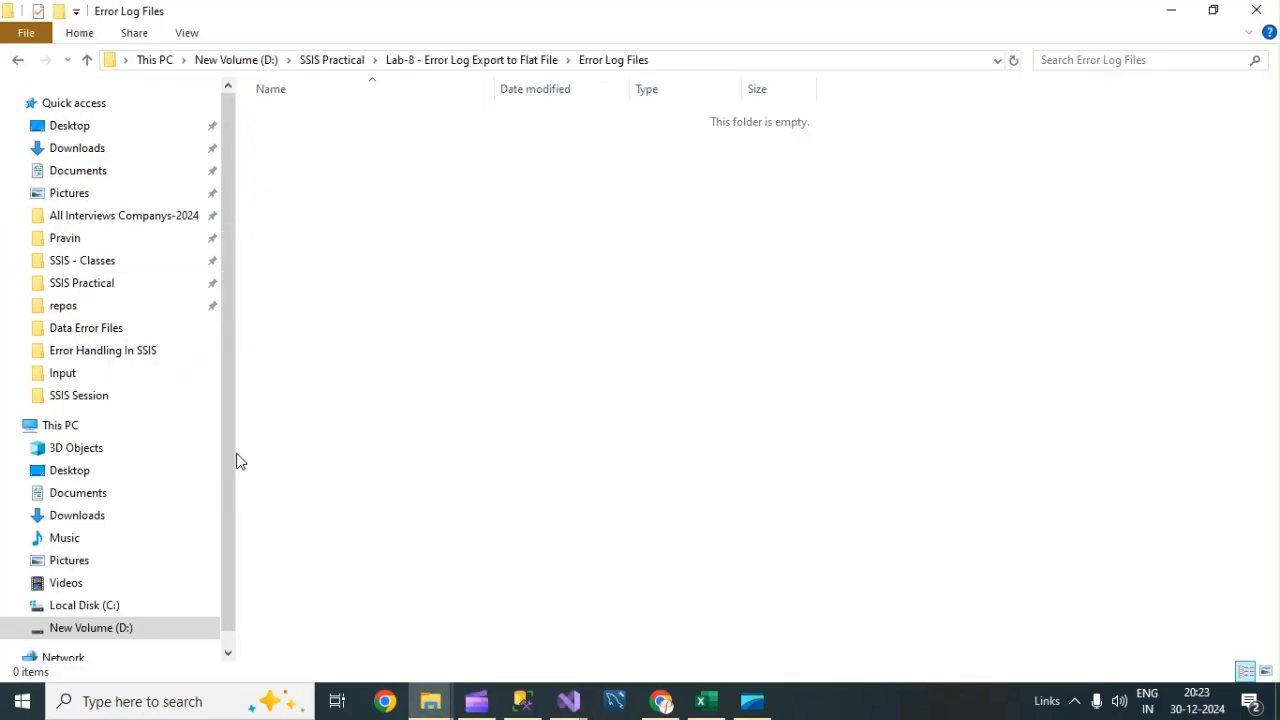
pyautogui.click(85, 290)
pyautogui.click(70, 310)
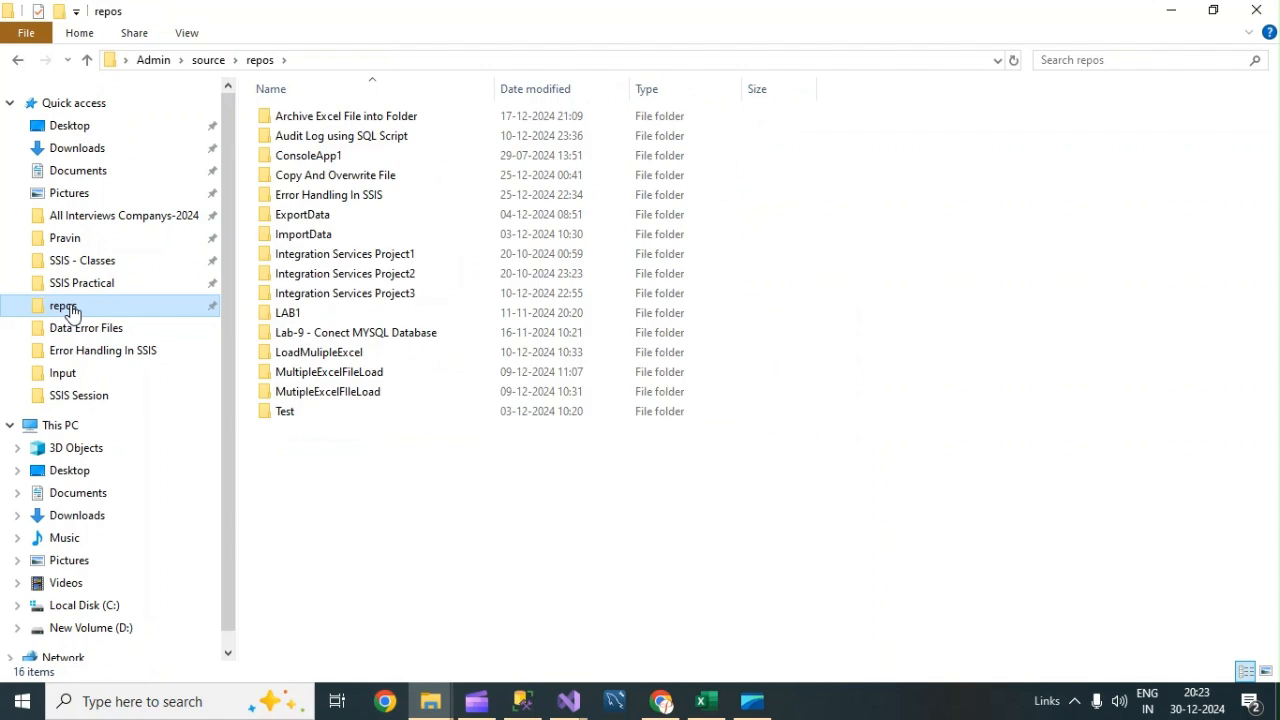
pyautogui.click(327, 197)
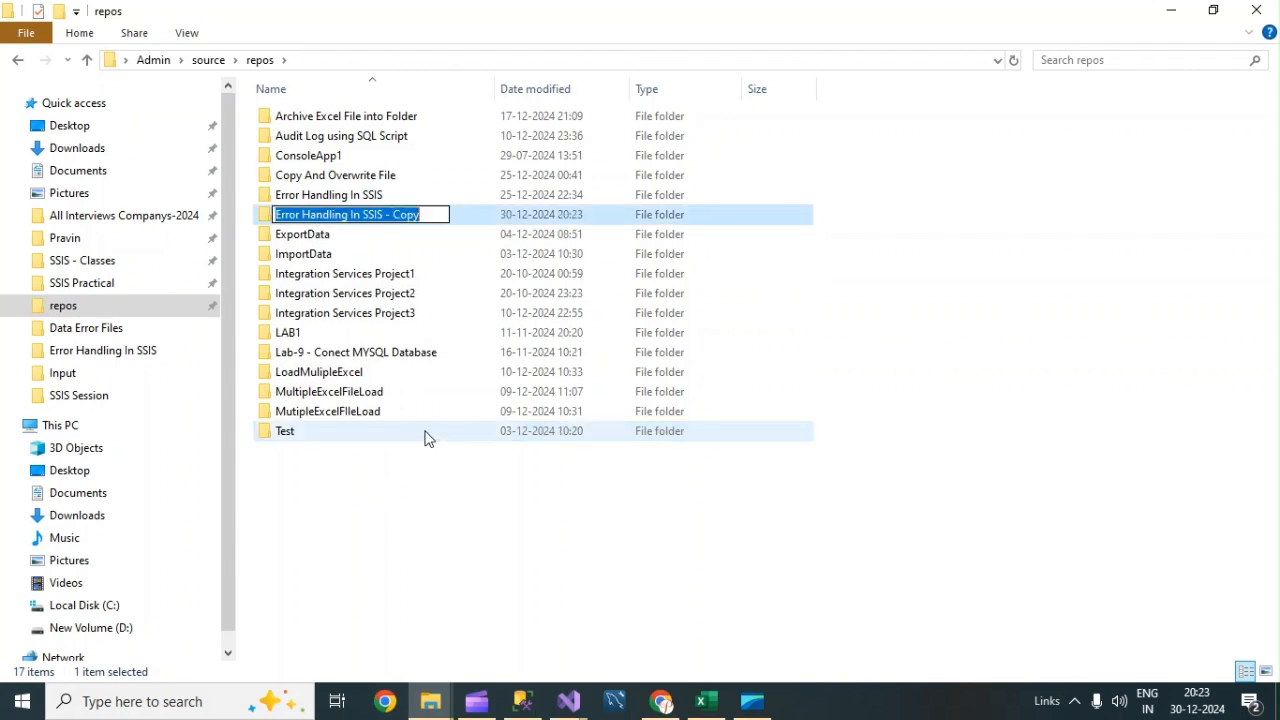
pyautogui.click(410, 215)
pyautogui.click(432, 214)
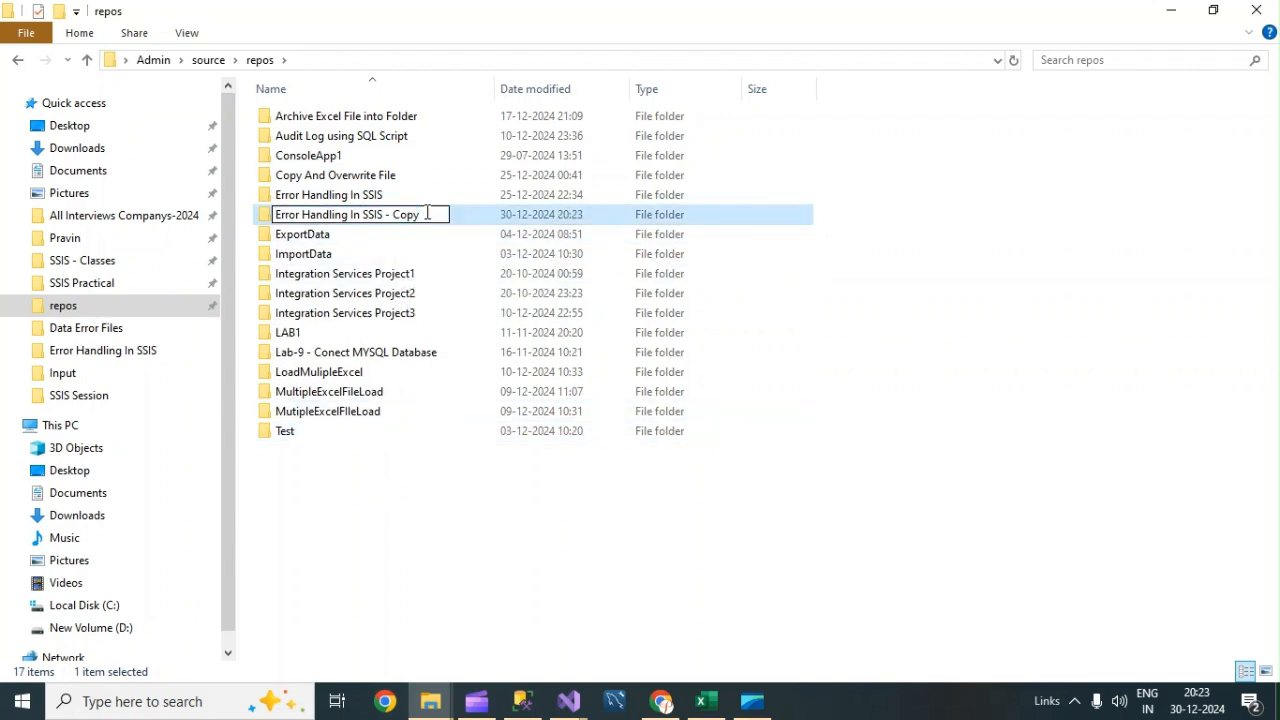
# Rename the copied folder to Export ErrorLog from Database.
pyautogui.press('BackSpace')
pyautogui.press('BackSpace')
pyautogui.press('BackSpace')
pyautogui.press('BackSpace')
pyautogui.press('BackSpace')
pyautogui.press('BackSpace')
pyautogui.press('BackSpace')
pyautogui.press('BackSpace')
pyautogui.press('BackSpace')
pyautogui.press('BackSpace')
pyautogui.press('BackSpace')
pyautogui.press('BackSpace')
pyautogui.press('BackSpace')
pyautogui.press('BackSpace')
pyautogui.press('BackSpace')
pyautogui.press('BackSpace')
pyautogui.press('BackSpace')
pyautogui.press('BackSpace')
pyautogui.press('BackSpace')
pyautogui.press('BackSpace')
pyautogui.press('BackSpace')
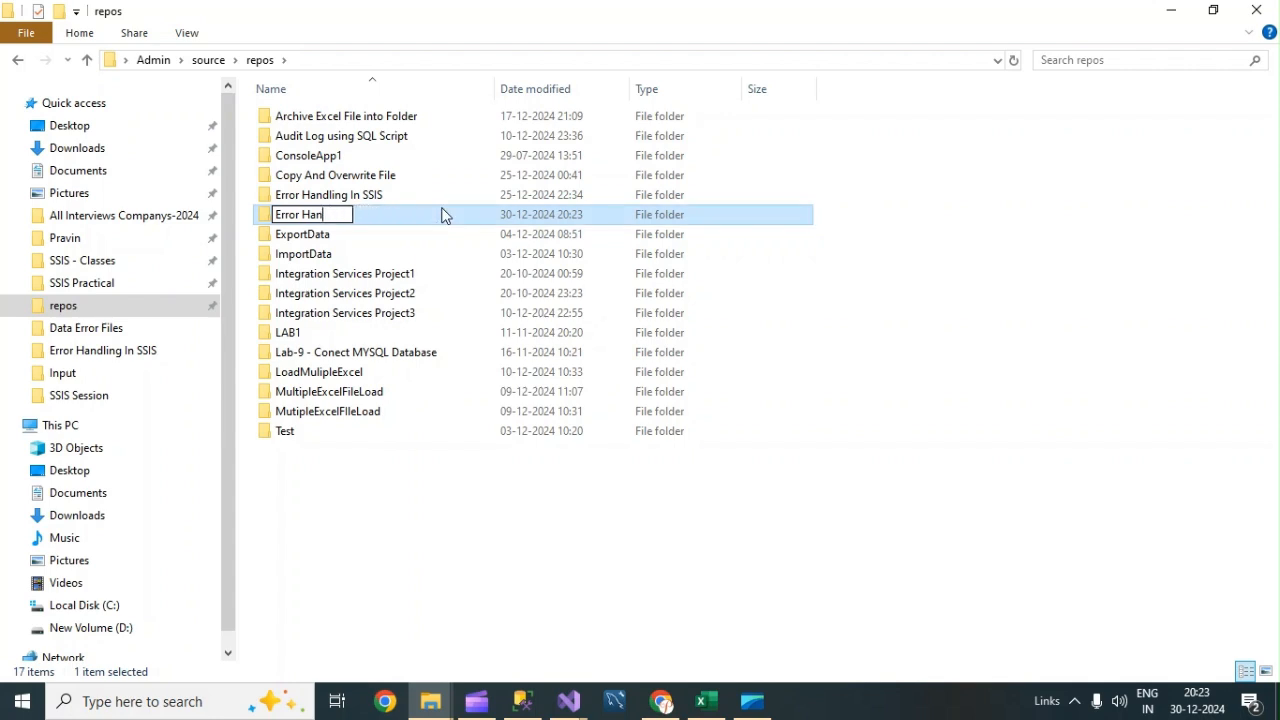
pyautogui.write('Lg')
pyautogui.press('BackSpace')
pyautogui.write('og')
pyautogui.press('Left')
pyautogui.press('Left')
pyautogui.press('Left')
pyautogui.press('Left')
pyautogui.press('Left')
pyautogui.press('Left')
pyautogui.press('Left')
pyautogui.press('Left')
pyautogui.press('Left')
pyautogui.write('Export')
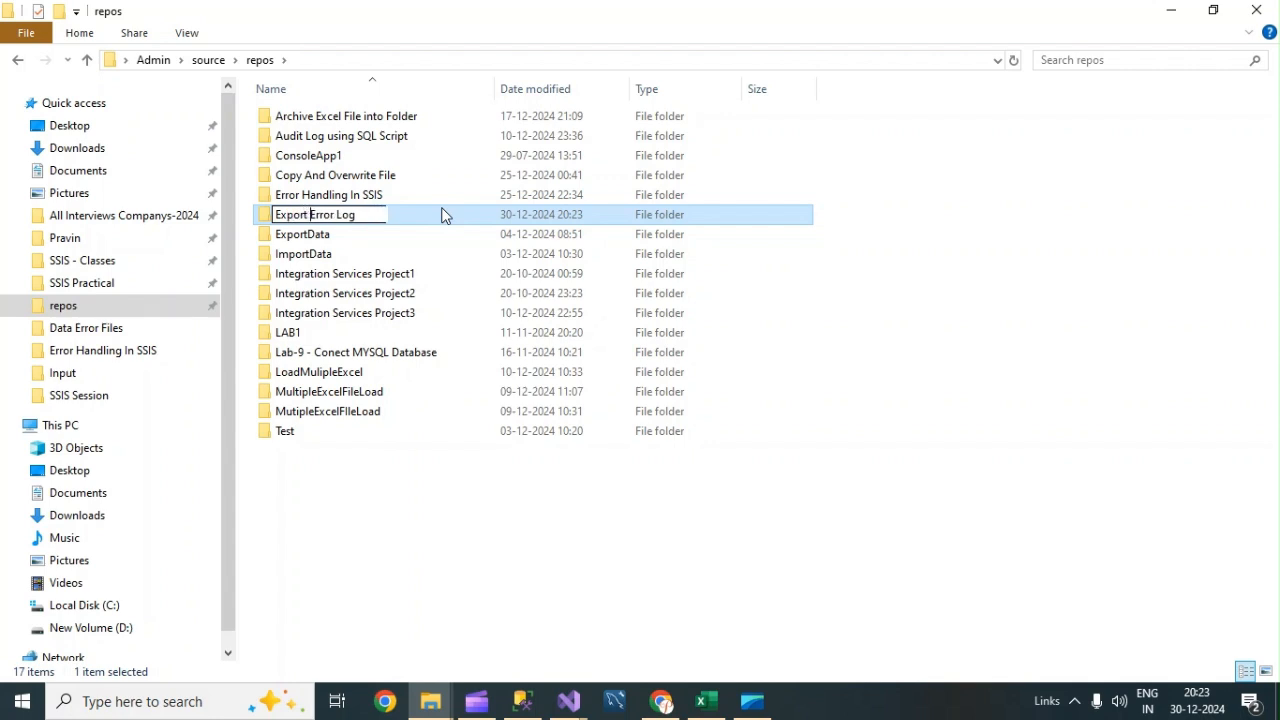
pyautogui.press('Right')
pyautogui.press('Right')
pyautogui.press('Right')
pyautogui.press('Right')
pyautogui.press('Right')
pyautogui.press('Right')
pyautogui.press('BackSpace')
pyautogui.press('Right')
pyautogui.press('Right')
pyautogui.press('Right')
pyautogui.write('from Database')
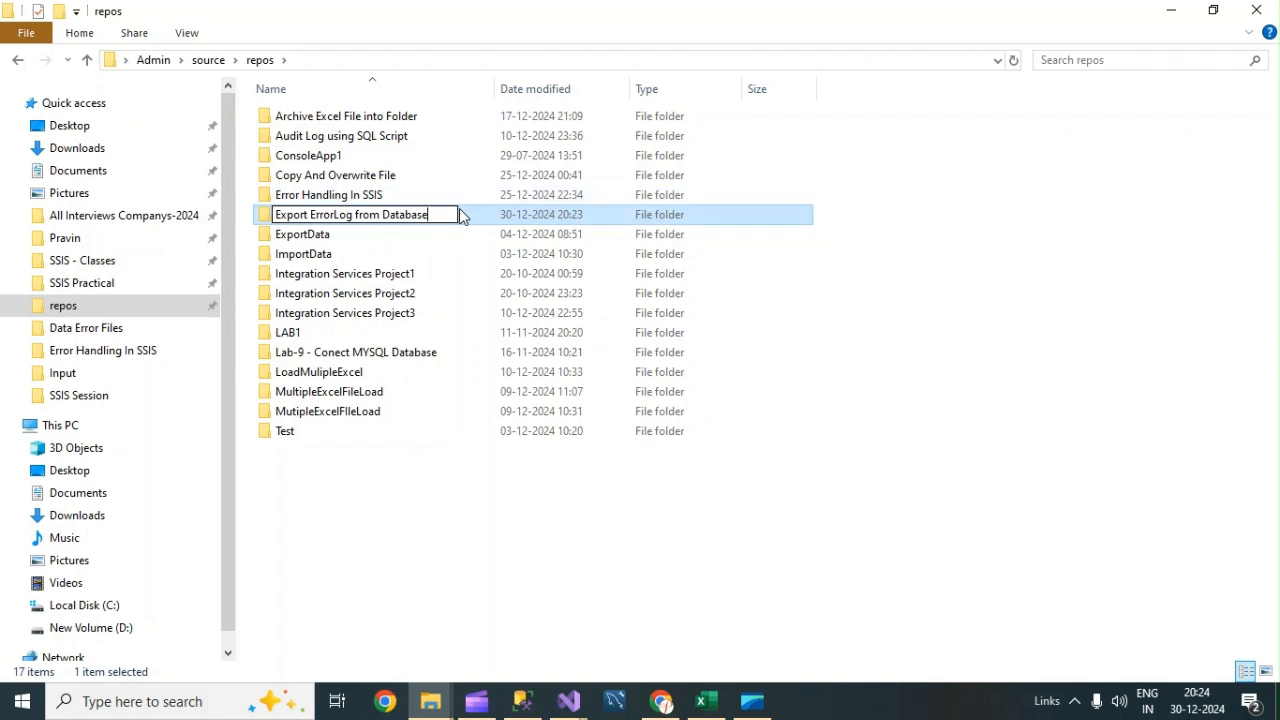
pyautogui.press('Return')
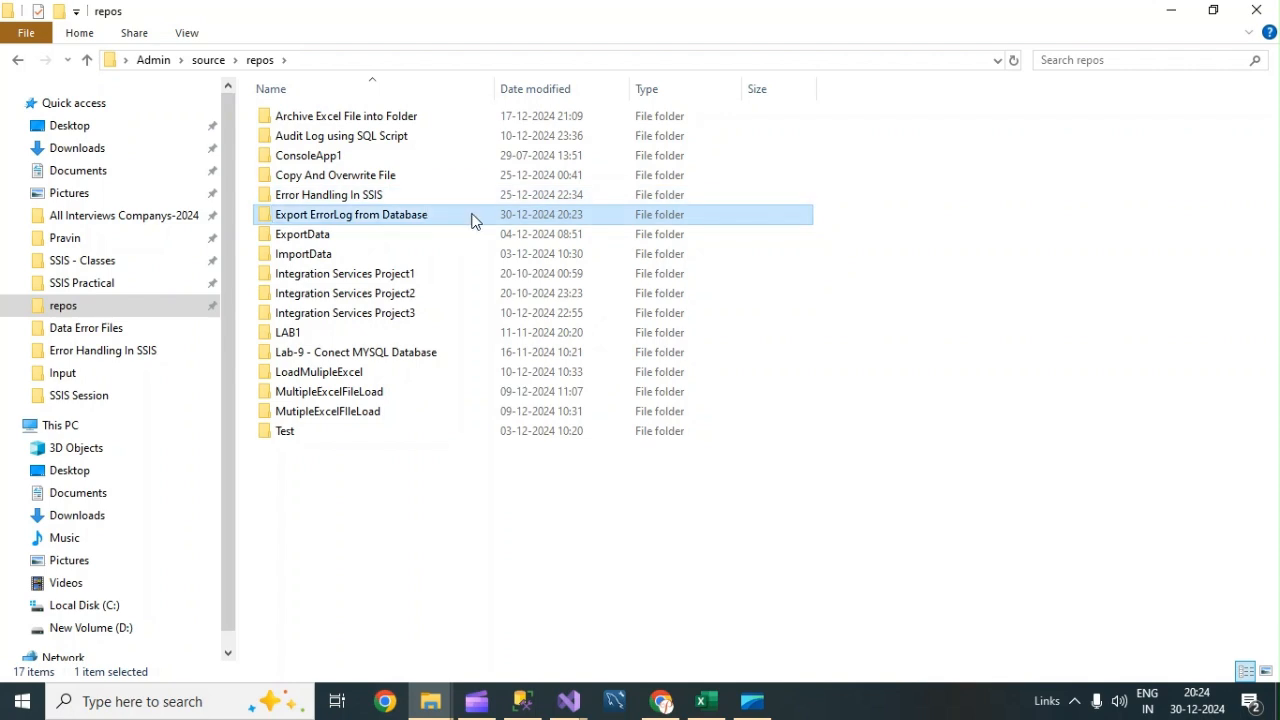
# Open ErrorHandeling.sln from the Export ErrorLog from Database folder in Visual Studio.
pyautogui.doubleClick(444, 215)
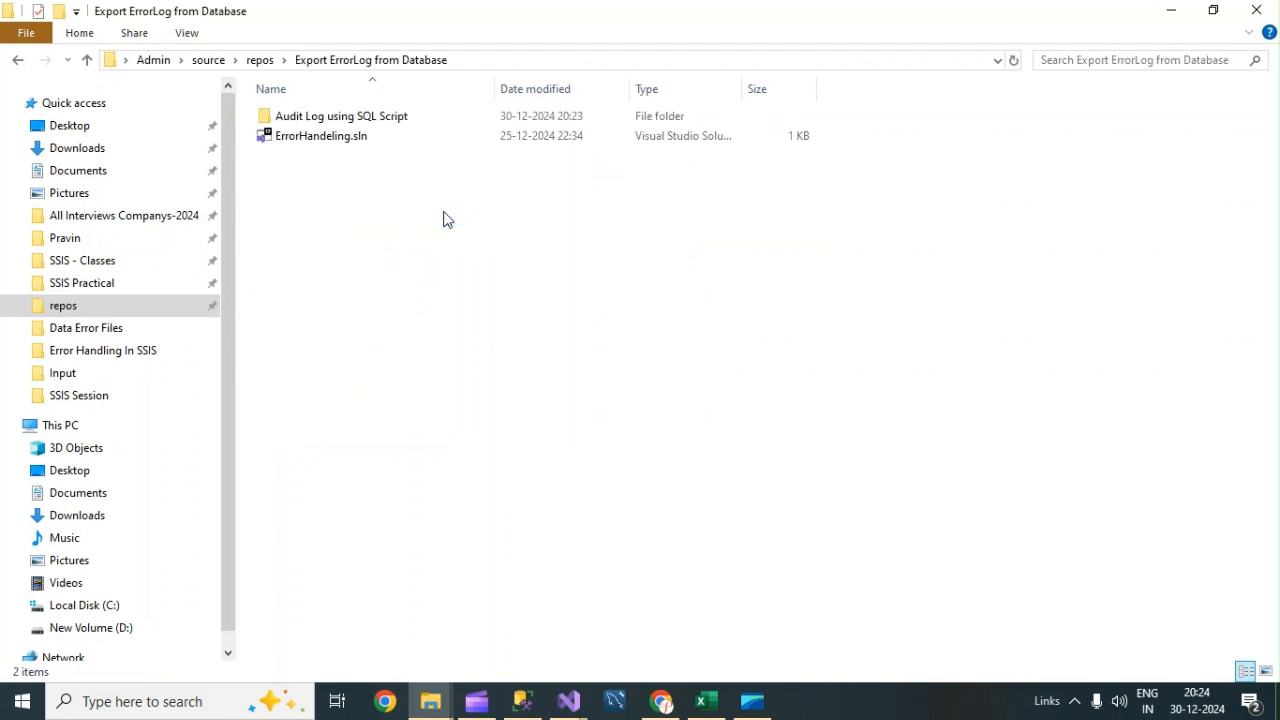
pyautogui.click(322, 146)
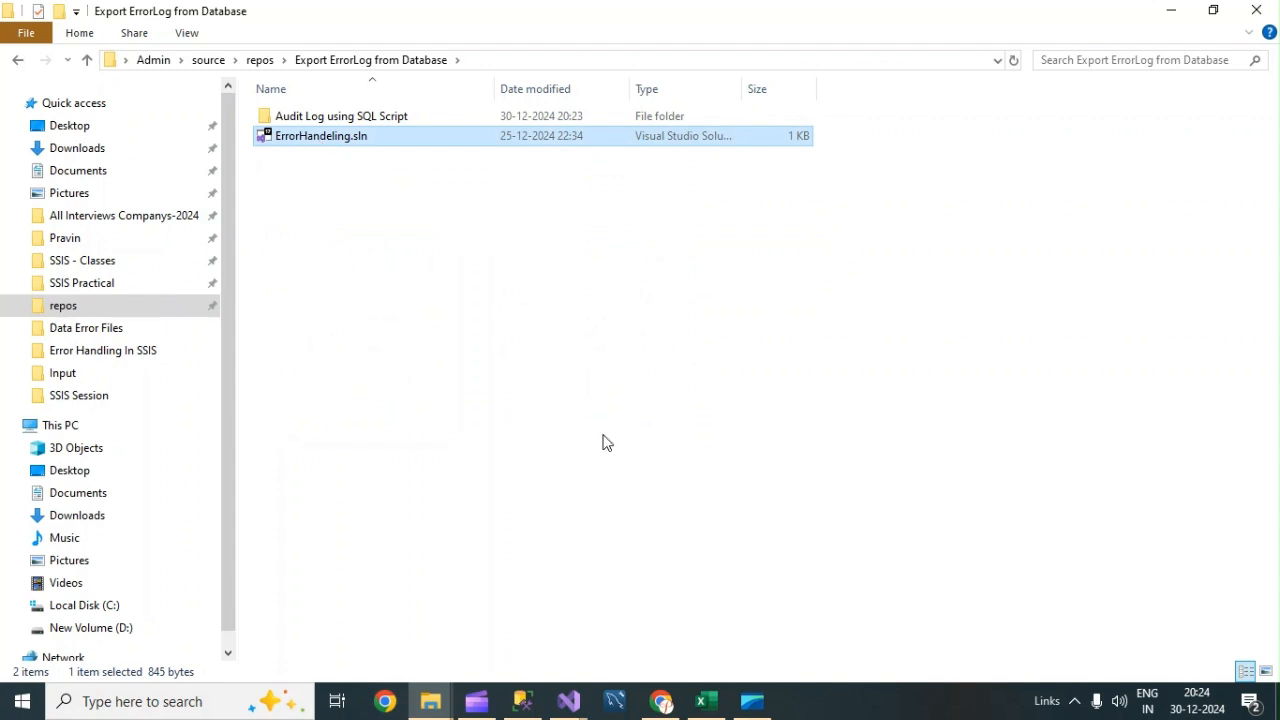
pyautogui.click(585, 703)
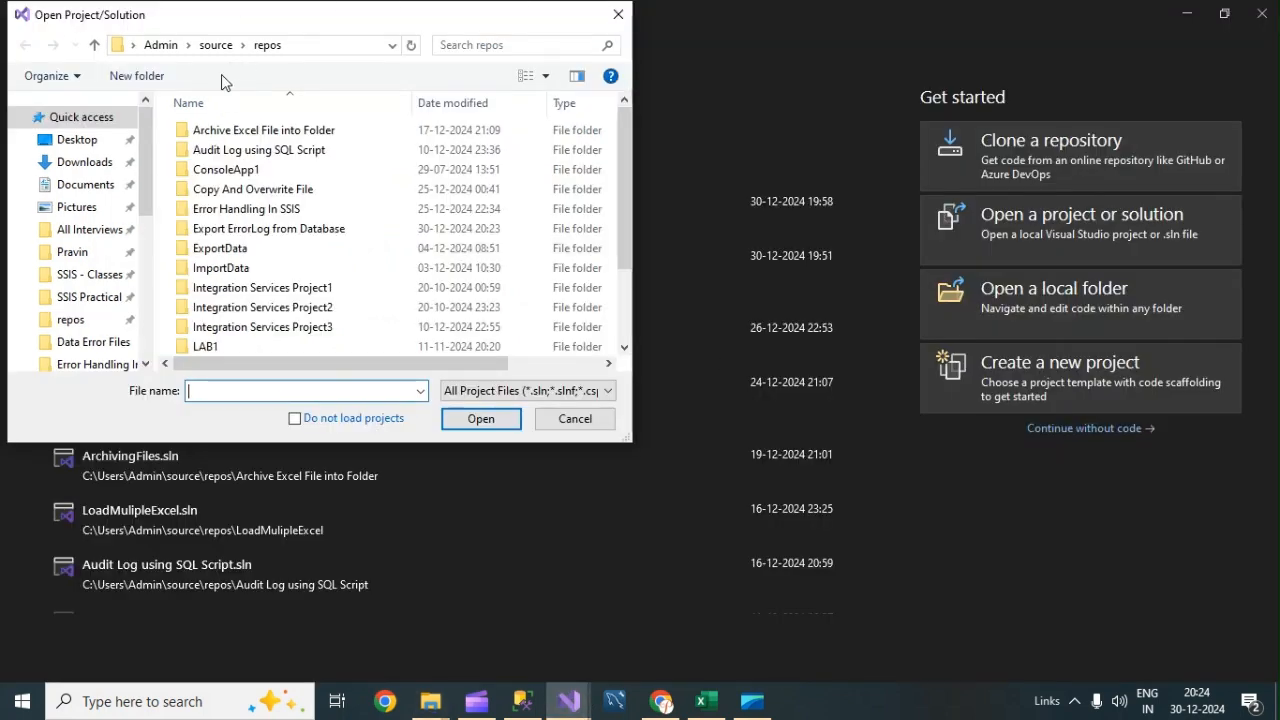
pyautogui.doubleClick(252, 232)
pyautogui.doubleClick(218, 151)
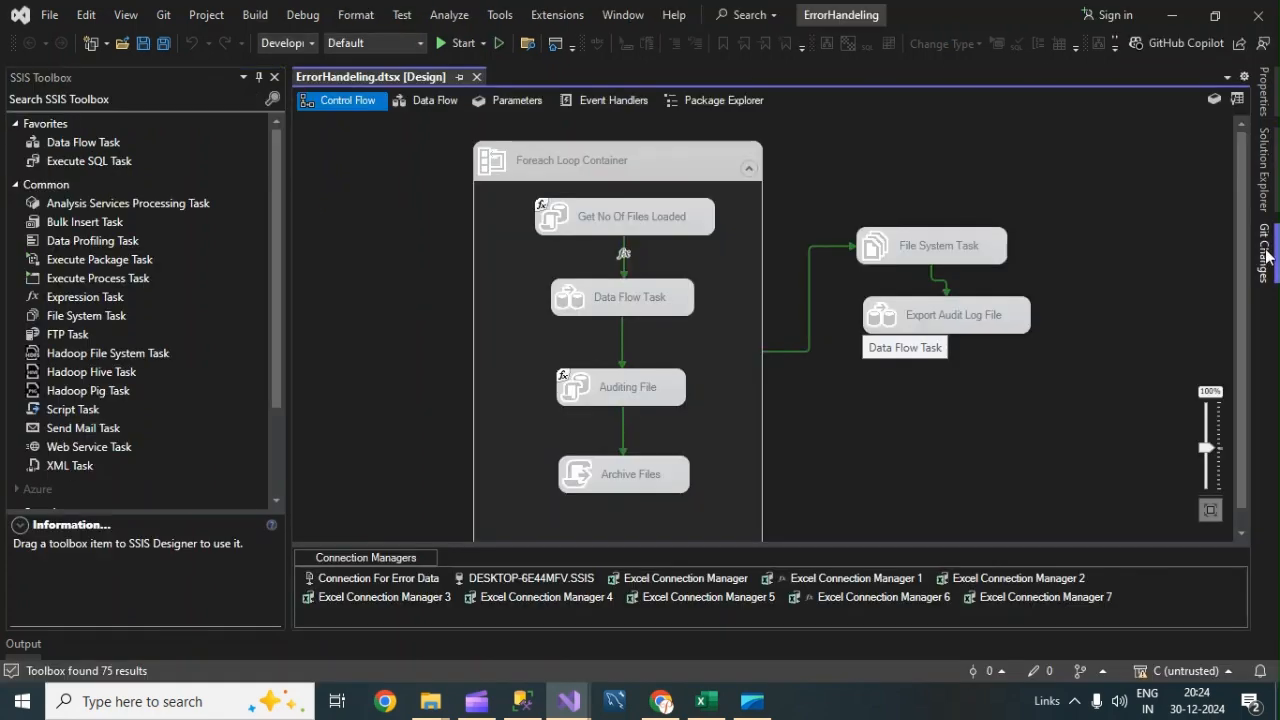
# Rename the solution to ExportErrorLog in Solution Explorer.
pyautogui.click(1266, 172)
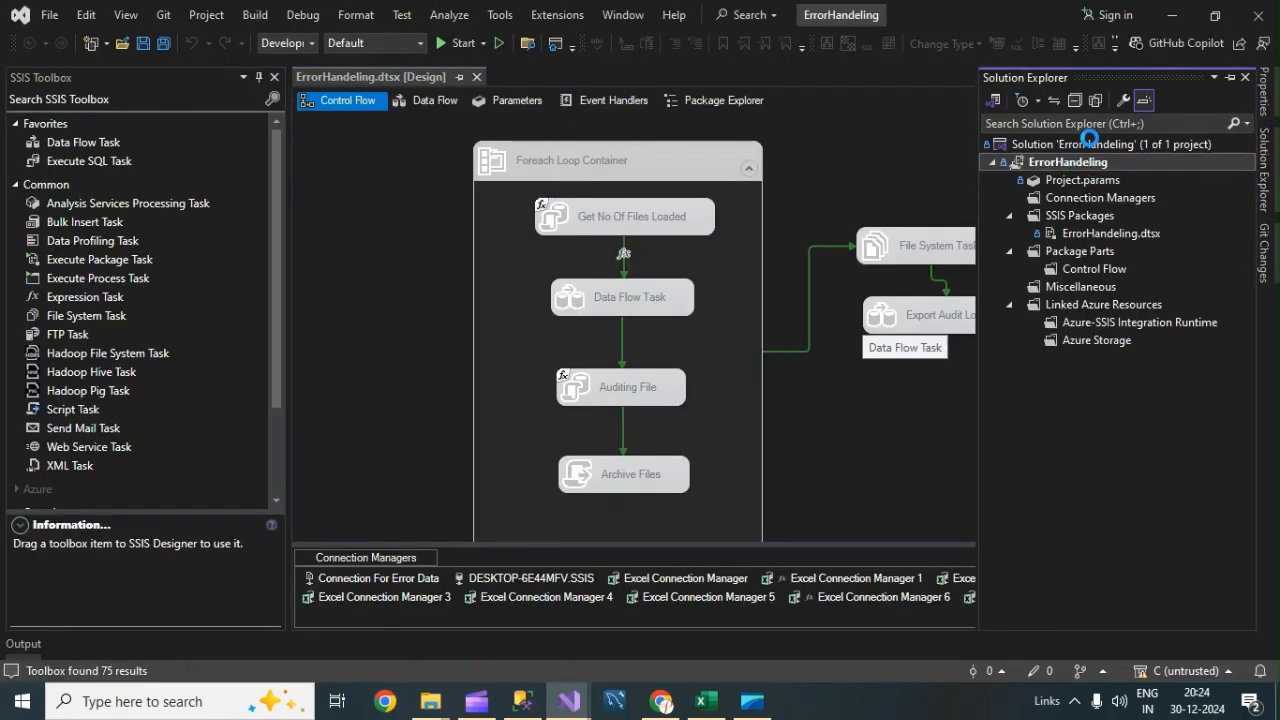
pyautogui.click(1079, 163)
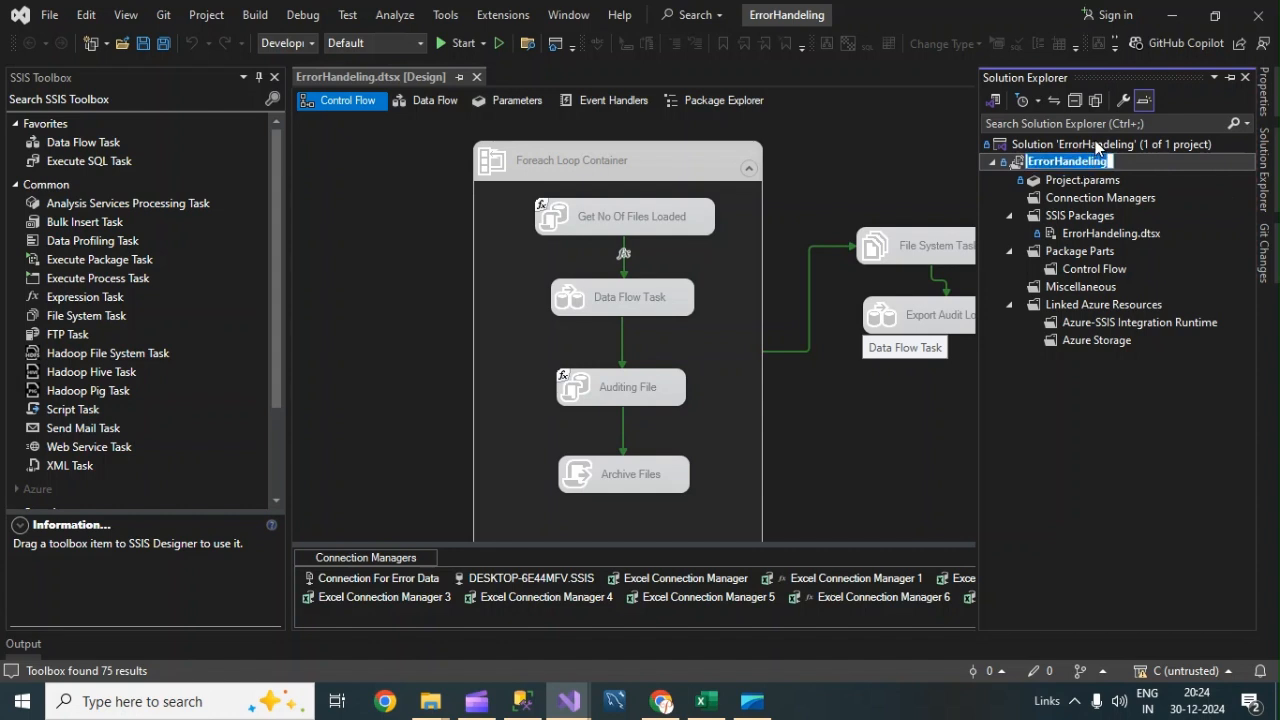
pyautogui.click(1095, 141)
pyautogui.click(1095, 141)
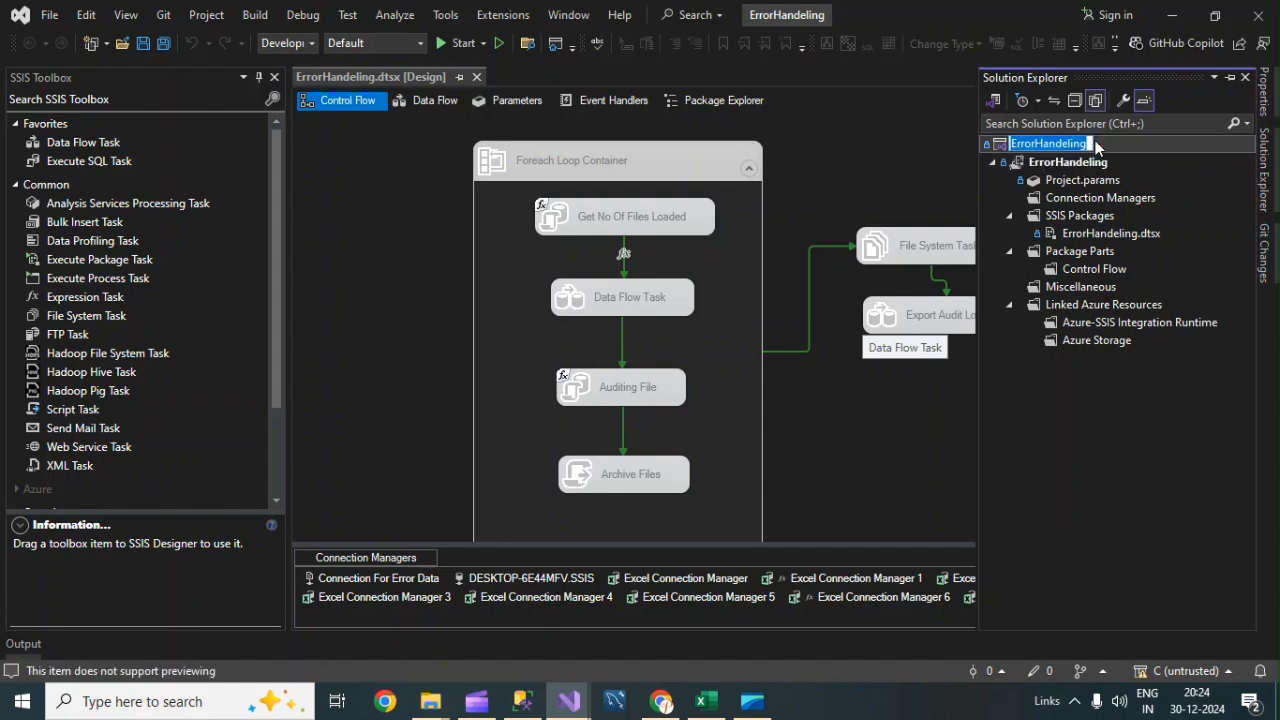
pyautogui.write('Exp')
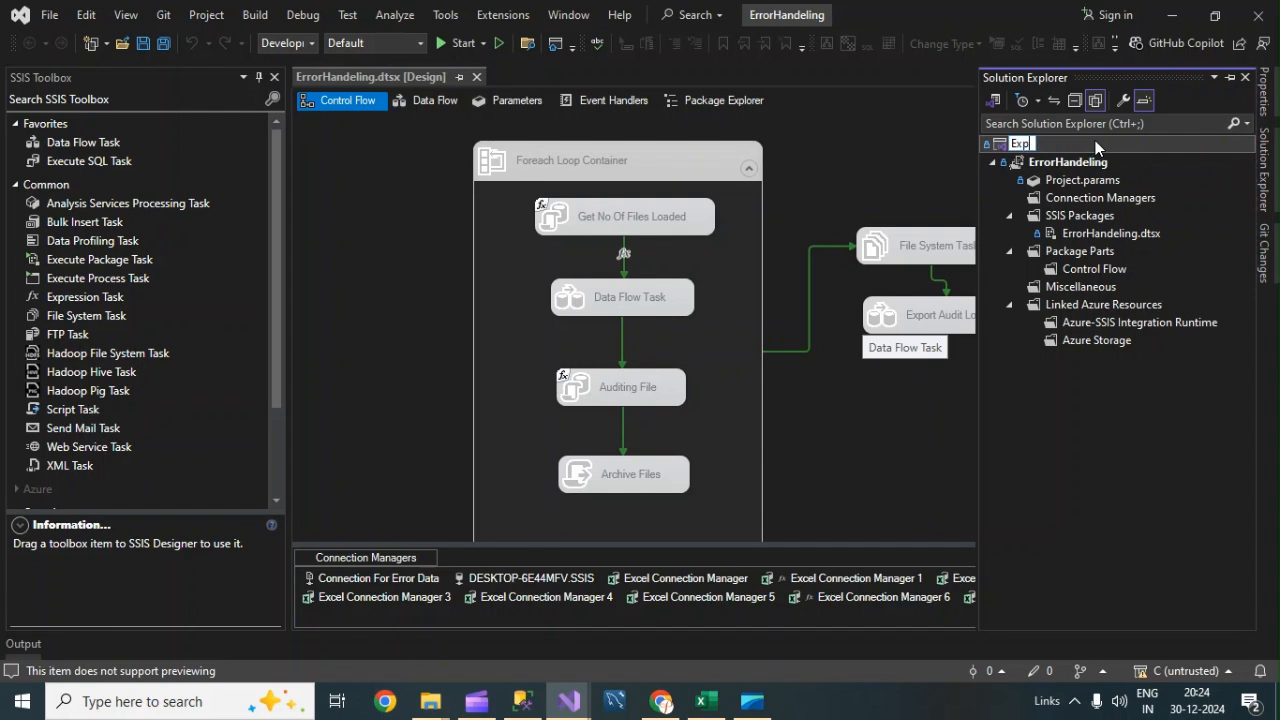
pyautogui.write('ortErrorLog')
pyautogui.moveTo(1091, 144); pyautogui.dragTo(1014, 145)
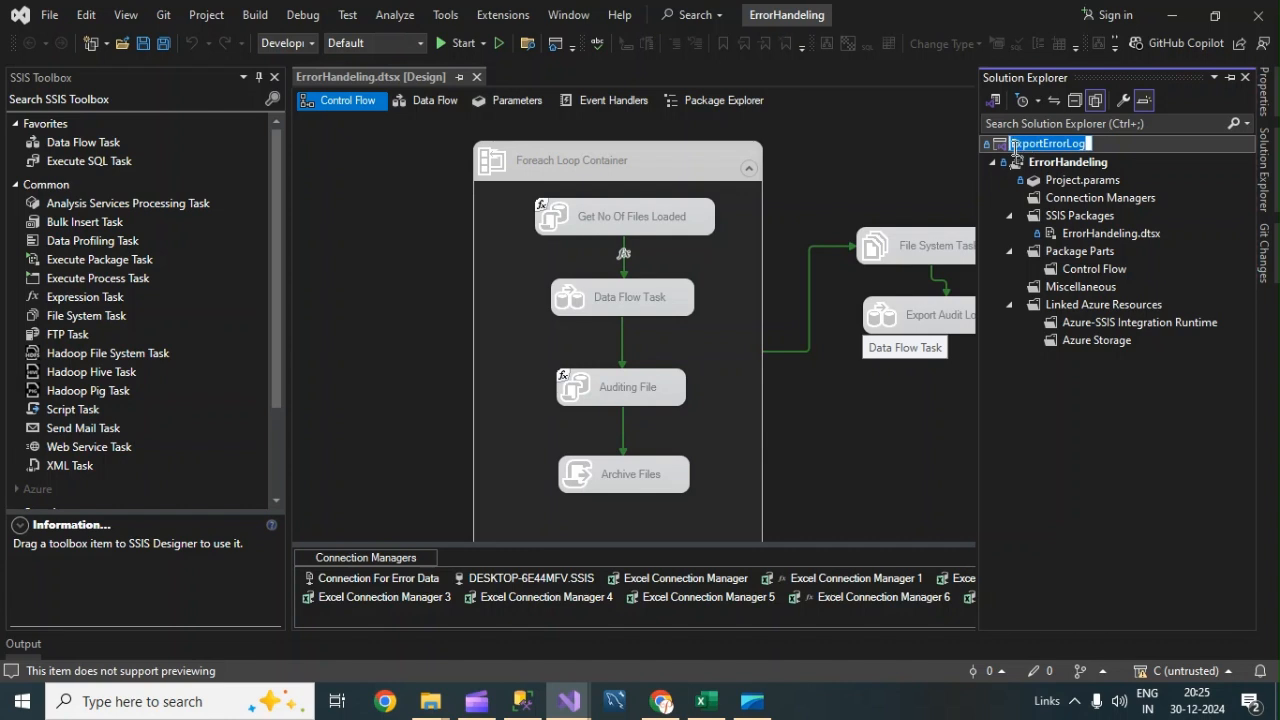
# Rename the project to ExportErrorLog in Solution Explorer.
pyautogui.click(1085, 168)
pyautogui.click(1082, 166)
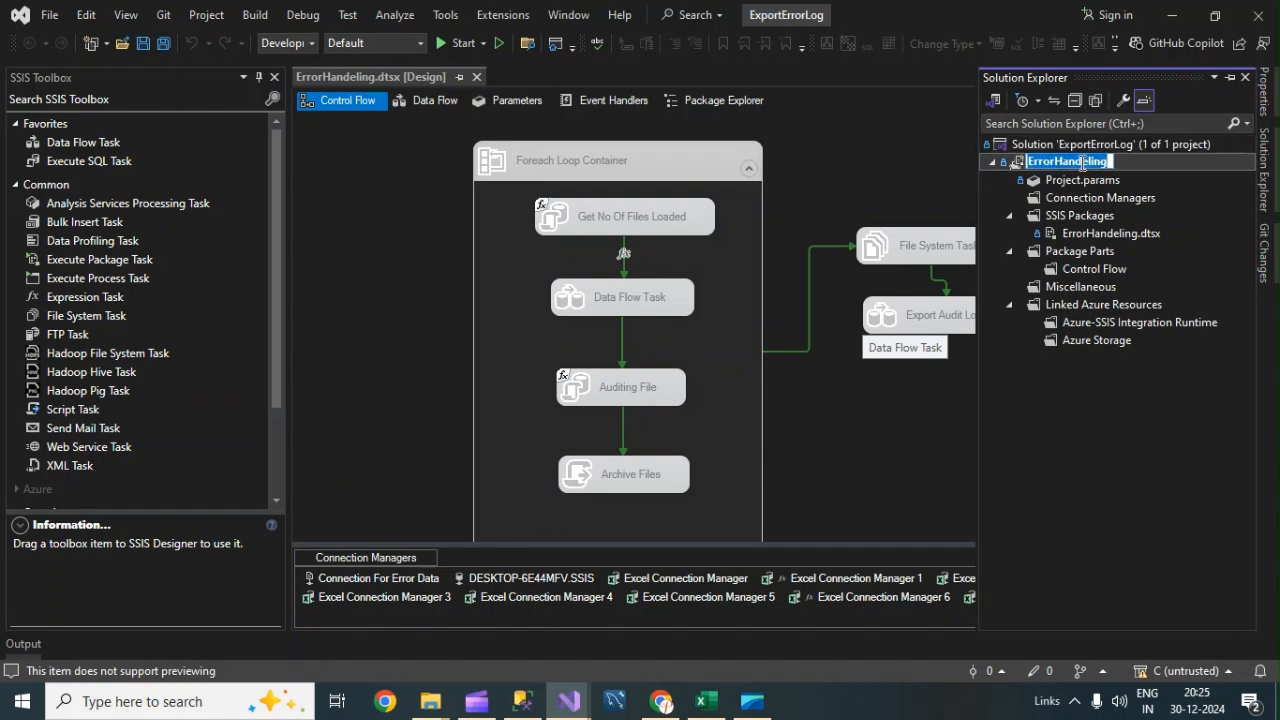
pyautogui.hotkey('ctrl', 'v')
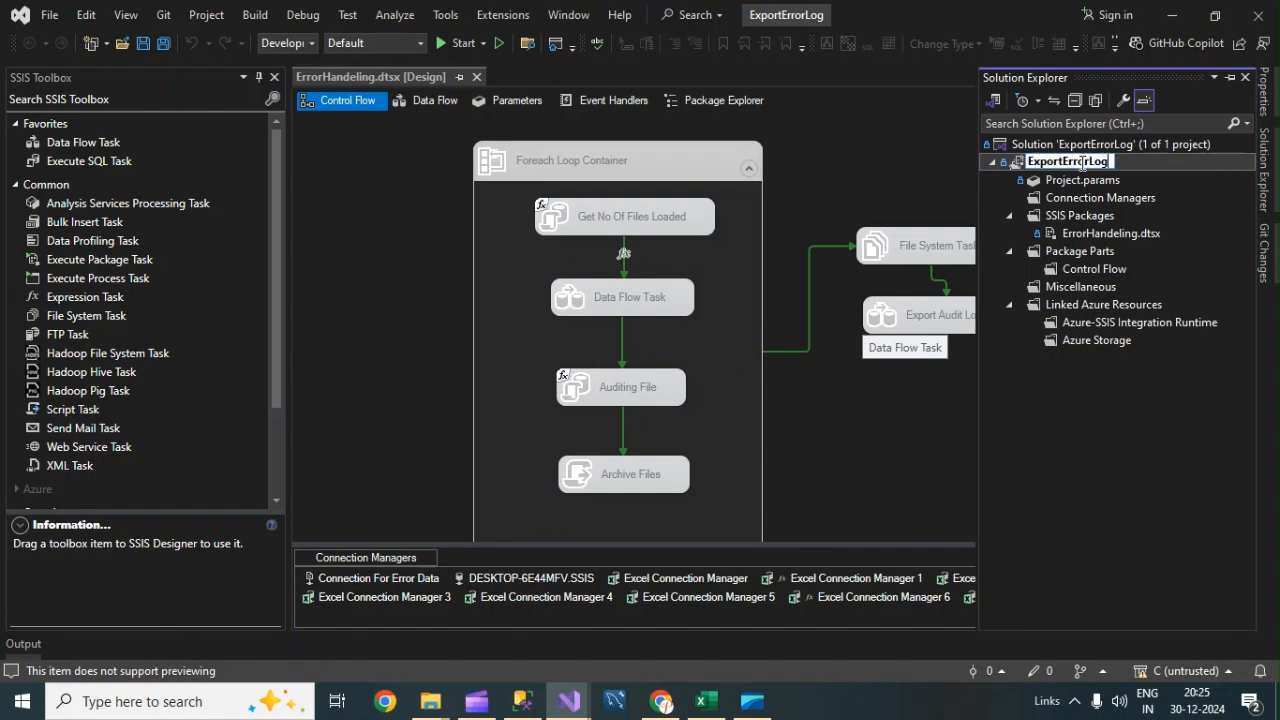
# Rename the package to ExportErrorLog.dtsx and accept reloading all changed files.
pyautogui.click(1106, 234)
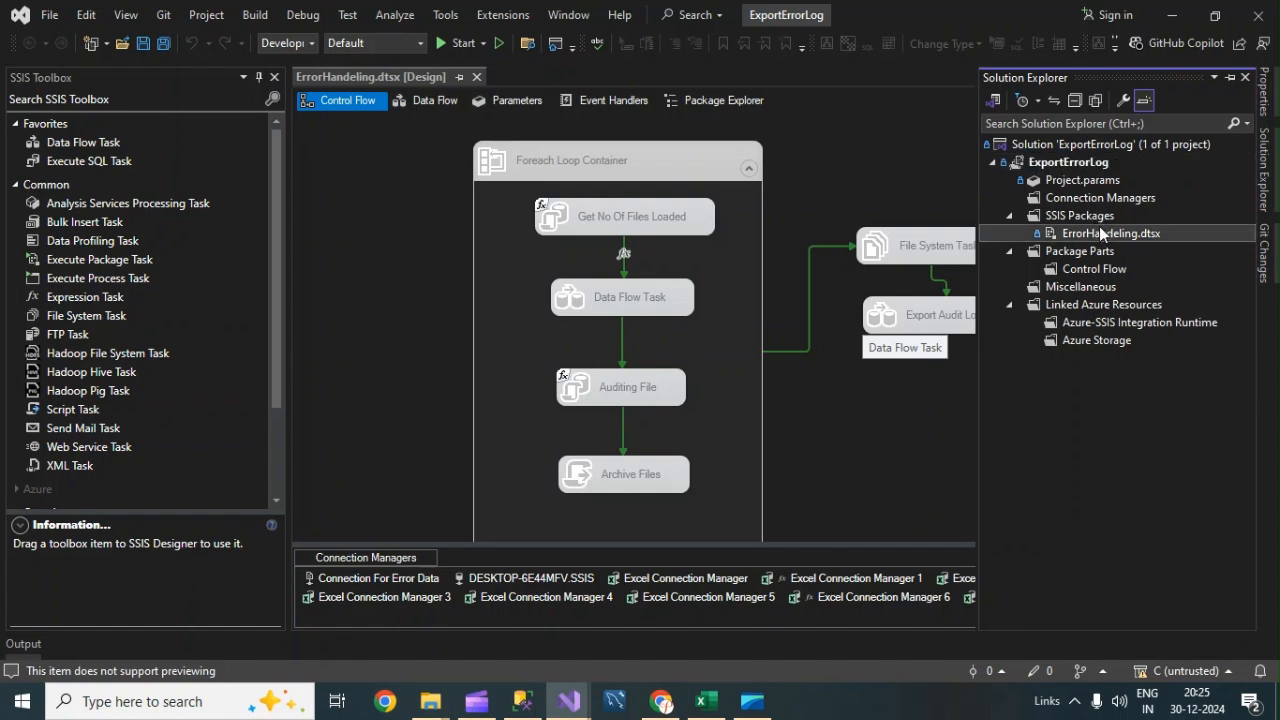
pyautogui.click(1088, 235)
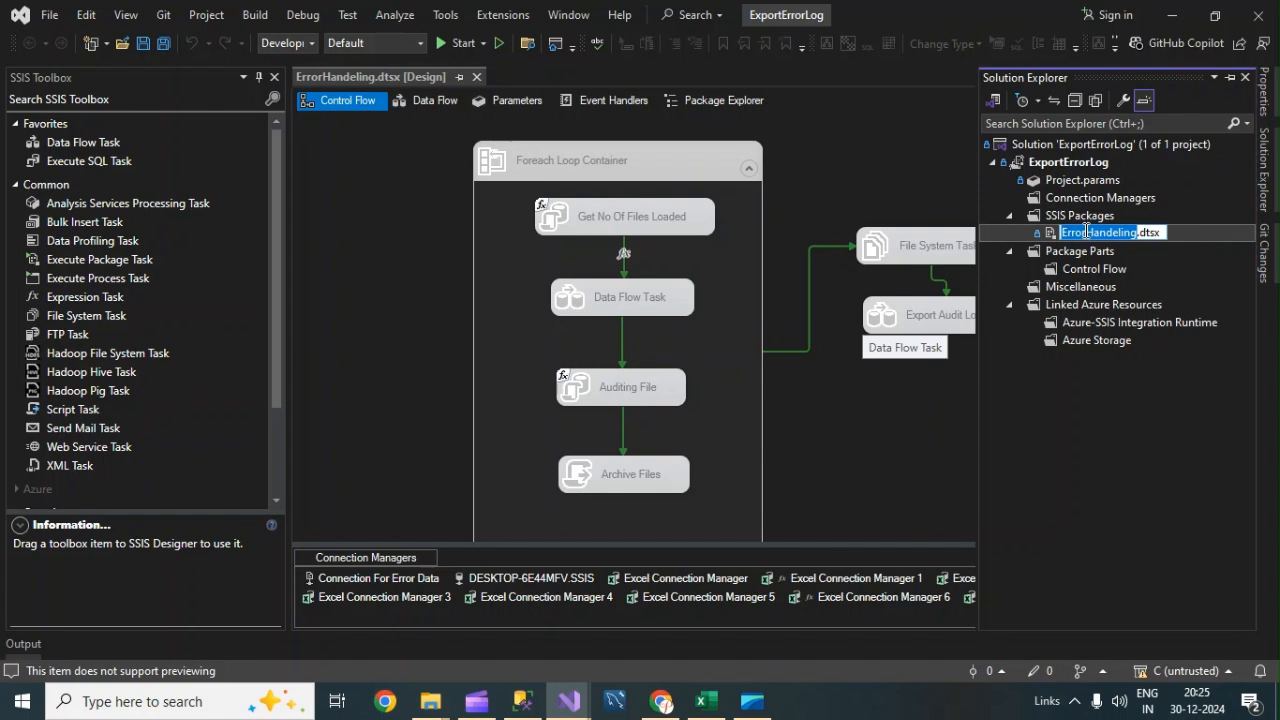
pyautogui.hotkey('ctrl', 'v')
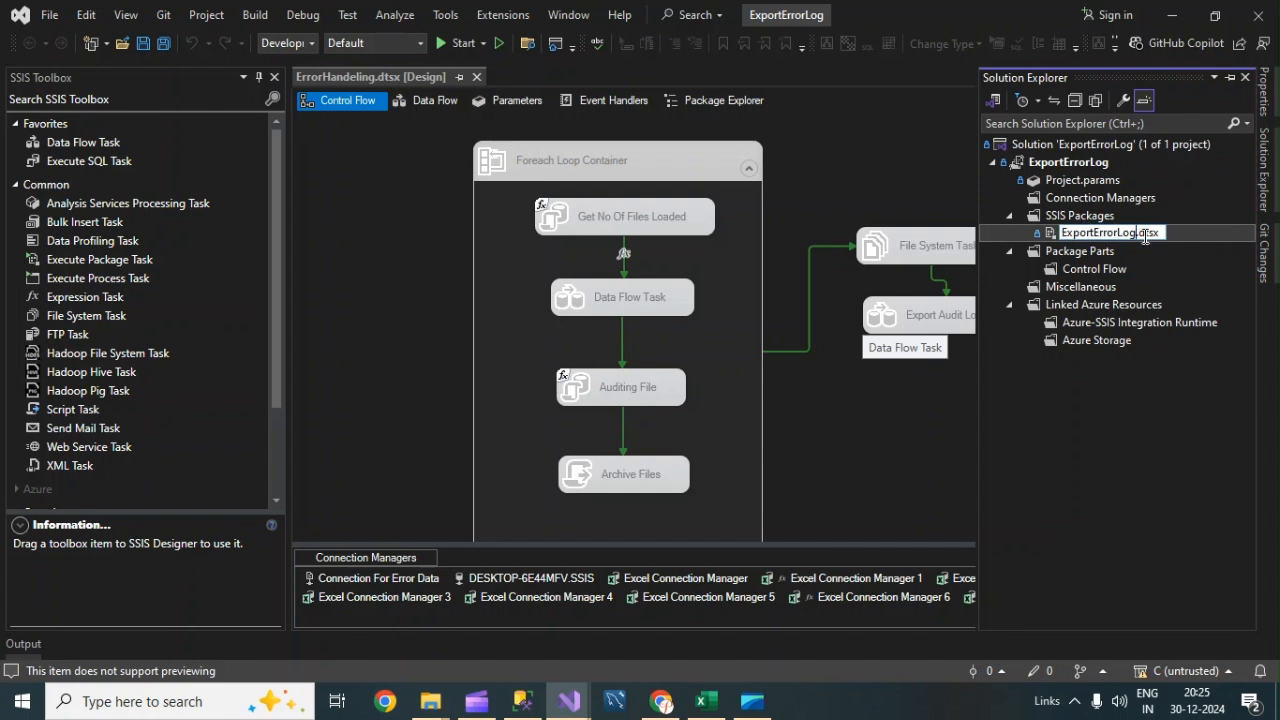
pyautogui.press('Return')
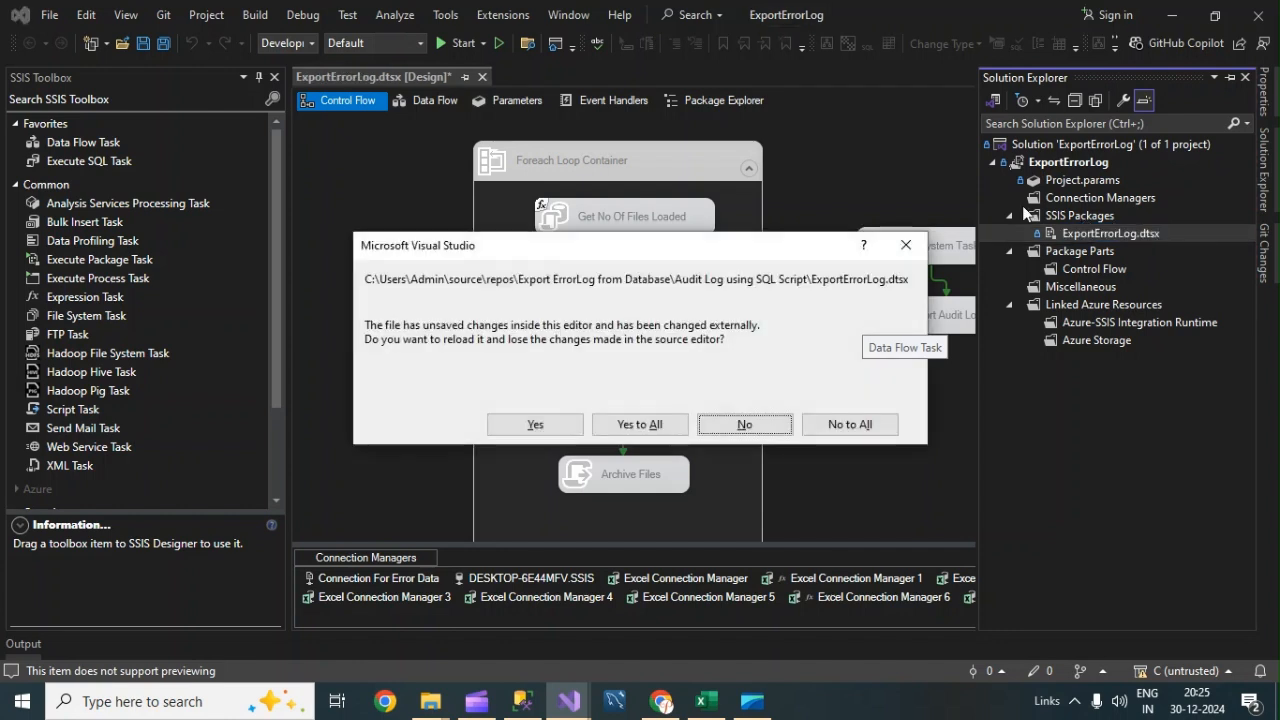
pyautogui.click(632, 424)
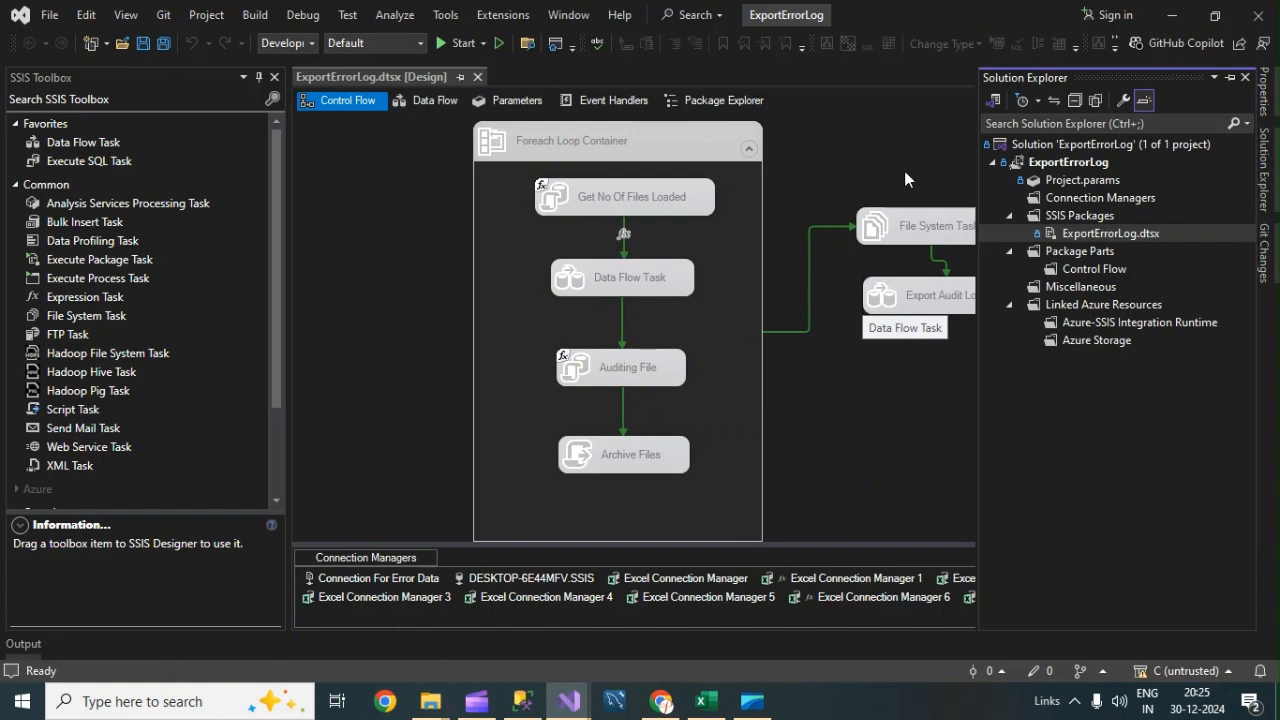
pyautogui.click(880, 150)
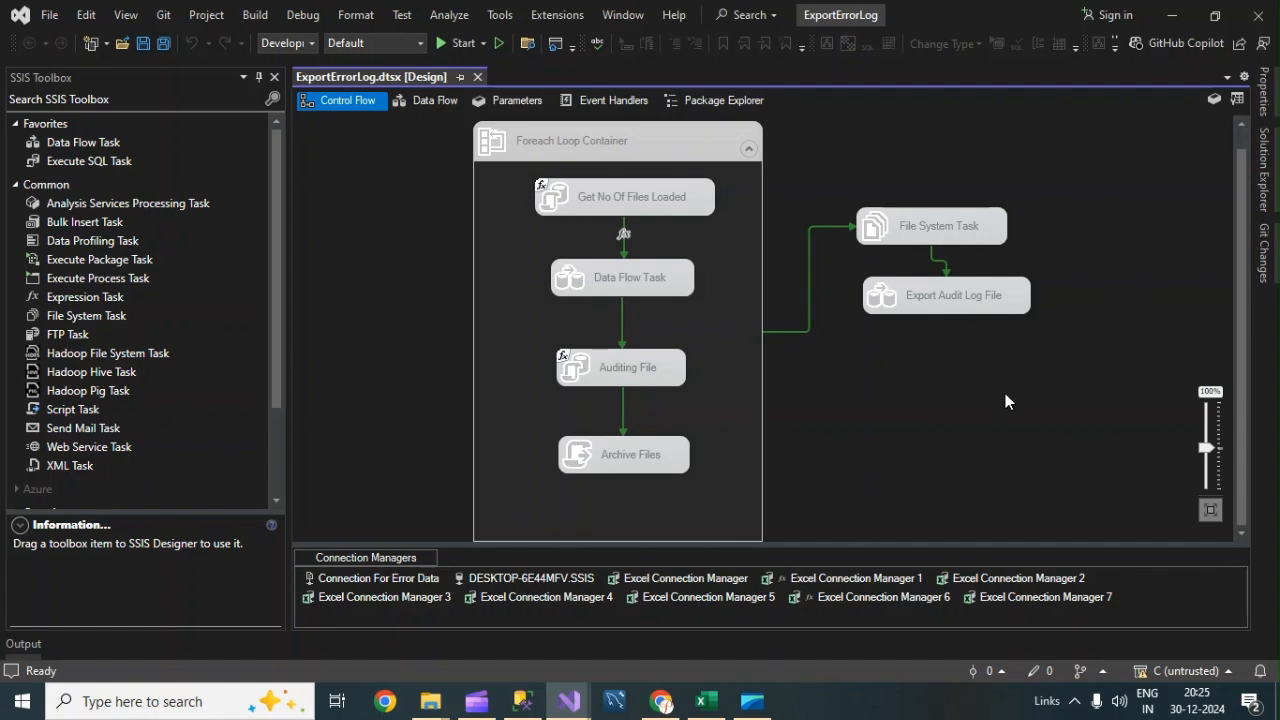
# Open the Data Error Files folder inside Lab-8 - Error Log Export to Flat File under SSIS Practical.
pyautogui.click(522, 702)
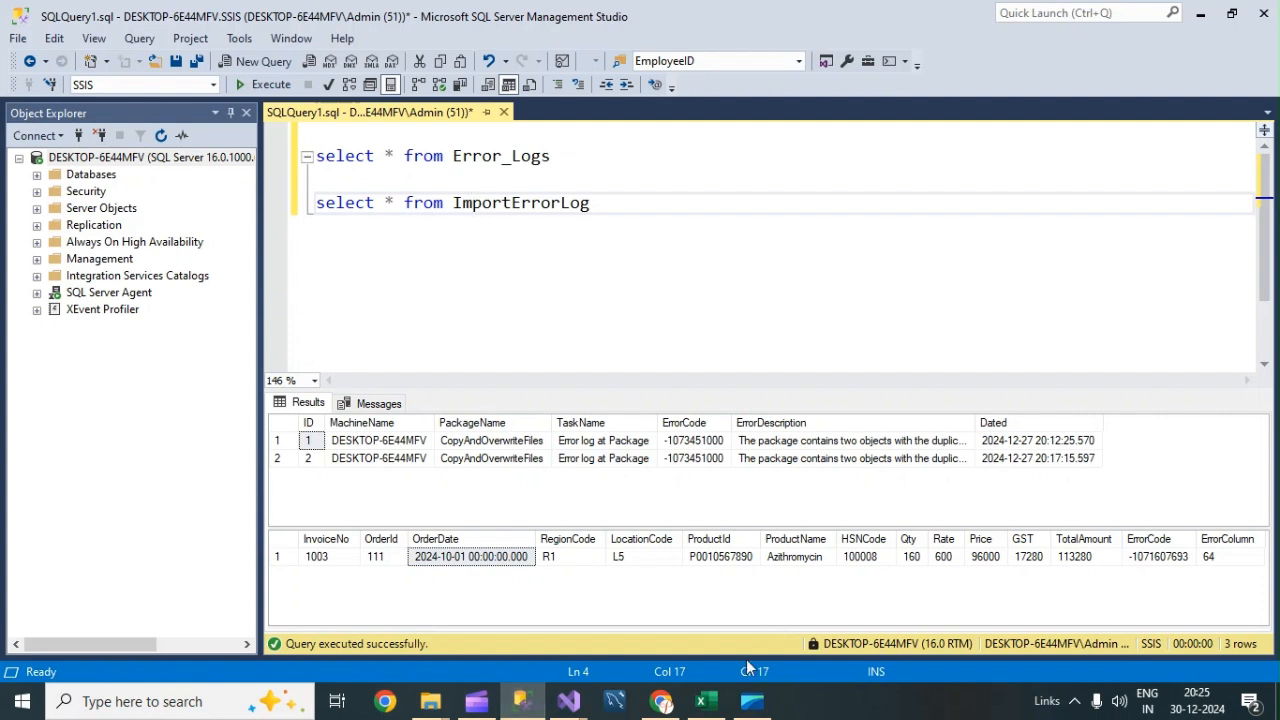
pyautogui.moveTo(434, 707)
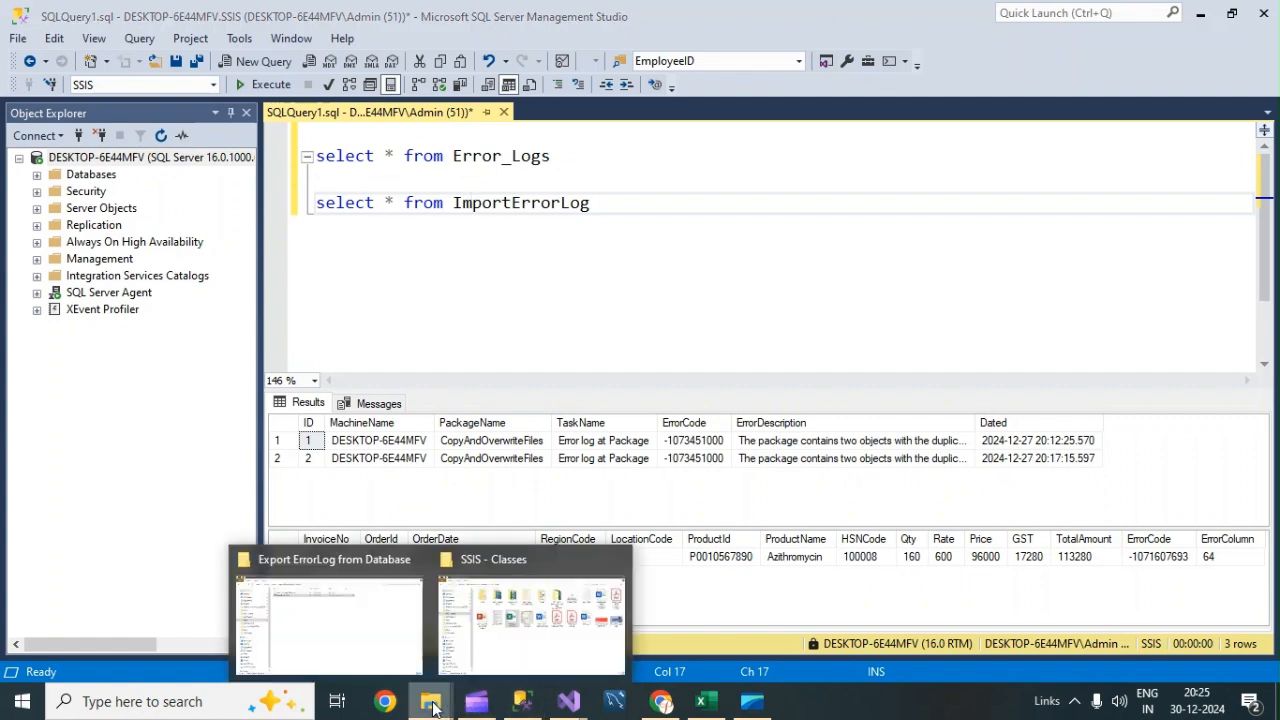
pyautogui.click(371, 649)
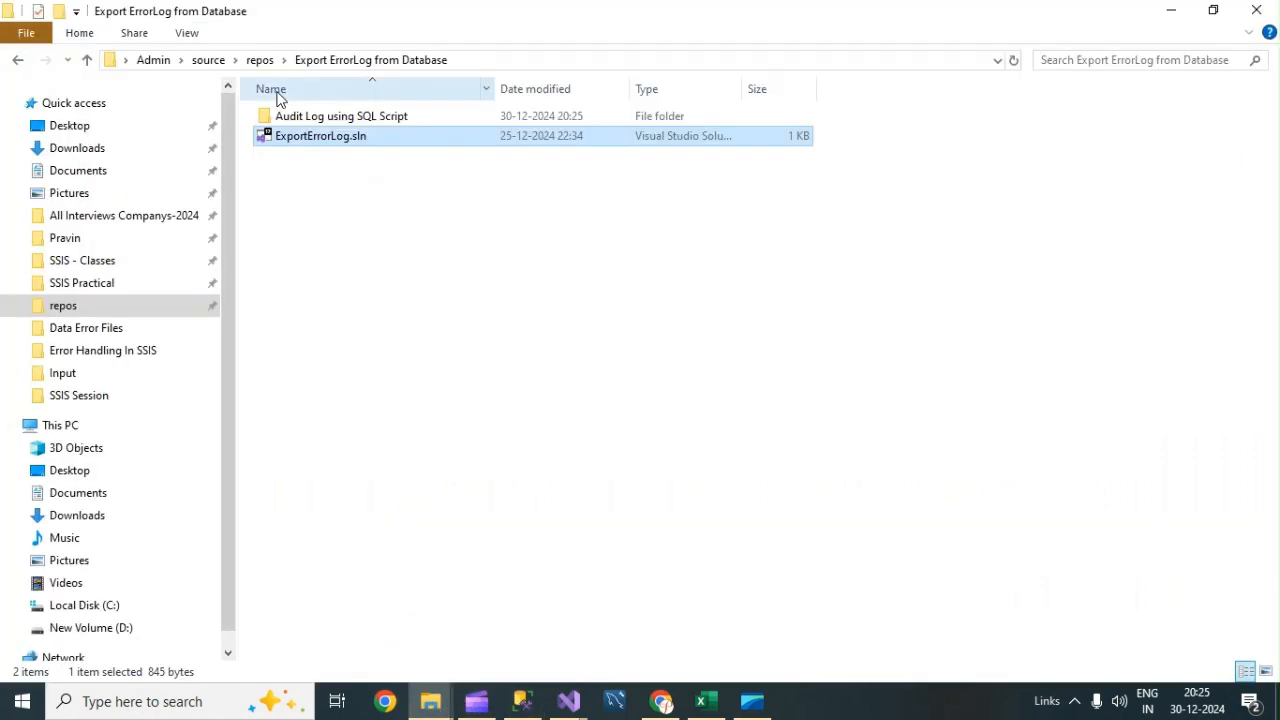
pyautogui.click(108, 285)
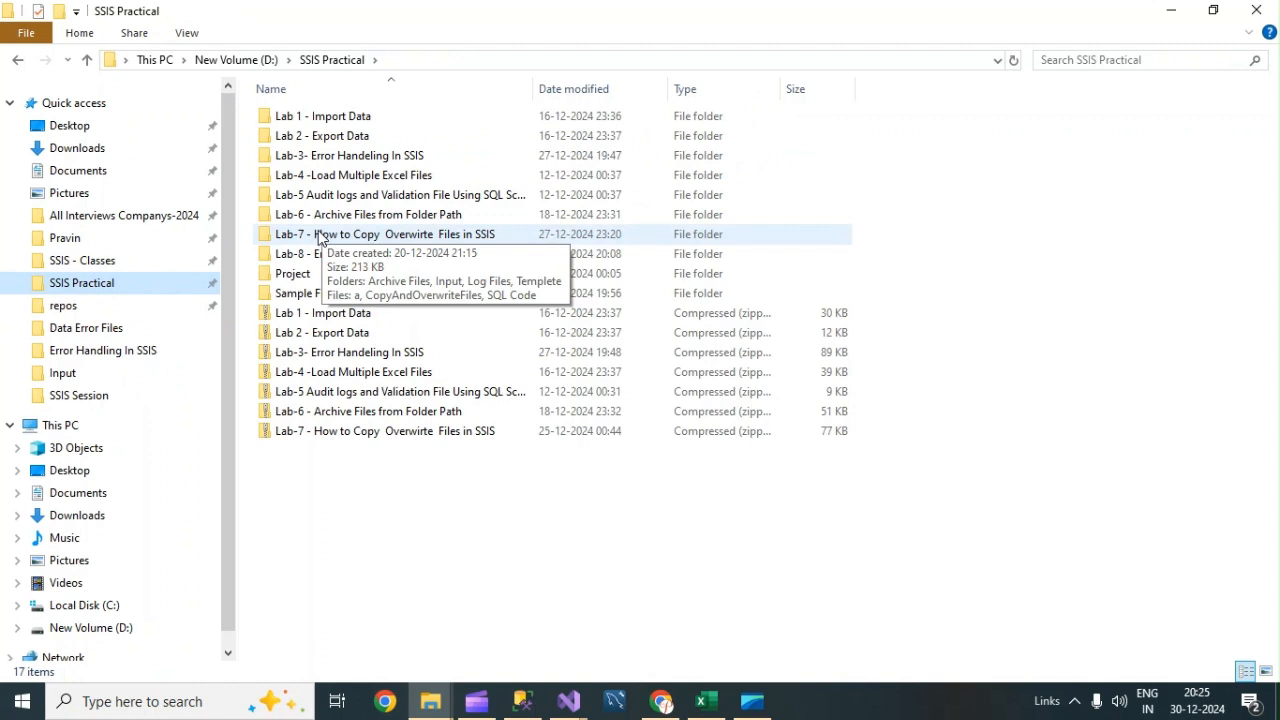
pyautogui.doubleClick(318, 253)
pyautogui.doubleClick(320, 118)
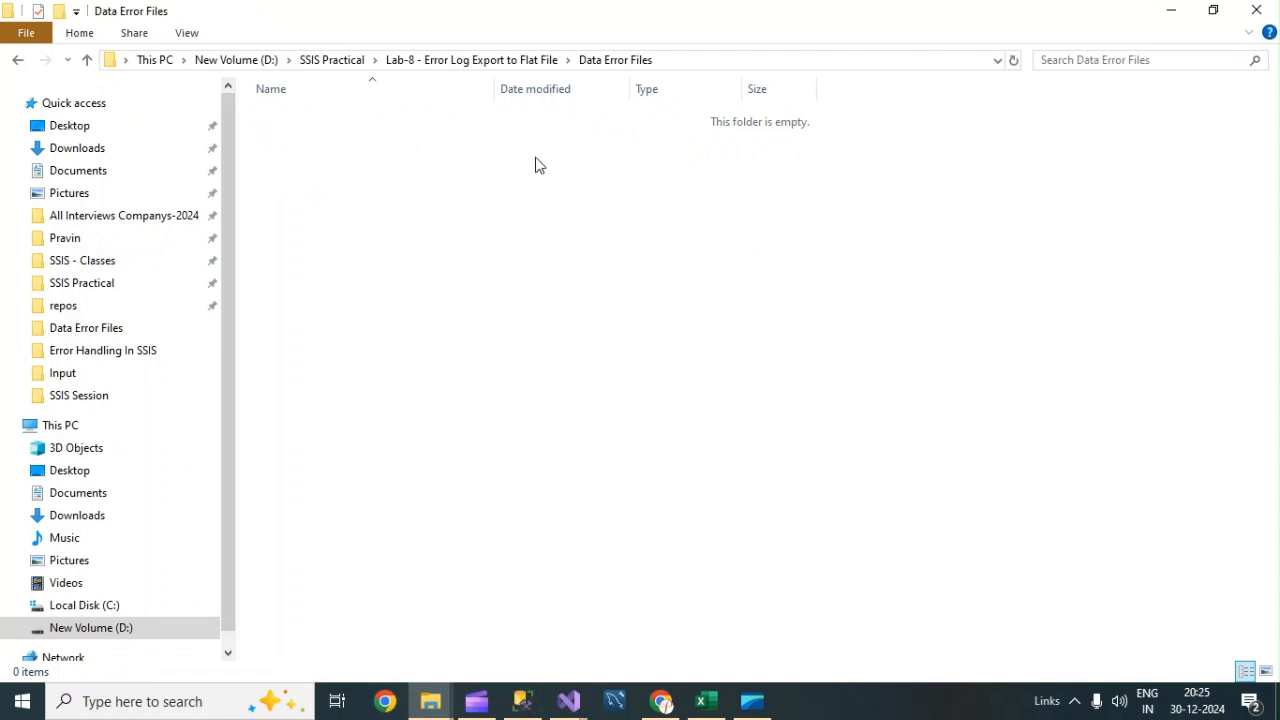
# Run the select query on ImportErrorLog alone and examine the returned error data columns.
pyautogui.click(522, 701)
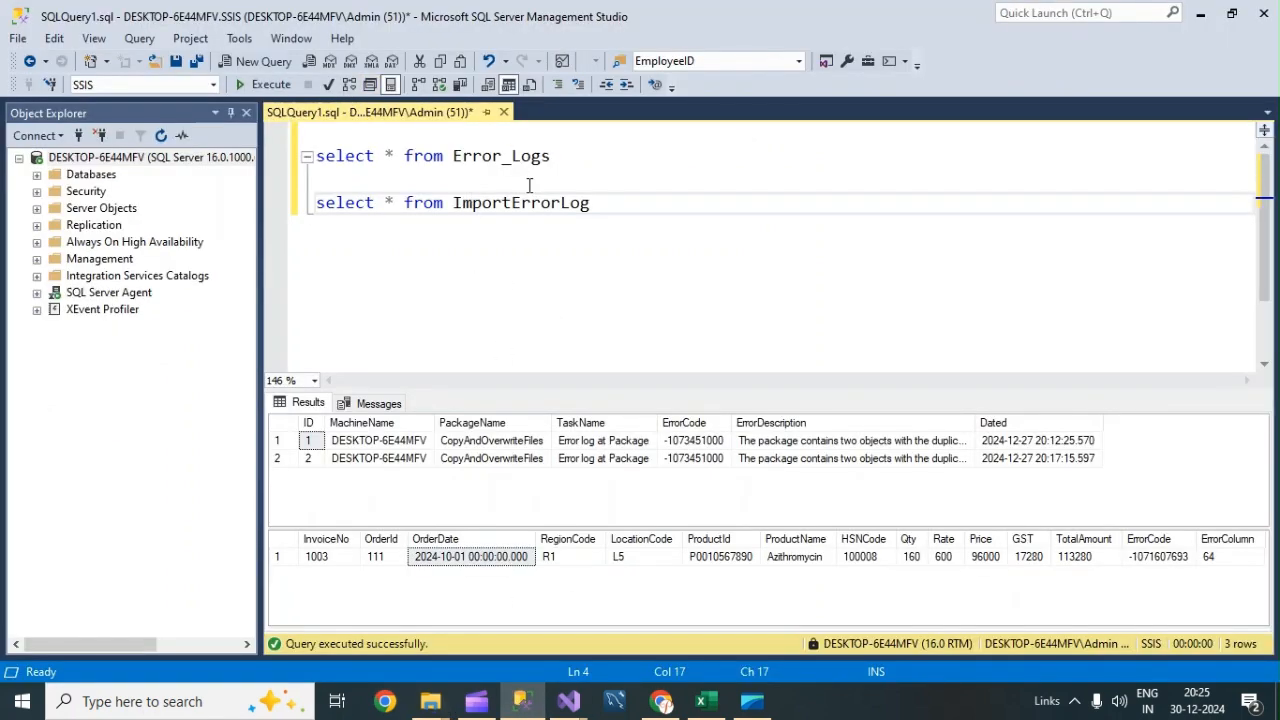
pyautogui.moveTo(623, 200); pyautogui.dragTo(600, 183)
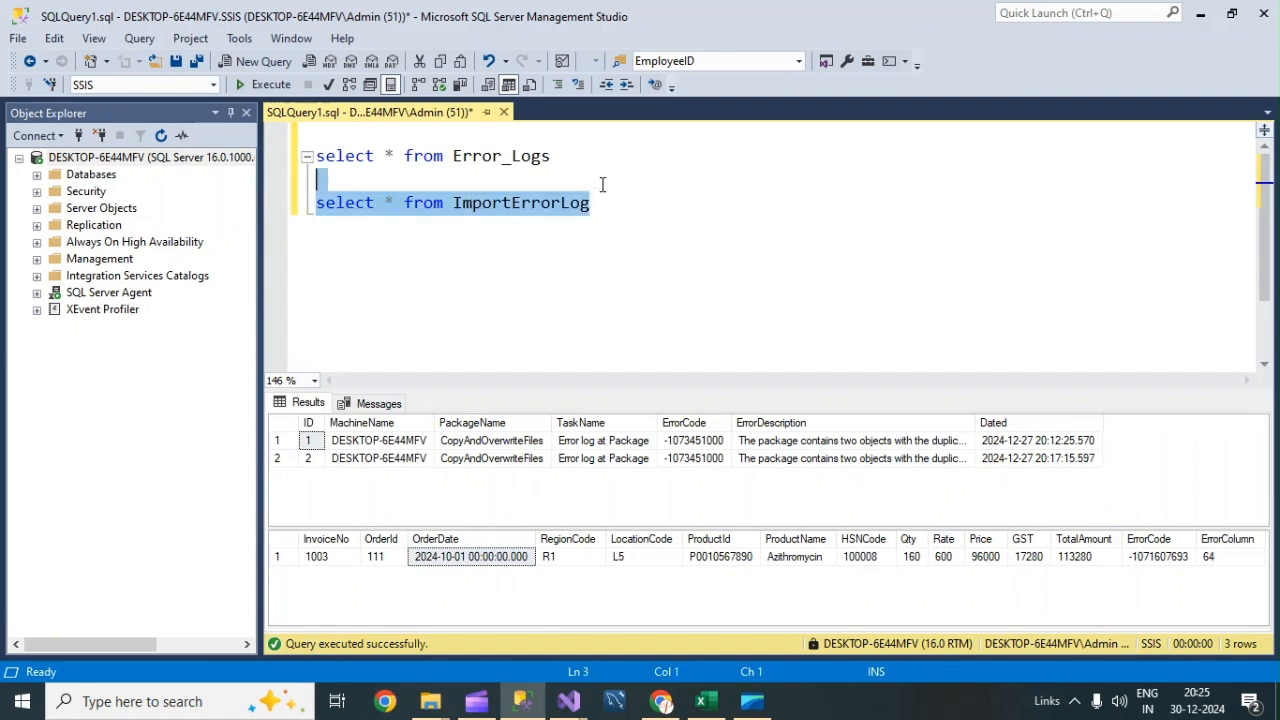
pyautogui.click(268, 85)
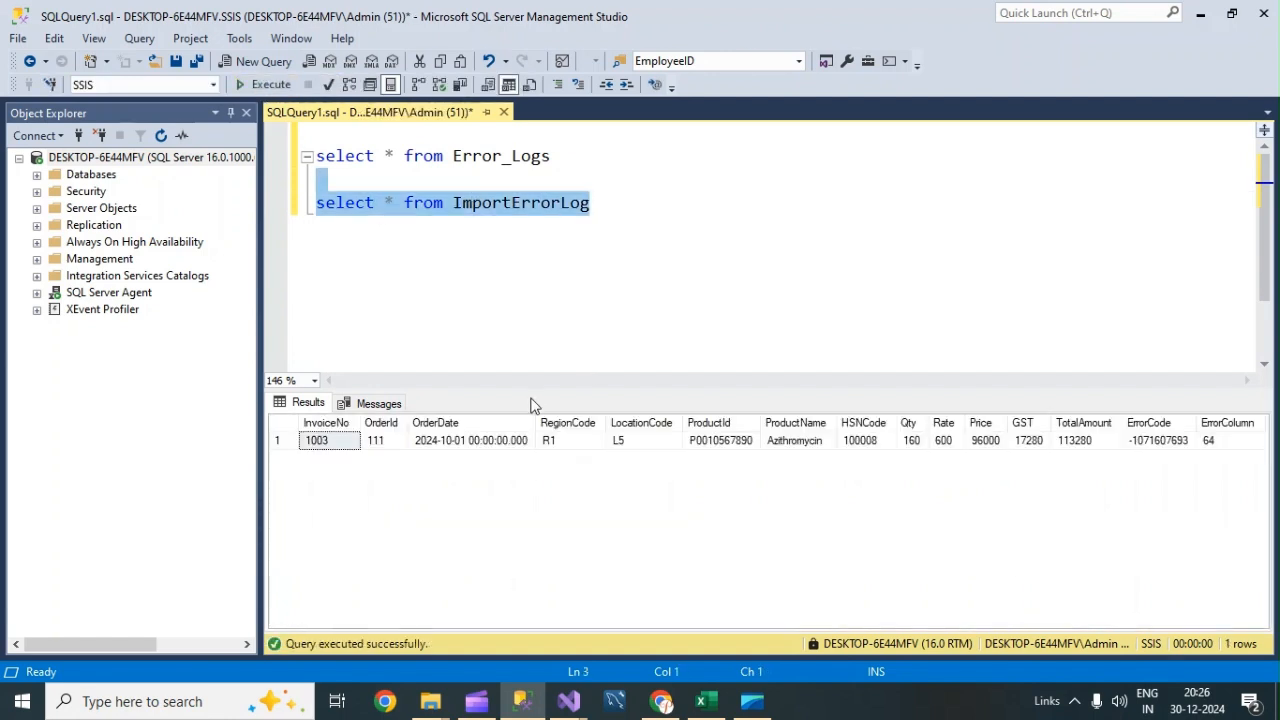
pyautogui.click(342, 445)
pyautogui.click(372, 446)
pyautogui.click(468, 447)
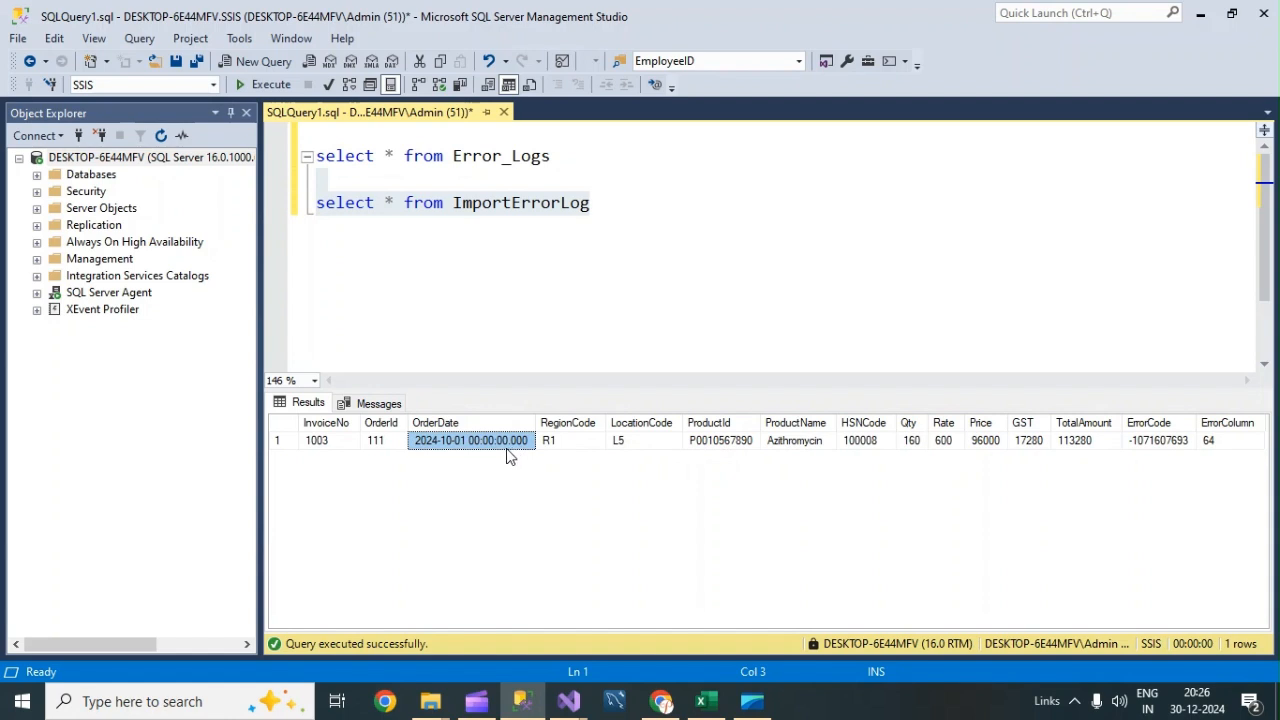
pyautogui.click(353, 446)
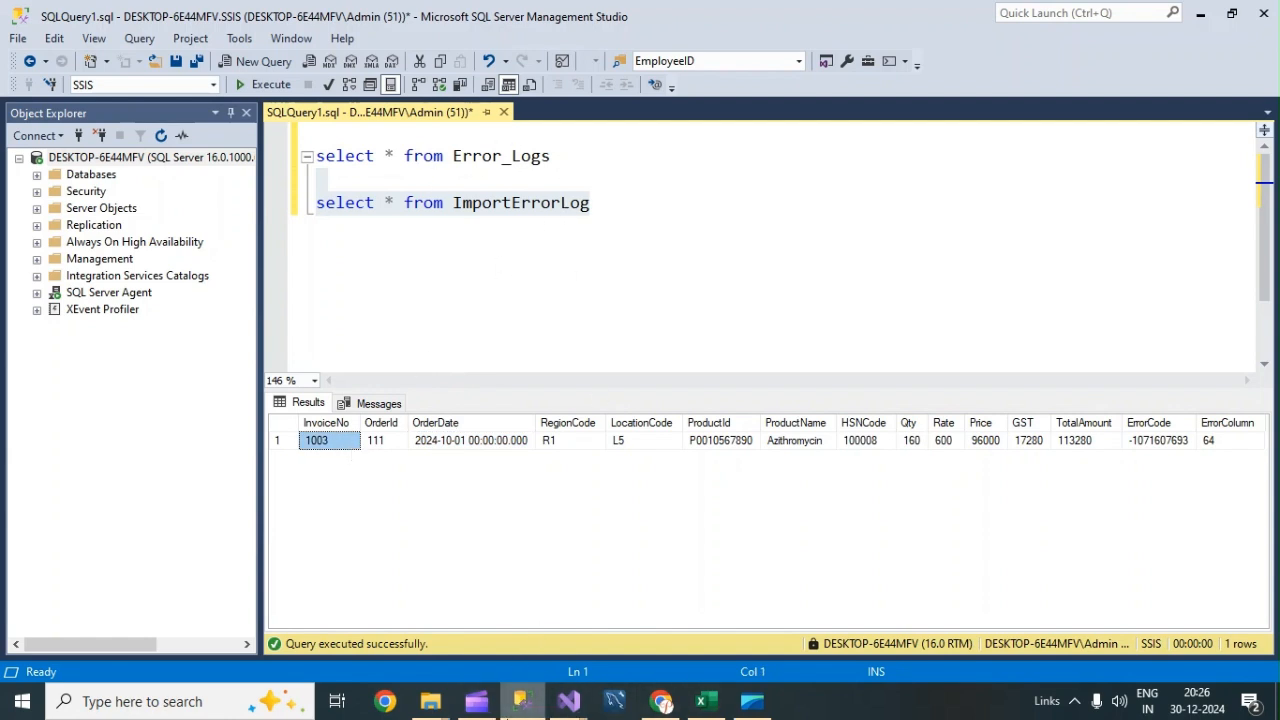
# Open the Error Log Files folder inside the Lab-8 - Error Log Export to Flat File folder.
pyautogui.moveTo(446, 707)
pyautogui.click(346, 626)
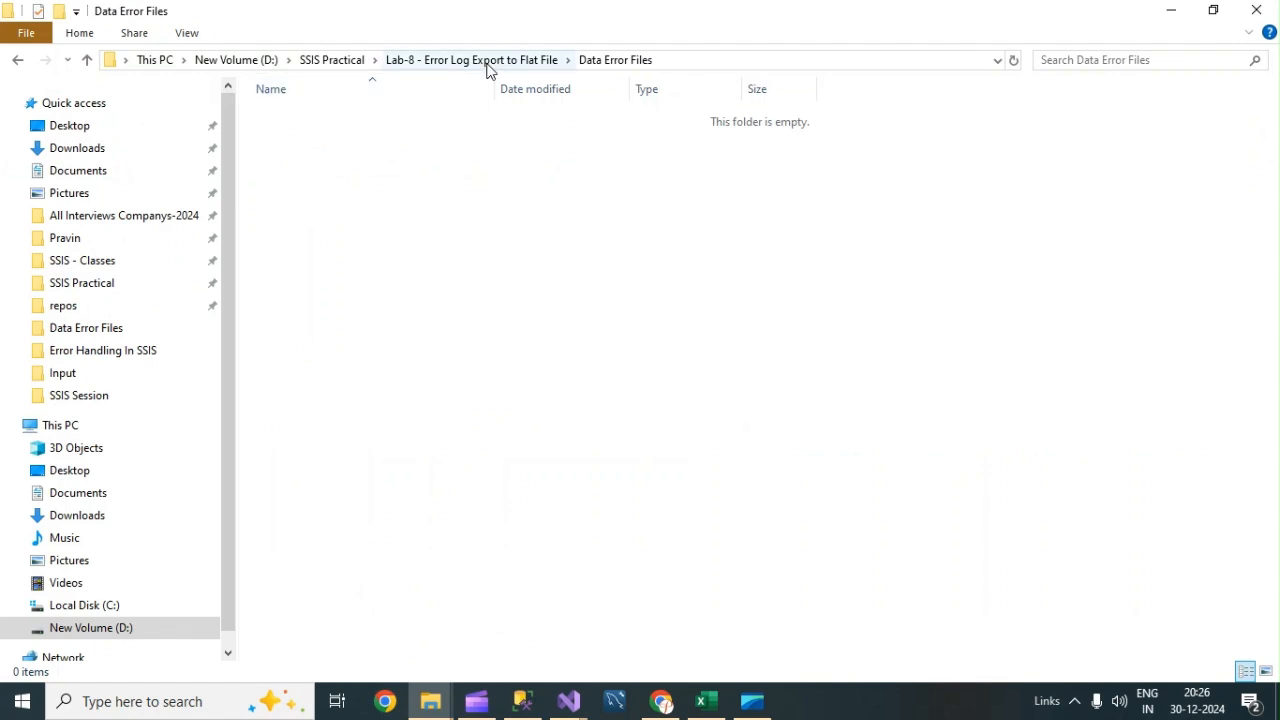
pyautogui.click(483, 62)
pyautogui.doubleClick(331, 136)
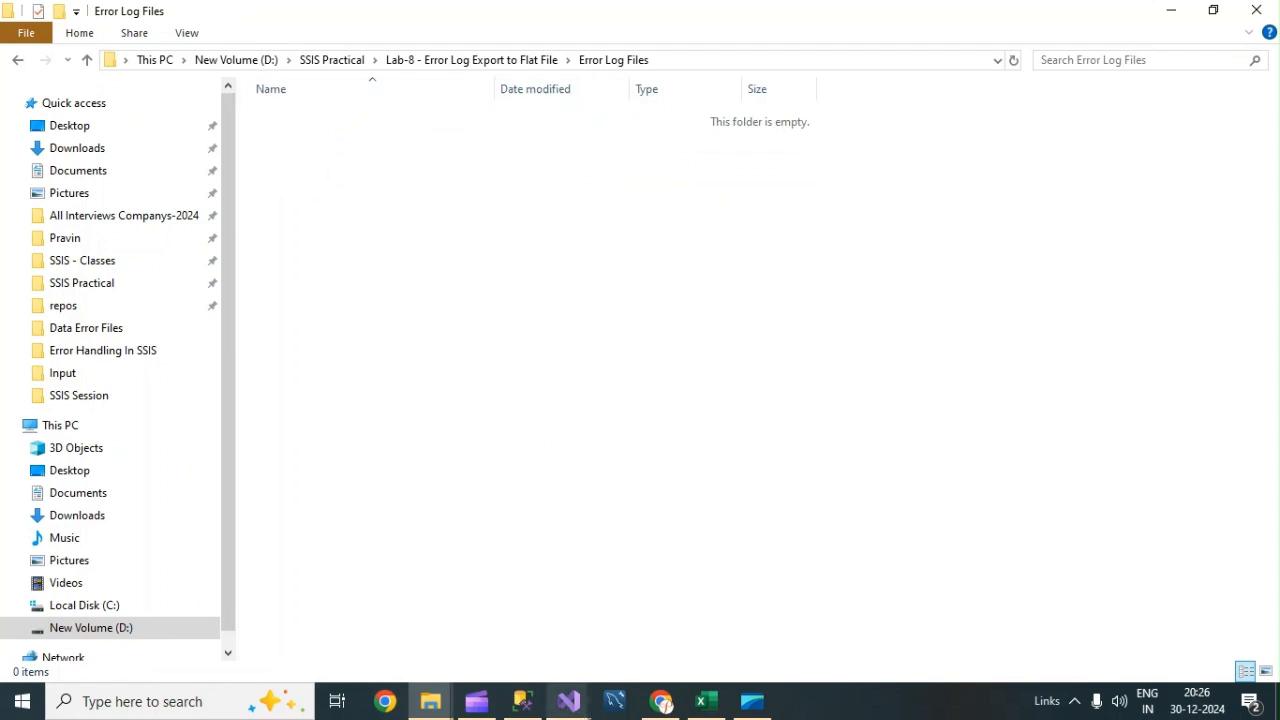
# Run the select query on Error_Logs alone and examine the logged error columns.
pyautogui.click(522, 701)
pyautogui.click(551, 156)
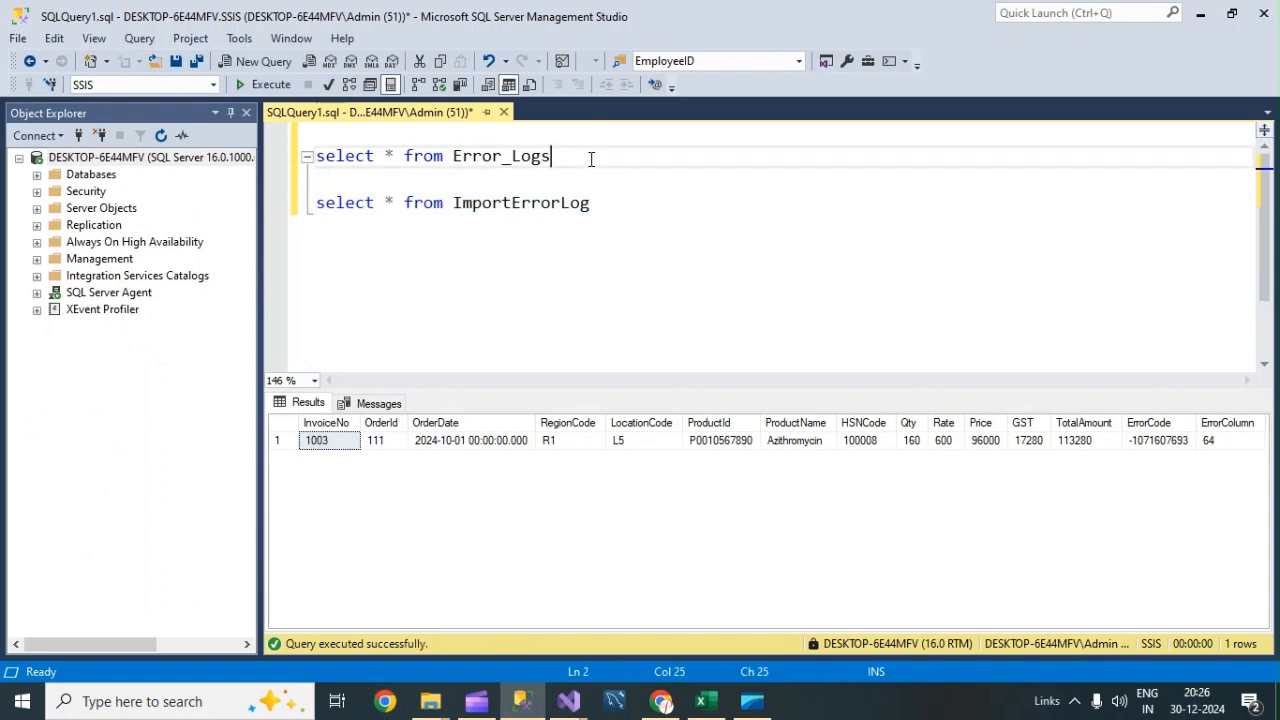
pyautogui.doubleClick(551, 156)
pyautogui.moveTo(563, 157); pyautogui.dragTo(549, 135)
pyautogui.click(262, 84)
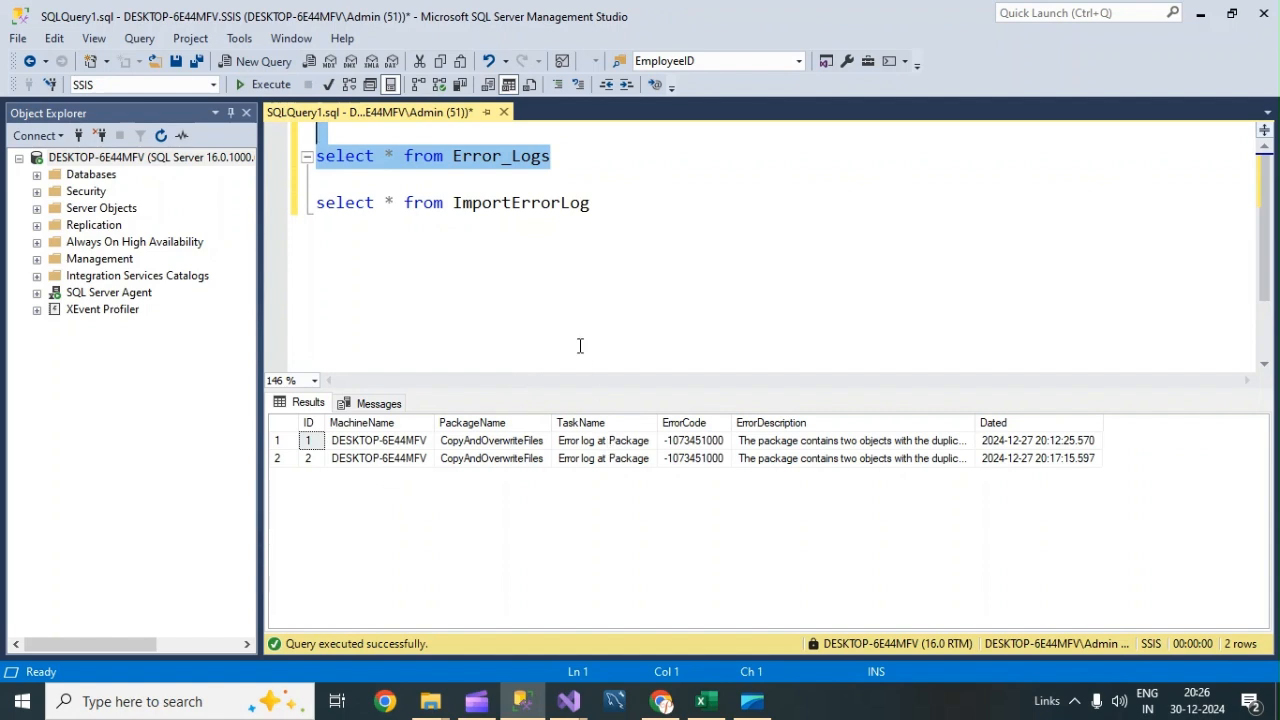
pyautogui.click(780, 443)
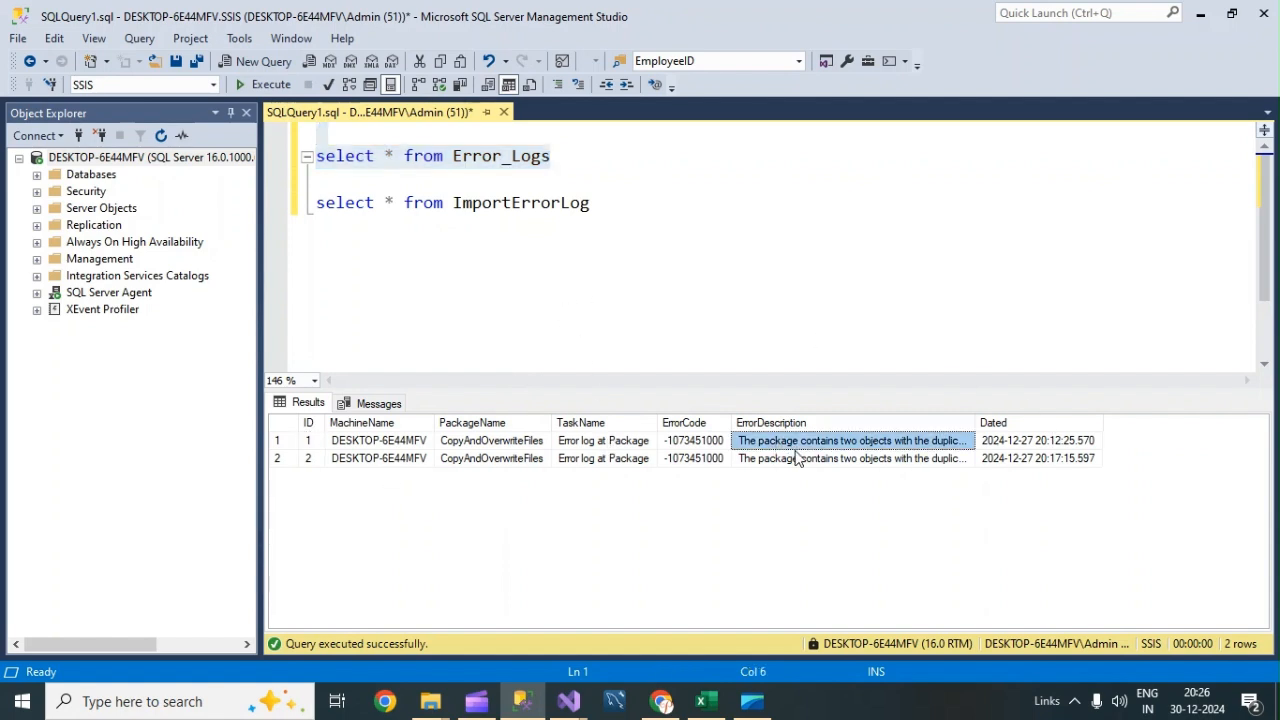
pyautogui.click(421, 458)
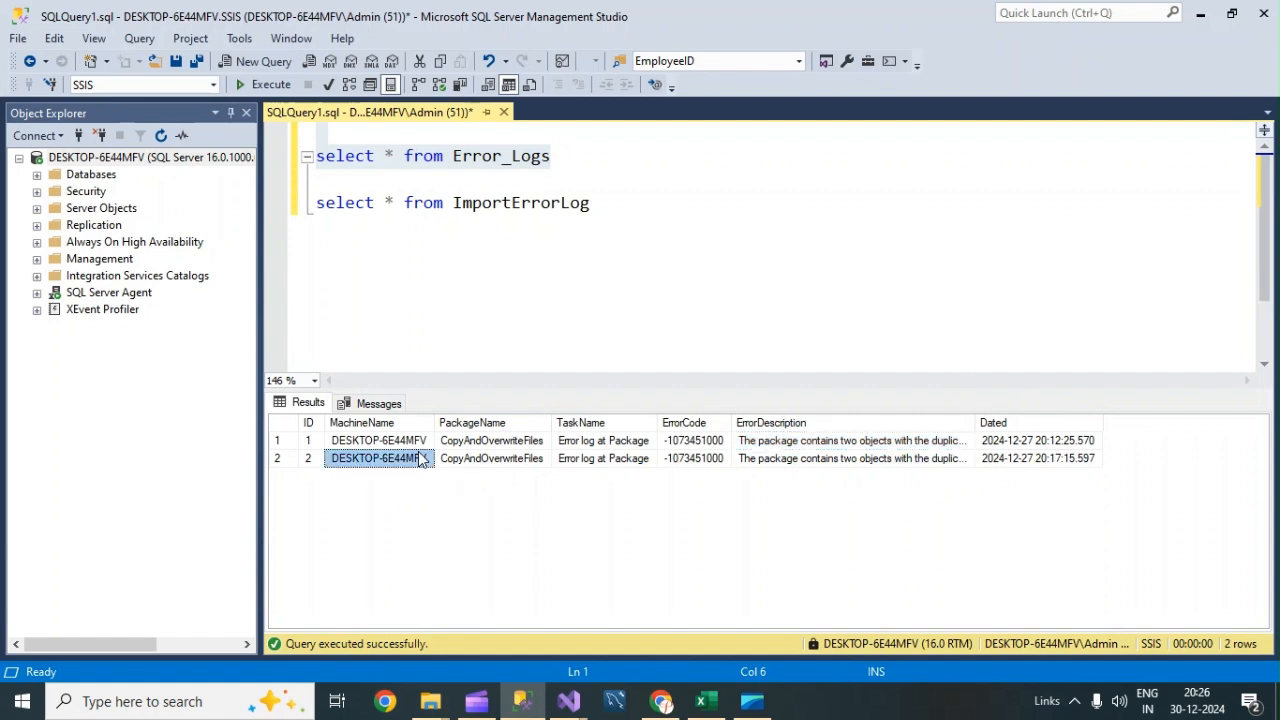
pyautogui.click(520, 460)
pyautogui.moveTo(568, 701)
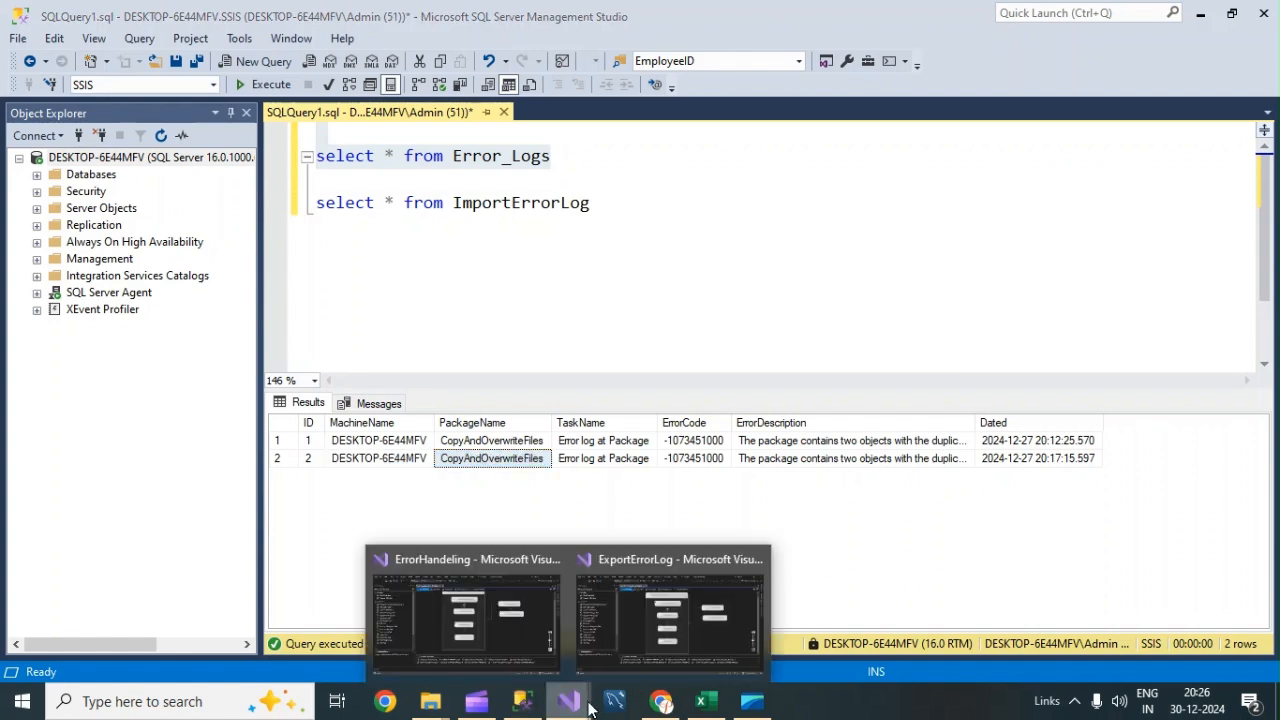
pyautogui.click(678, 622)
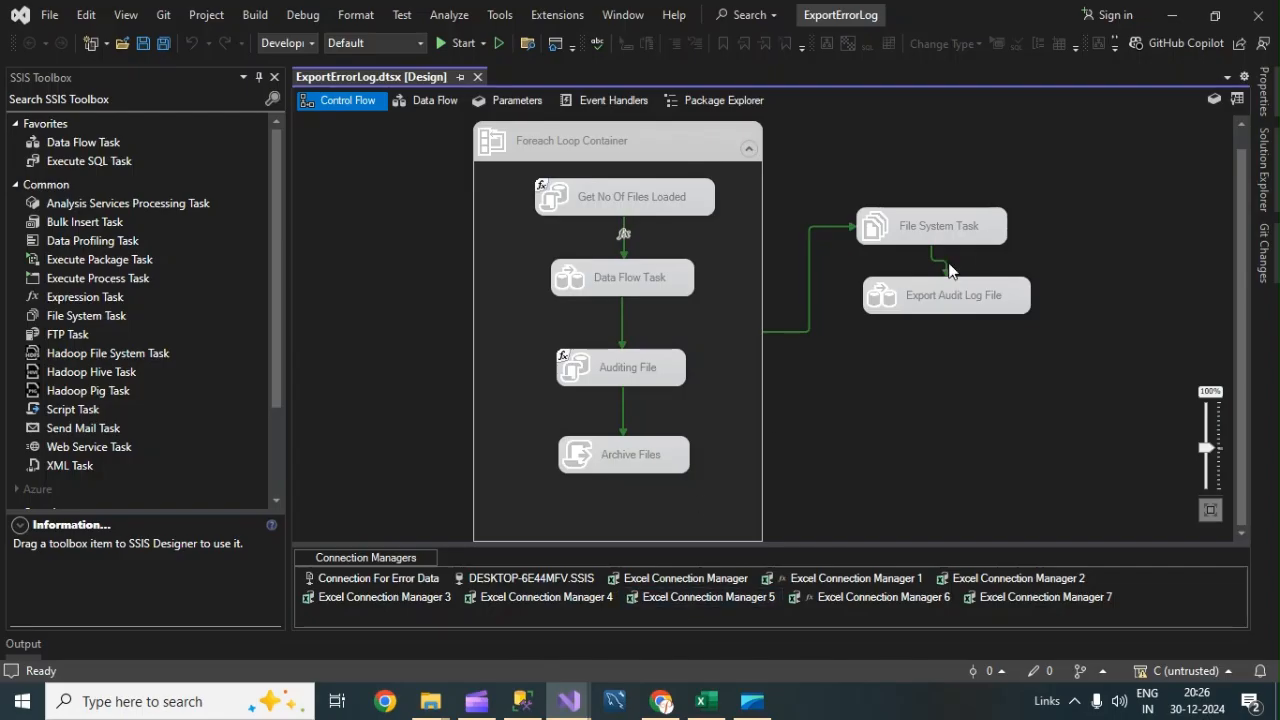
pyautogui.rightClick(708, 142)
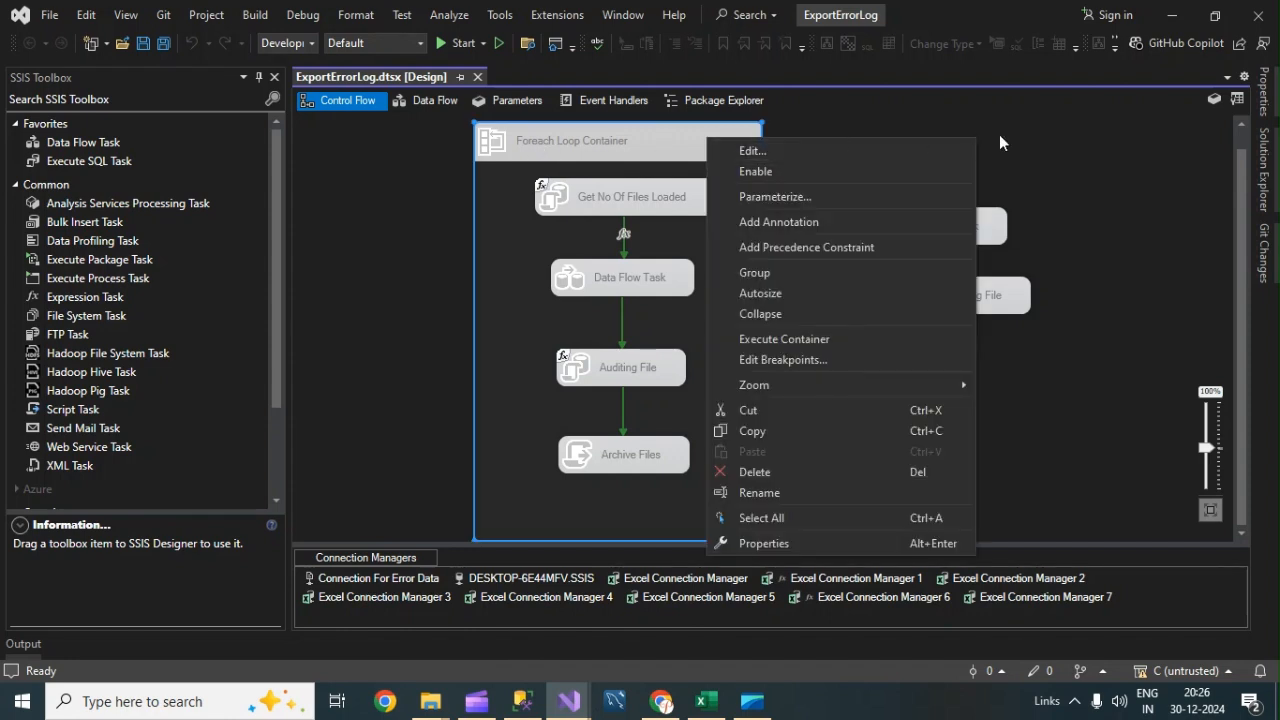
pyautogui.click(1050, 147)
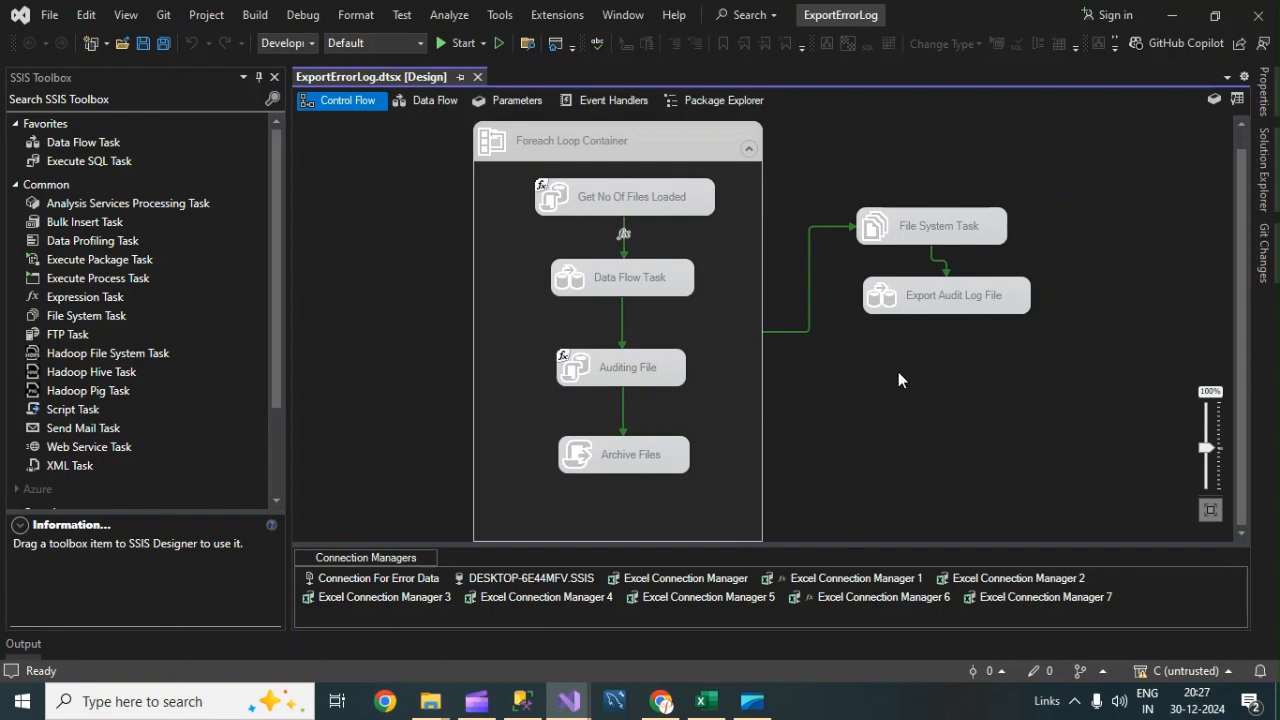
pyautogui.click(522, 700)
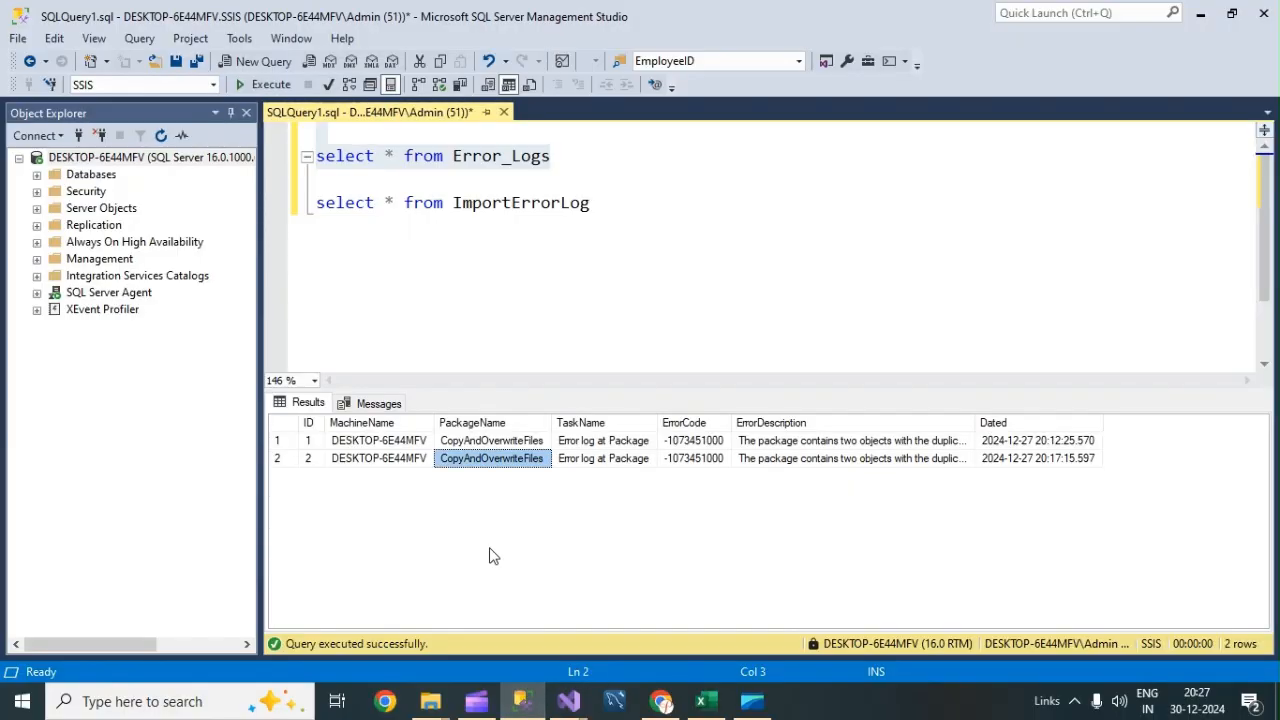
pyautogui.click(532, 203)
pyautogui.click(551, 157)
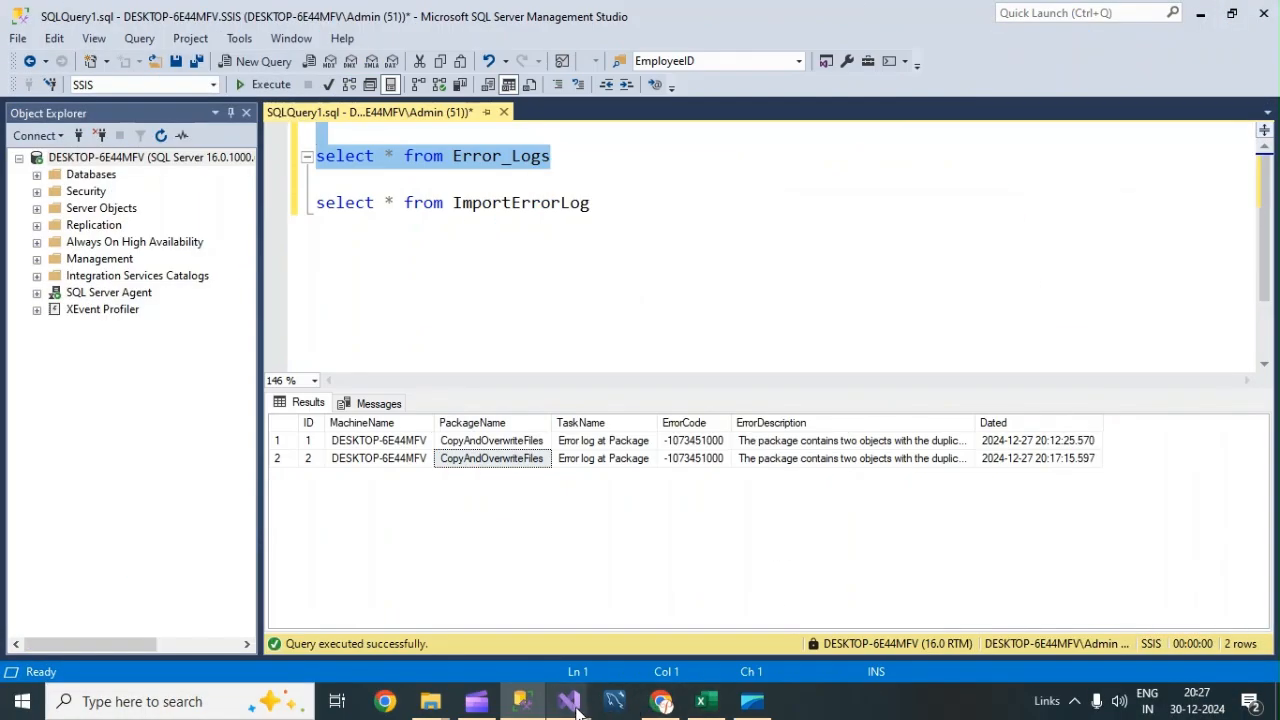
pyautogui.moveTo(572, 705)
pyautogui.click(638, 640)
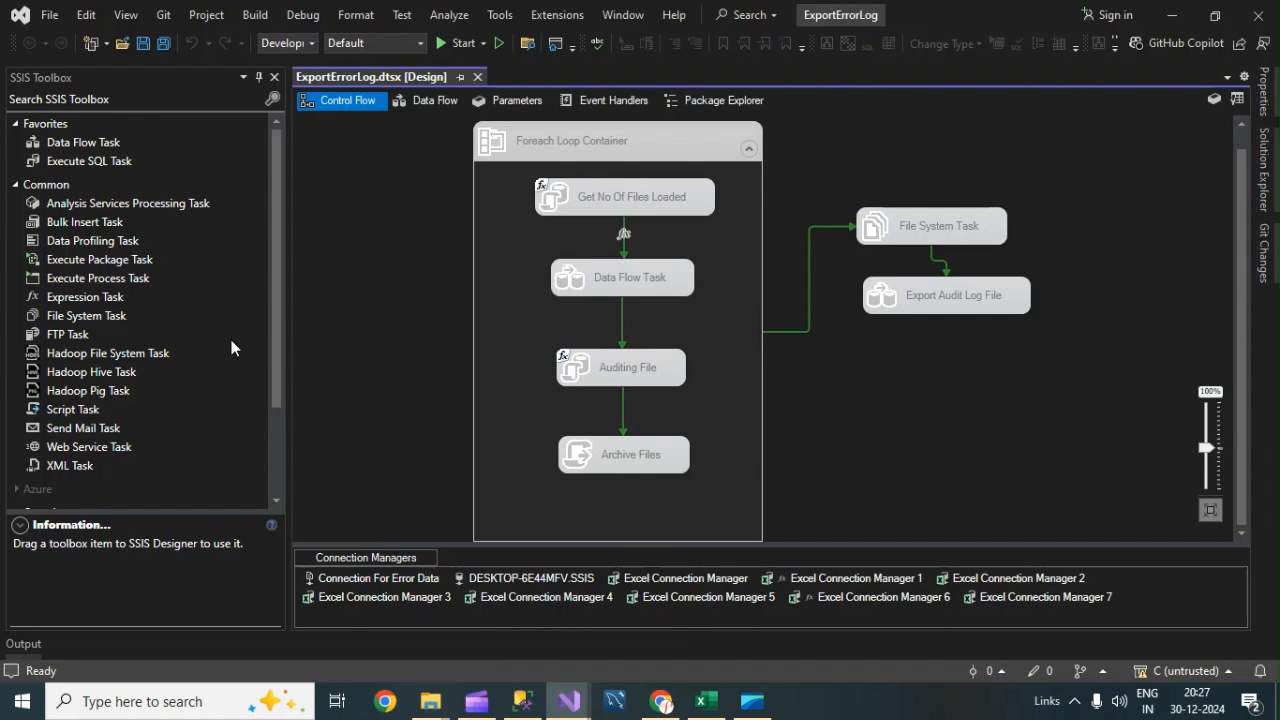
# Add a Data Flow Task to the control flow below the Export Audit Log File task.
pyautogui.moveTo(276, 228); pyautogui.dragTo(273, 383)
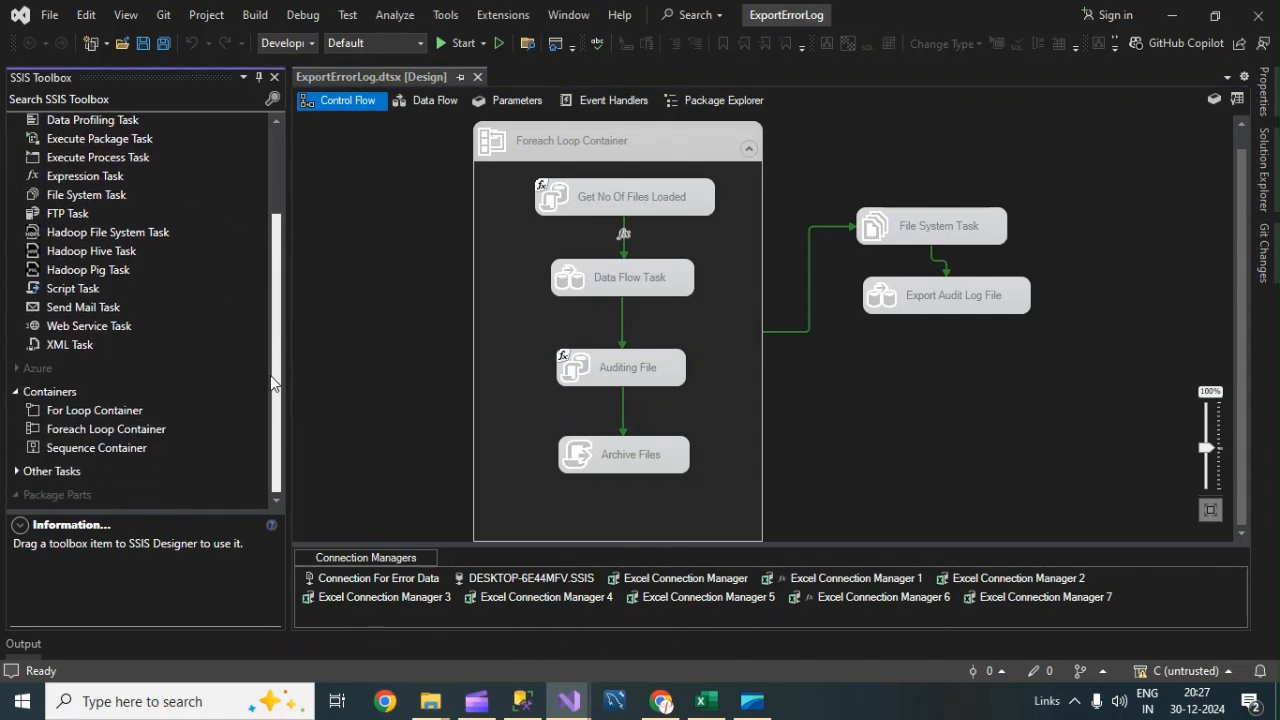
pyautogui.moveTo(289, 310); pyautogui.dragTo(292, 206)
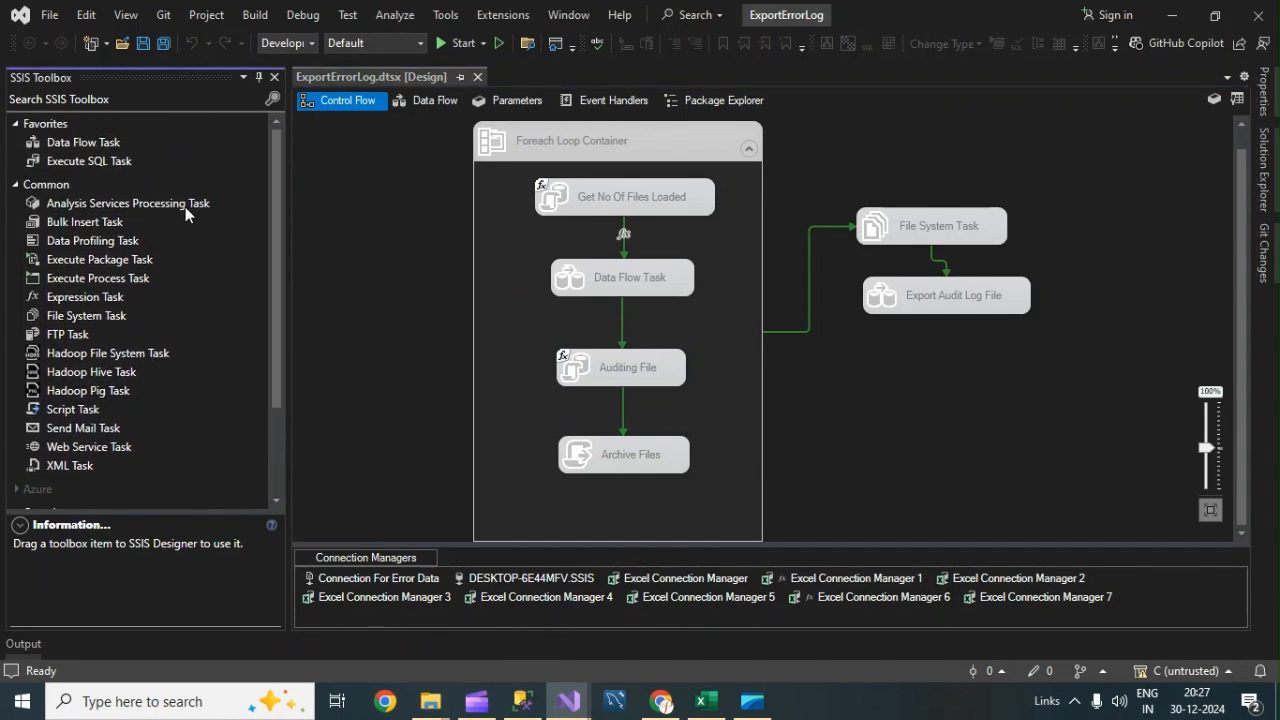
pyautogui.click(947, 377)
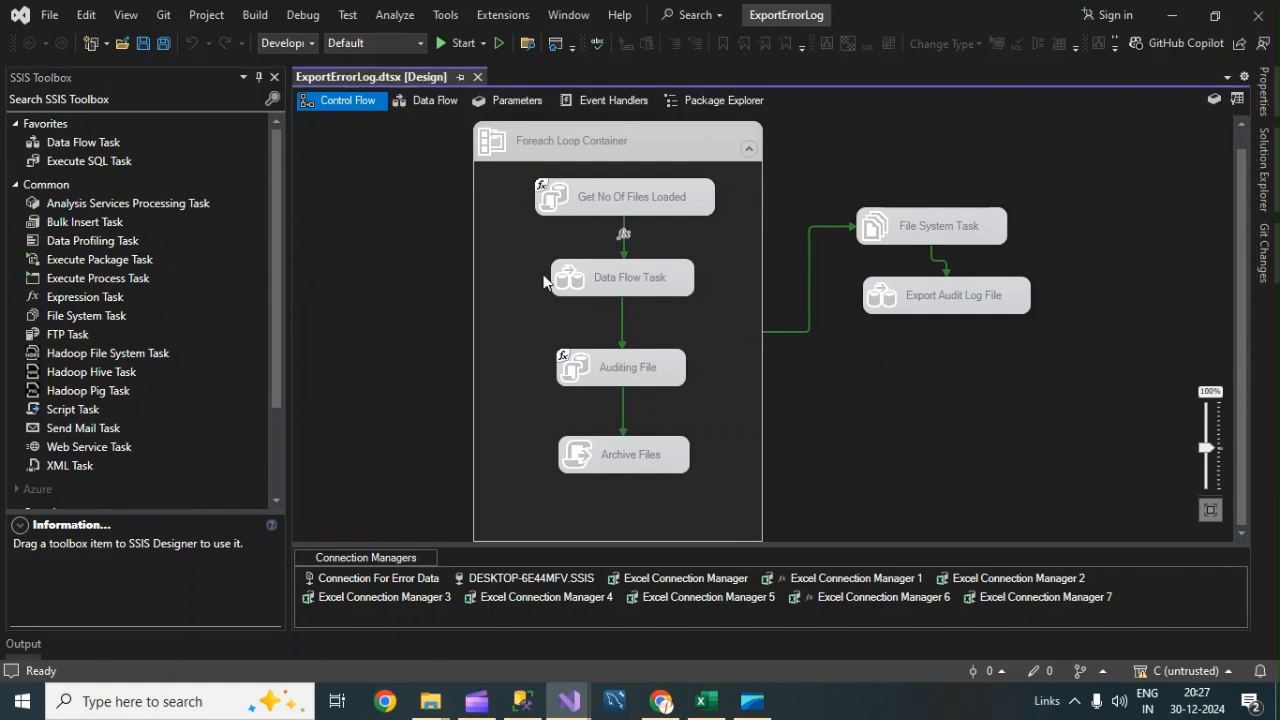
pyautogui.click(82, 145)
pyautogui.moveTo(82, 148); pyautogui.dragTo(923, 369)
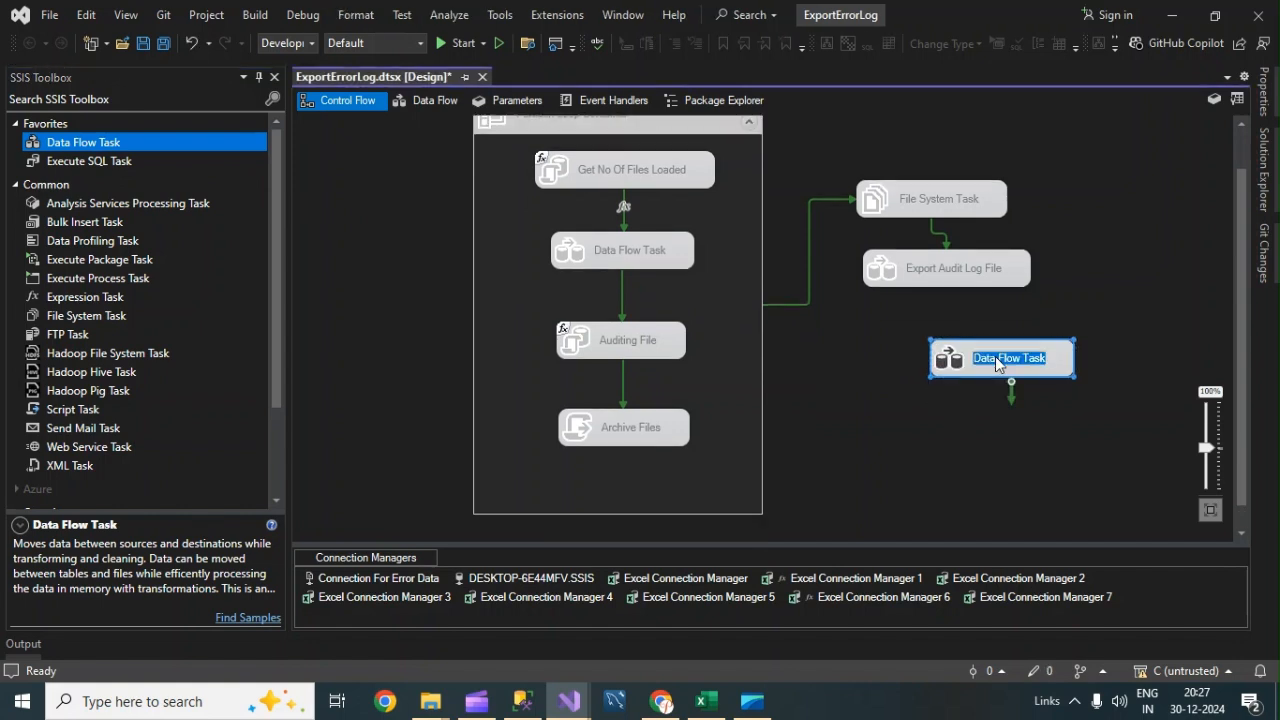
# Rename the new Data Flow Task to Export Error Log File.
pyautogui.write('Expor')
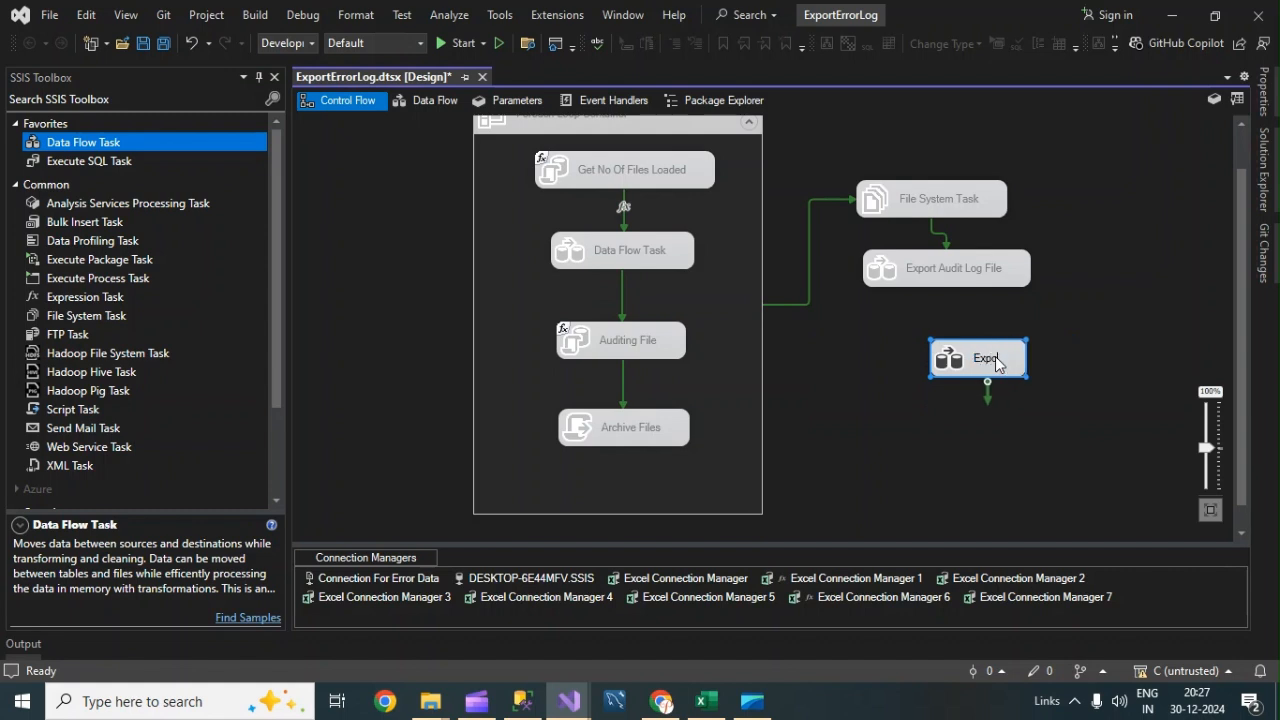
pyautogui.write('t Erro')
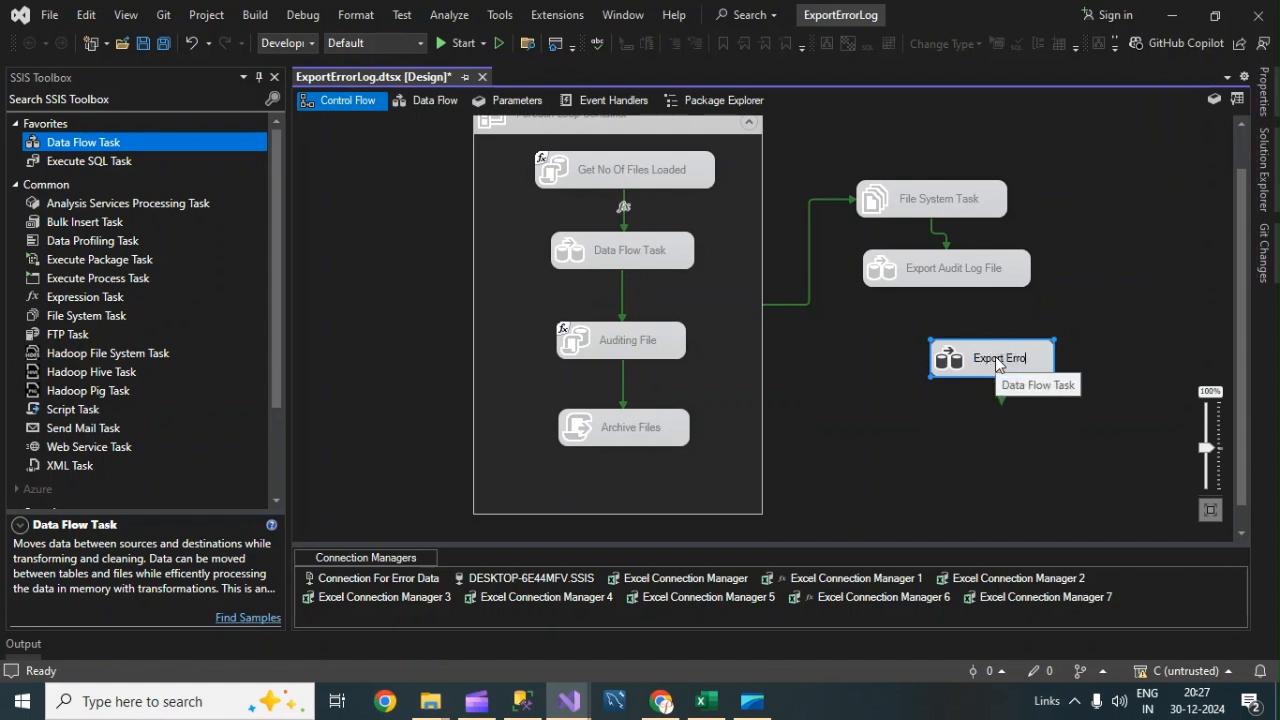
pyautogui.write('r Log')
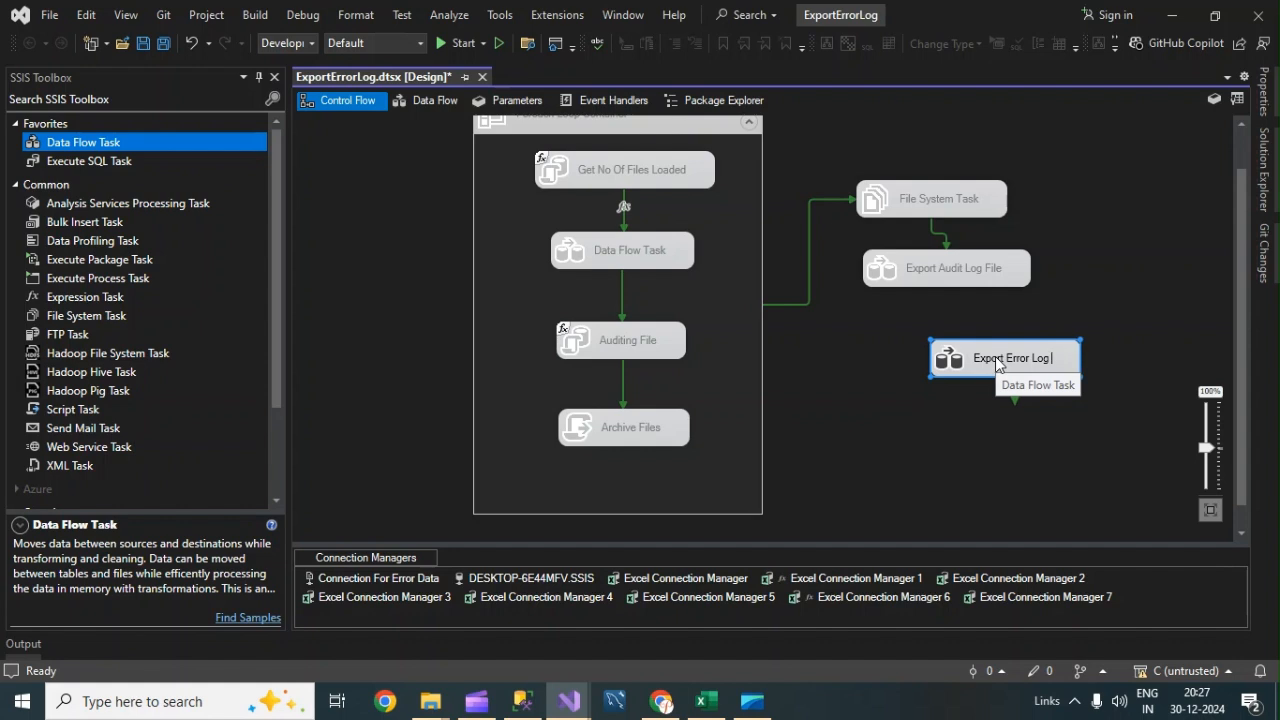
pyautogui.write(' File')
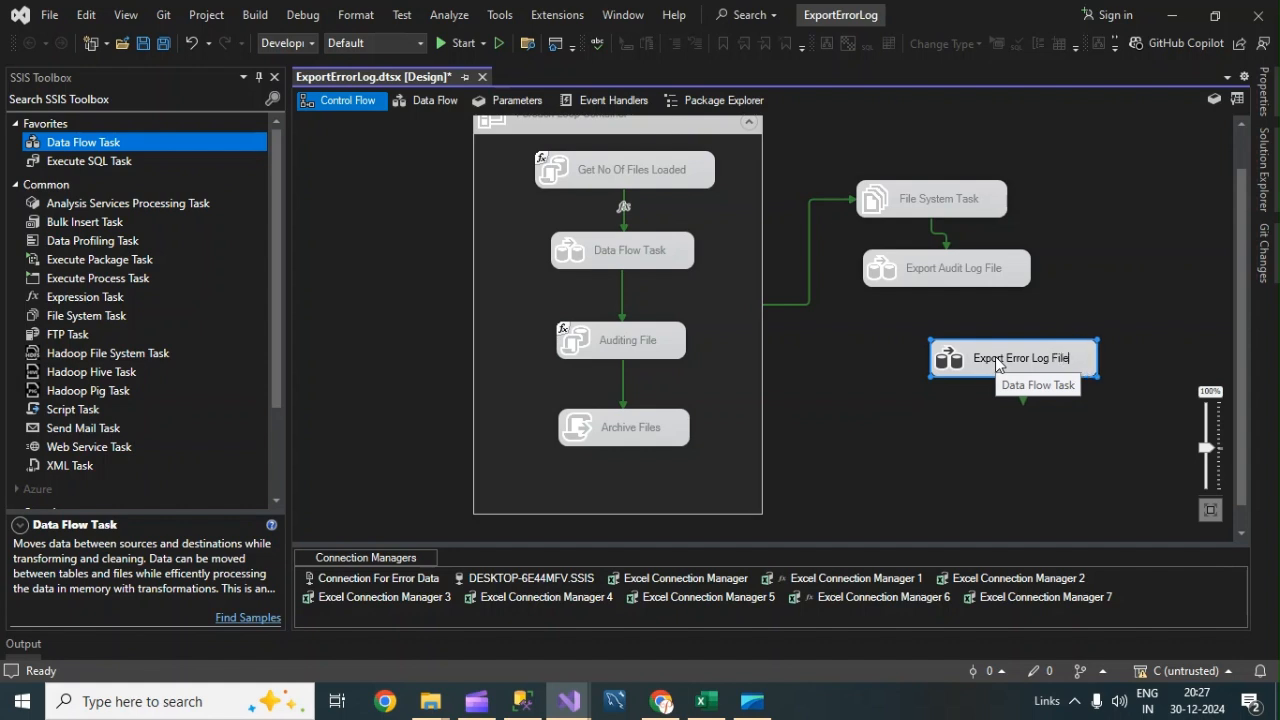
pyautogui.press('Return')
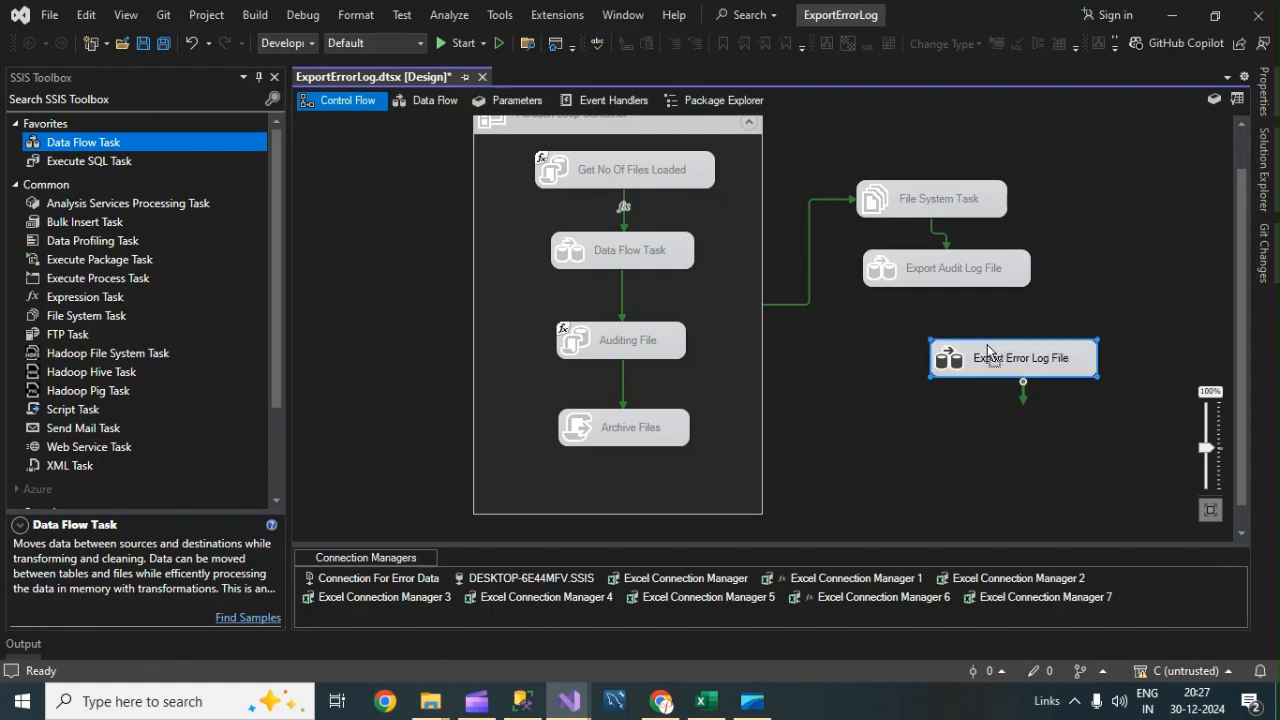
# Position the Export Error Log File task and connect Export Audit Log File to it with a precedence constraint.
pyautogui.moveTo(993, 352); pyautogui.dragTo(952, 362)
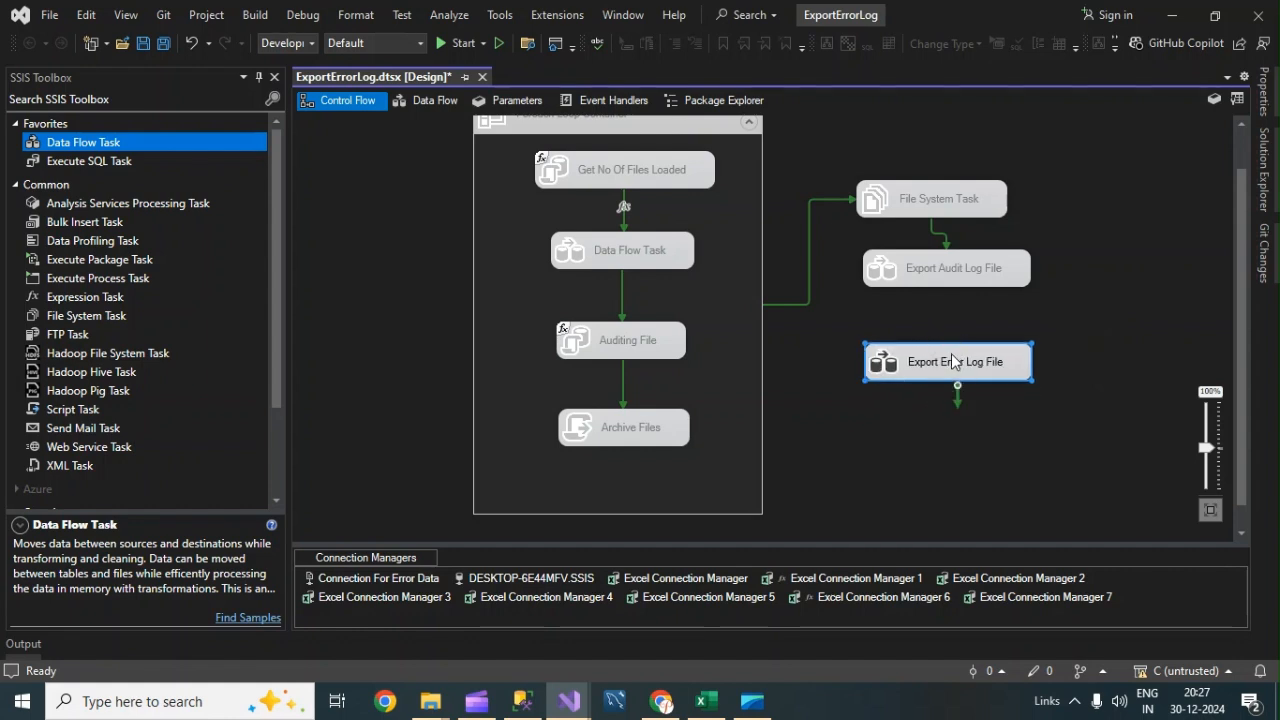
pyautogui.click(953, 362)
pyautogui.click(963, 280)
pyautogui.moveTo(958, 310); pyautogui.dragTo(991, 366)
# Open the Export Error Log File data flow and add an OLE DB Source to it.
pyautogui.doubleClick(991, 362)
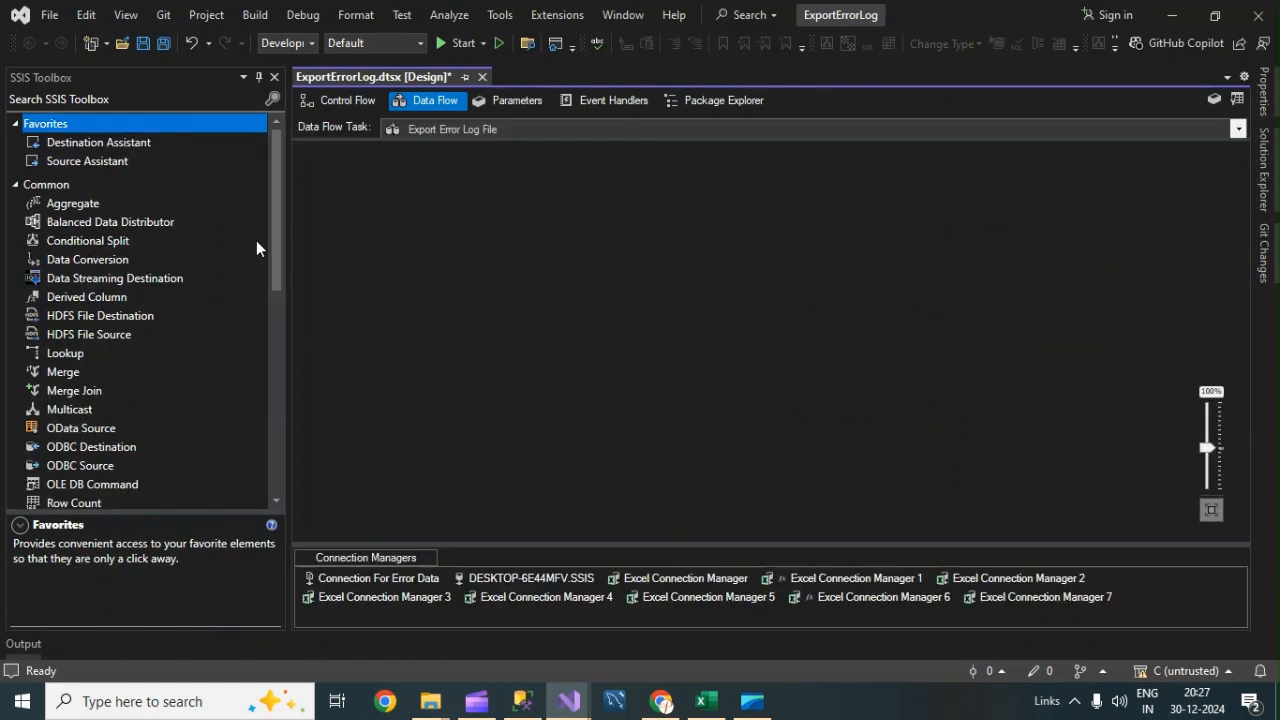
pyautogui.moveTo(272, 177); pyautogui.dragTo(299, 321)
pyautogui.moveTo(70, 377); pyautogui.dragTo(500, 277)
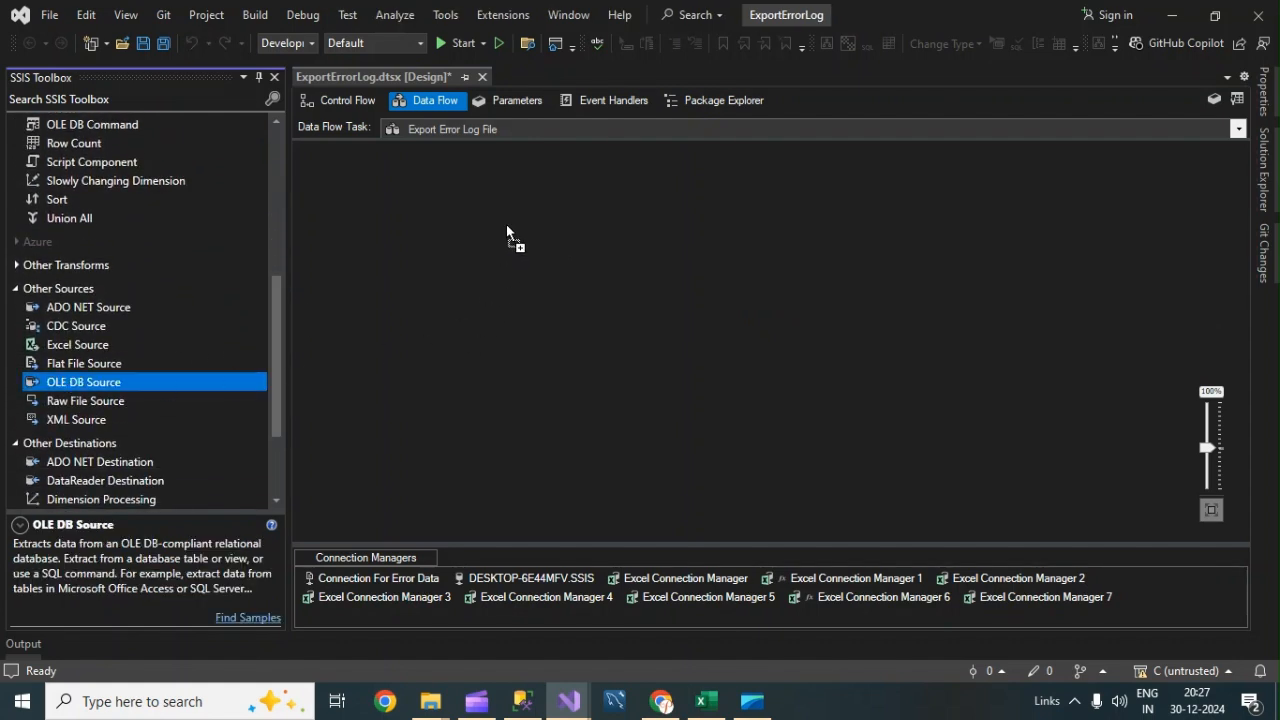
pyautogui.moveTo(508, 216); pyautogui.dragTo(510, 214)
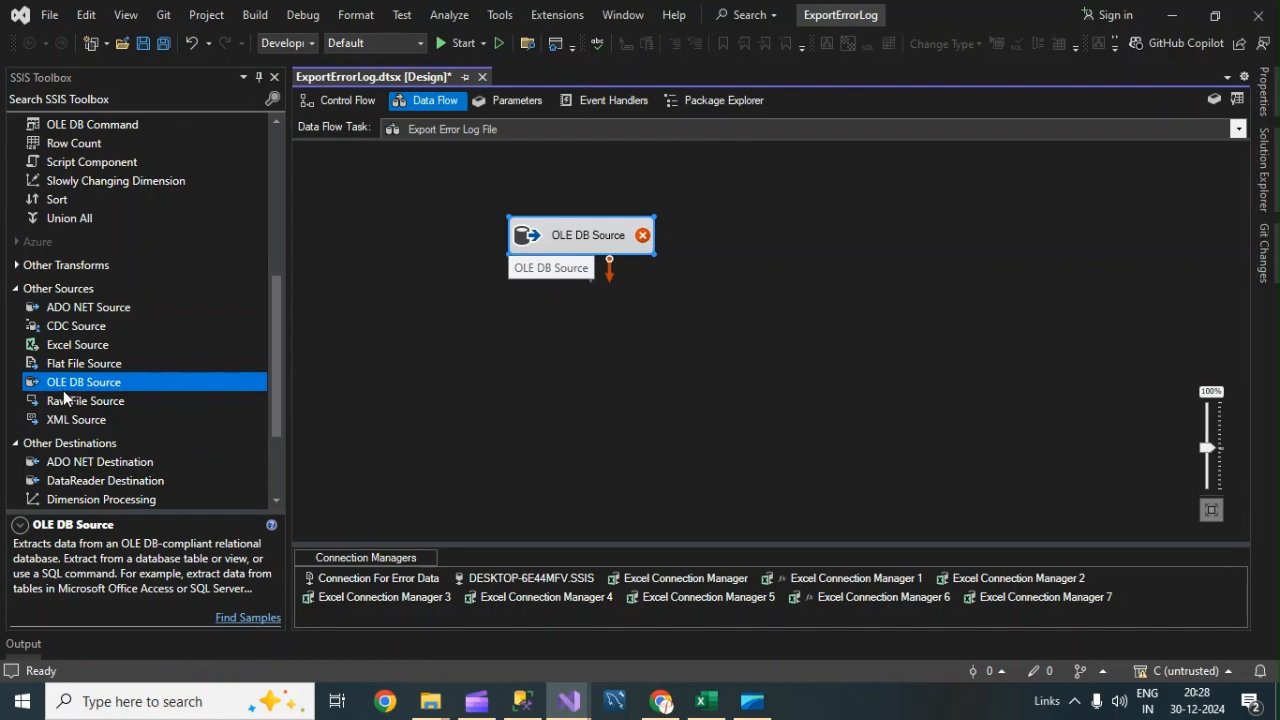
# Rename the OLE DB Source to Select Error Log From DB.
pyautogui.rightClick(584, 232)
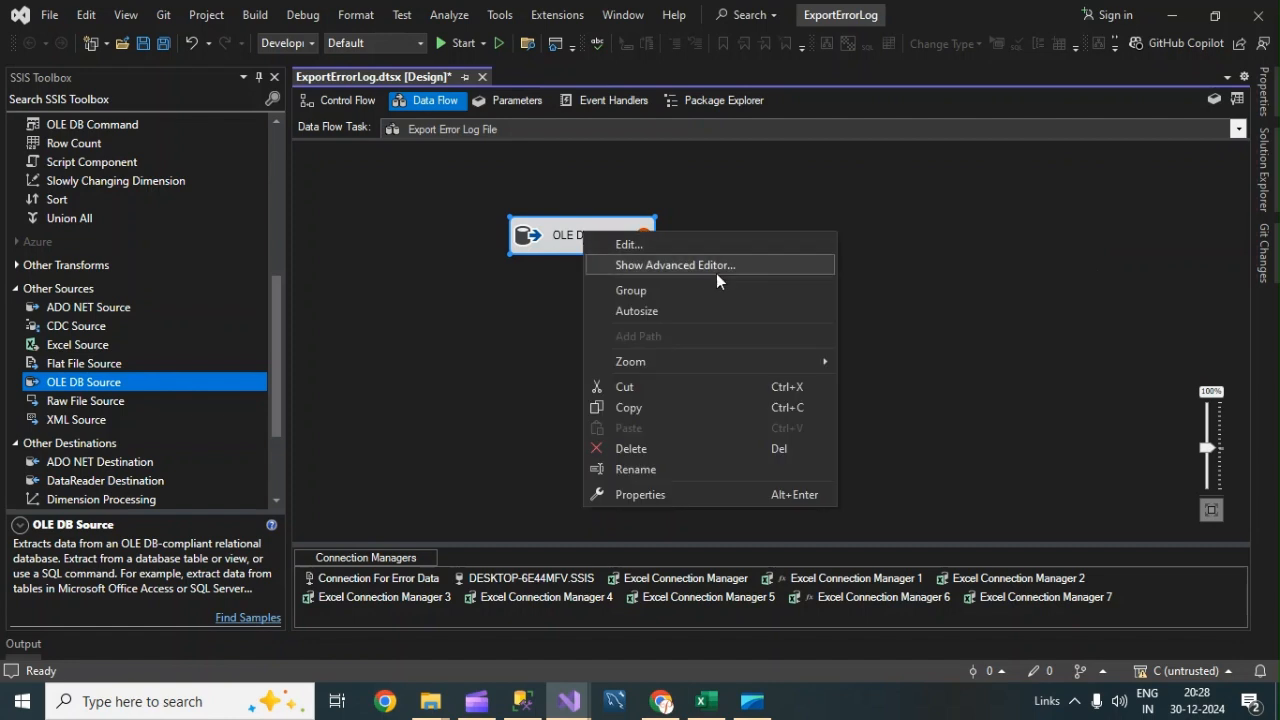
pyautogui.click(650, 470)
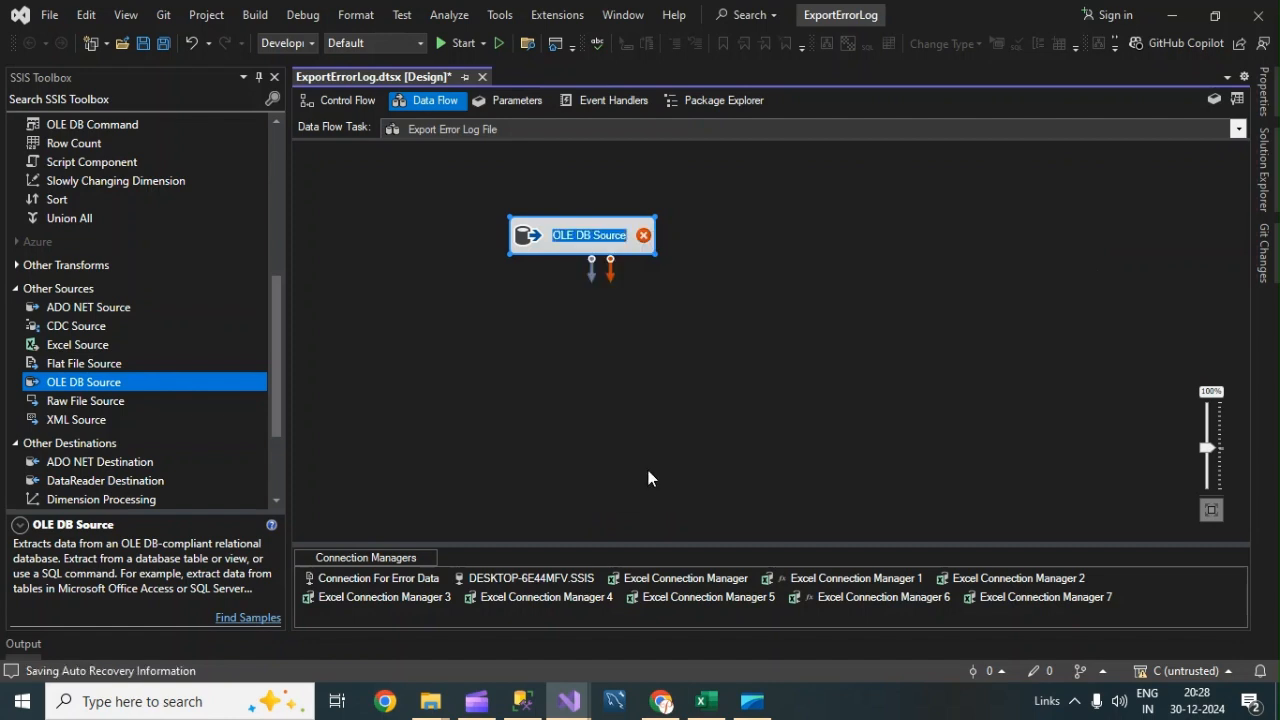
pyautogui.write('Select')
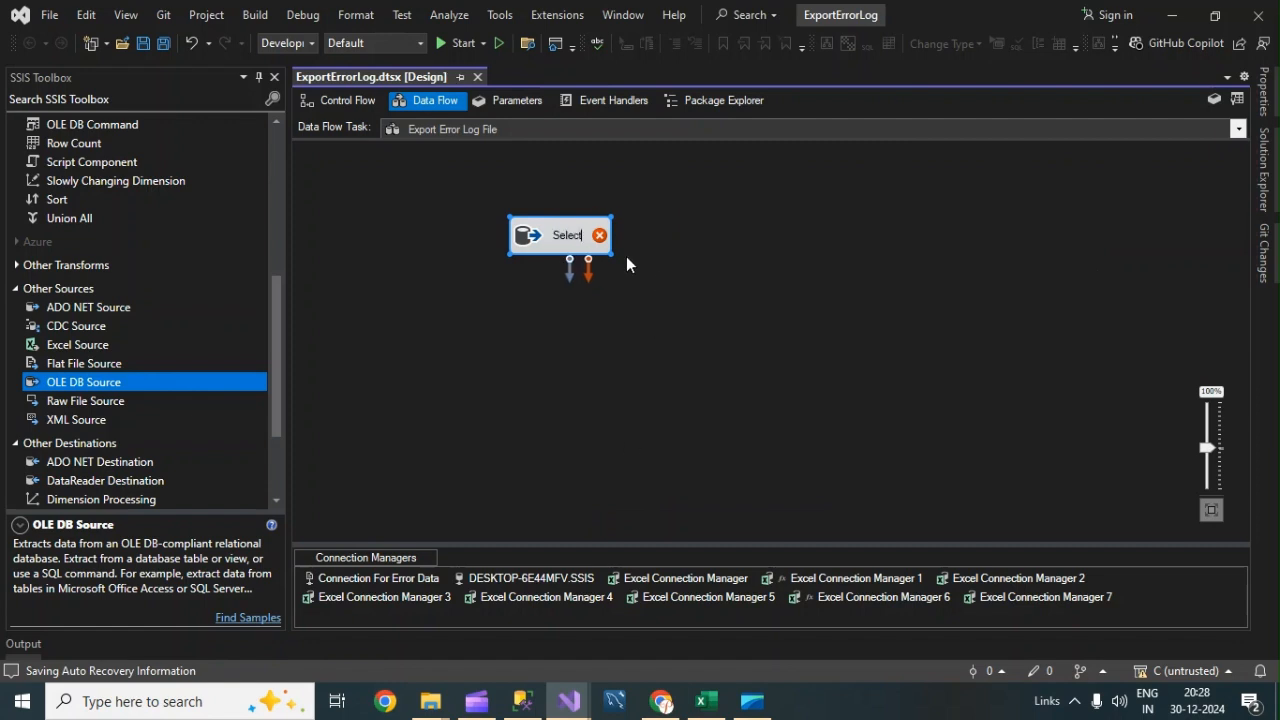
pyautogui.moveTo(582, 233)
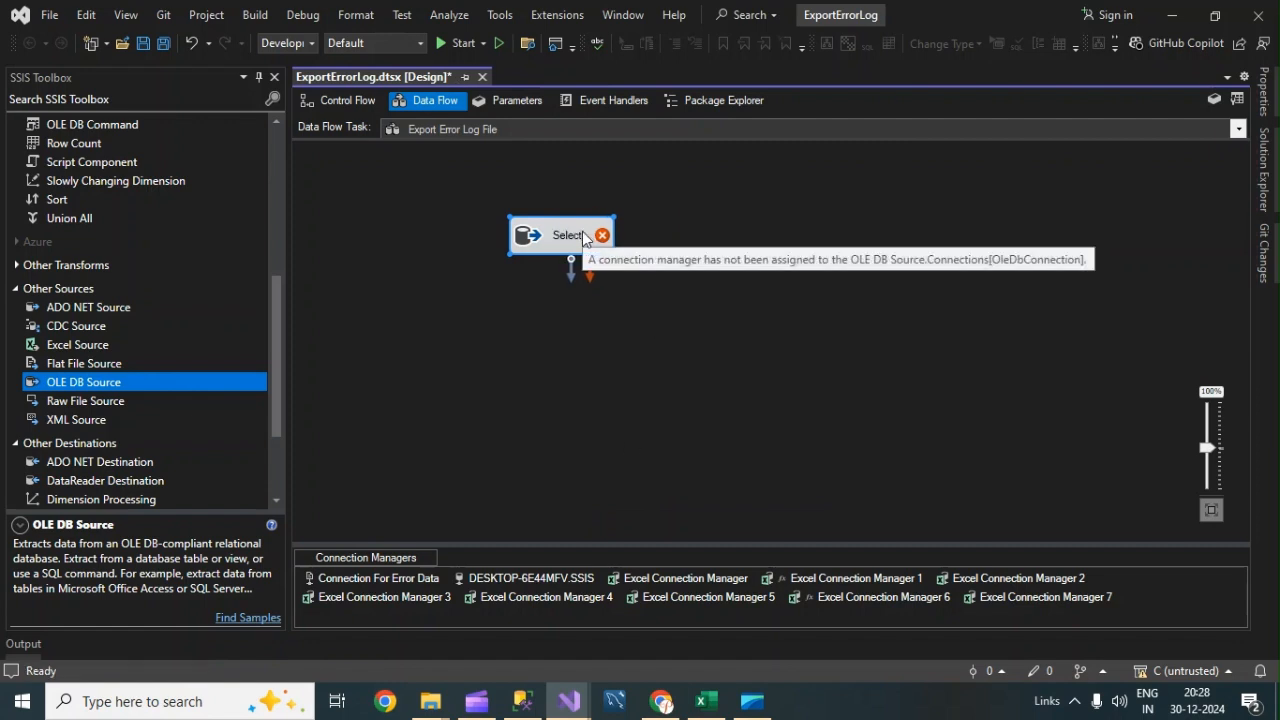
pyautogui.write('Error Log From DB')
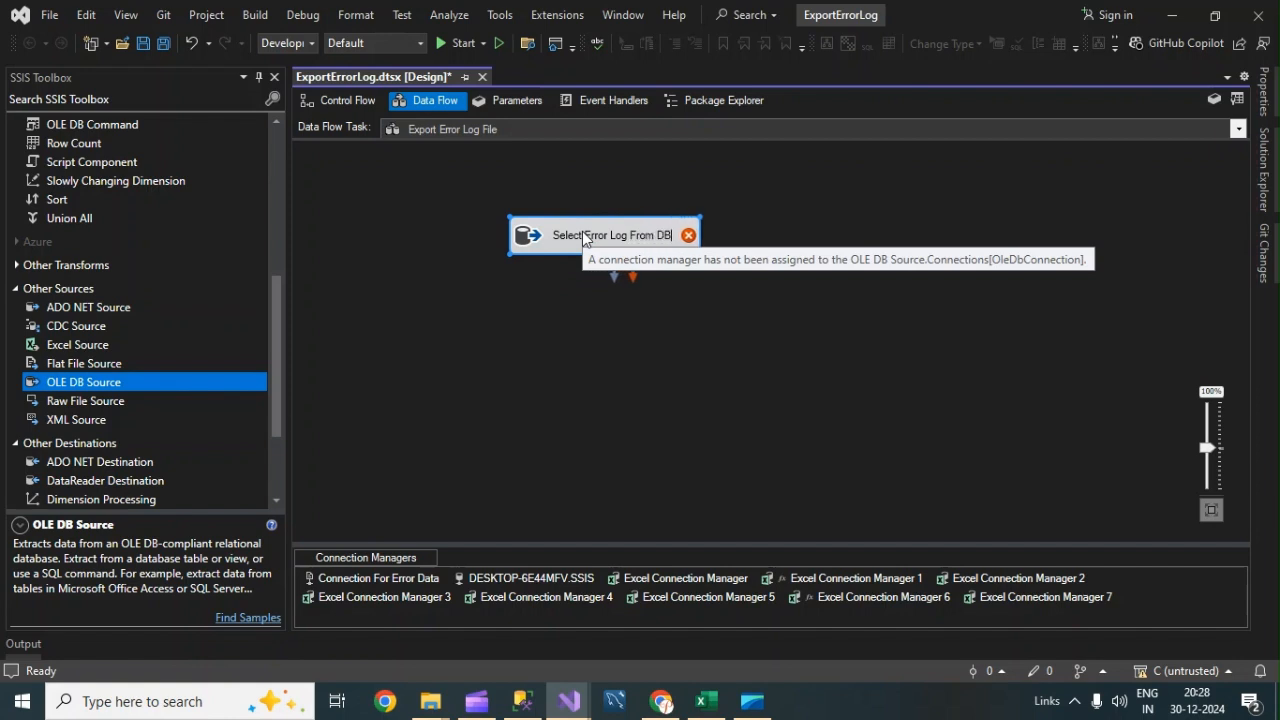
pyautogui.click(582, 239)
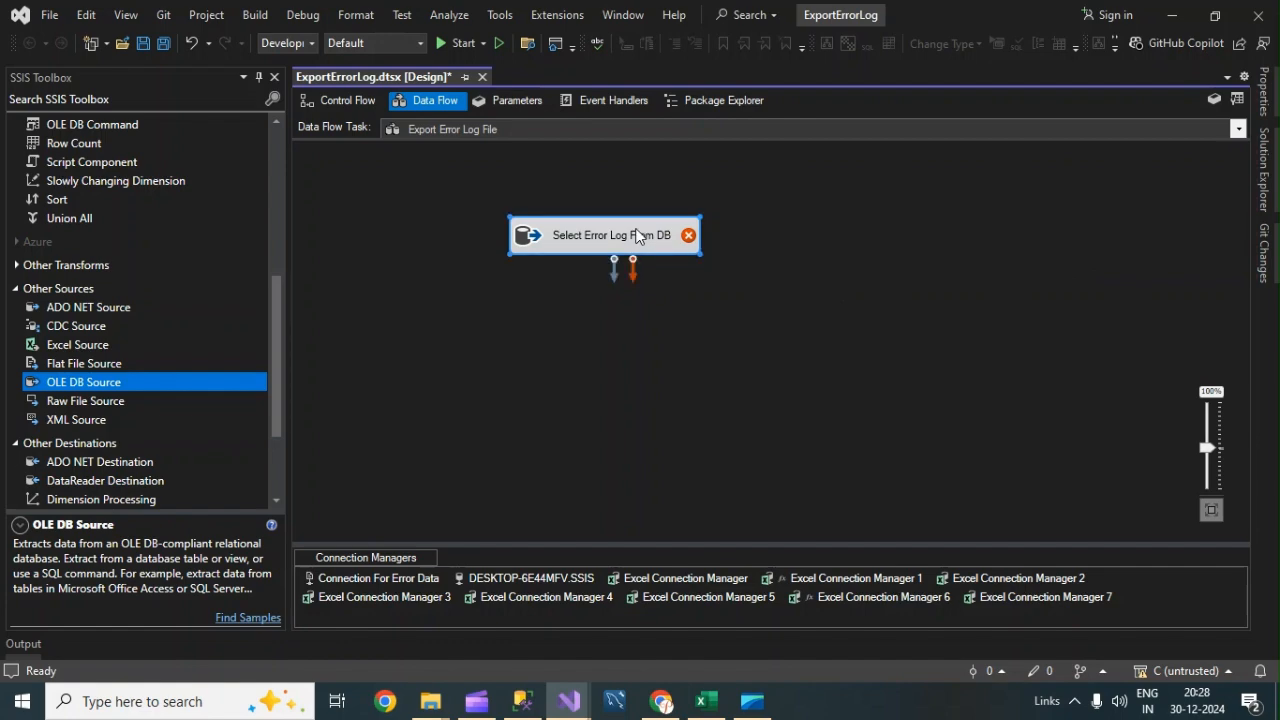
# Open the OLE DB Source editor and view the data access mode options.
pyautogui.doubleClick(636, 235)
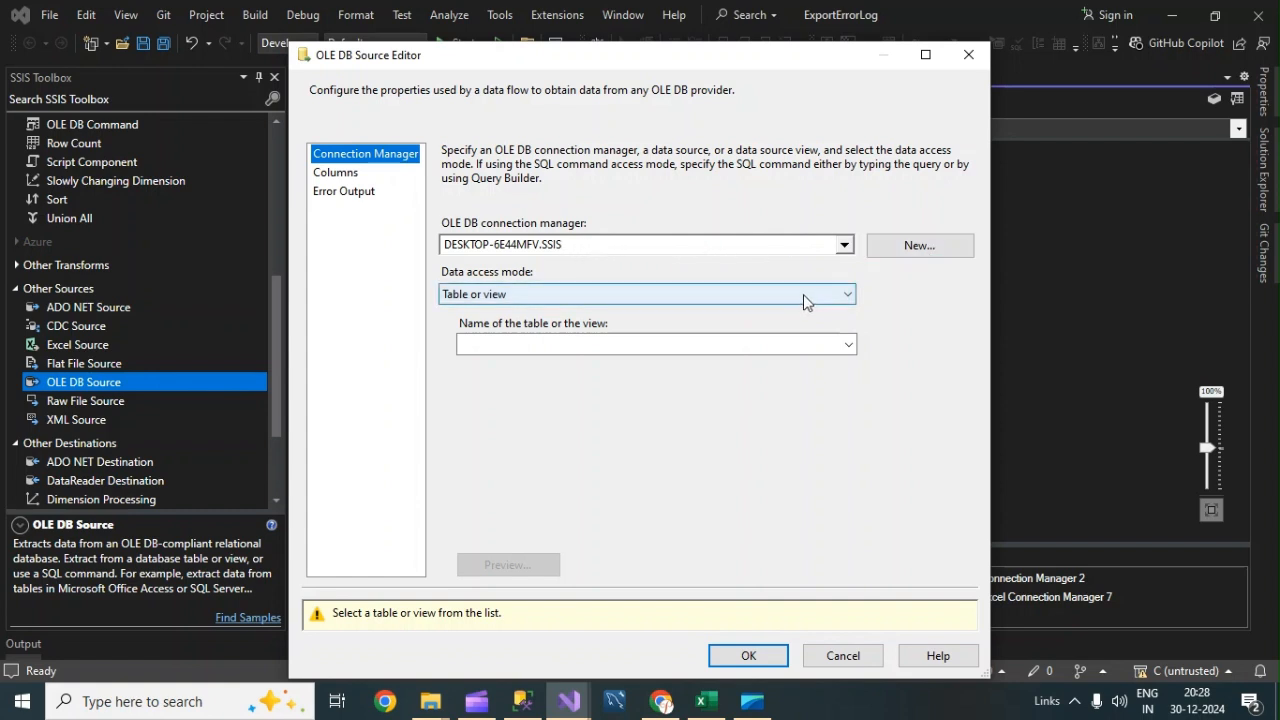
pyautogui.click(803, 298)
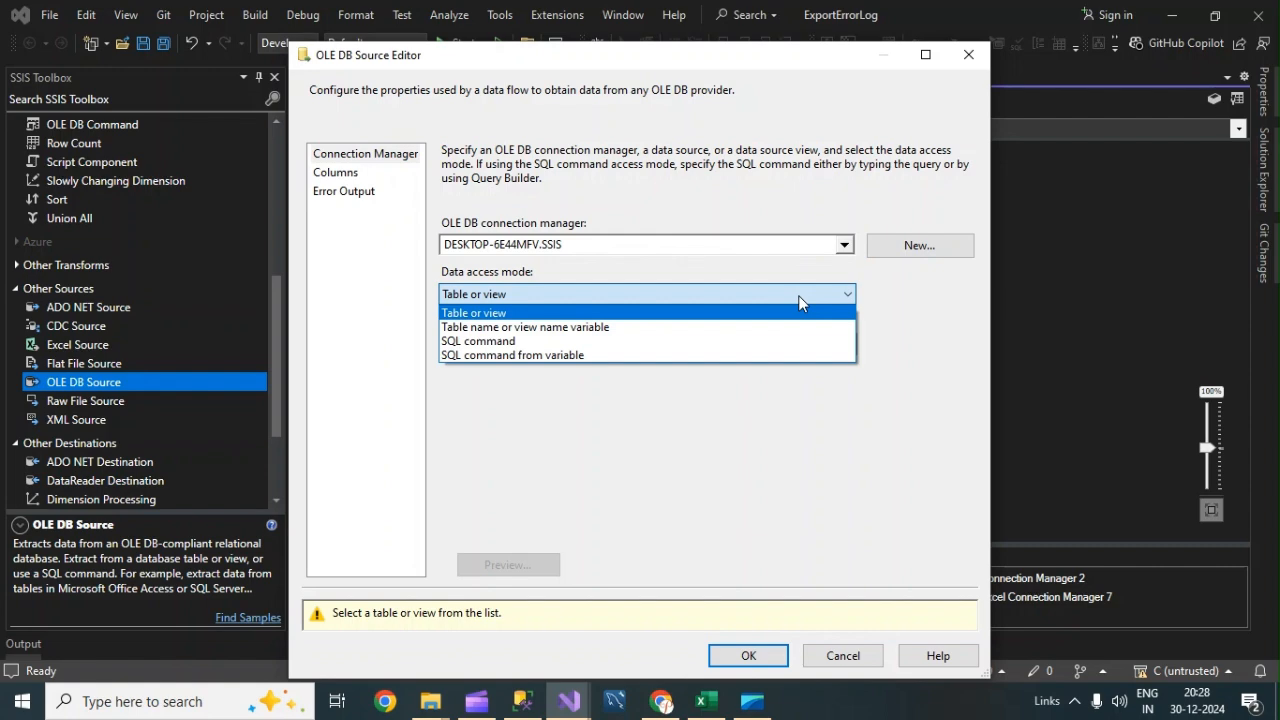
# Switch to SQL Server Management Studio and script a Select Top 1000 Rows query for the SSIS database's dbo.Error_Logs table.
pyautogui.click(526, 706)
pyautogui.click(614, 178)
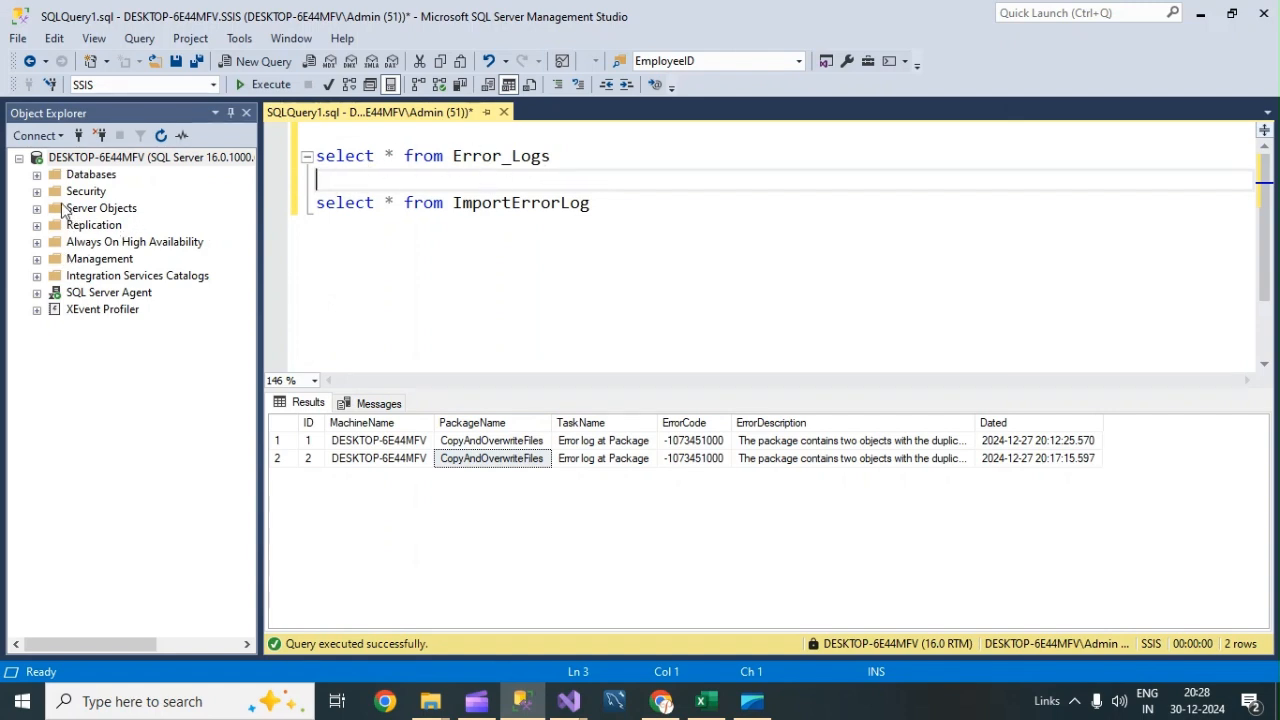
pyautogui.click(36, 175)
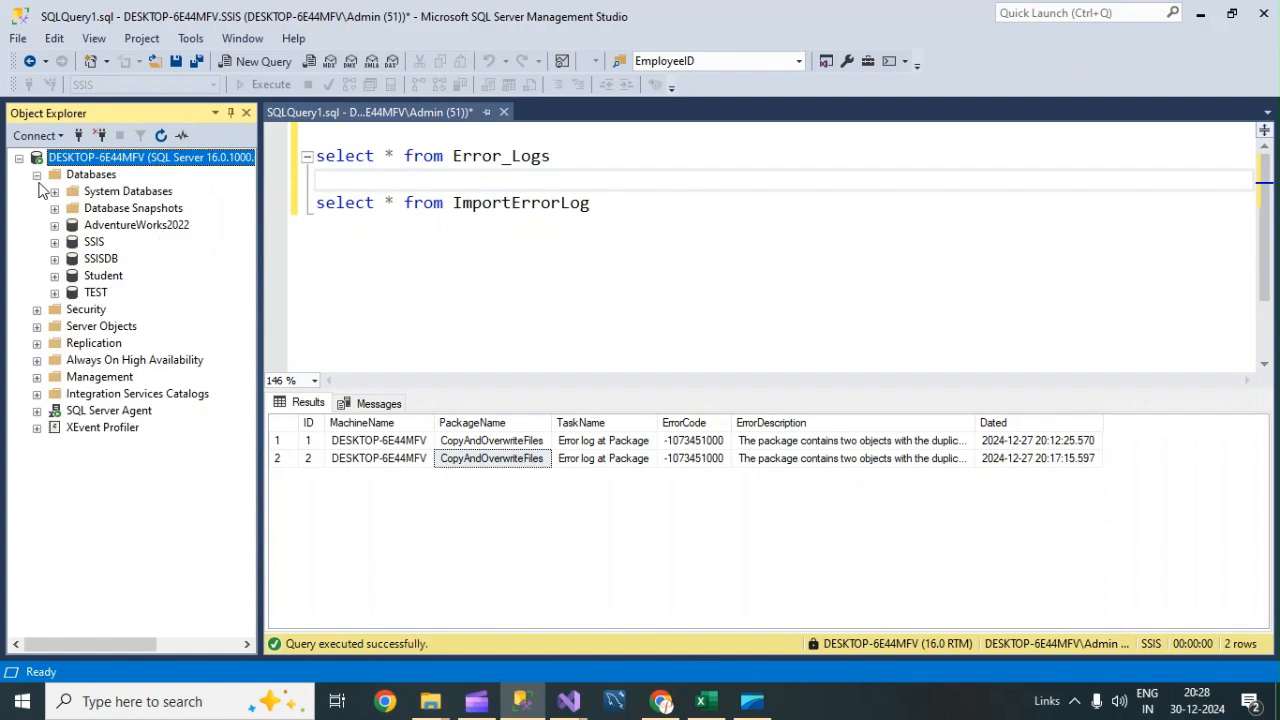
pyautogui.click(54, 242)
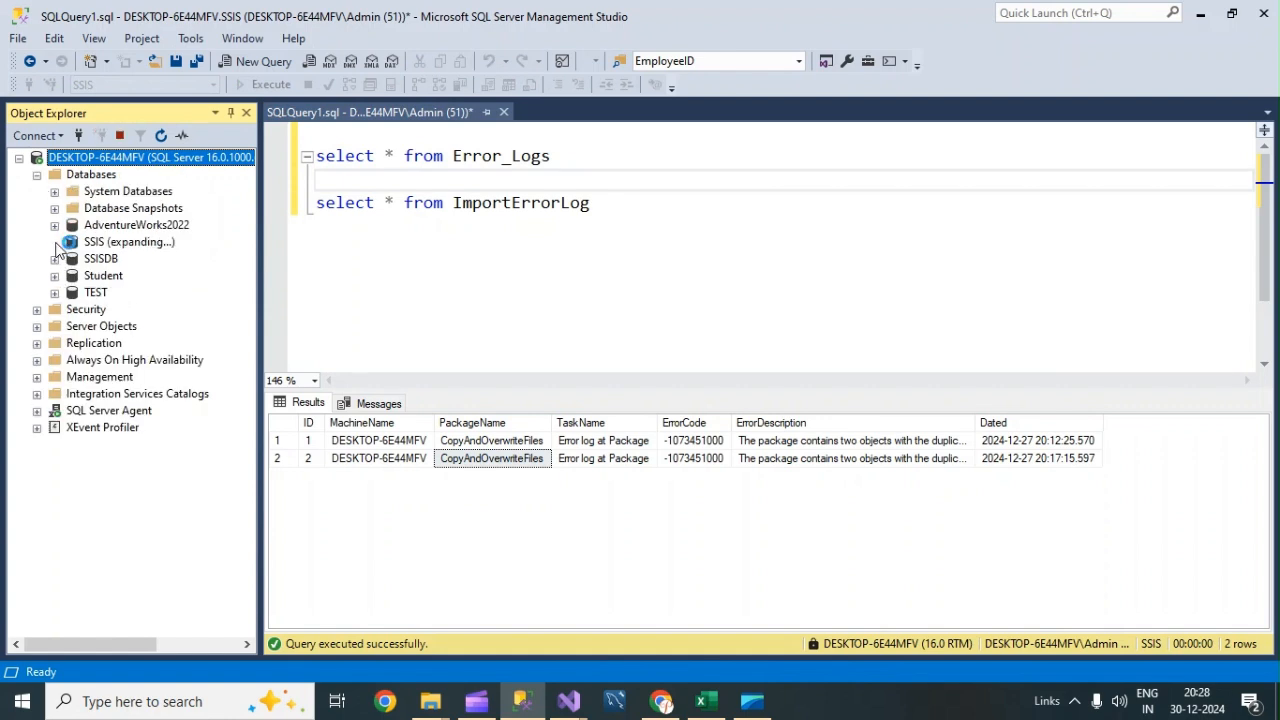
pyautogui.click(73, 276)
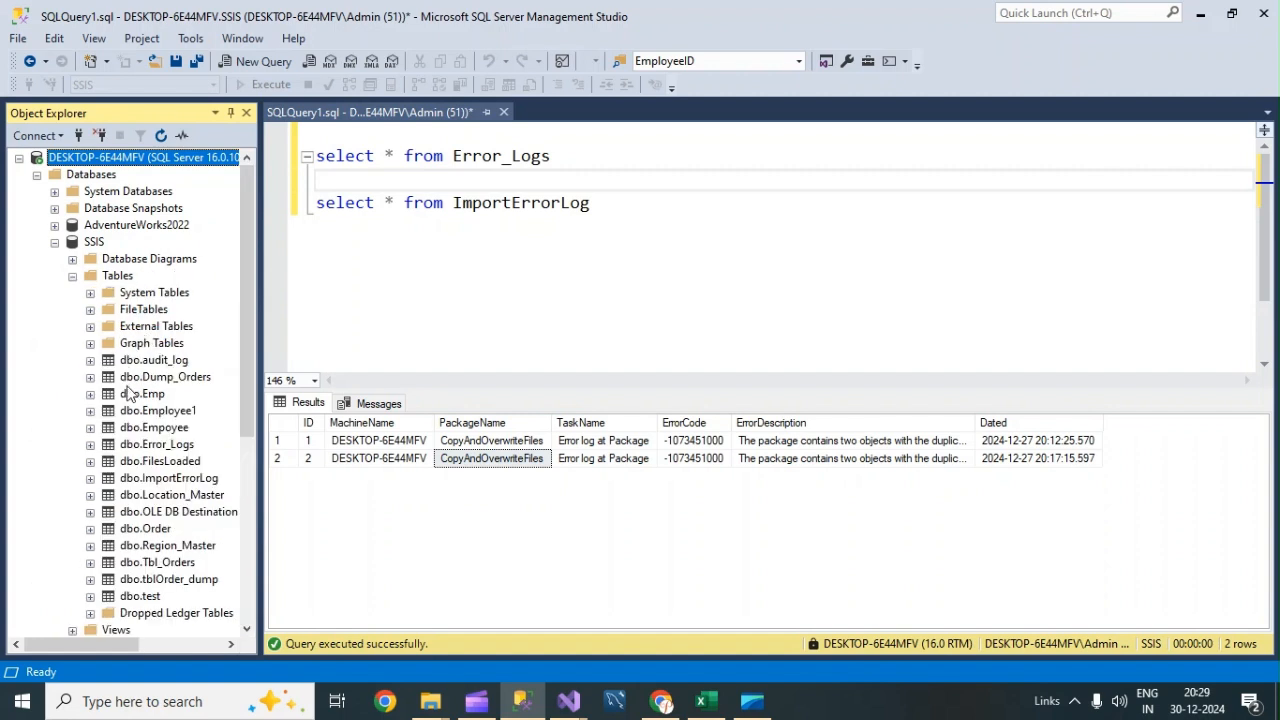
pyautogui.click(152, 447)
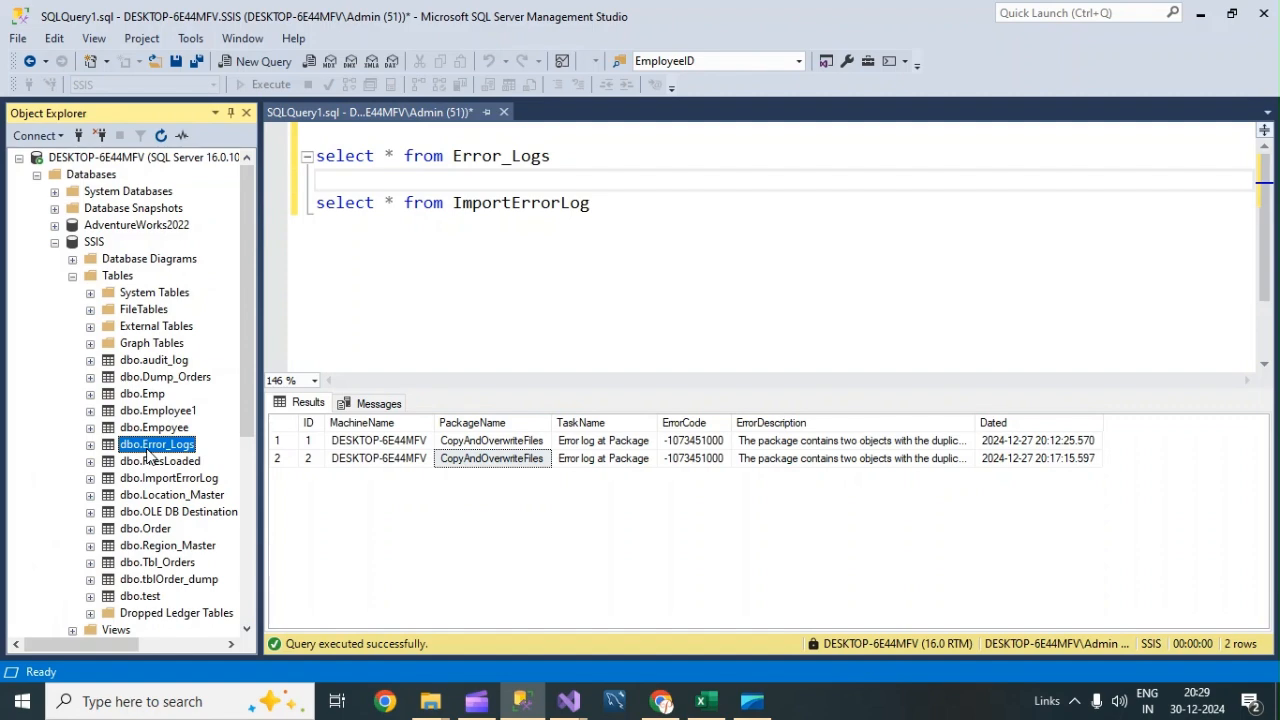
pyautogui.rightClick(147, 450)
pyautogui.click(252, 314)
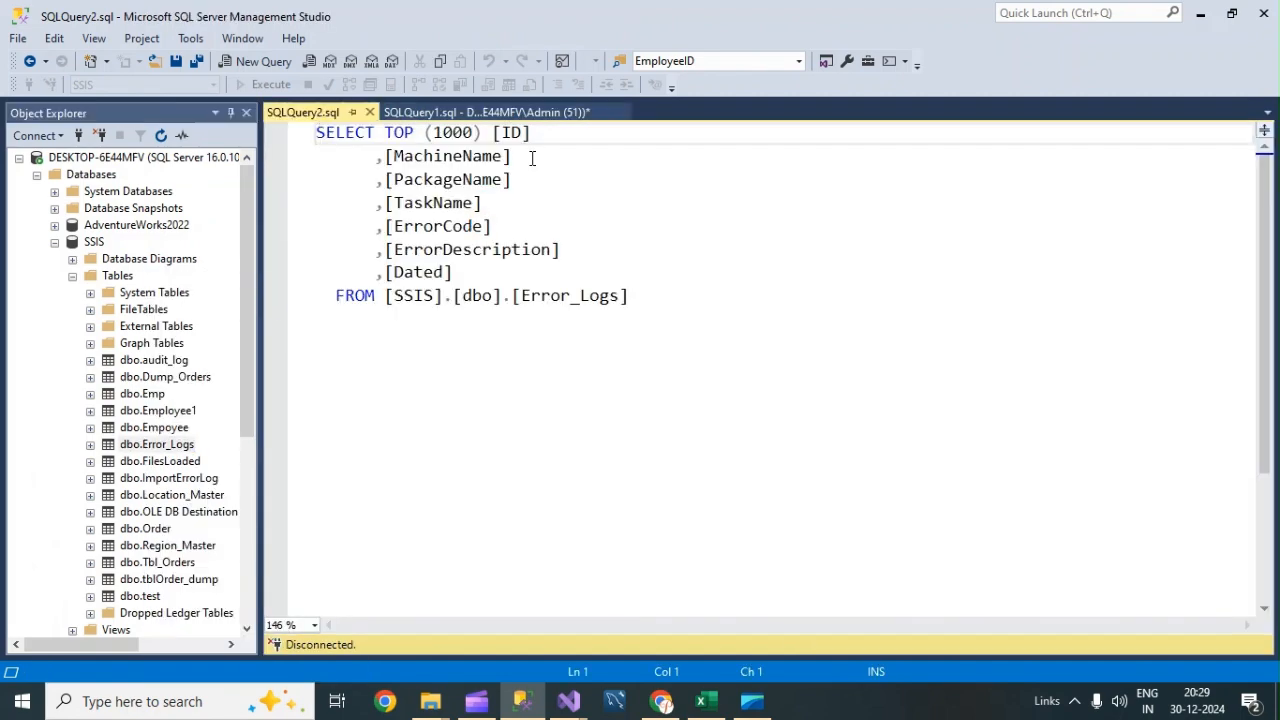
# Remove the TOP (1000) clause from the generated query.
pyautogui.click(531, 158)
pyautogui.moveTo(484, 132); pyautogui.dragTo(384, 134)
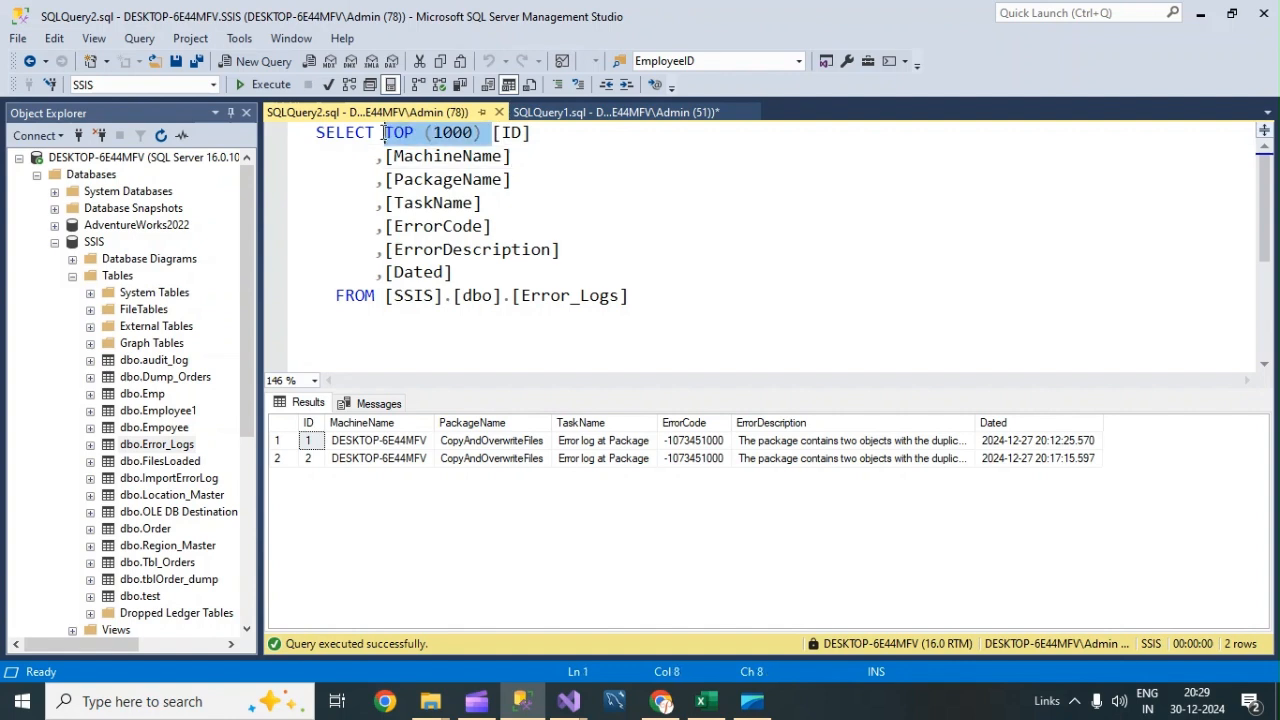
pyautogui.press('BackSpace')
# Append Order by [Dated] DESC on a new line after the FROM clause.
pyautogui.click(659, 296)
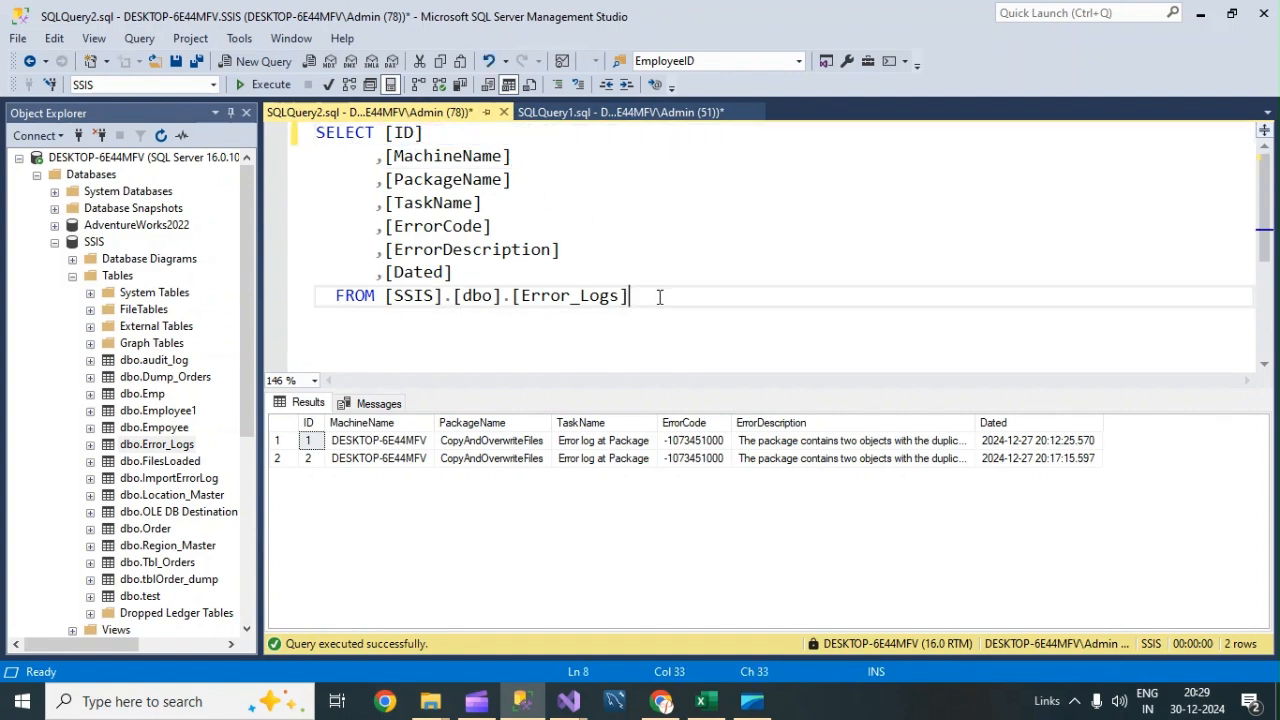
pyautogui.press('Return')
pyautogui.write('order')
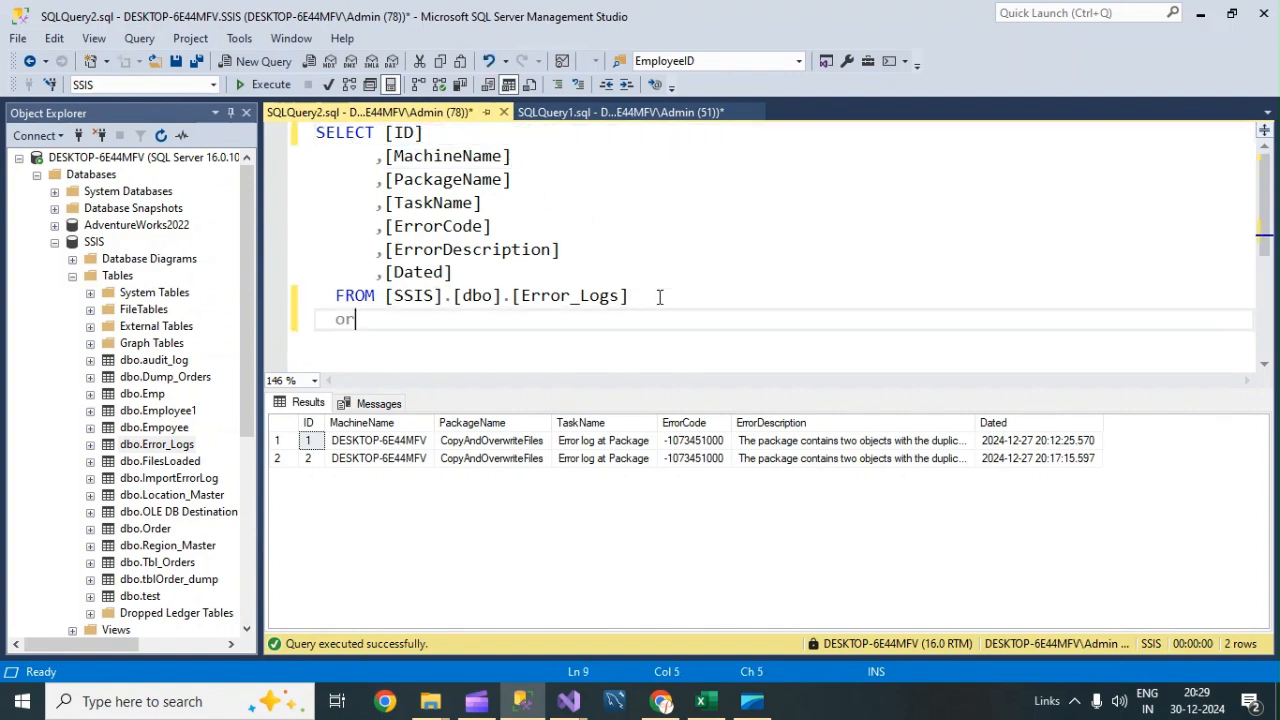
pyautogui.press('BackSpace')
pyautogui.press('BackSpace')
pyautogui.press('BackSpace')
pyautogui.press('BackSpace')
pyautogui.press('BackSpace')
pyautogui.write('o')
pyautogui.press('BackSpace')
pyautogui.write('Ordr')
pyautogui.press('BackSpace')
pyautogui.write('er by')
pyautogui.moveTo(454, 273); pyautogui.dragTo(390, 278)
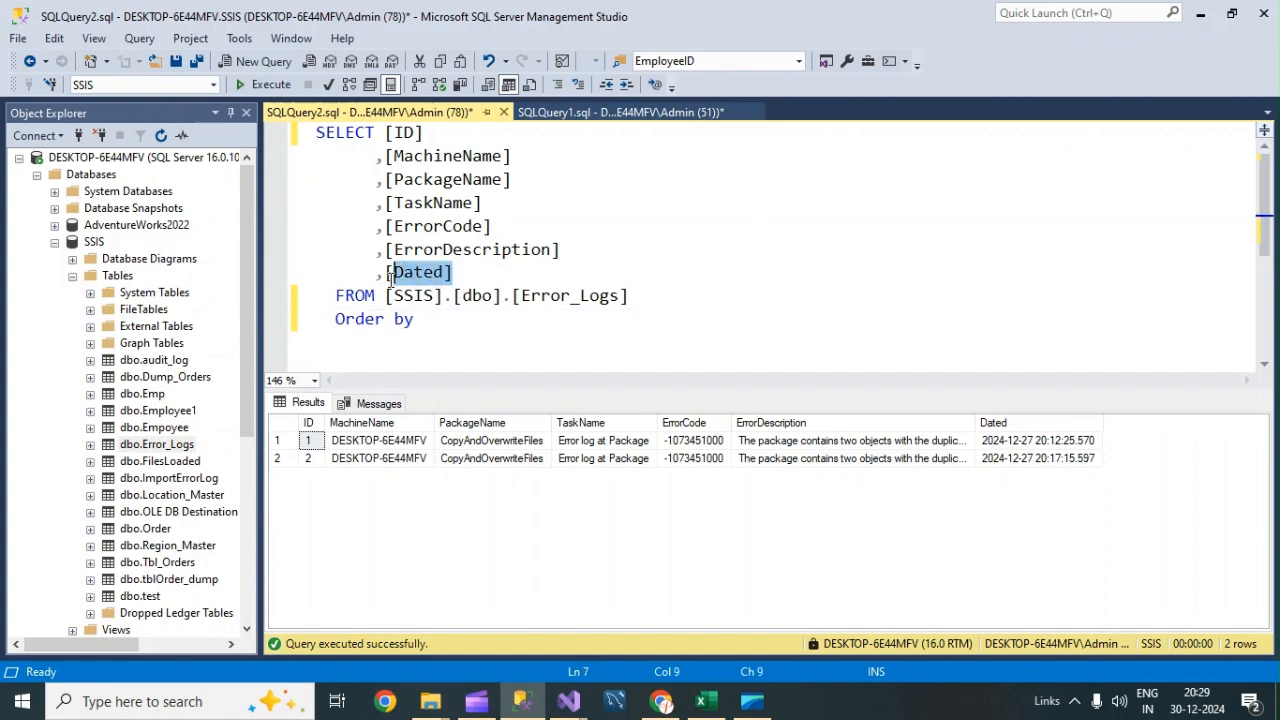
pyautogui.click(438, 326)
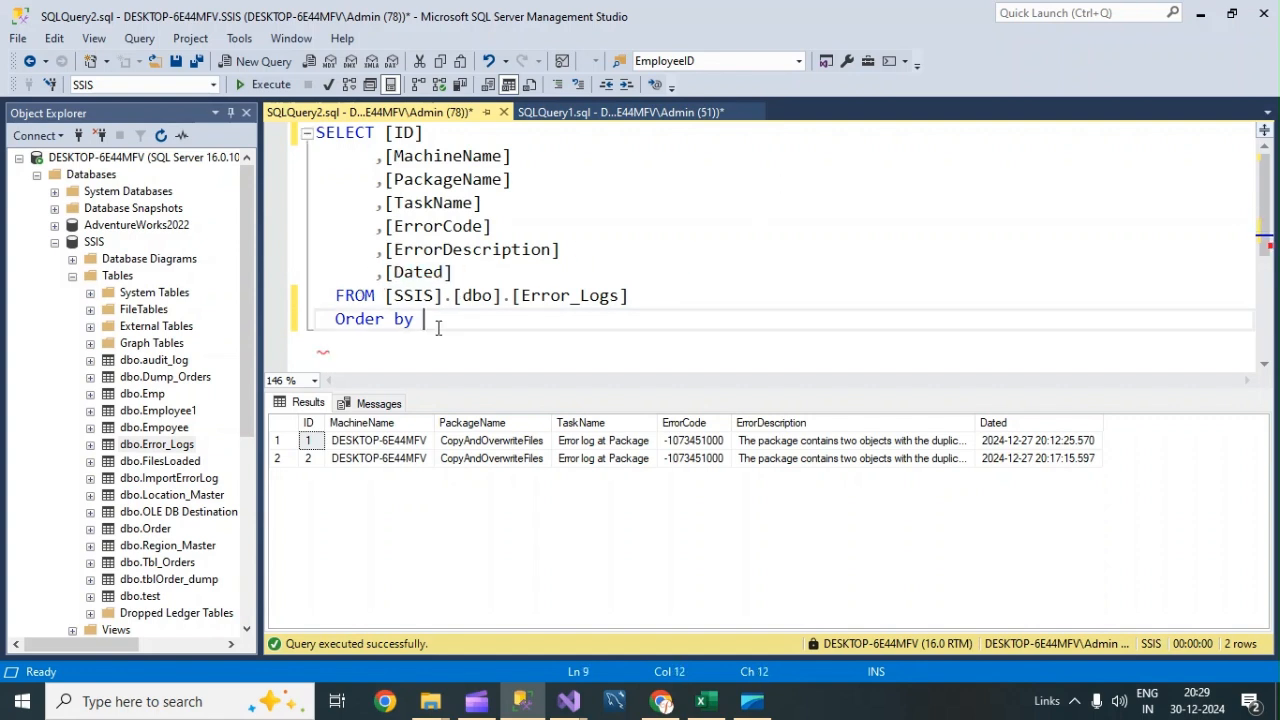
pyautogui.write('[Dated]')
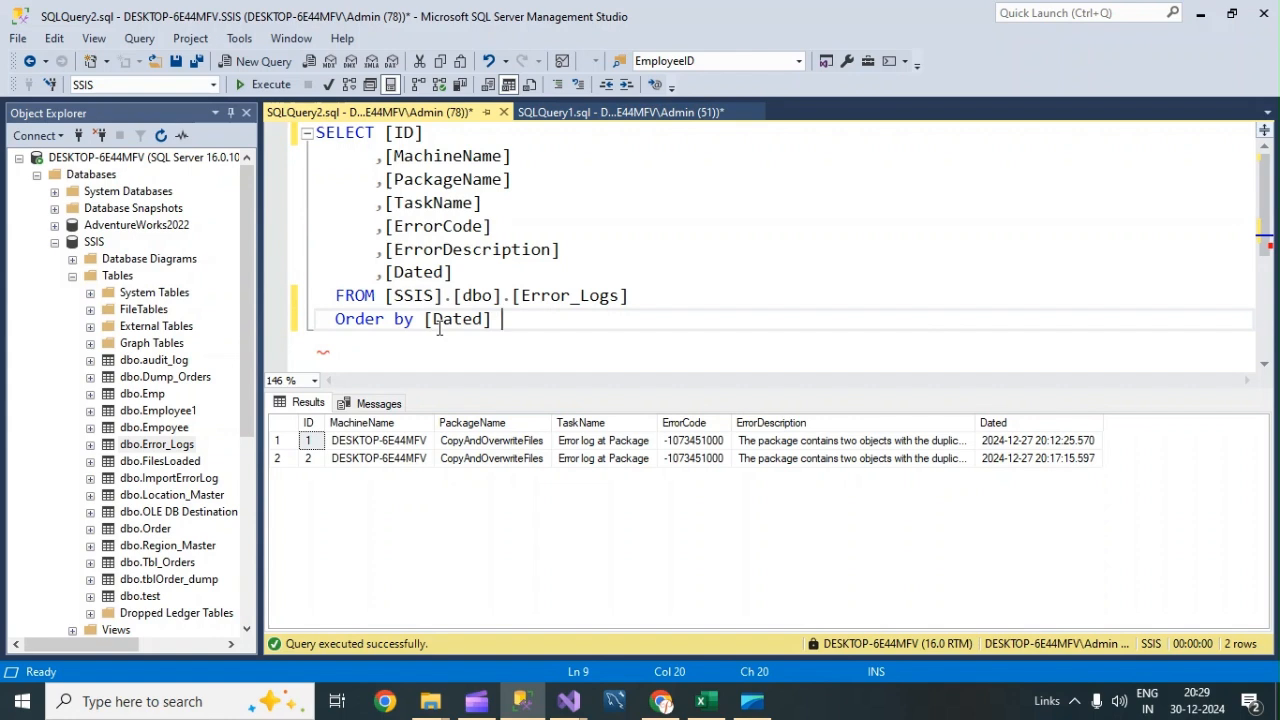
pyautogui.write('d')
pyautogui.press('BackSpace')
pyautogui.write('DESC')
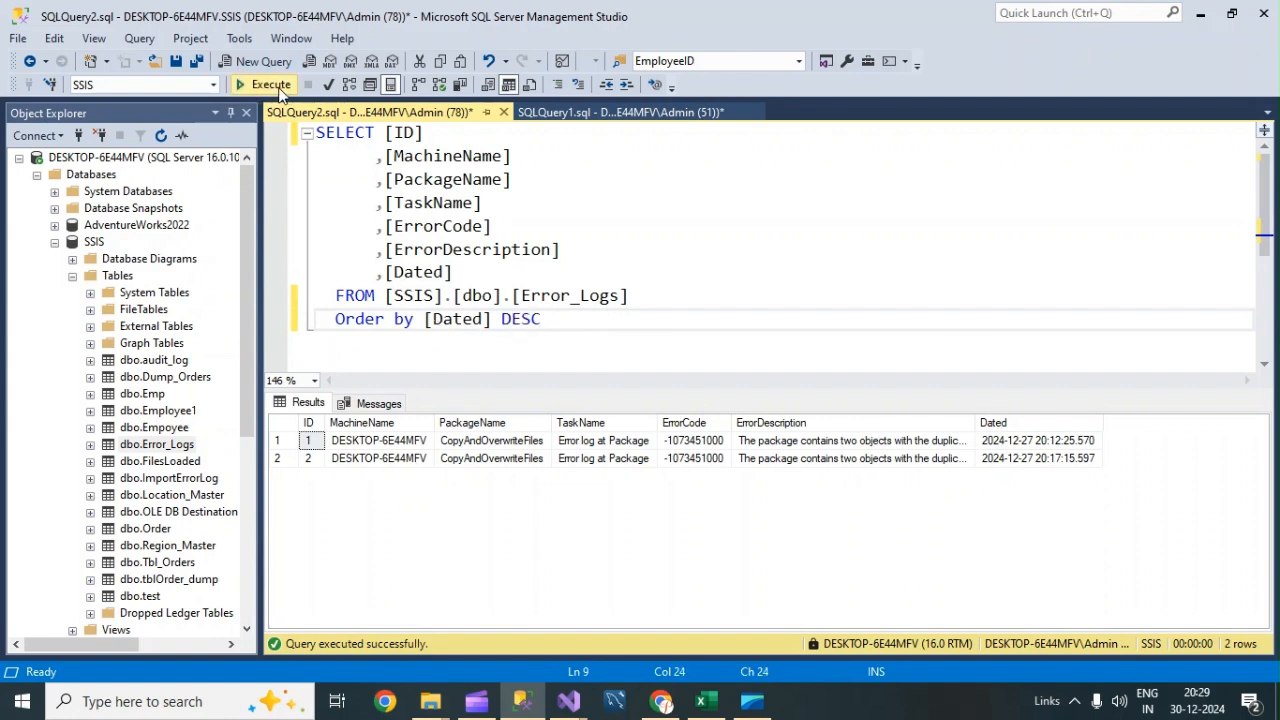
# Run the ordered query and select its entire text for copying.
pyautogui.click(279, 89)
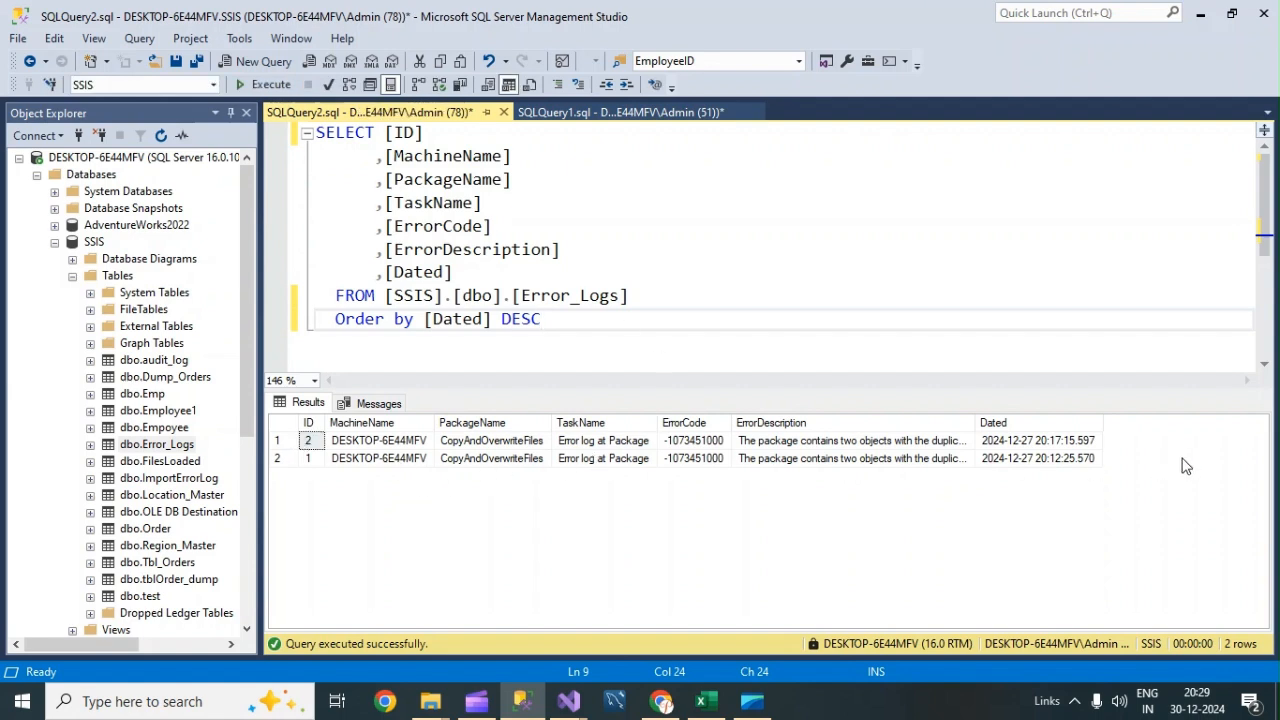
pyautogui.doubleClick(579, 328)
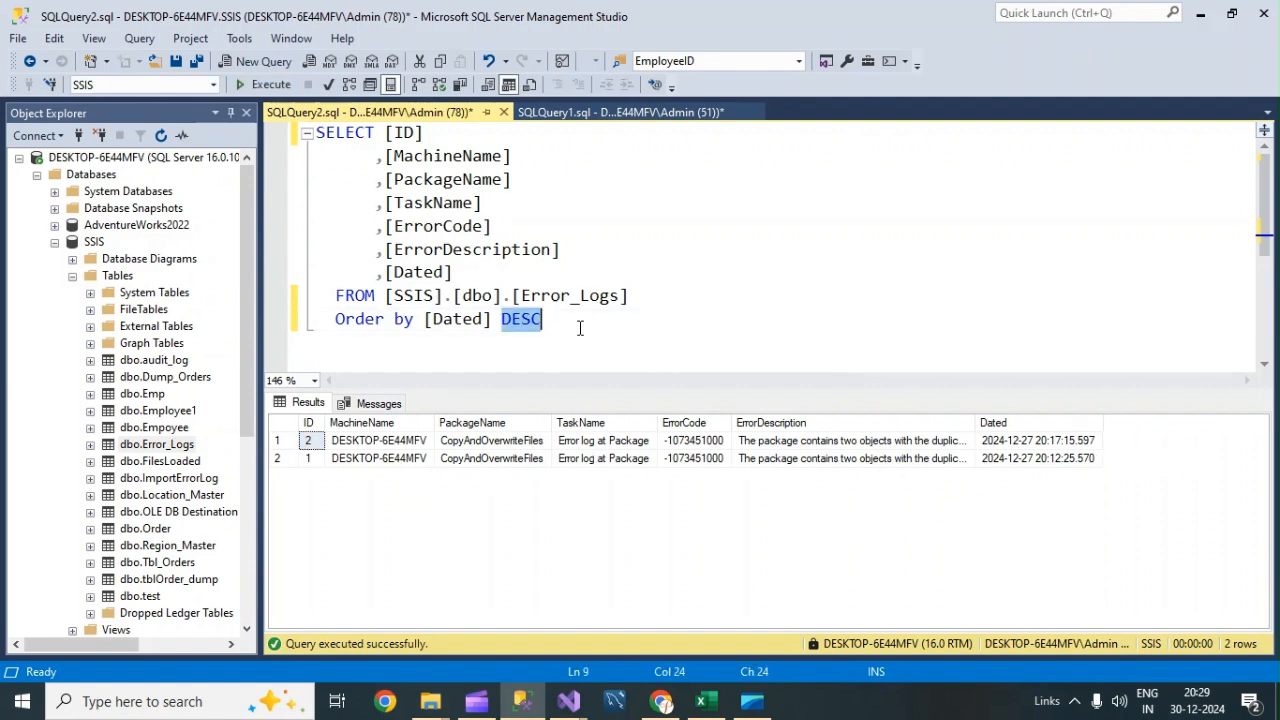
pyautogui.moveTo(579, 328); pyautogui.dragTo(305, 130)
pyautogui.hotkey('ctrl', 'c')
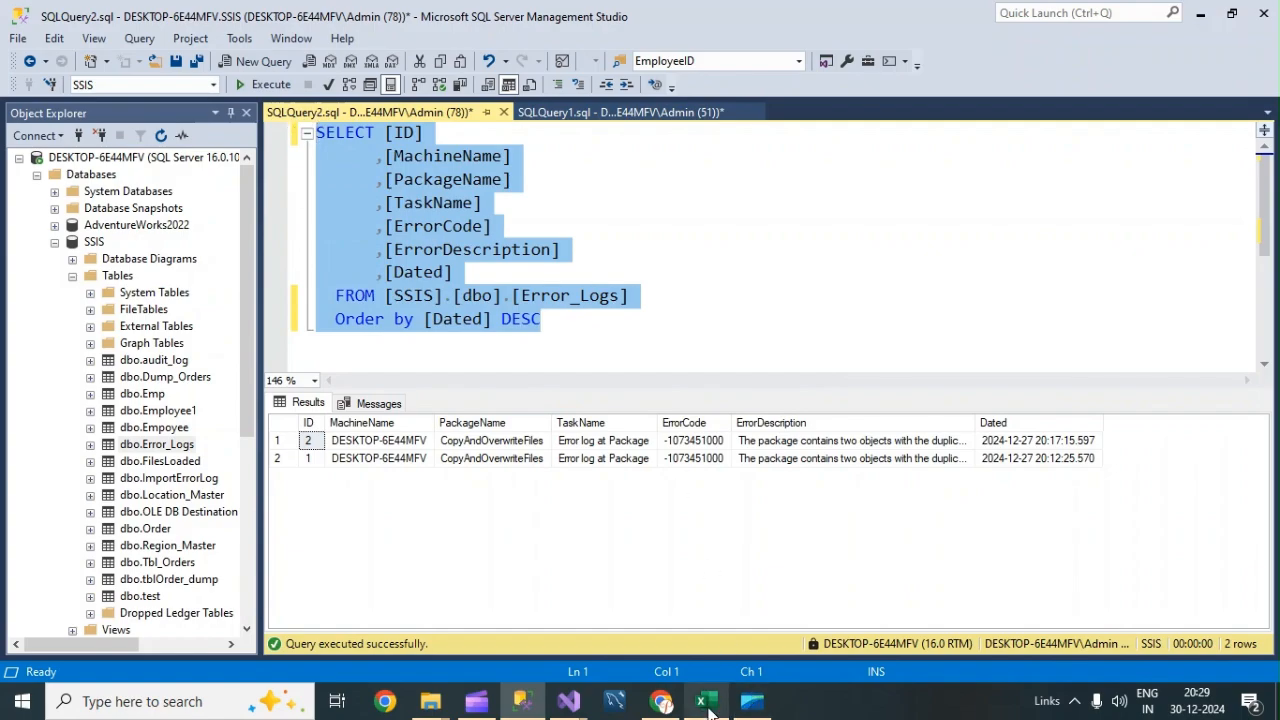
# Return to Visual Studio and set the OLE DB source to SQL command mode with the copied Error_Logs query pasted in.
pyautogui.click(569, 701)
pyautogui.click(668, 612)
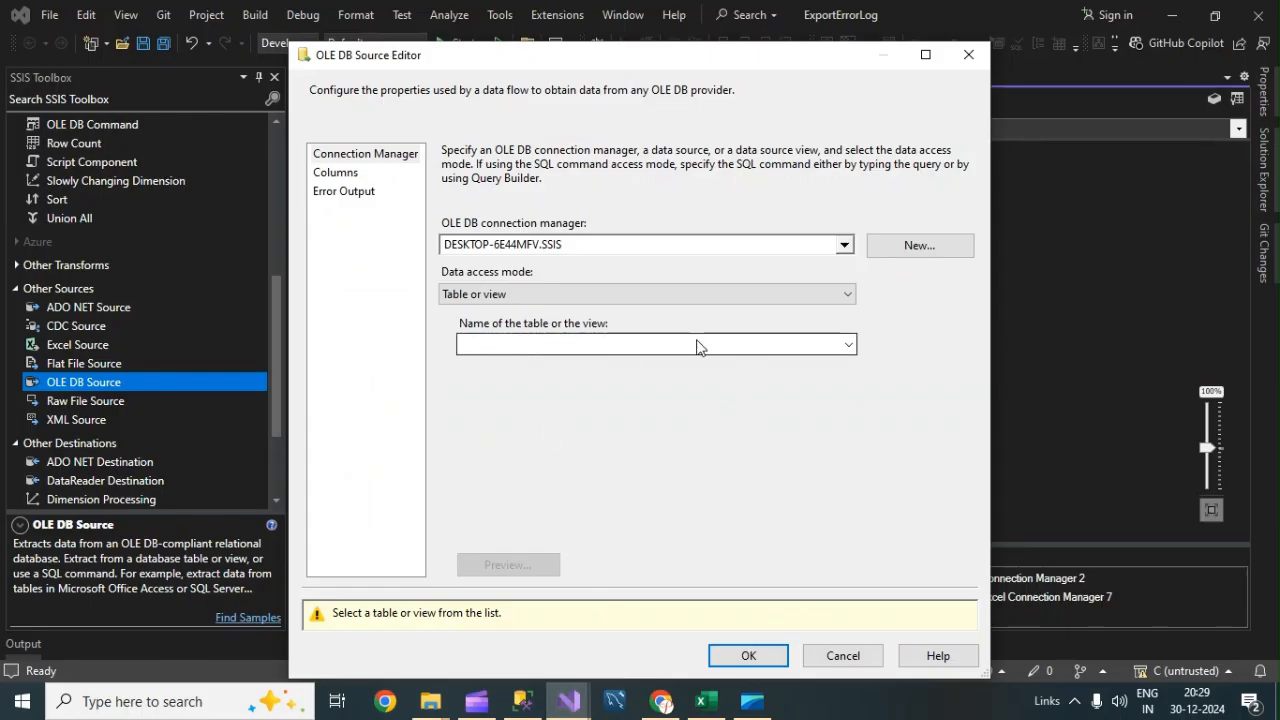
pyautogui.click(760, 296)
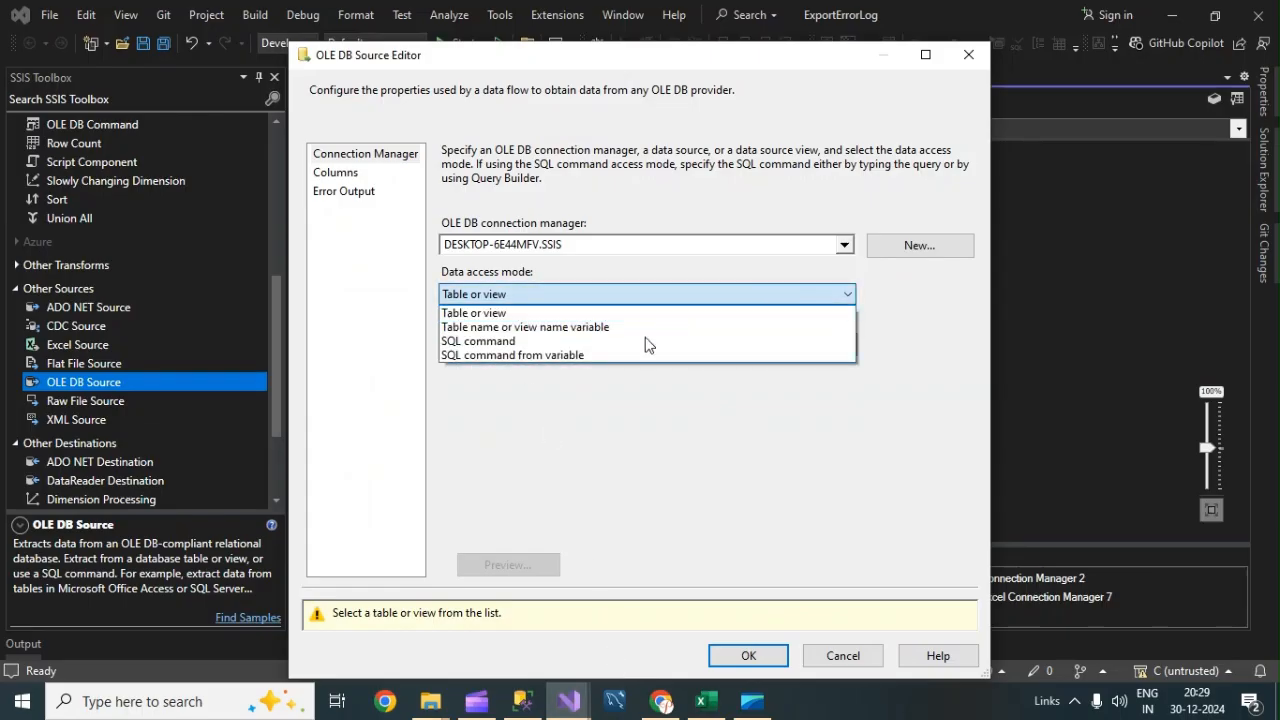
pyautogui.click(541, 341)
pyautogui.click(545, 358)
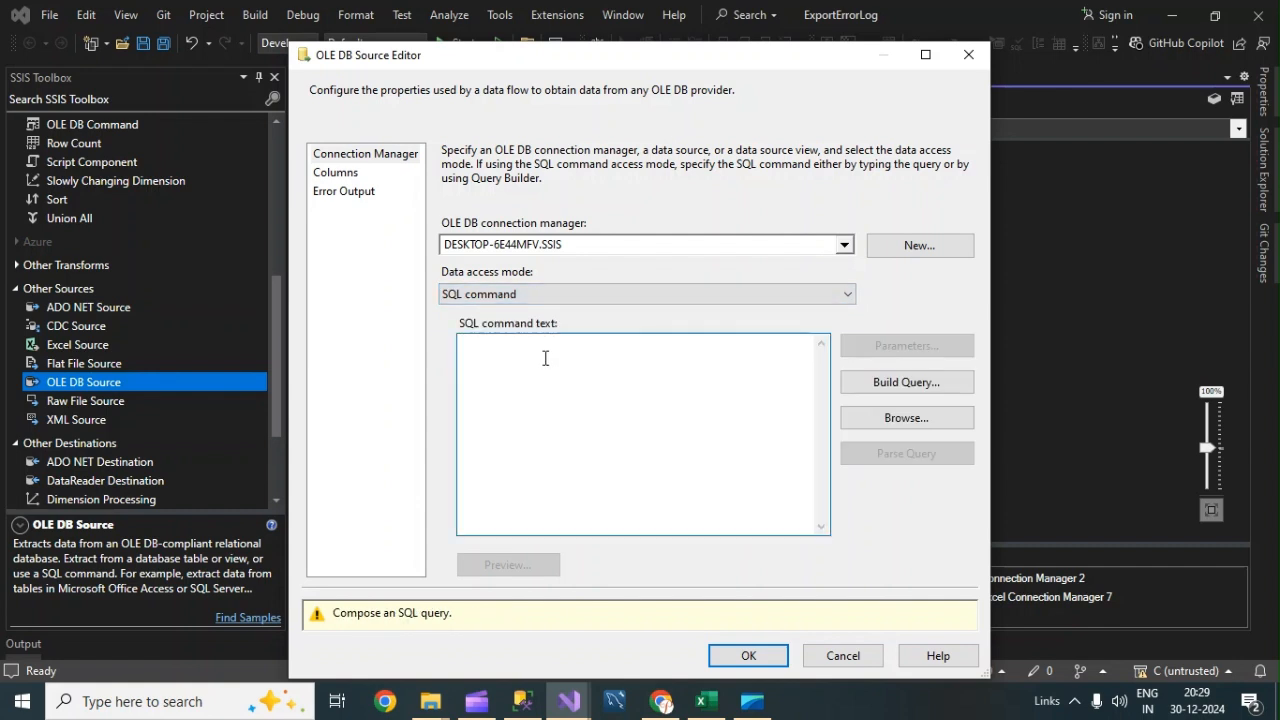
pyautogui.hotkey('ctrl', 'v')
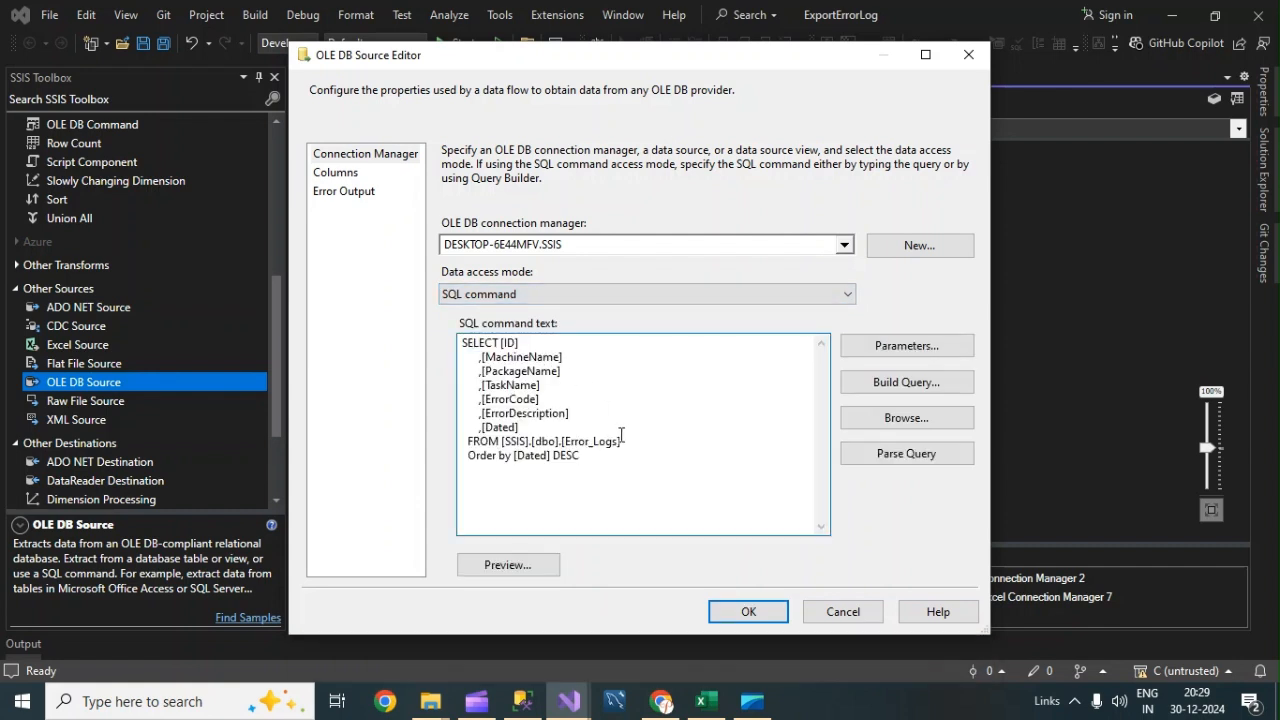
# Preview the source query results, review the output columns, and confirm the OLE DB Source Editor.
pyautogui.click(540, 569)
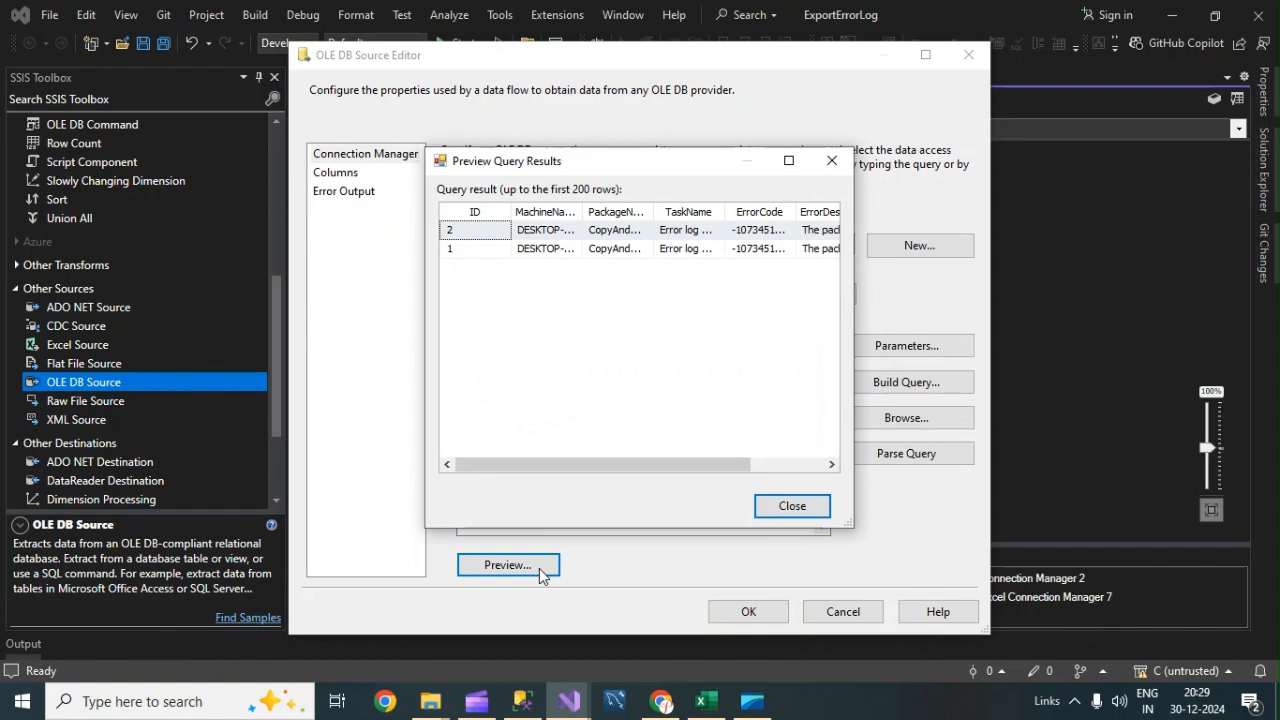
pyautogui.click(791, 507)
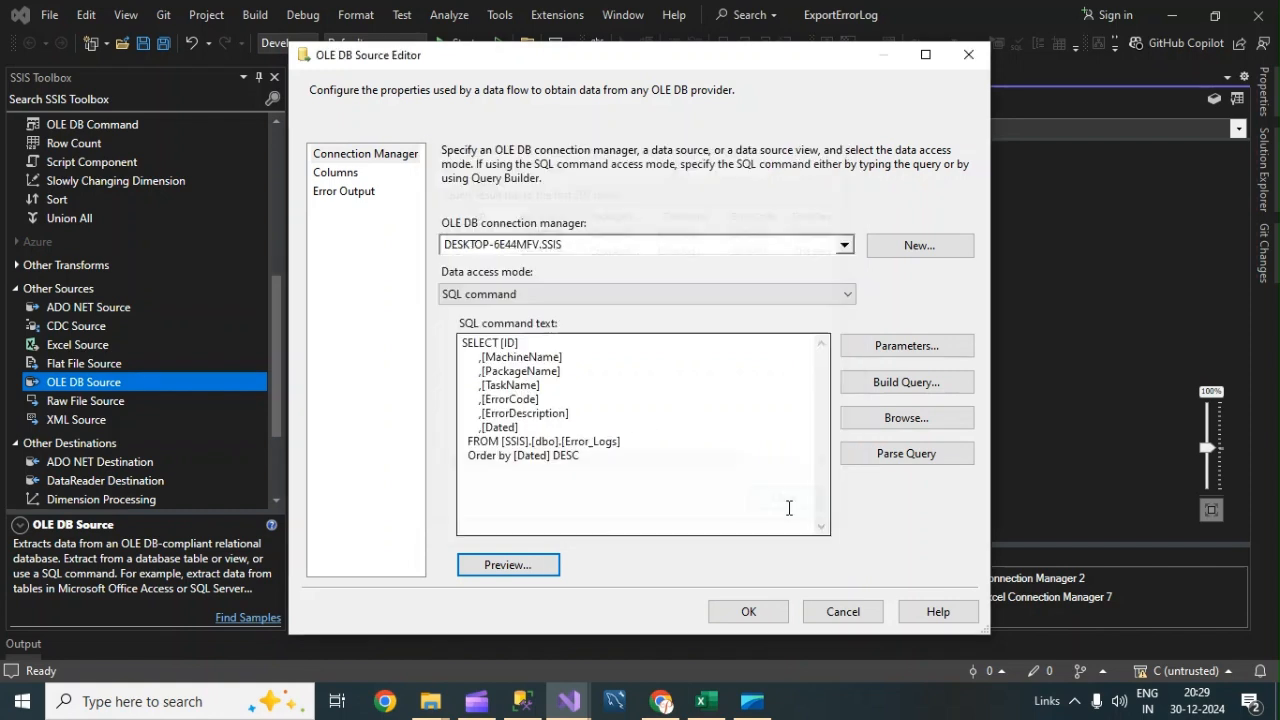
pyautogui.click(326, 177)
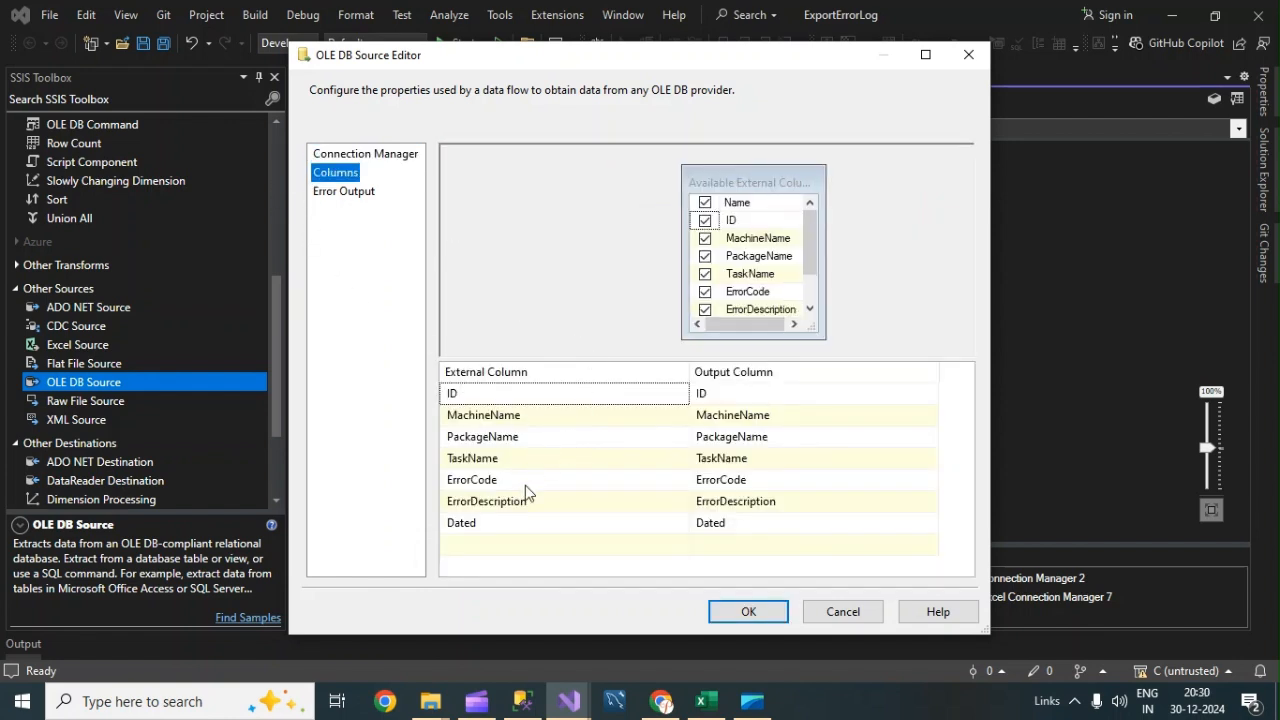
pyautogui.click(779, 612)
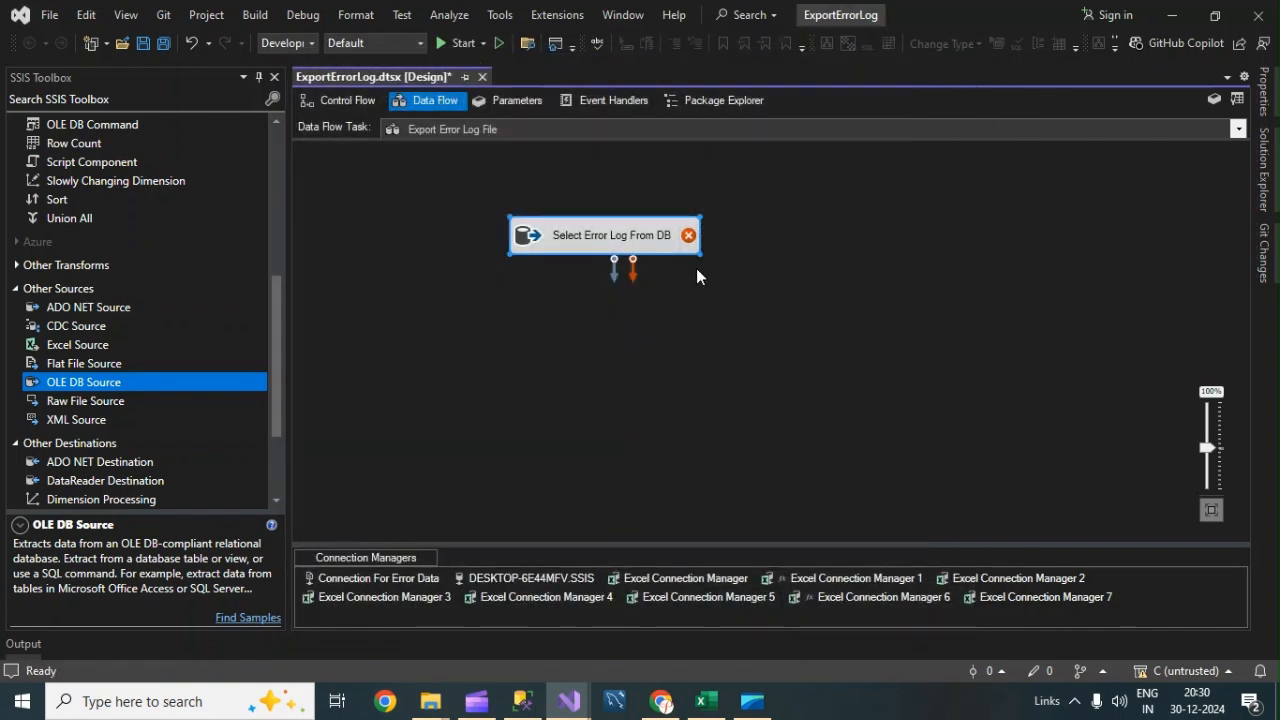
# Add a Flat File Destination to the data flow below the Select Error Log From DB source.
pyautogui.click(653, 277)
pyautogui.click(600, 245)
pyautogui.moveTo(278, 286); pyautogui.dragTo(278, 366)
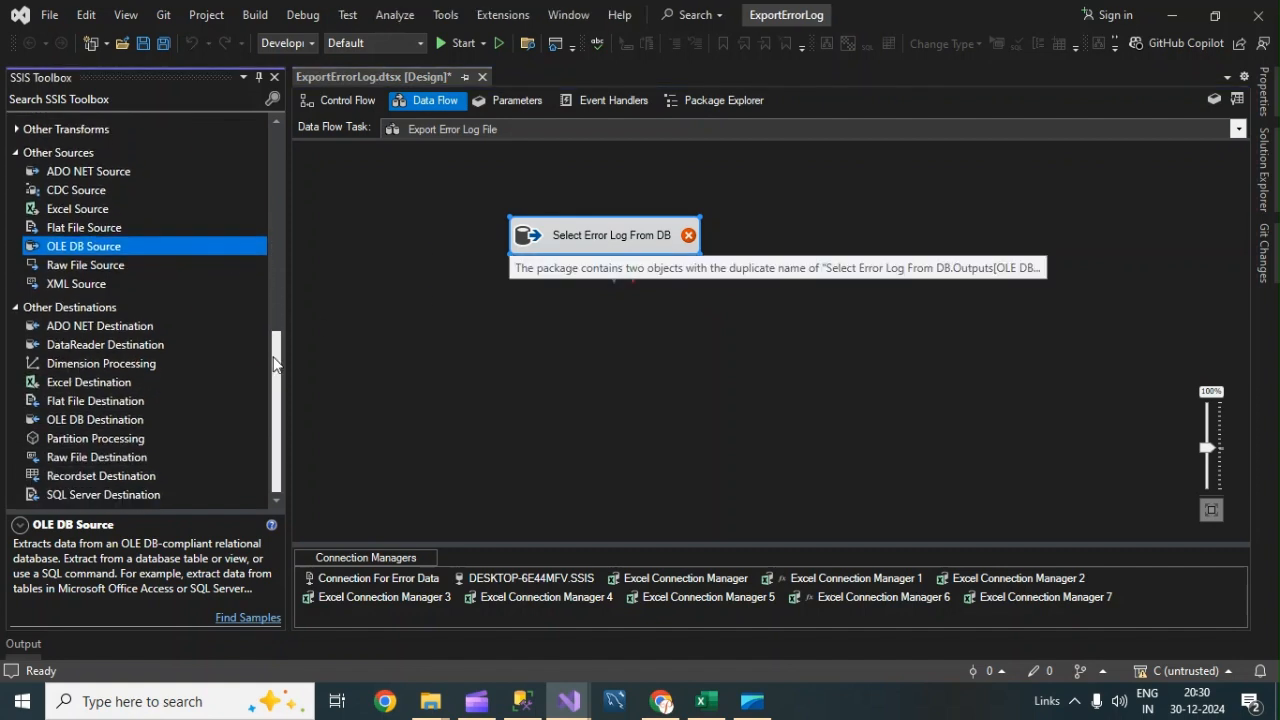
pyautogui.moveTo(85, 400); pyautogui.dragTo(499, 420)
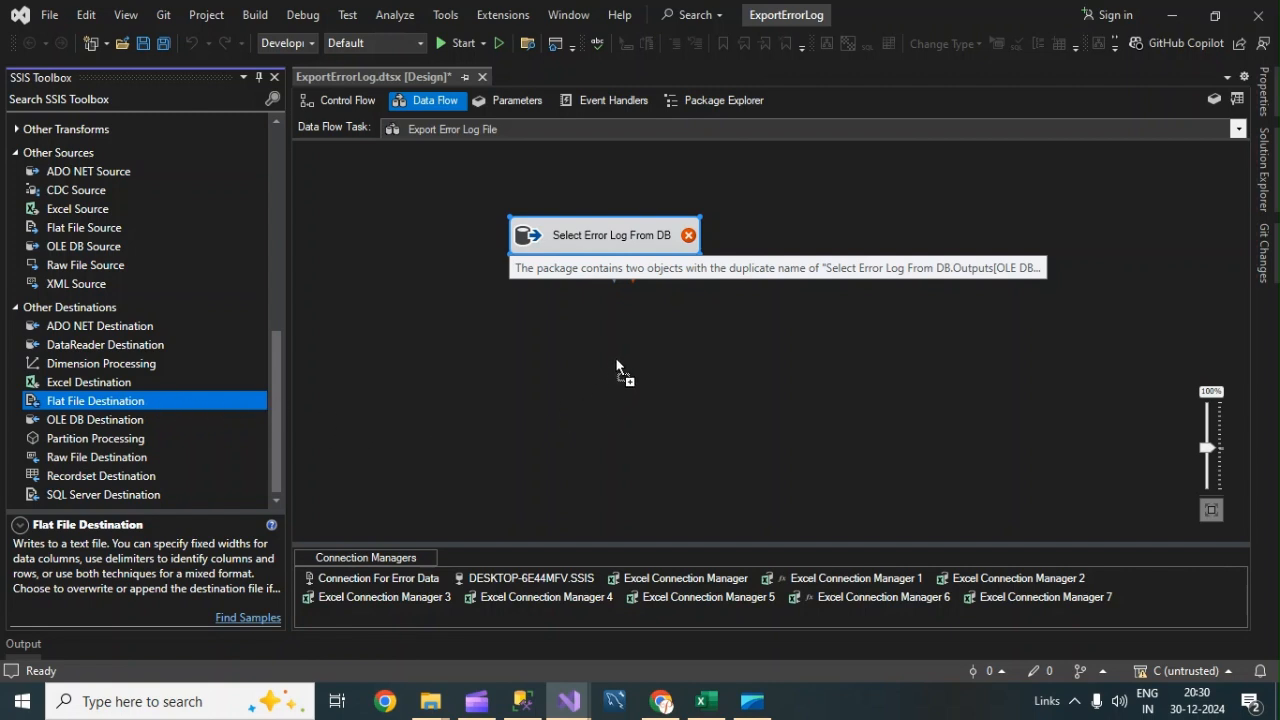
pyautogui.moveTo(597, 350); pyautogui.dragTo(588, 339)
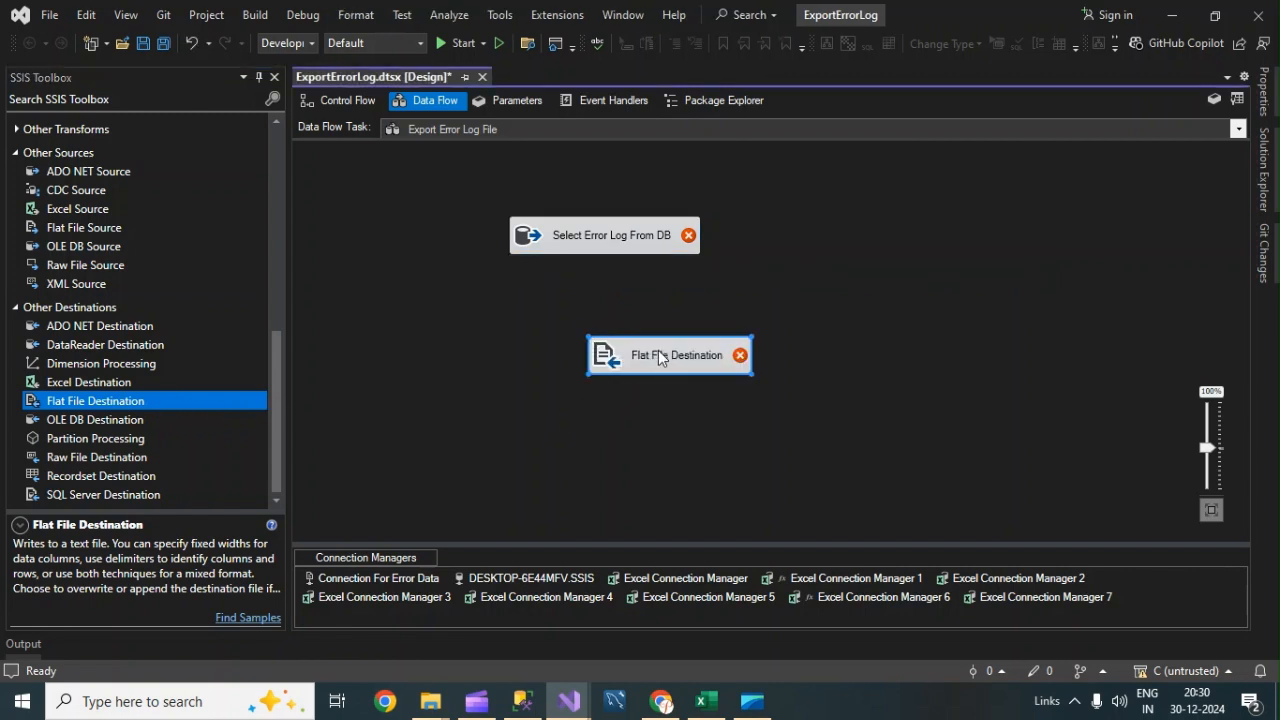
# Rename the flat file destination as Export into Text.
pyautogui.click(646, 350)
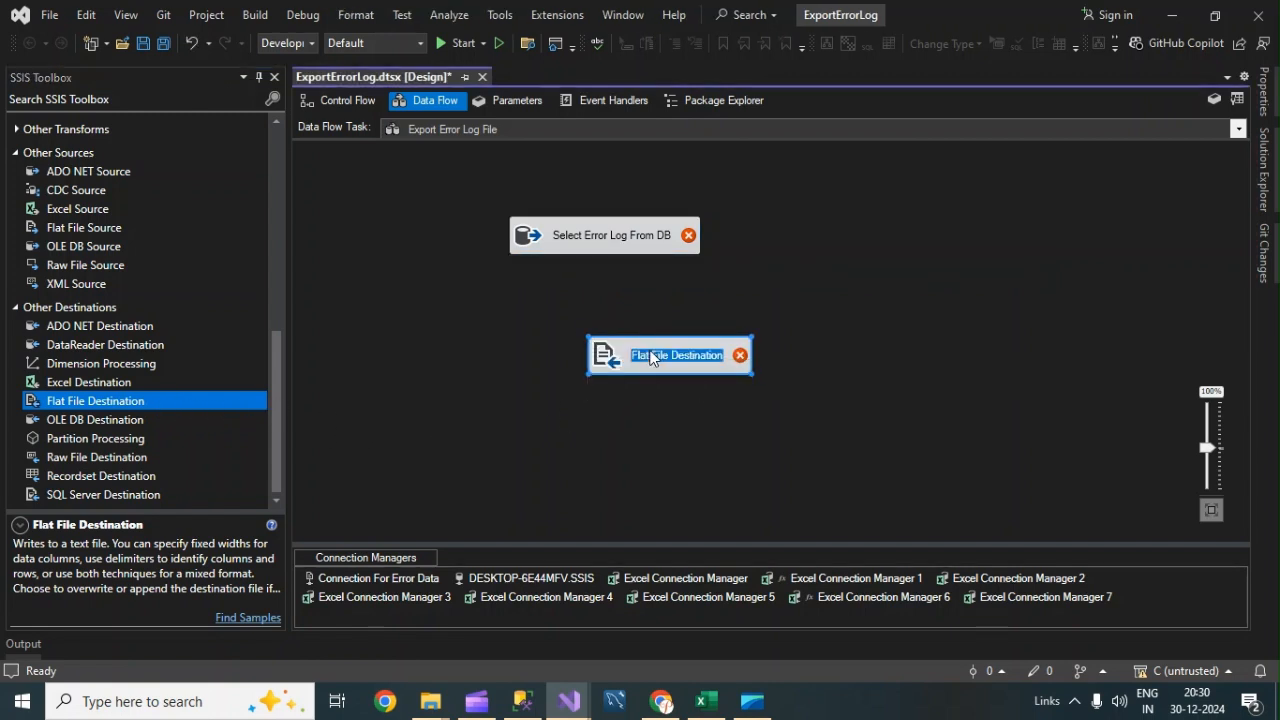
pyautogui.write('Export')
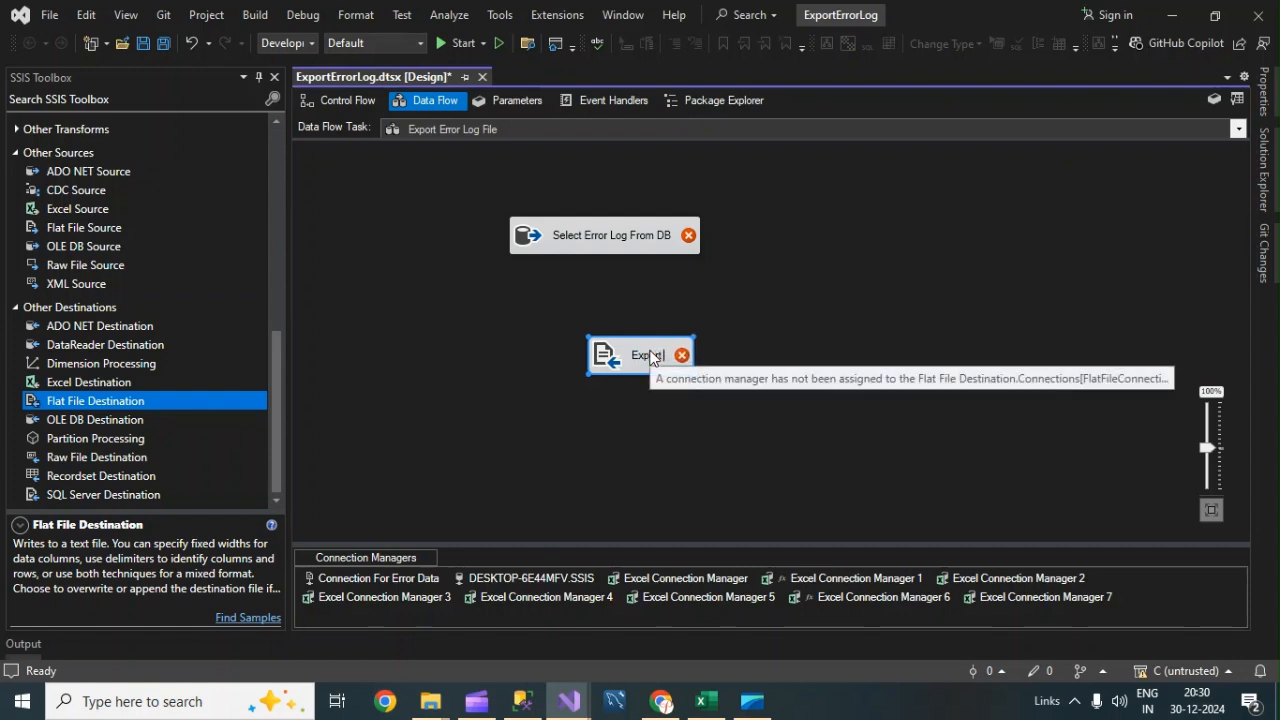
pyautogui.write(' into')
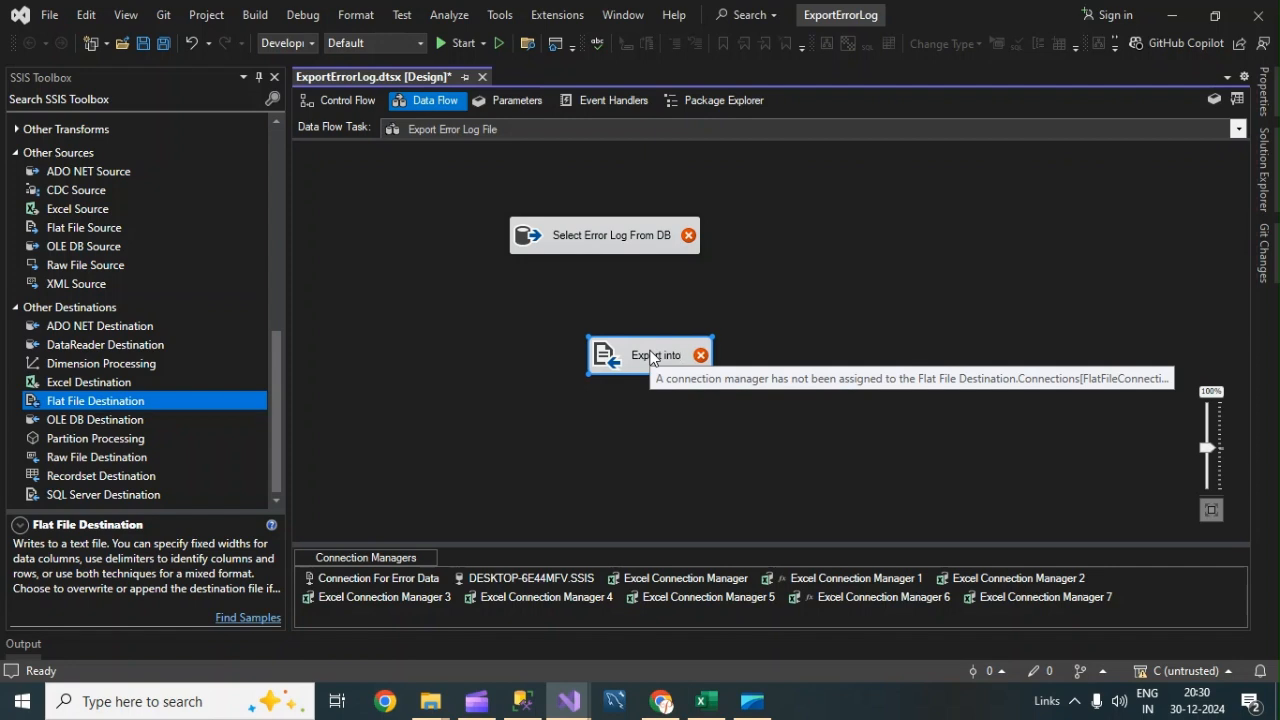
pyautogui.write(' Text')
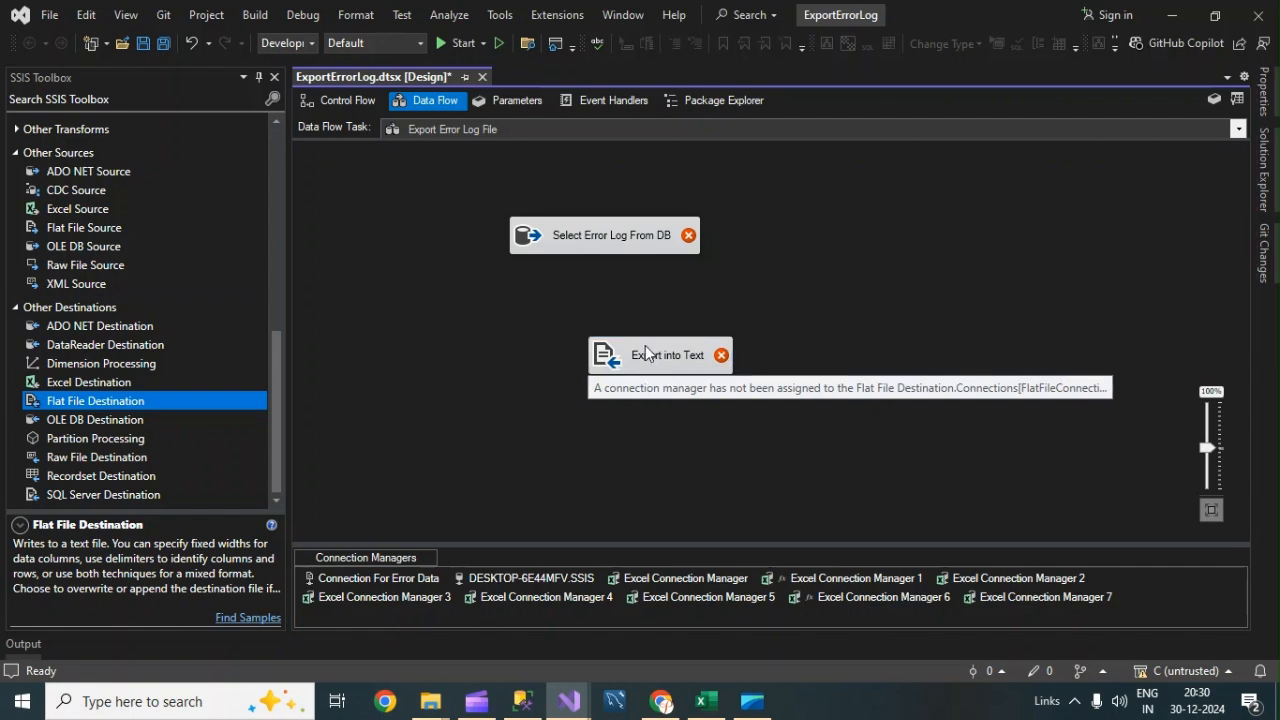
# Connect the source's data output path to the Export into Text destination.
pyautogui.moveTo(647, 352); pyautogui.dragTo(609, 356)
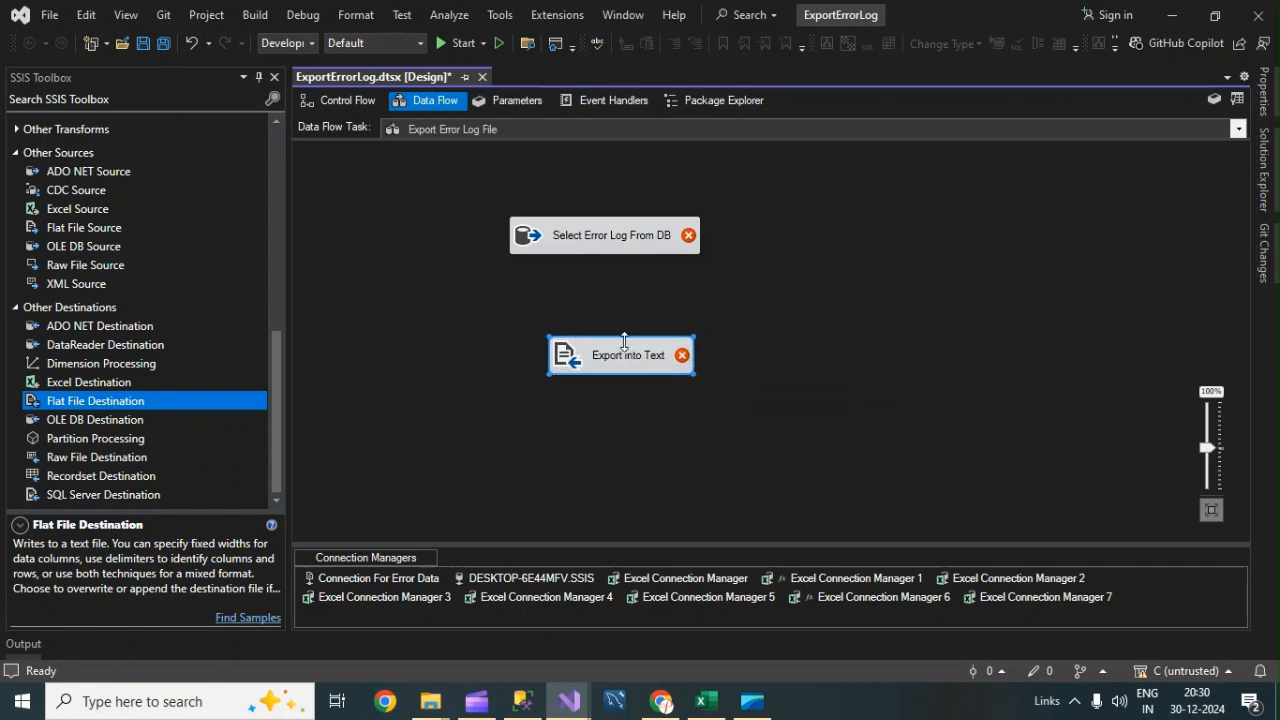
pyautogui.click(595, 240)
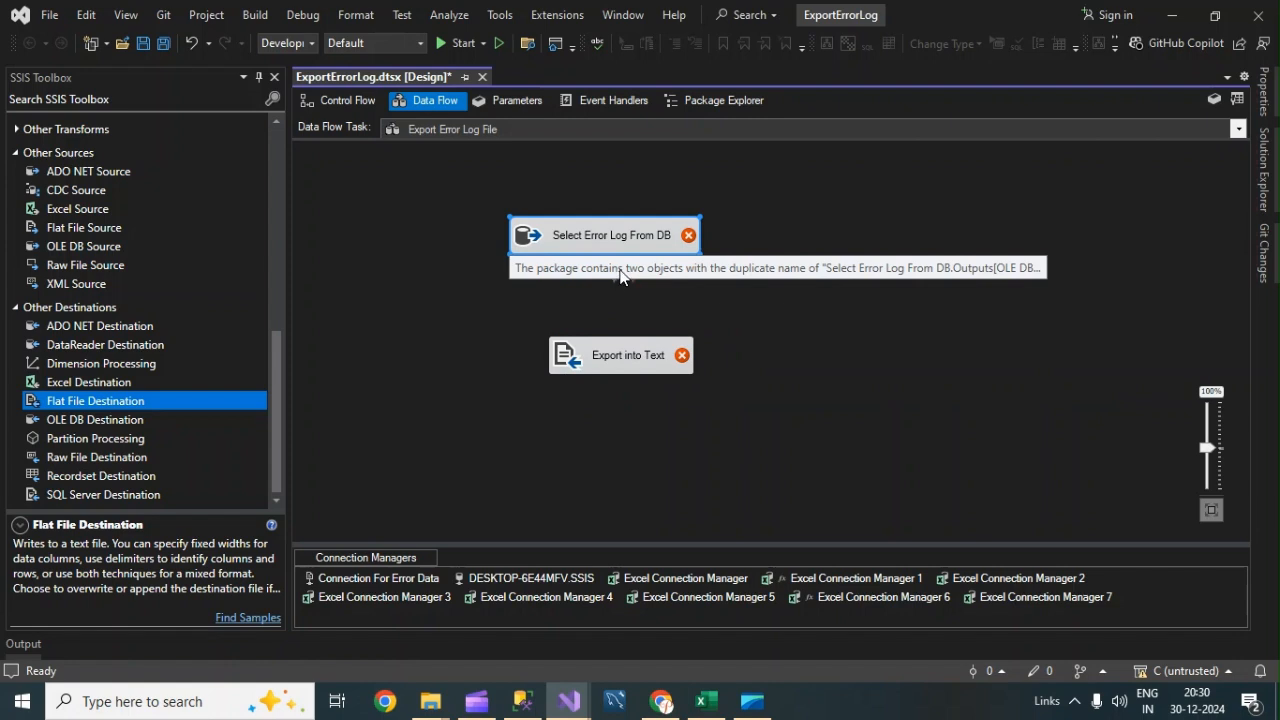
pyautogui.moveTo(614, 277); pyautogui.dragTo(614, 355)
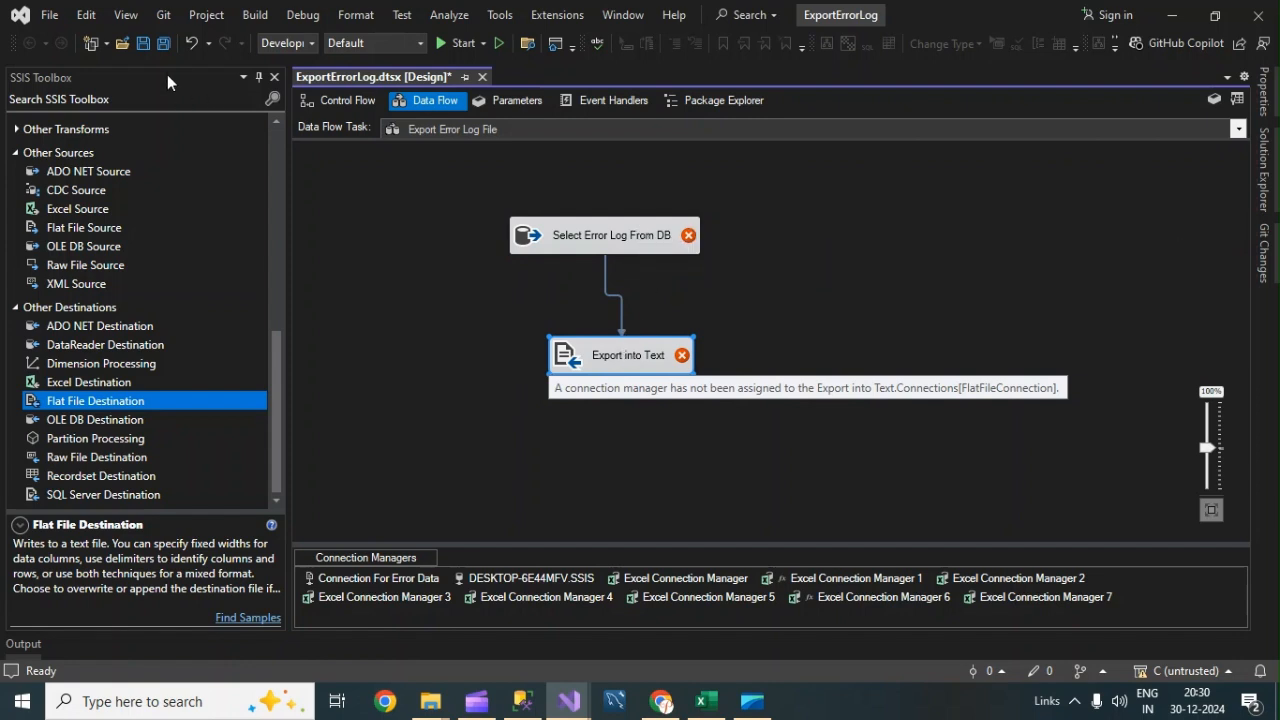
# Open the Output and Error List windows to review the package's validation errors, then close the list.
pyautogui.click(126, 17)
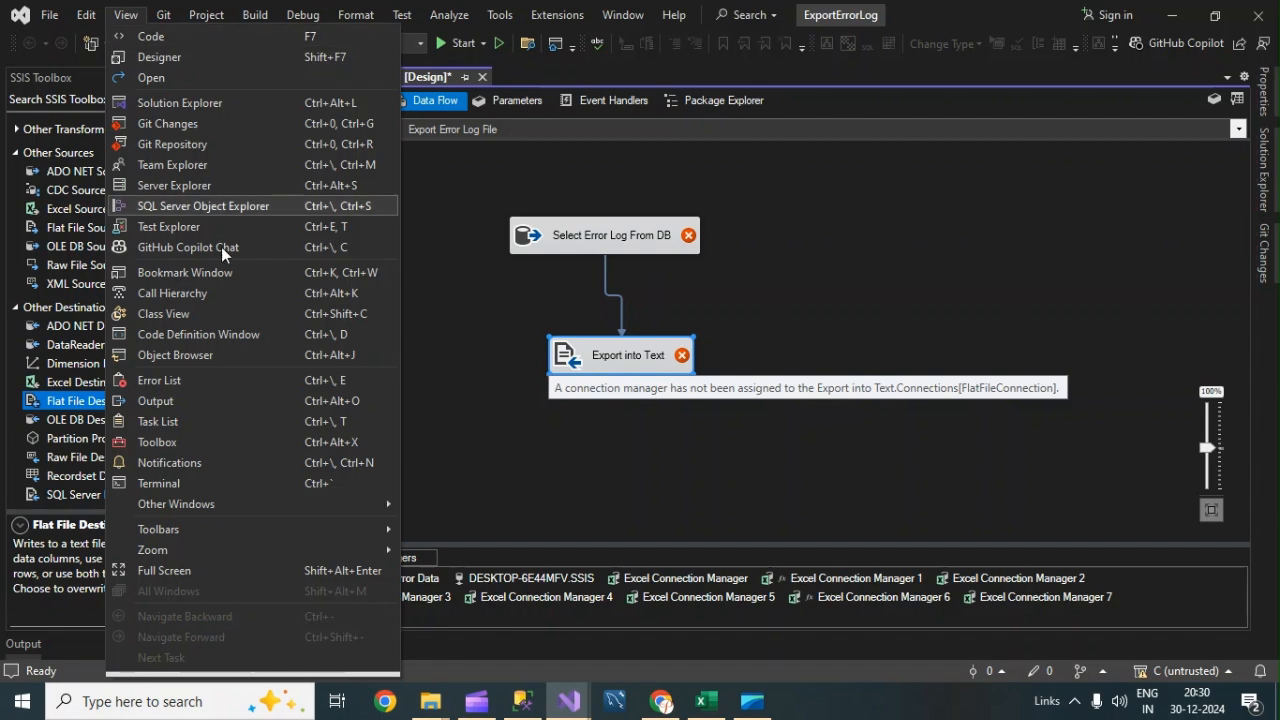
pyautogui.click(158, 401)
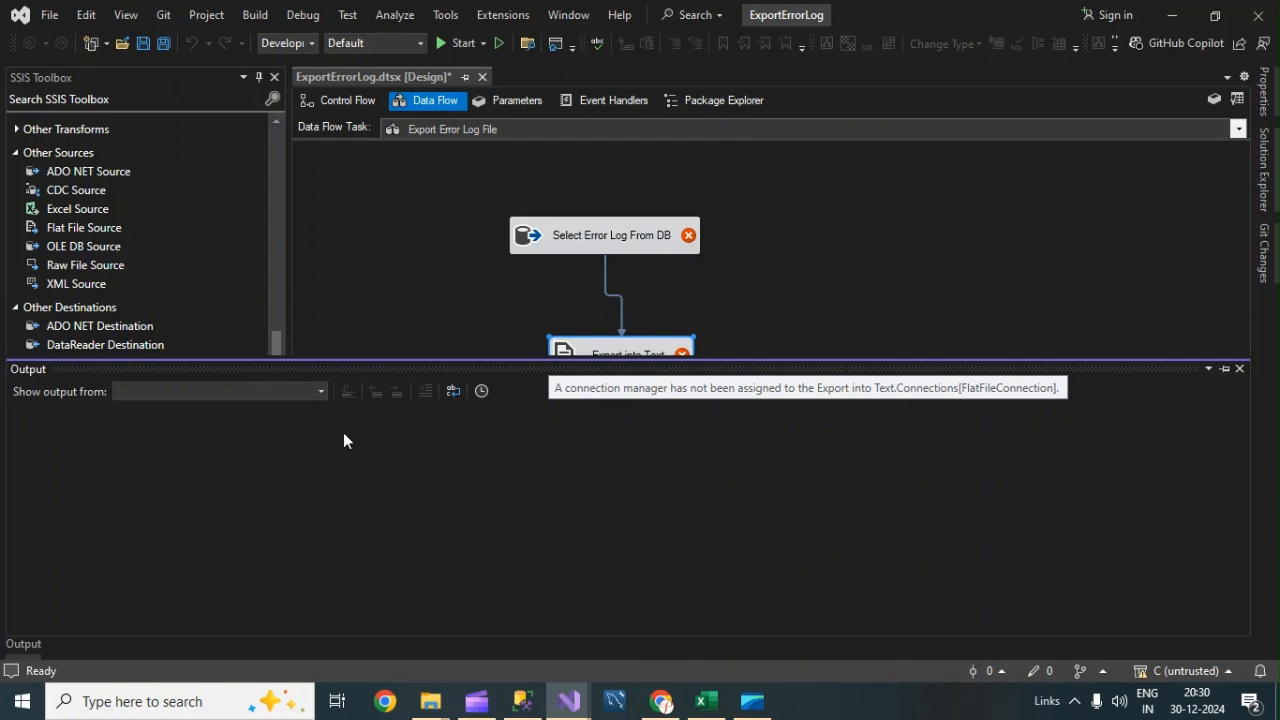
pyautogui.click(124, 15)
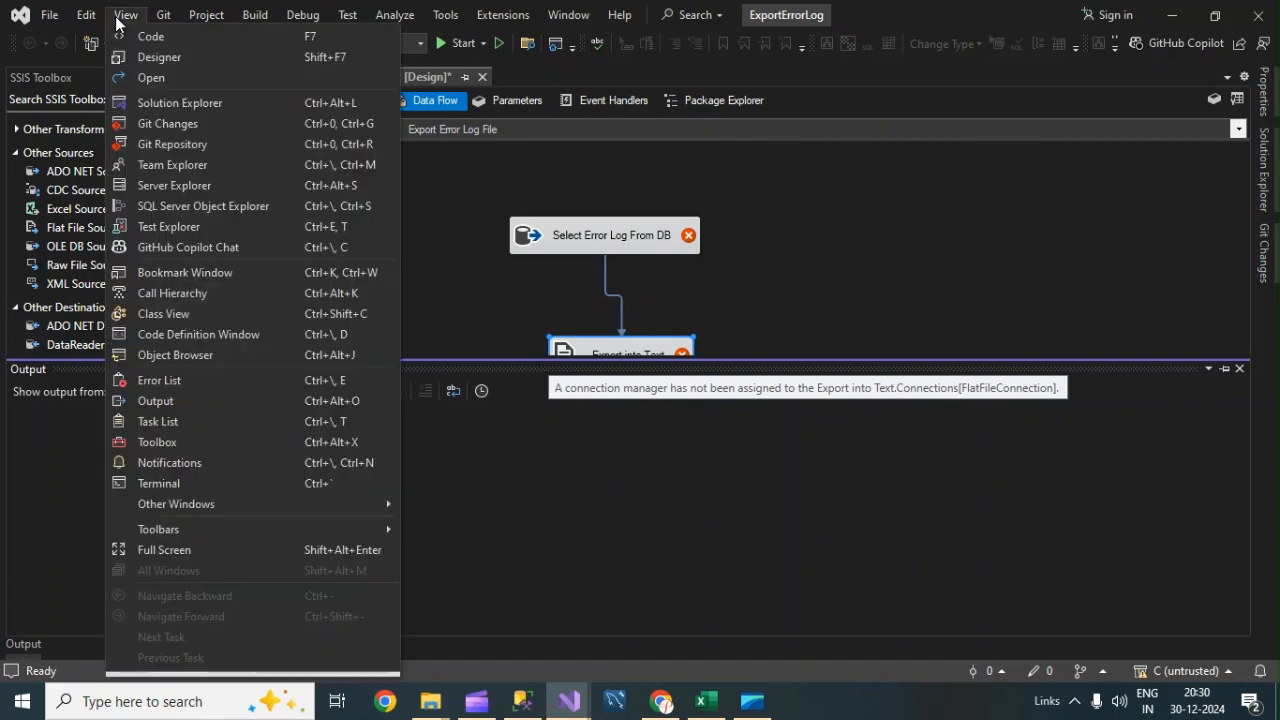
pyautogui.click(158, 386)
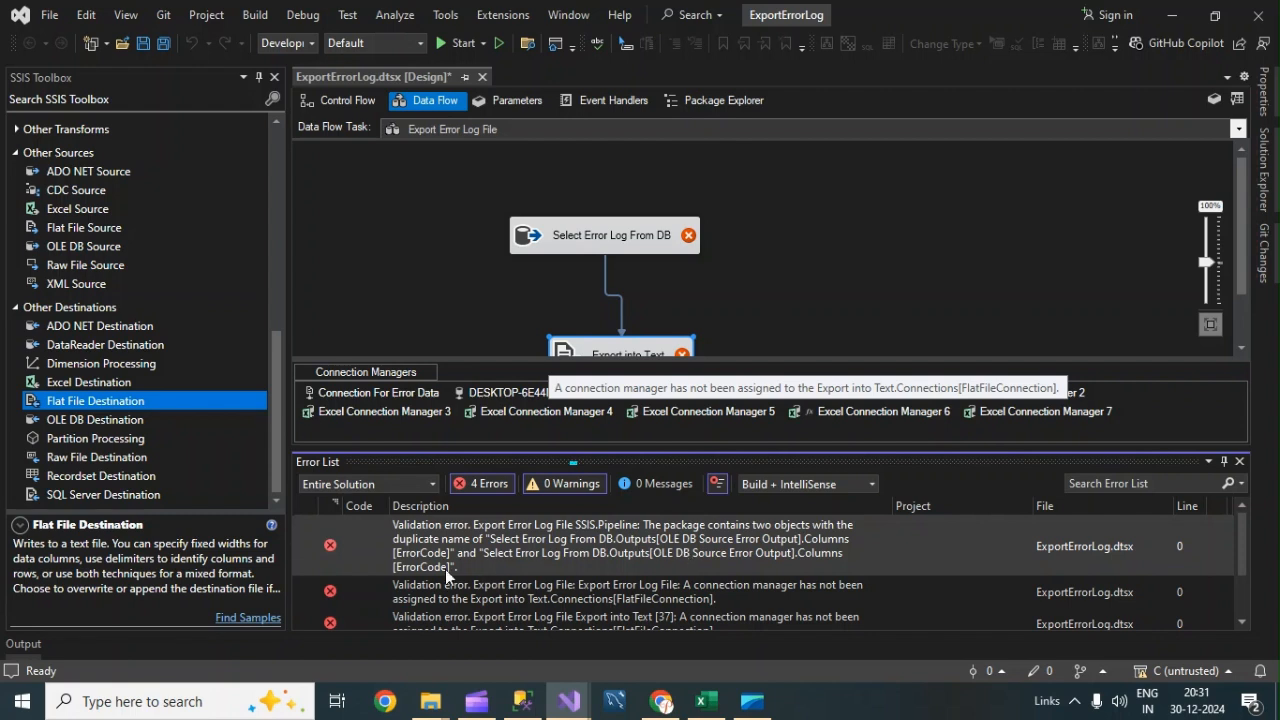
pyautogui.click(1239, 462)
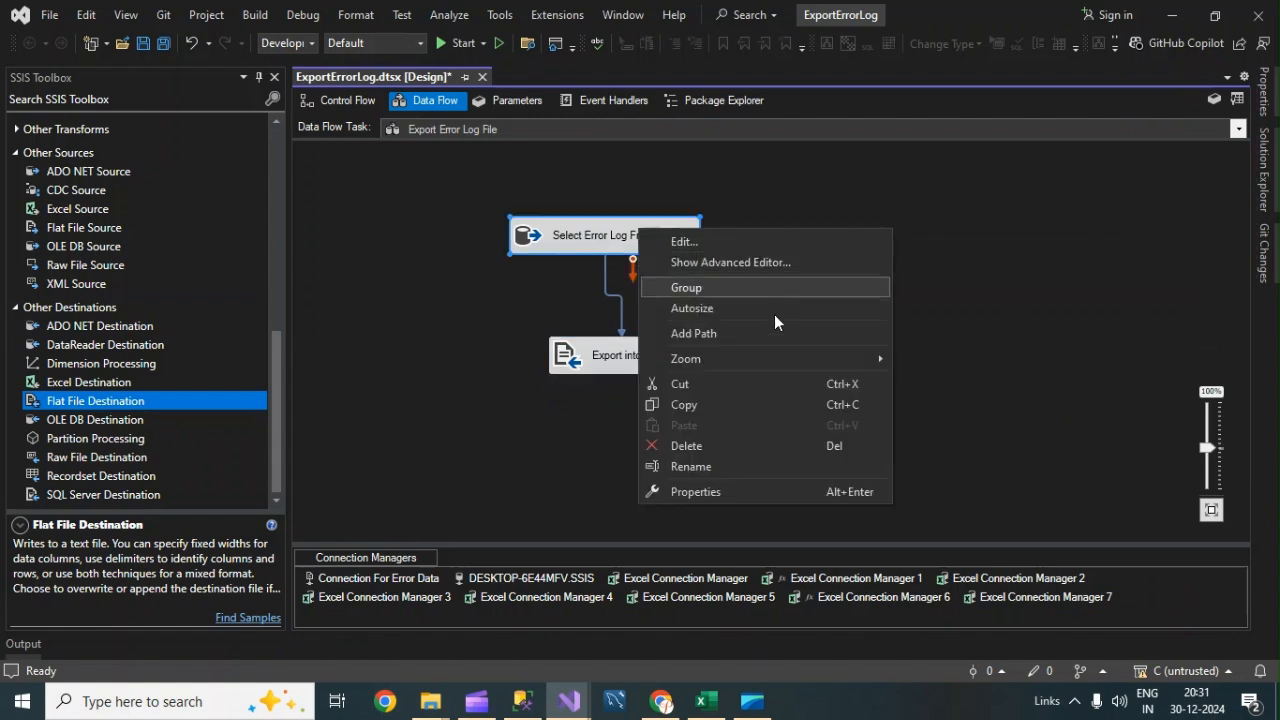
# Edit the source query to alias ErrorCode as ErrorID and ErrorDescription As ErrorDec, preview it, and confirm.
pyautogui.click(577, 235)
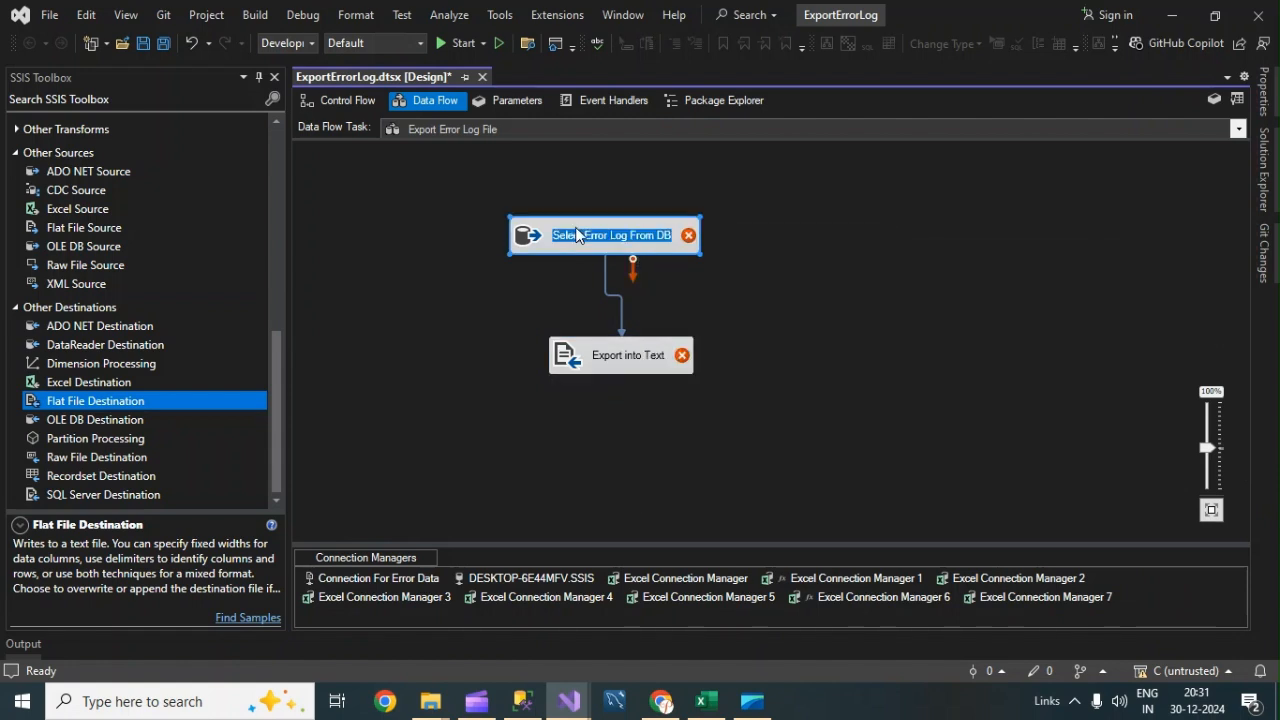
pyautogui.doubleClick(669, 228)
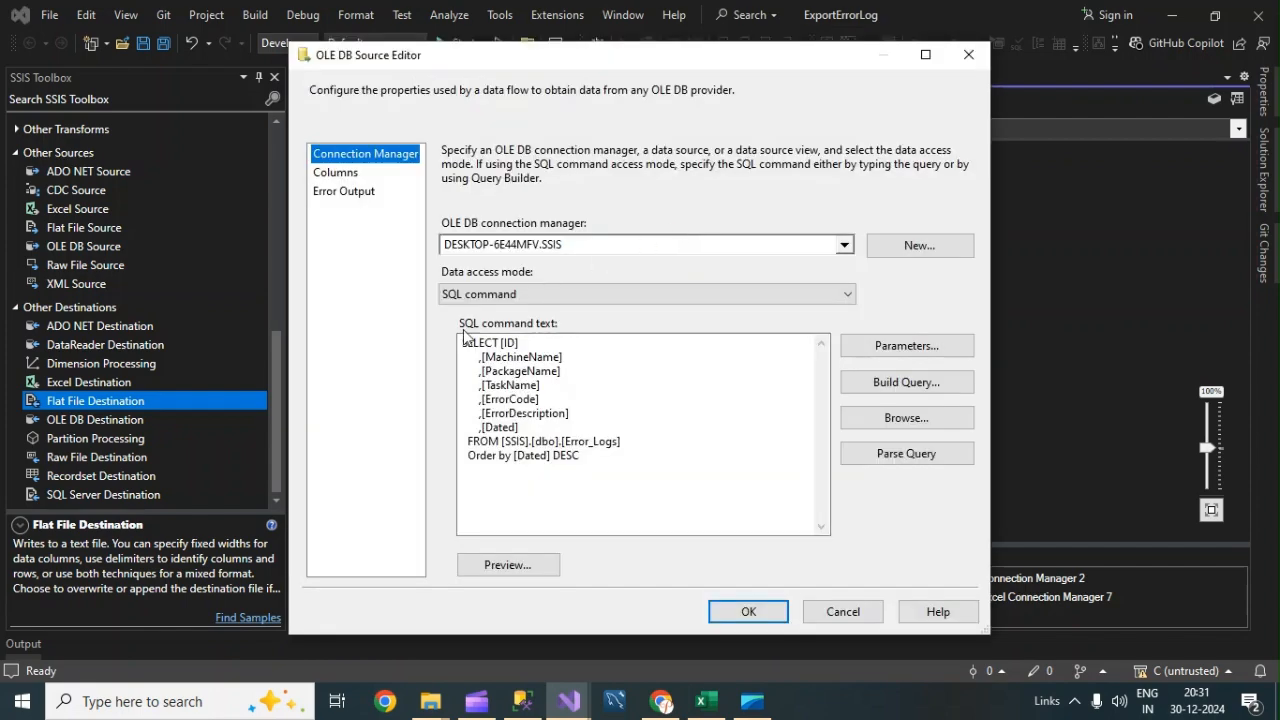
pyautogui.click(548, 401)
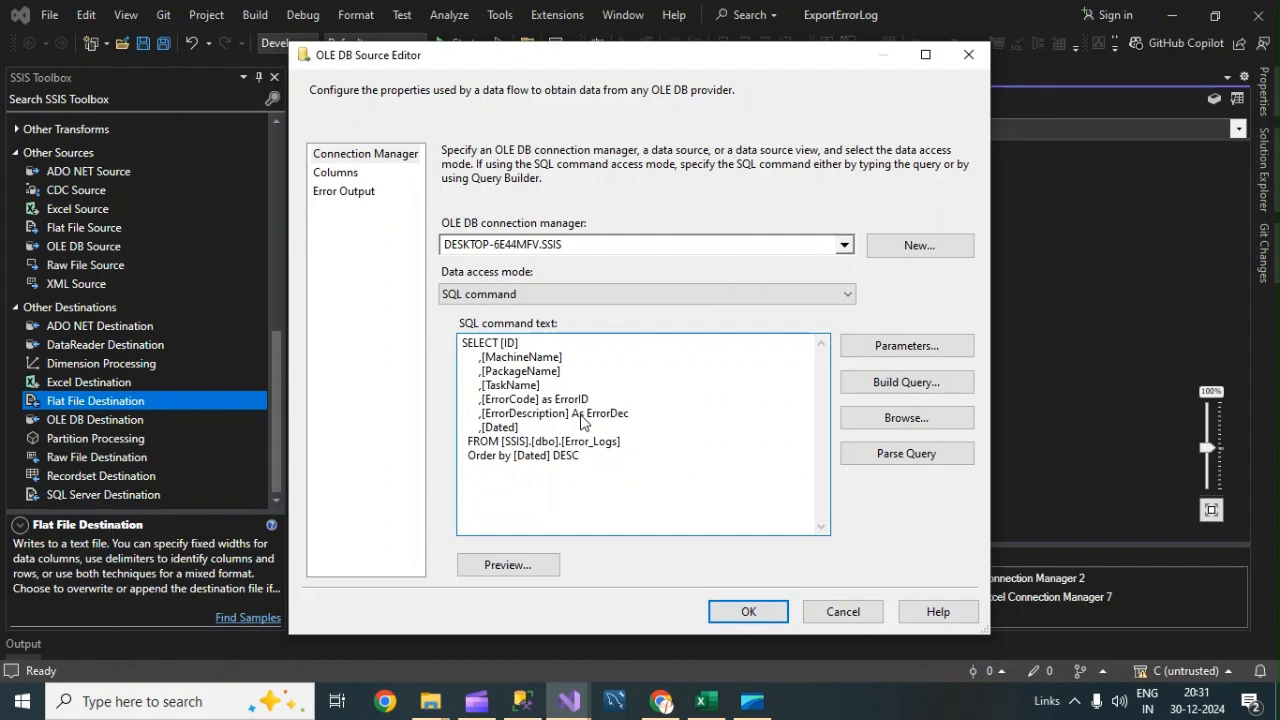
pyautogui.click(498, 568)
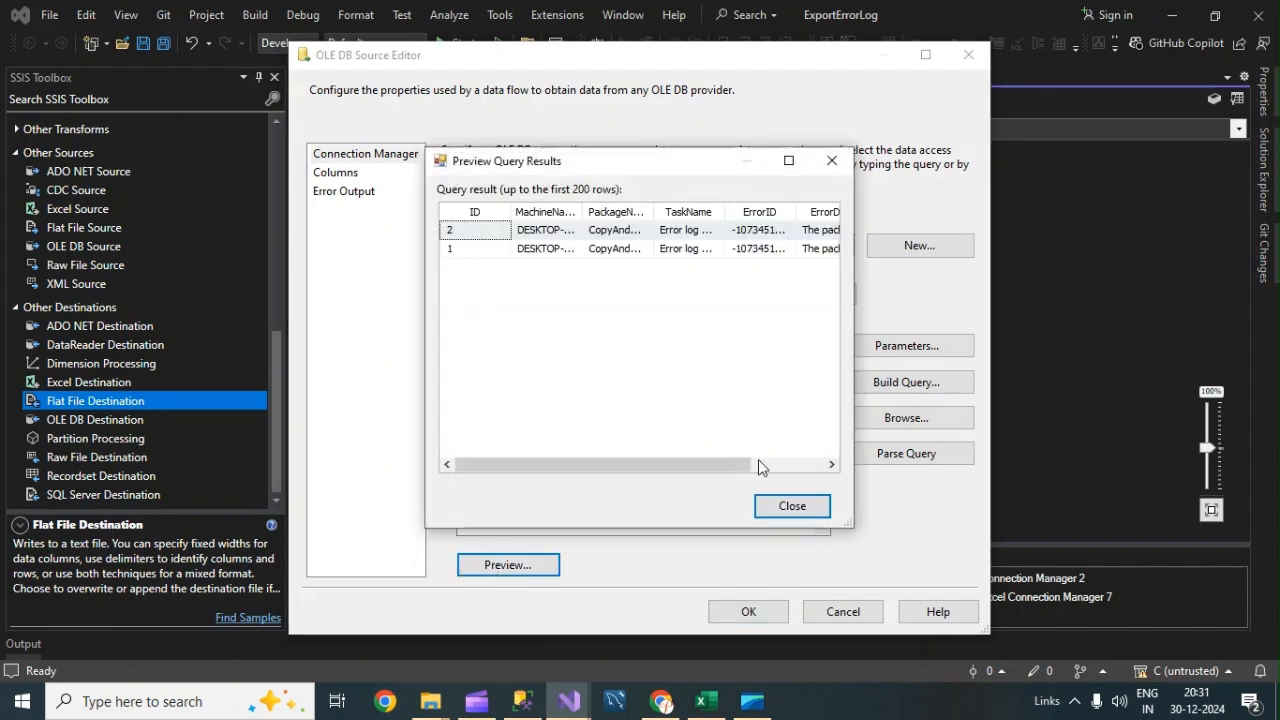
pyautogui.click(790, 507)
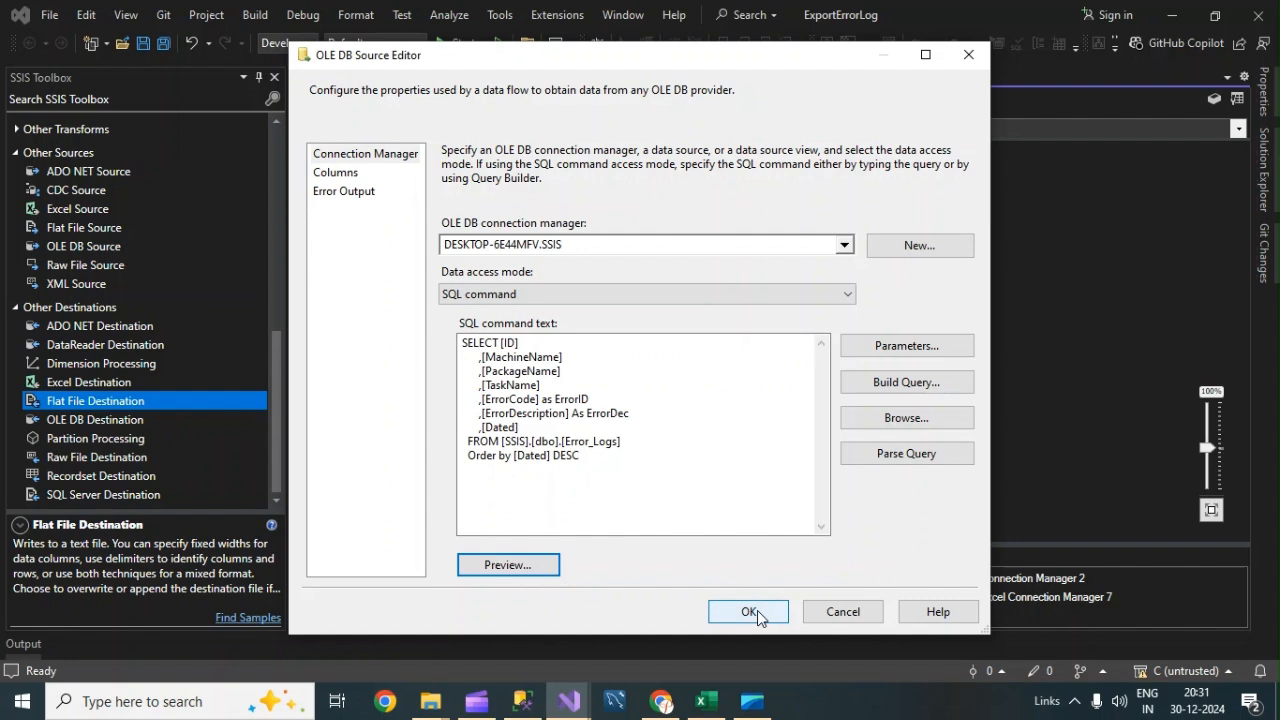
pyautogui.click(752, 616)
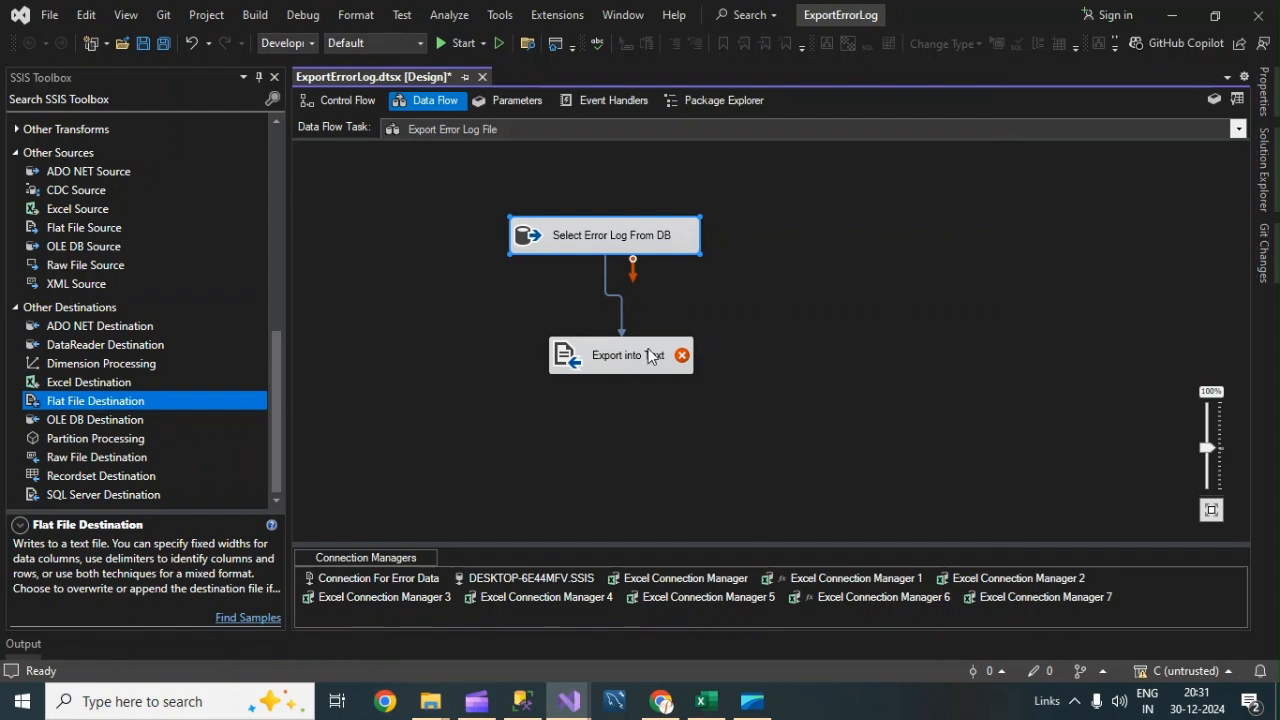
# Open the Export into Text destination and create a new delimited flat file connection manager named Error Log Export.
pyautogui.moveTo(648, 357)
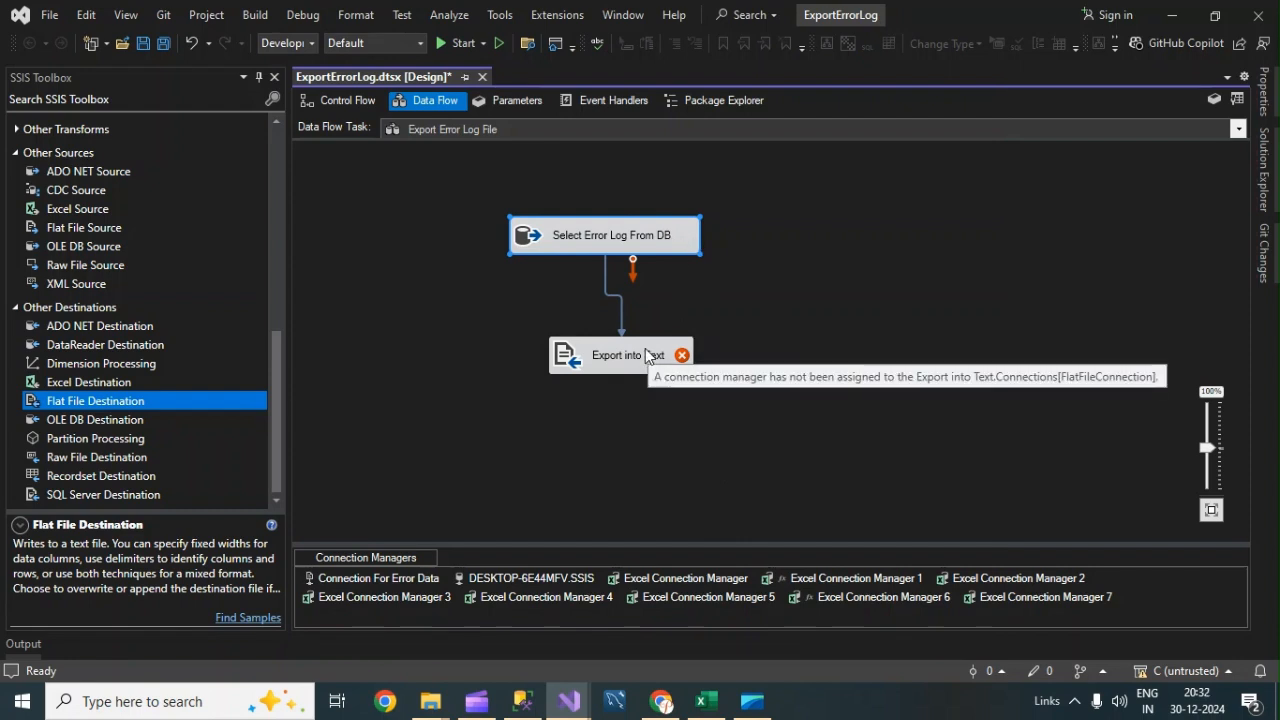
pyautogui.doubleClick(648, 354)
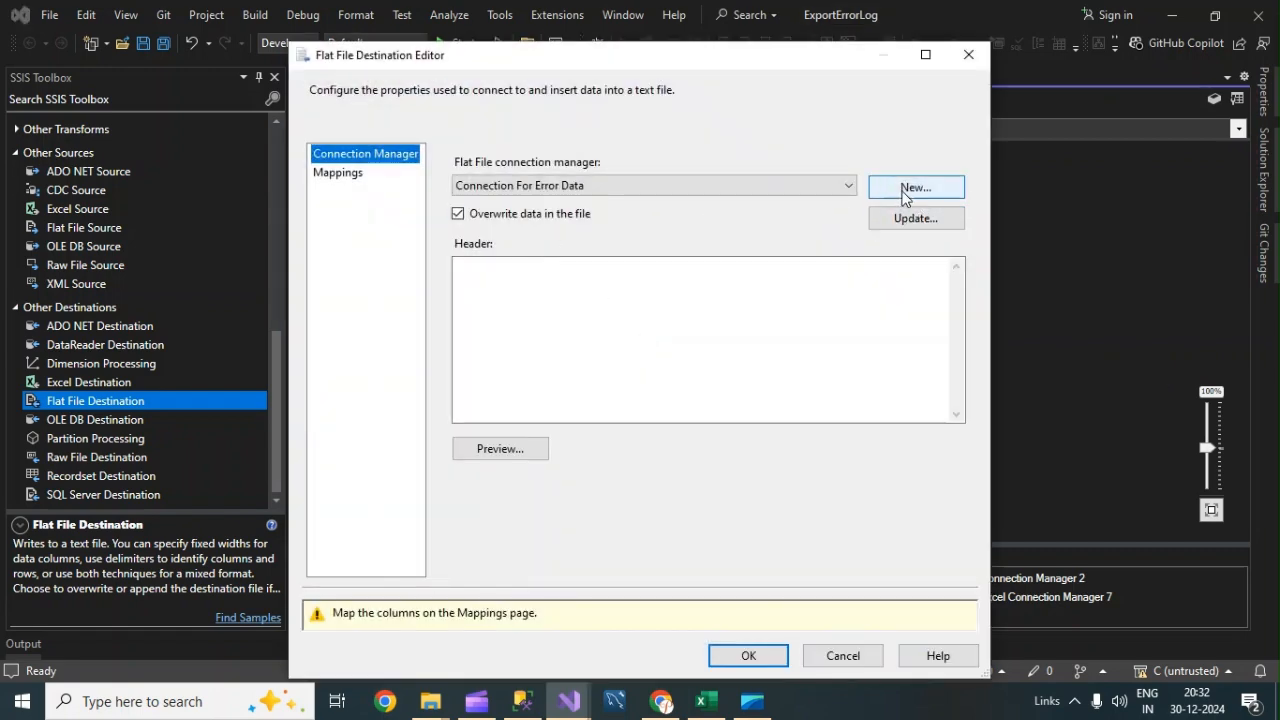
pyautogui.click(906, 190)
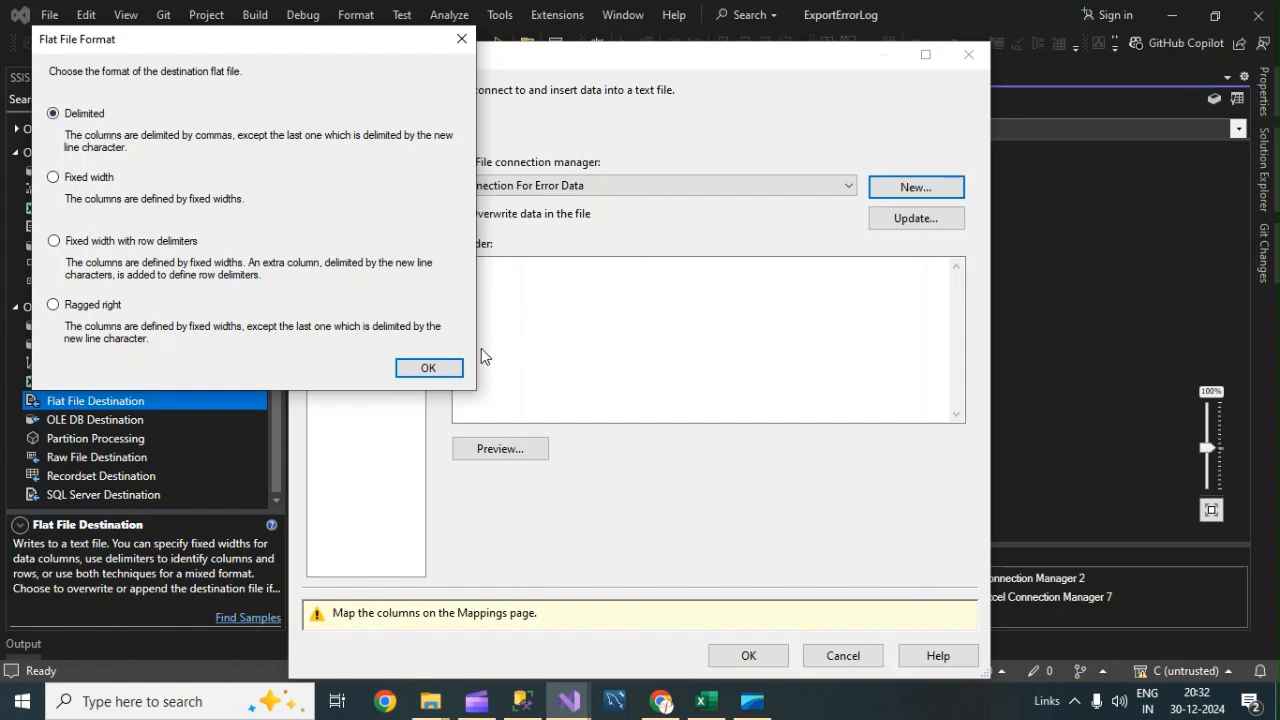
pyautogui.click(456, 369)
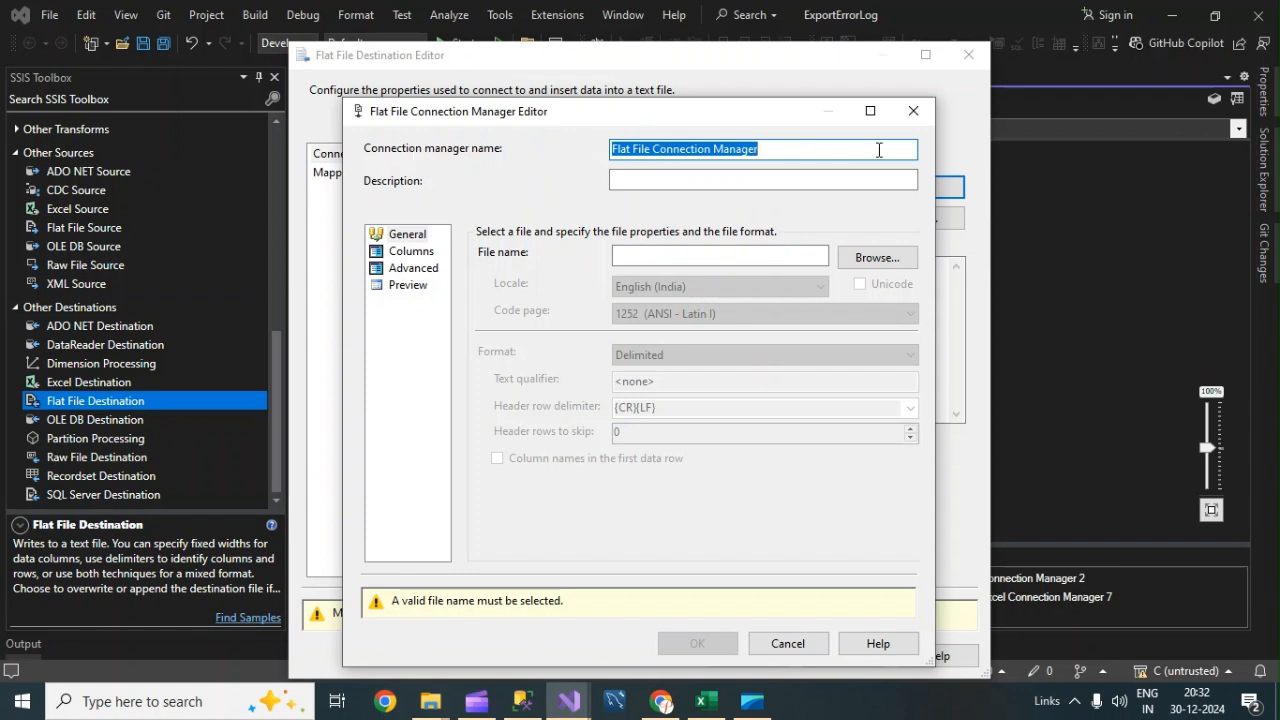
pyautogui.write('Error Log')
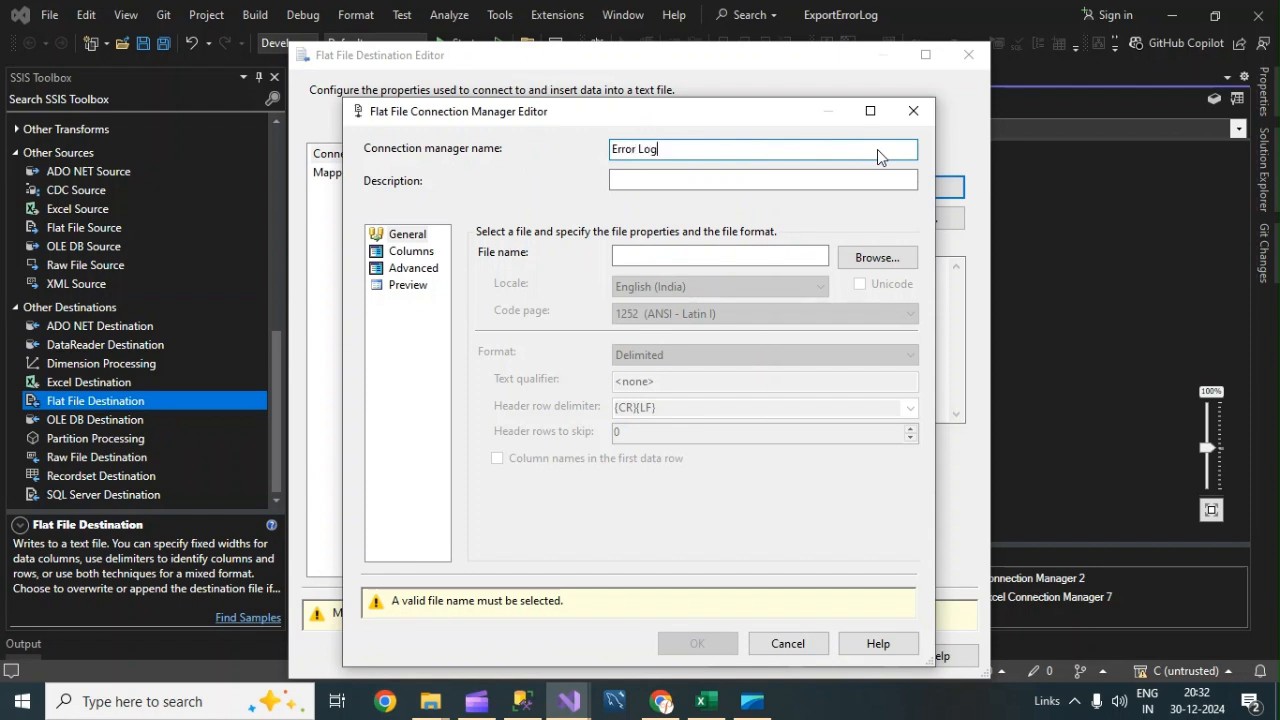
pyautogui.write(' Export')
# Browse to the Lab-8 Error Log Files folder and set the connection's file name to ErrorLogFile.
pyautogui.click(853, 258)
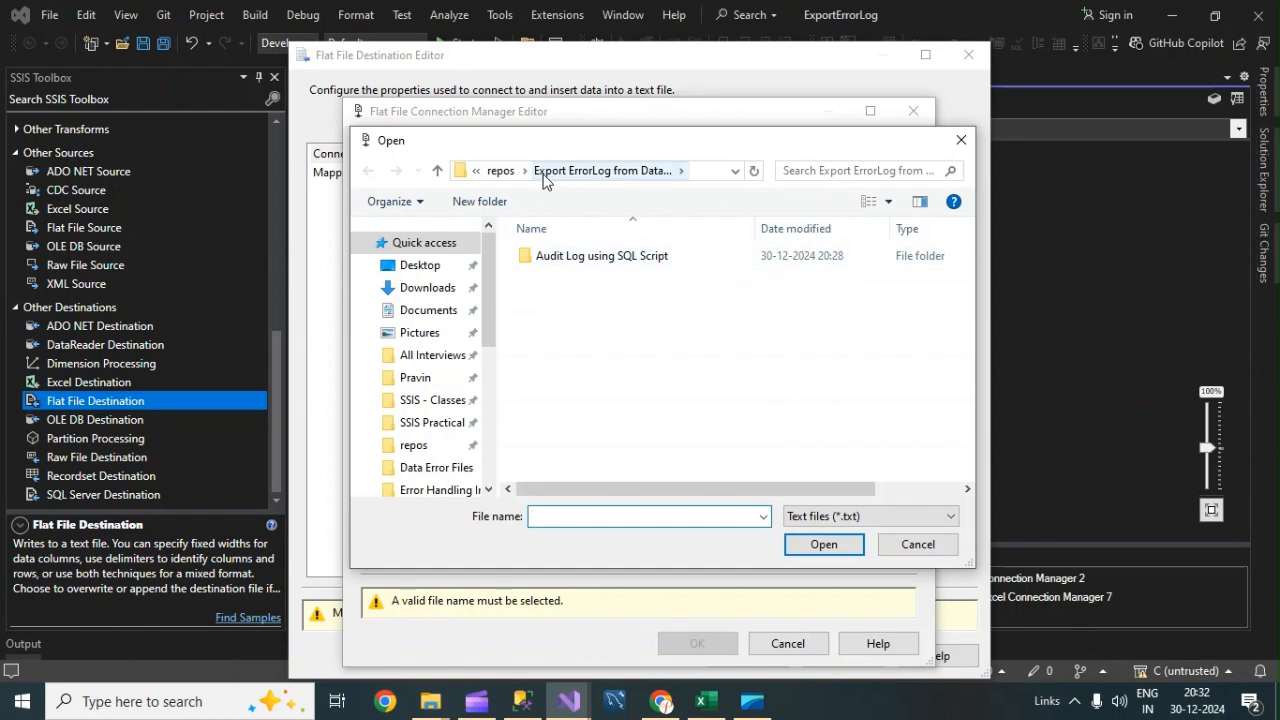
pyautogui.click(432, 424)
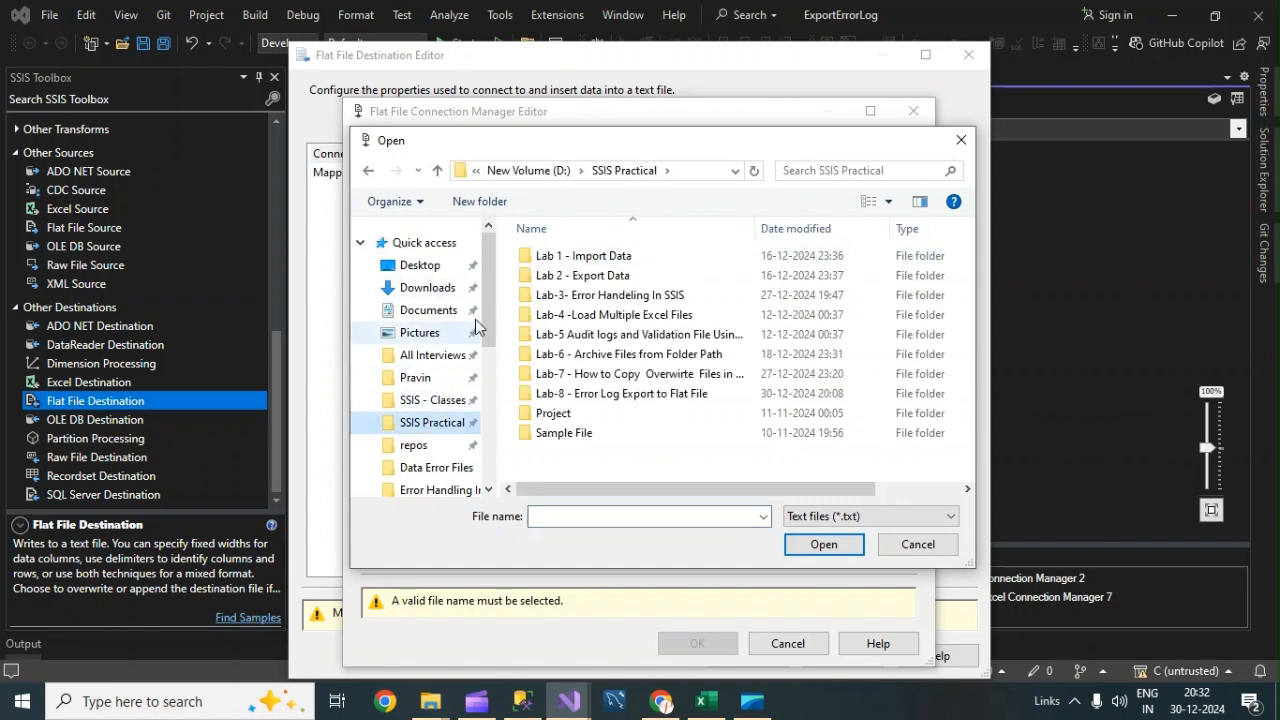
pyautogui.doubleClick(590, 394)
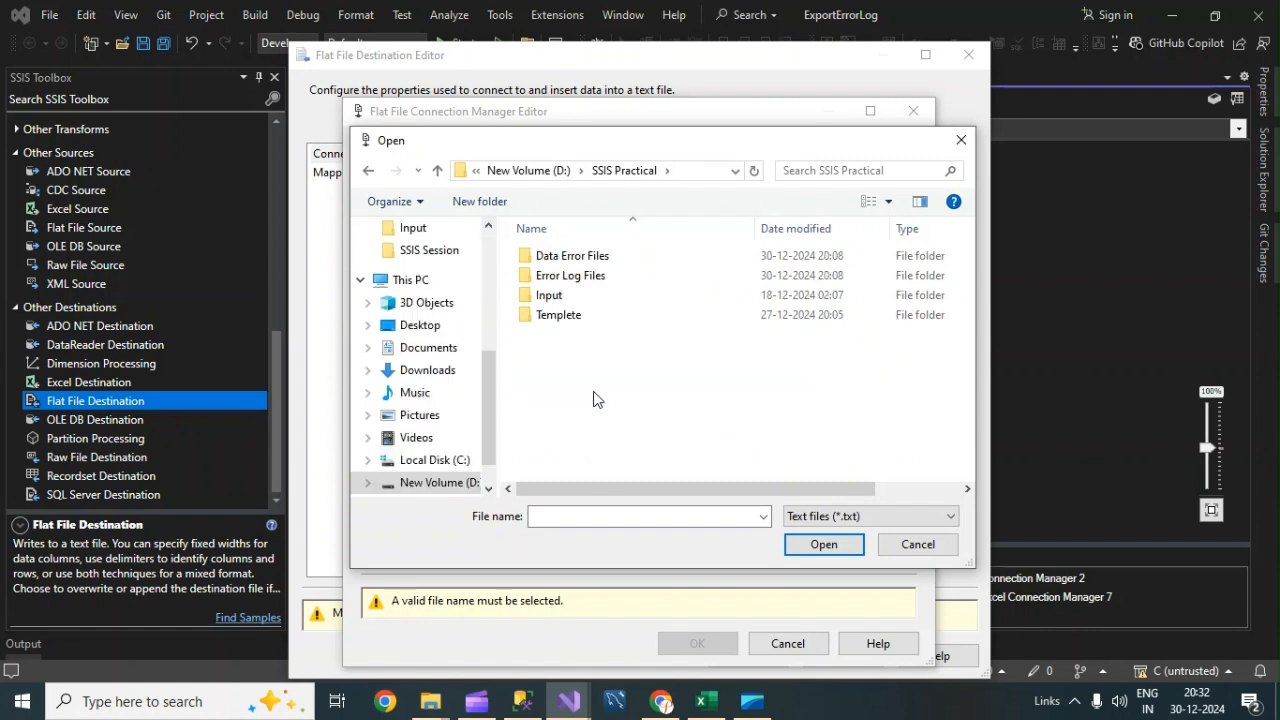
pyautogui.doubleClick(568, 276)
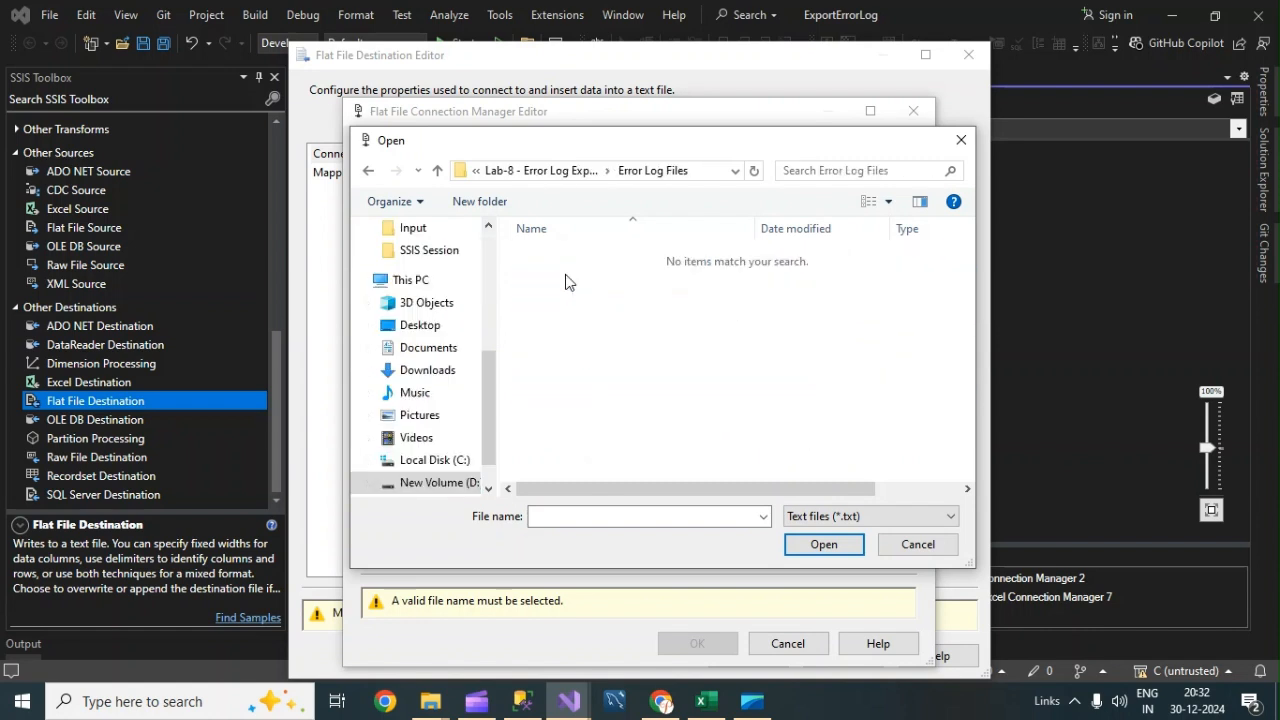
pyautogui.click(570, 515)
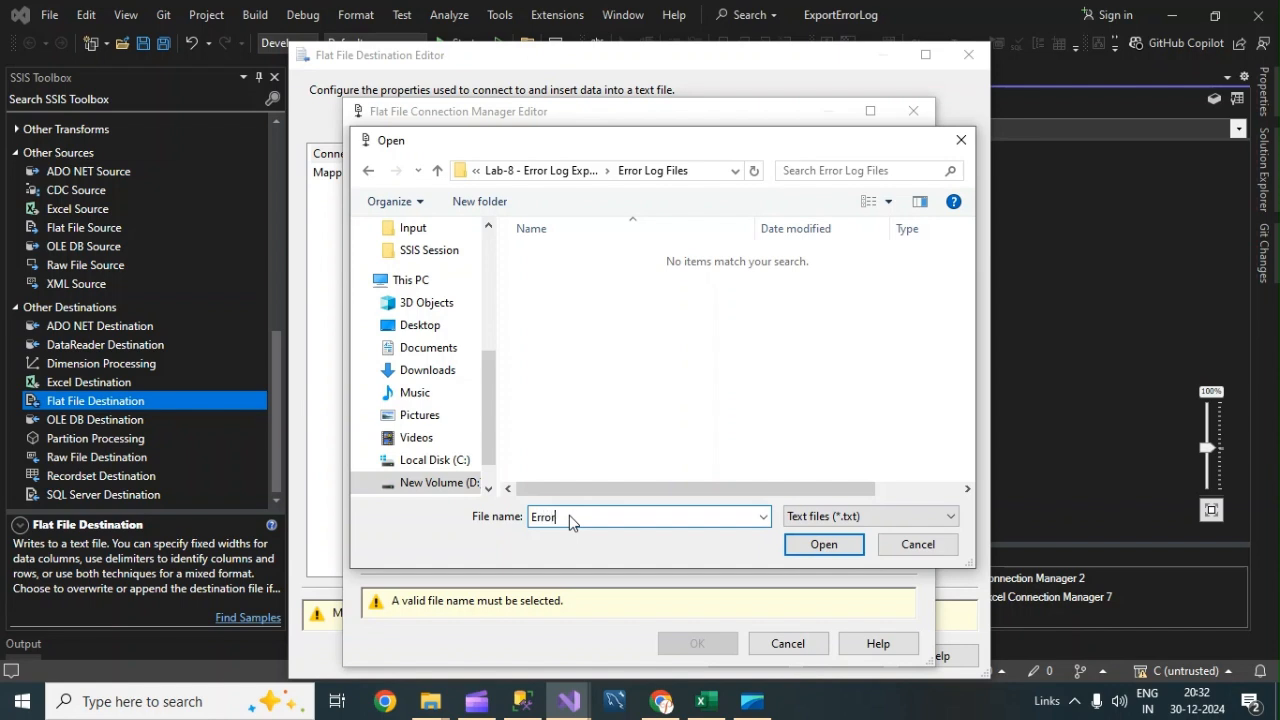
pyautogui.write('ErrorLogFile.txt')
pyautogui.click(803, 544)
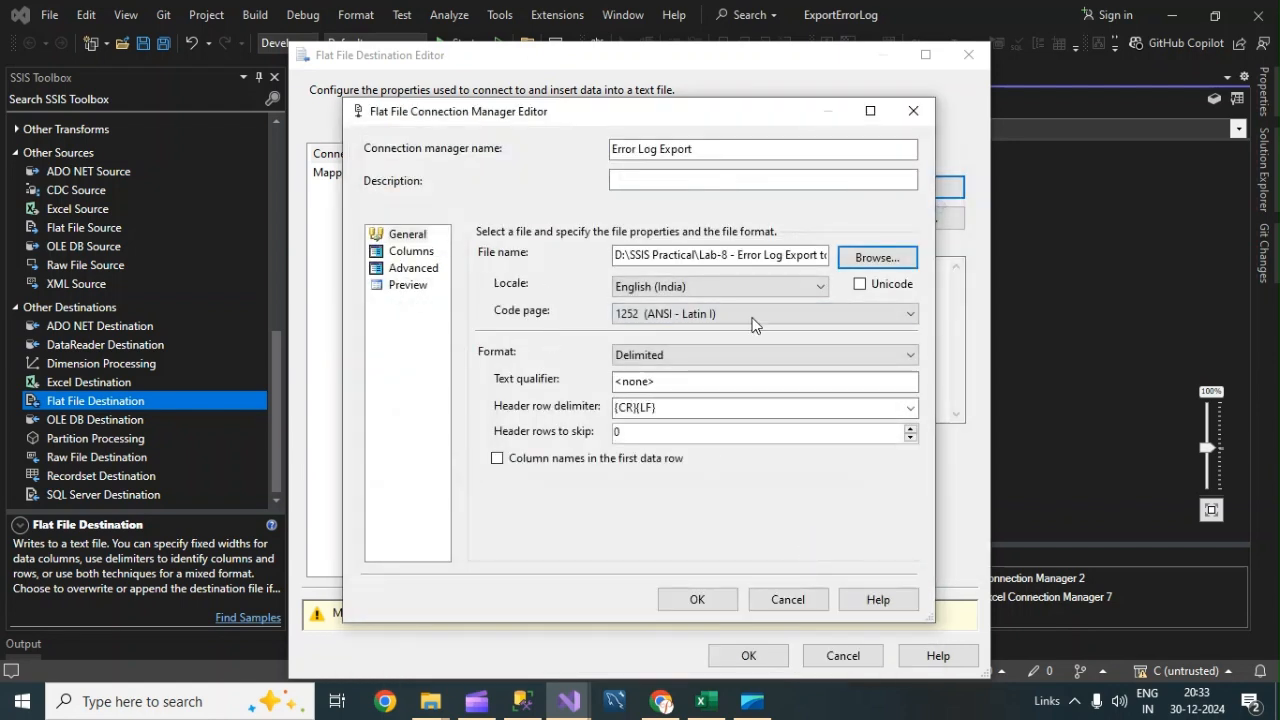
# Review the connection's column delimiters and each column's advanced properties, then accept the Error Log Export connection manager.
pyautogui.click(382, 251)
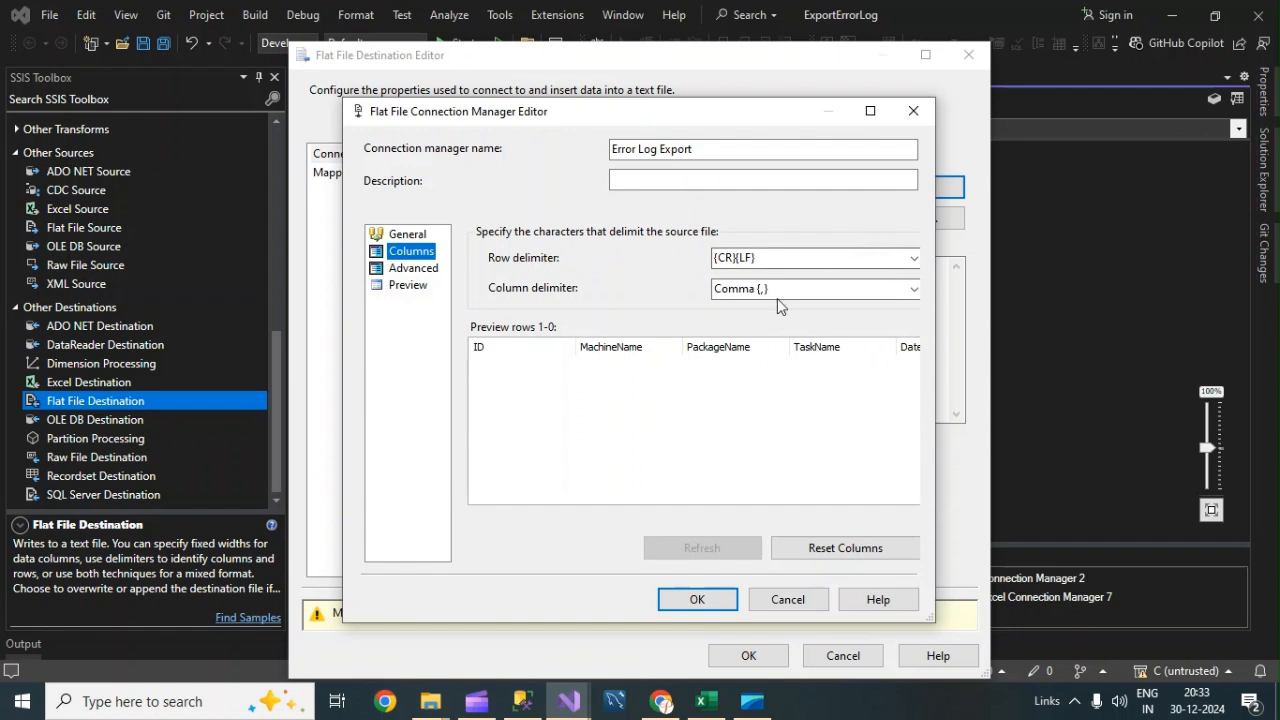
pyautogui.click(405, 268)
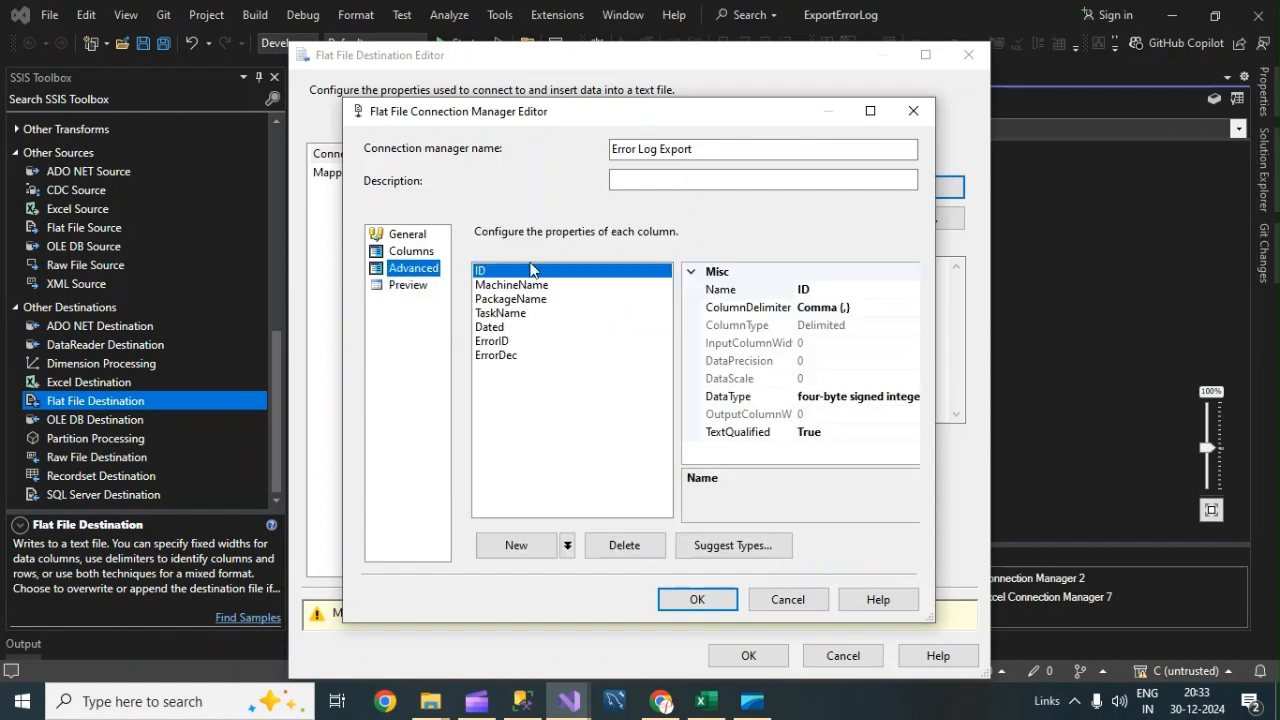
pyautogui.click(521, 287)
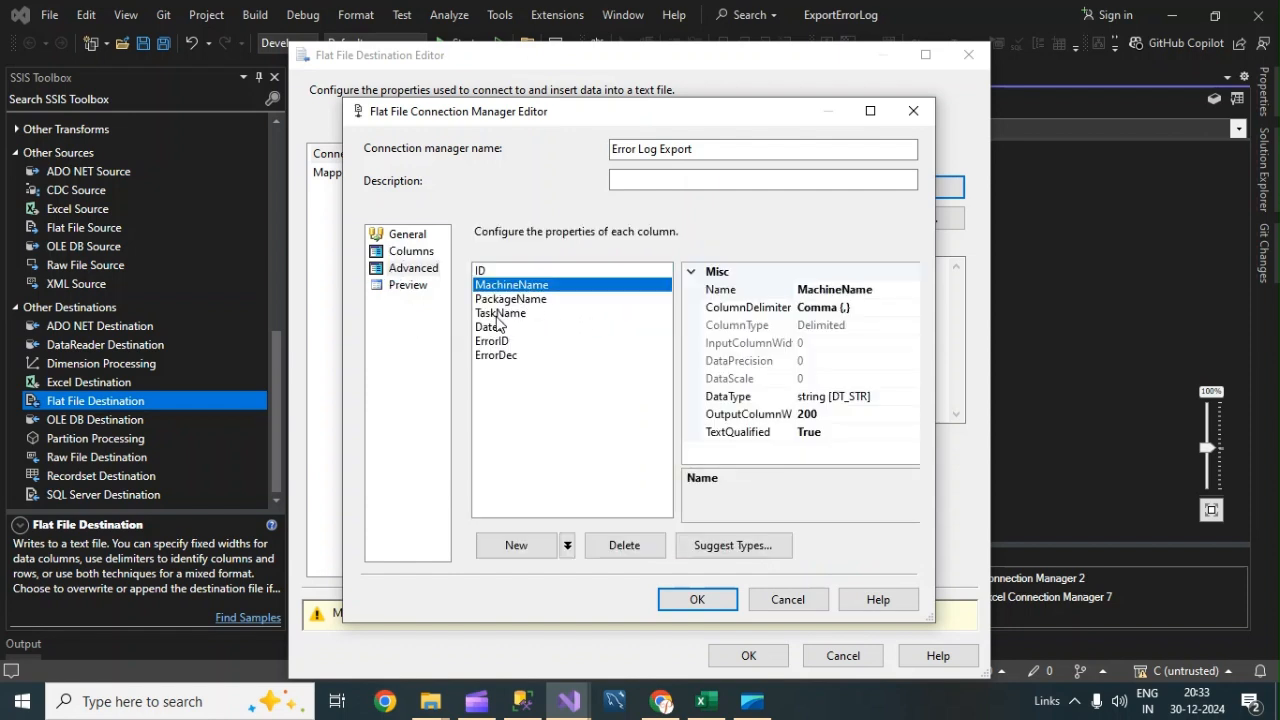
pyautogui.click(496, 328)
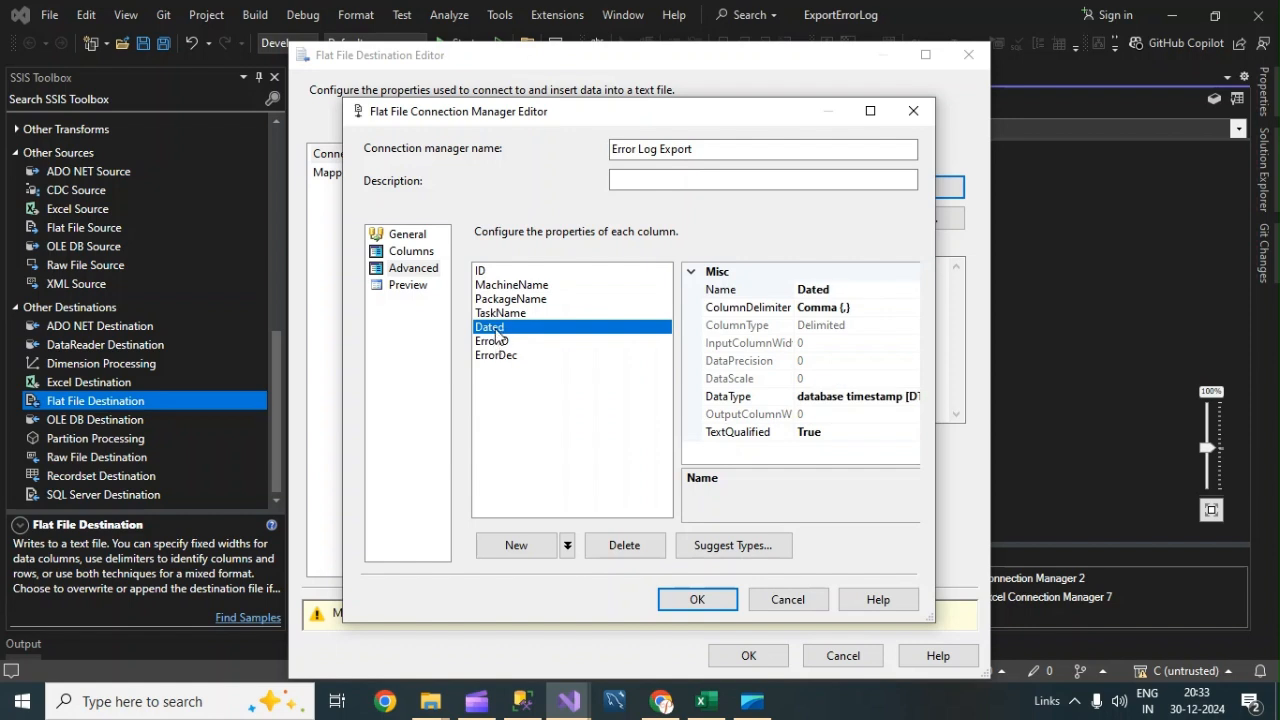
pyautogui.click(500, 345)
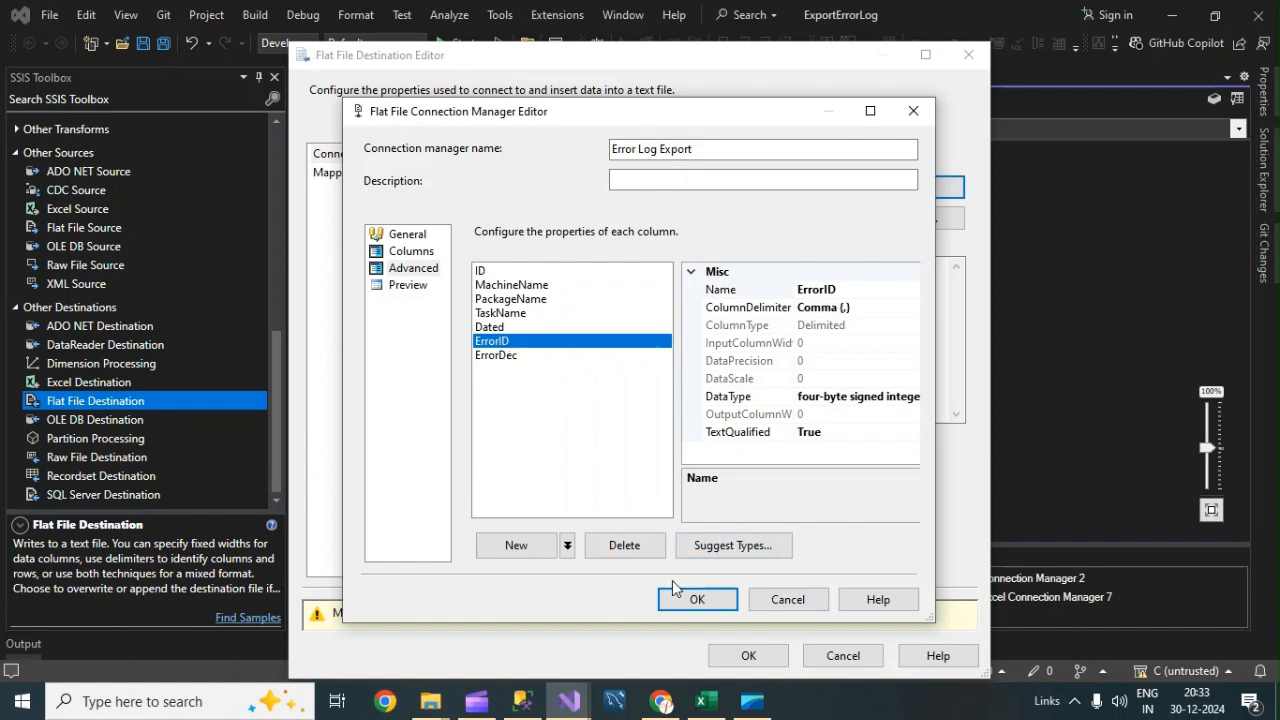
pyautogui.click(697, 599)
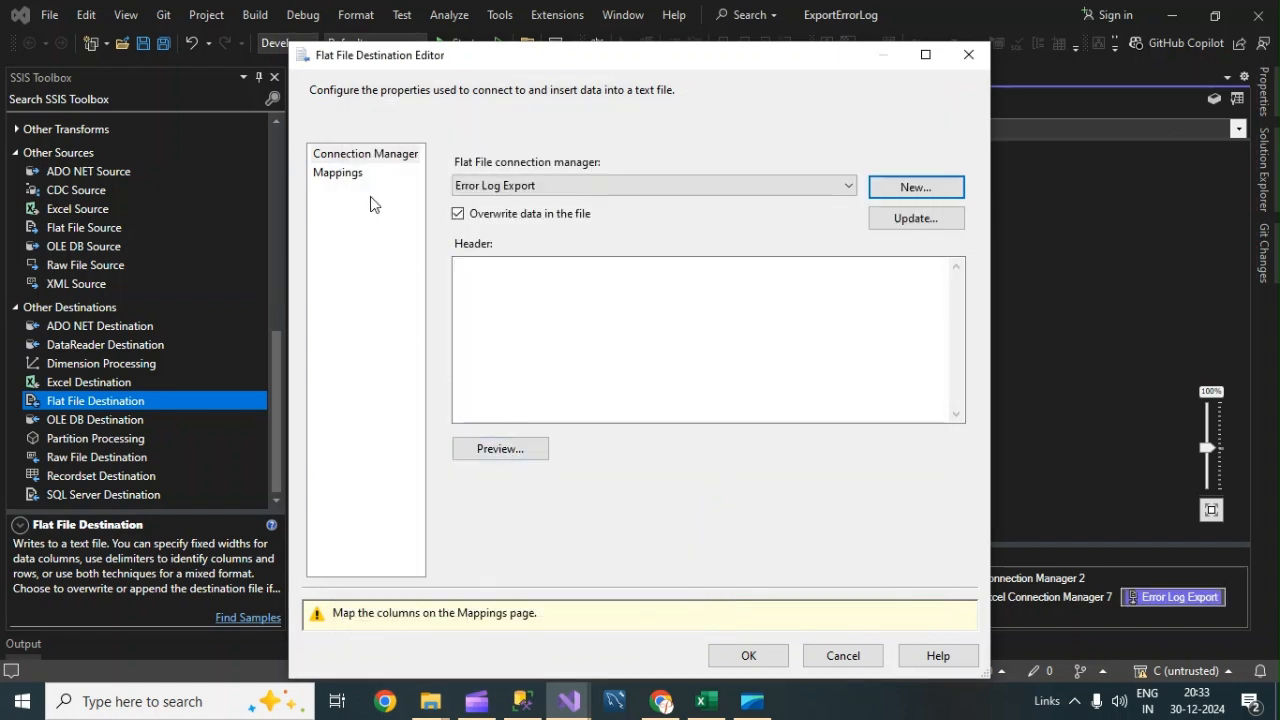
# Check the destination's column mappings, close the editor, and save the package.
pyautogui.click(330, 173)
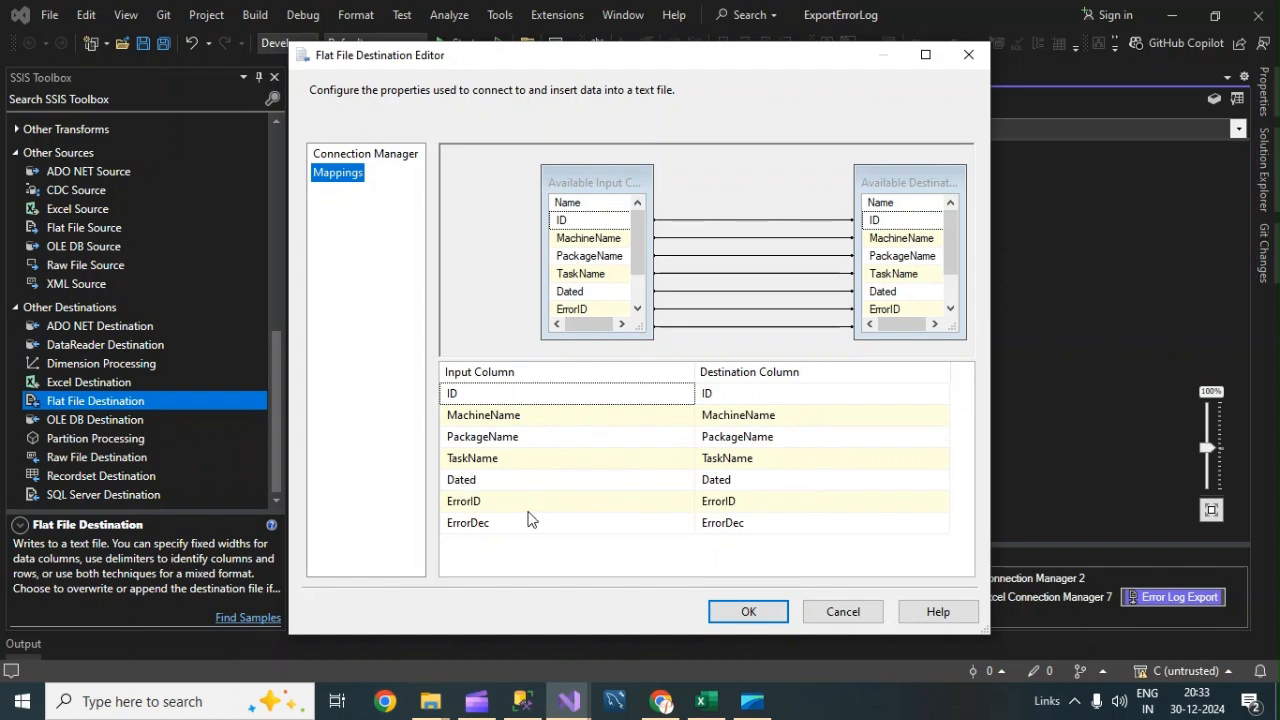
pyautogui.click(751, 611)
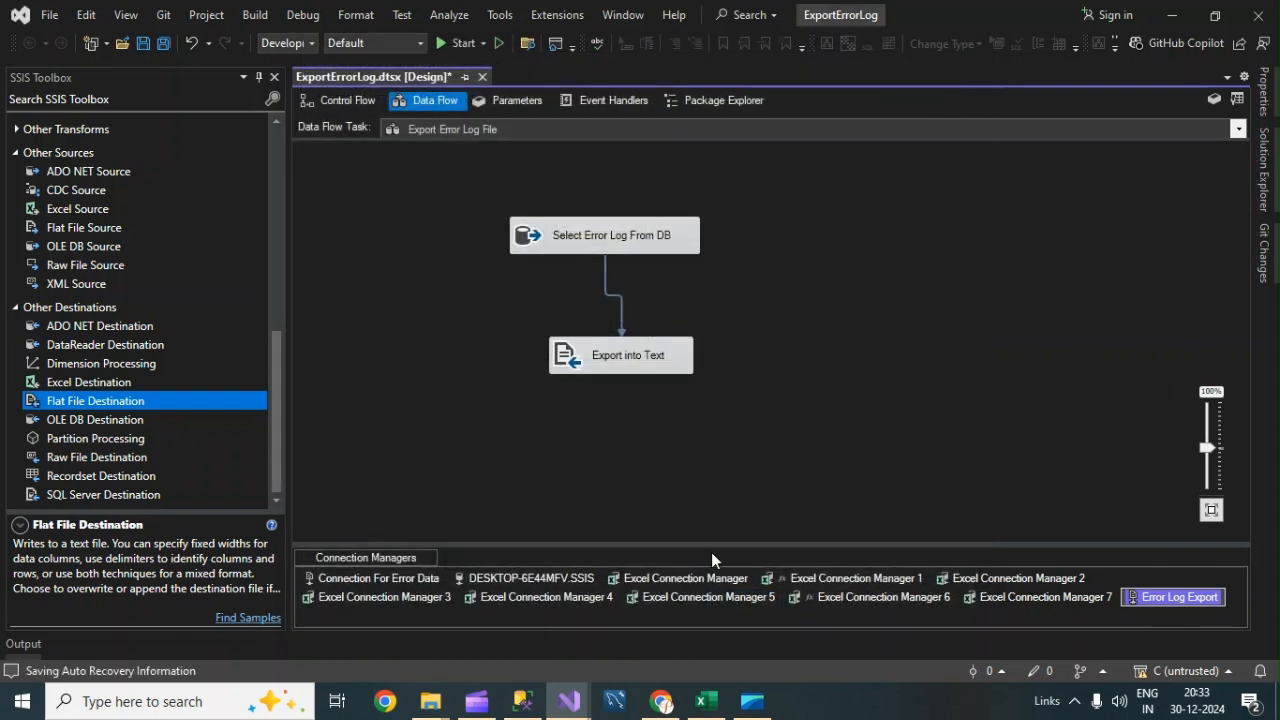
pyautogui.click(1051, 203)
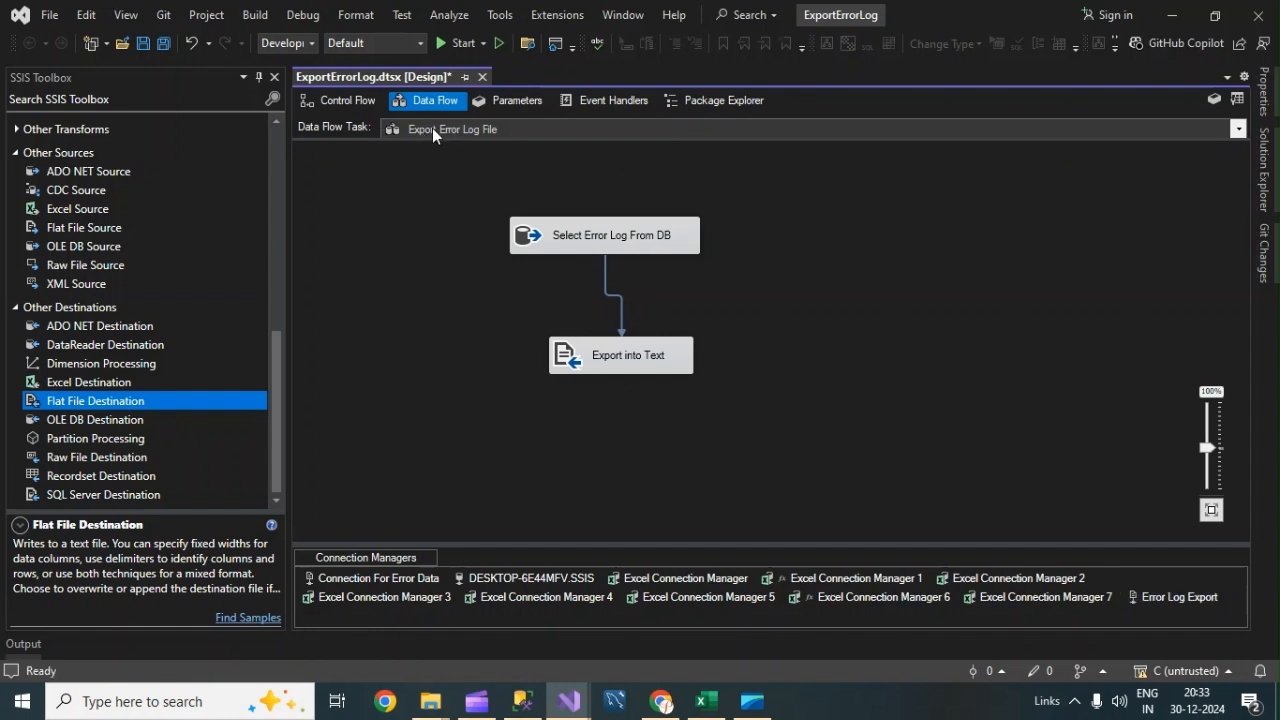
pyautogui.hotkey('ctrl', 's')
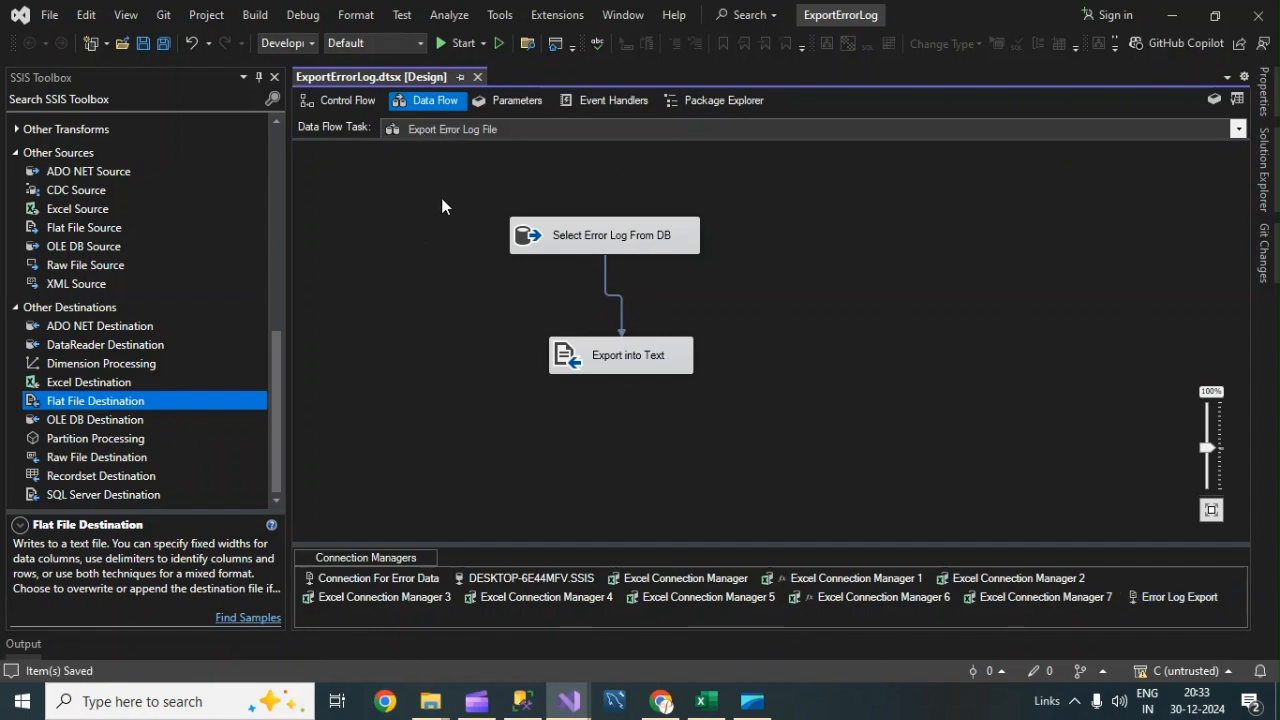
# Switch to SQL Server Management Studio to view the Error_Logs and ImportErrorLog queries, then return to Visual Studio.
pyautogui.click(363, 111)
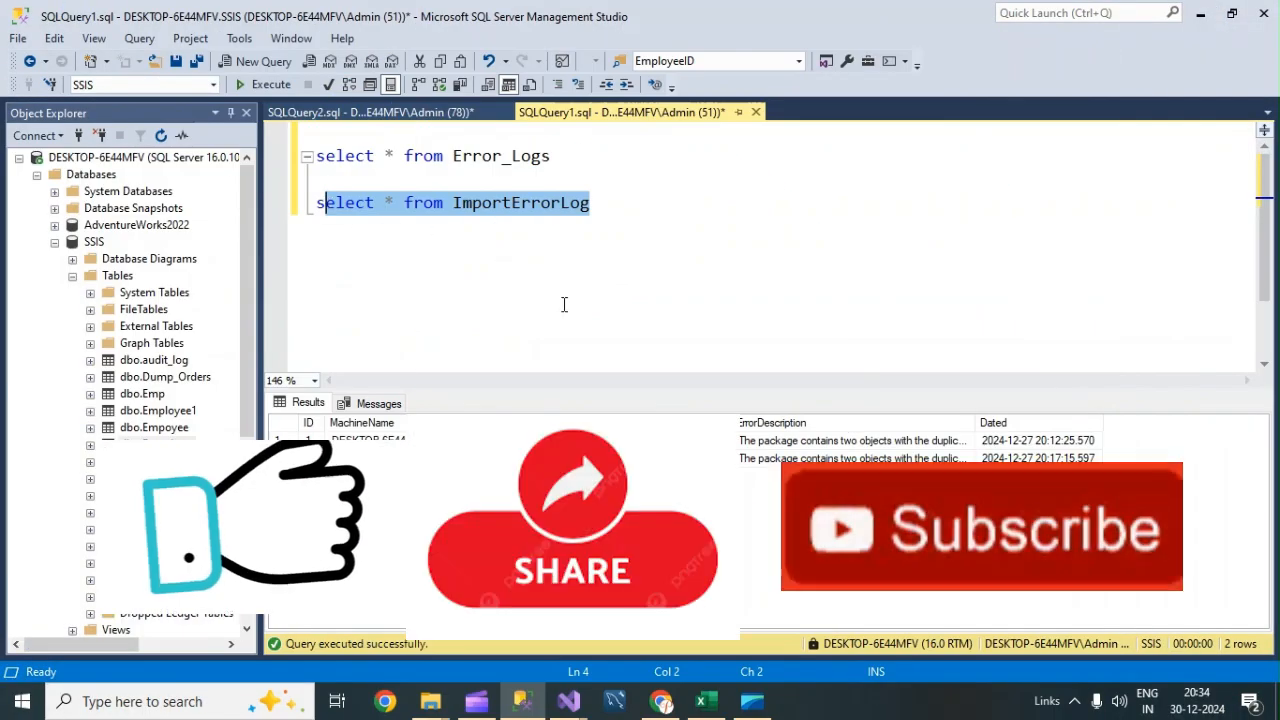
pyautogui.click(575, 290)
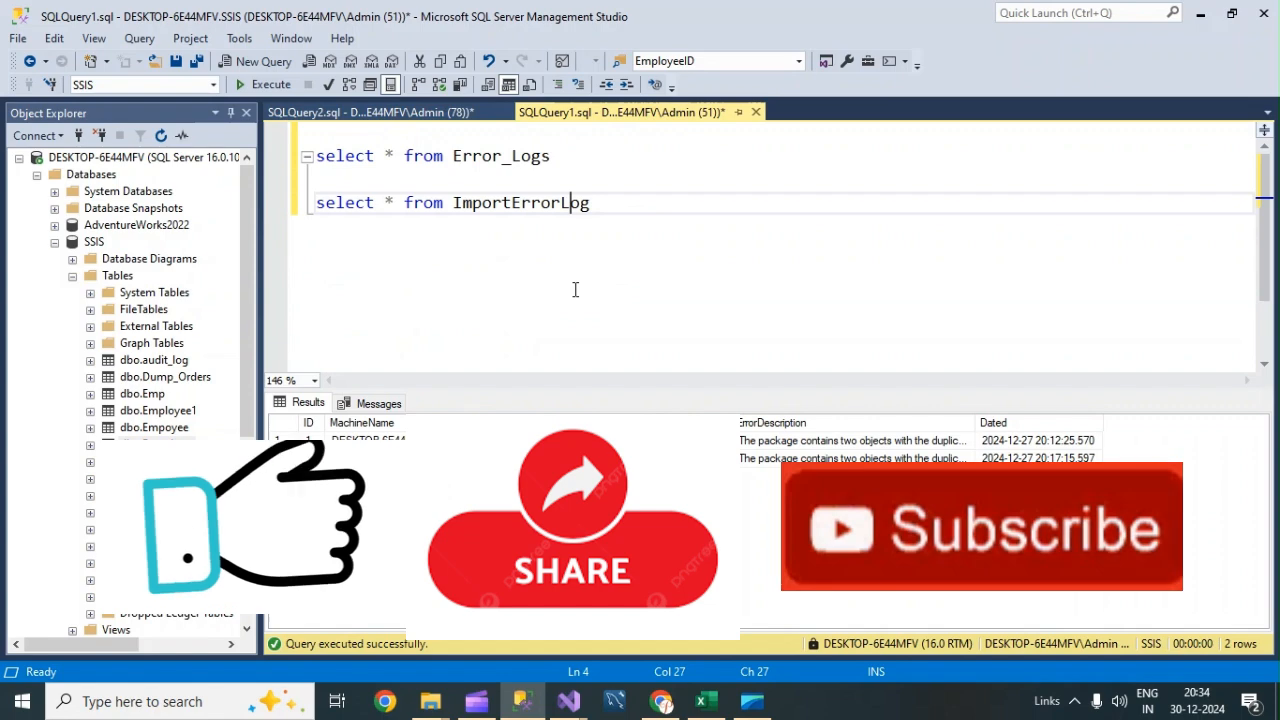
pyautogui.moveTo(568, 701)
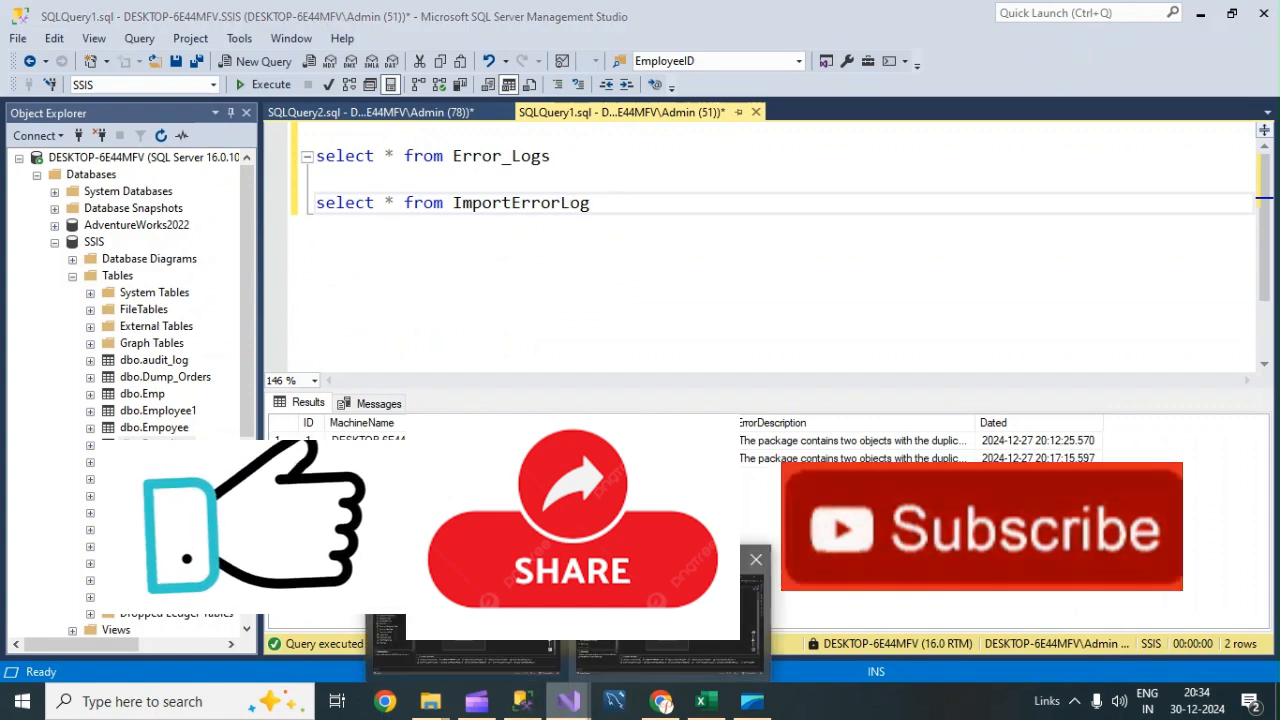
pyautogui.click(668, 620)
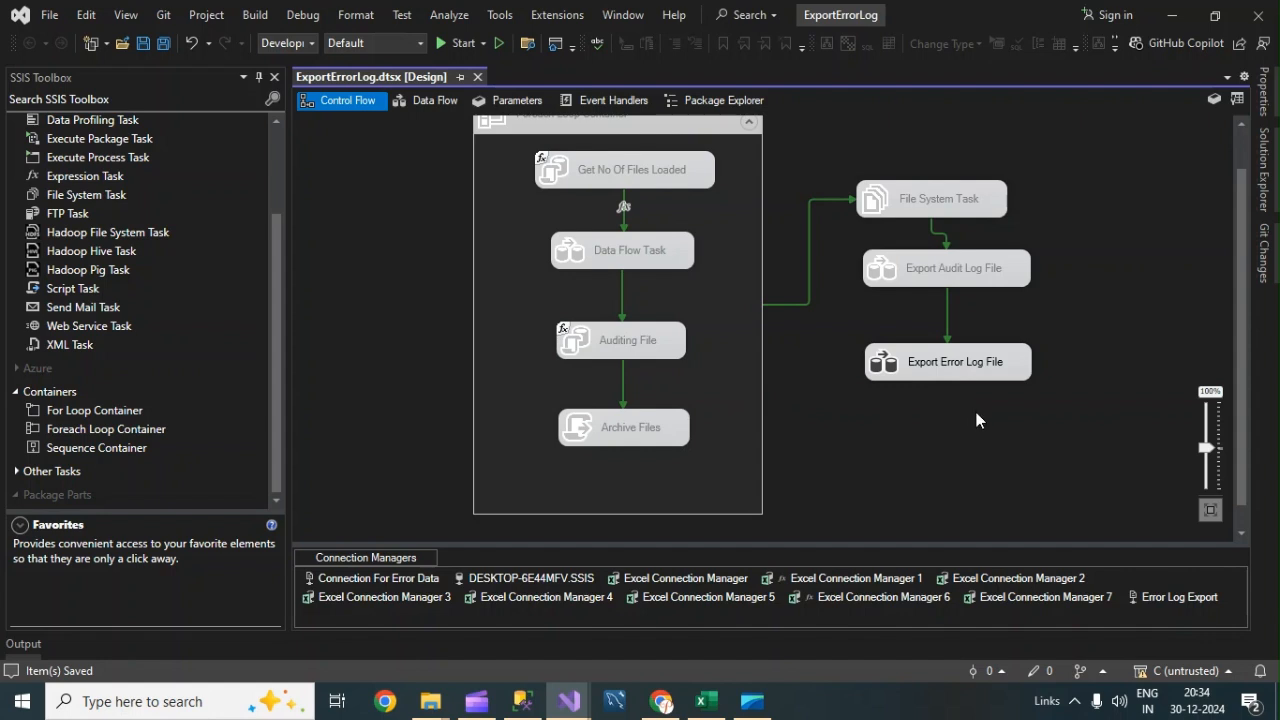
# Open the container's Data Flow Task and inspect the Error Data From Excel destination's target table.
pyautogui.doubleClick(651, 241)
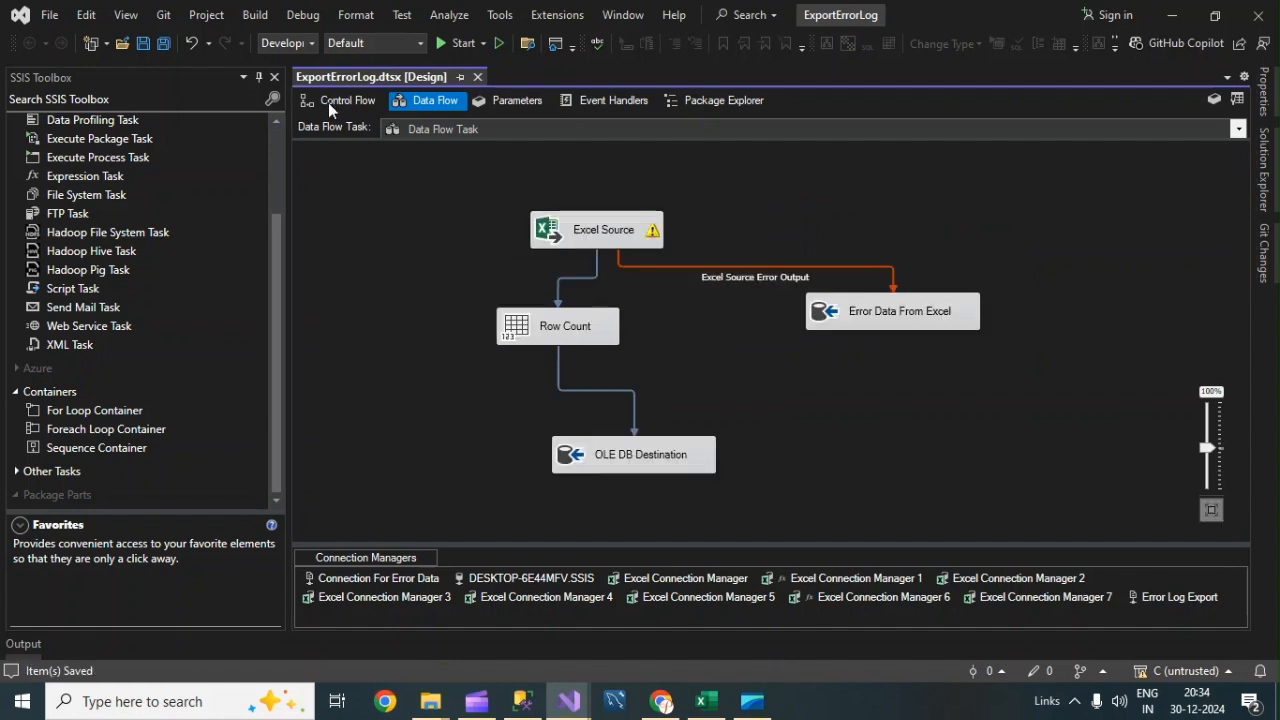
pyautogui.click(347, 101)
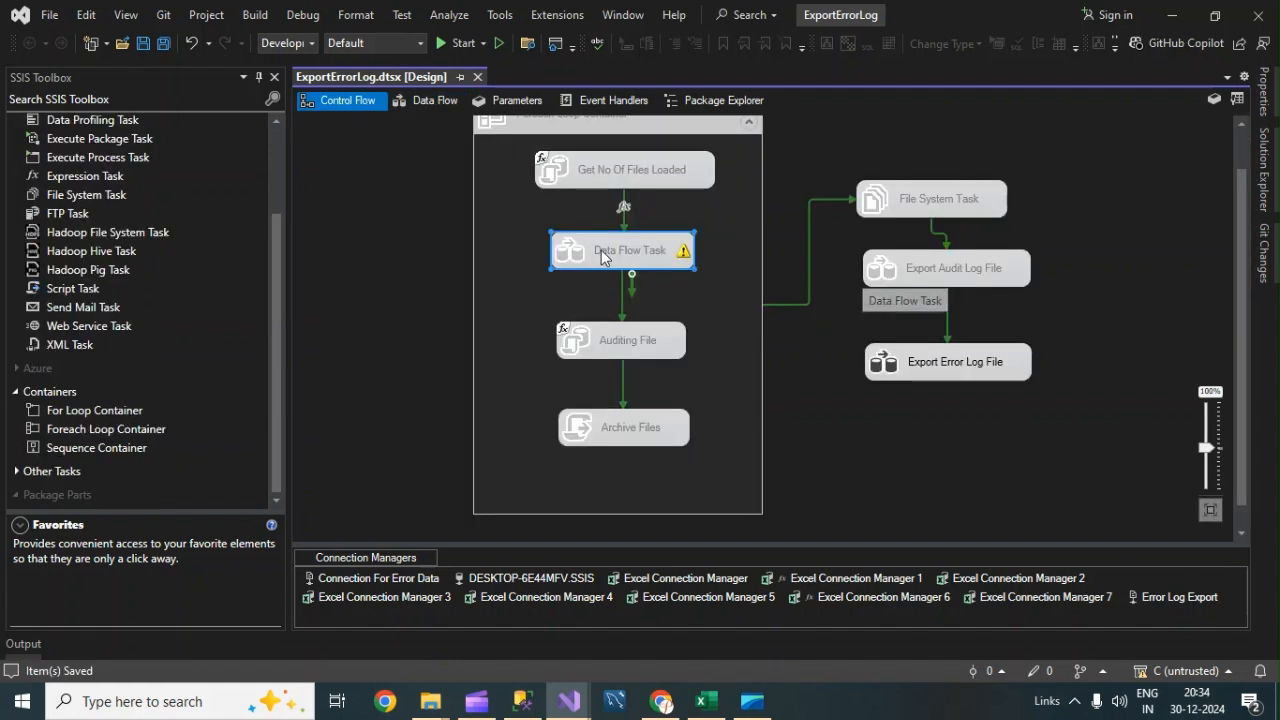
pyautogui.doubleClick(600, 239)
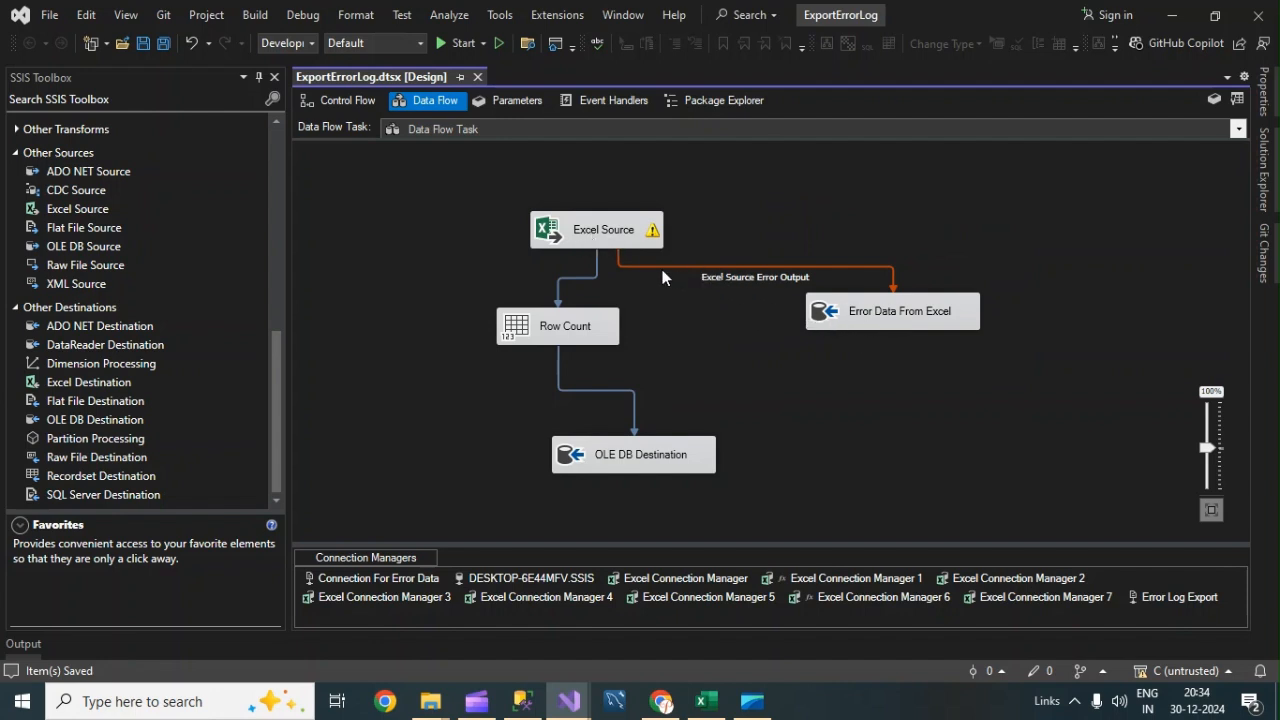
pyautogui.doubleClick(876, 312)
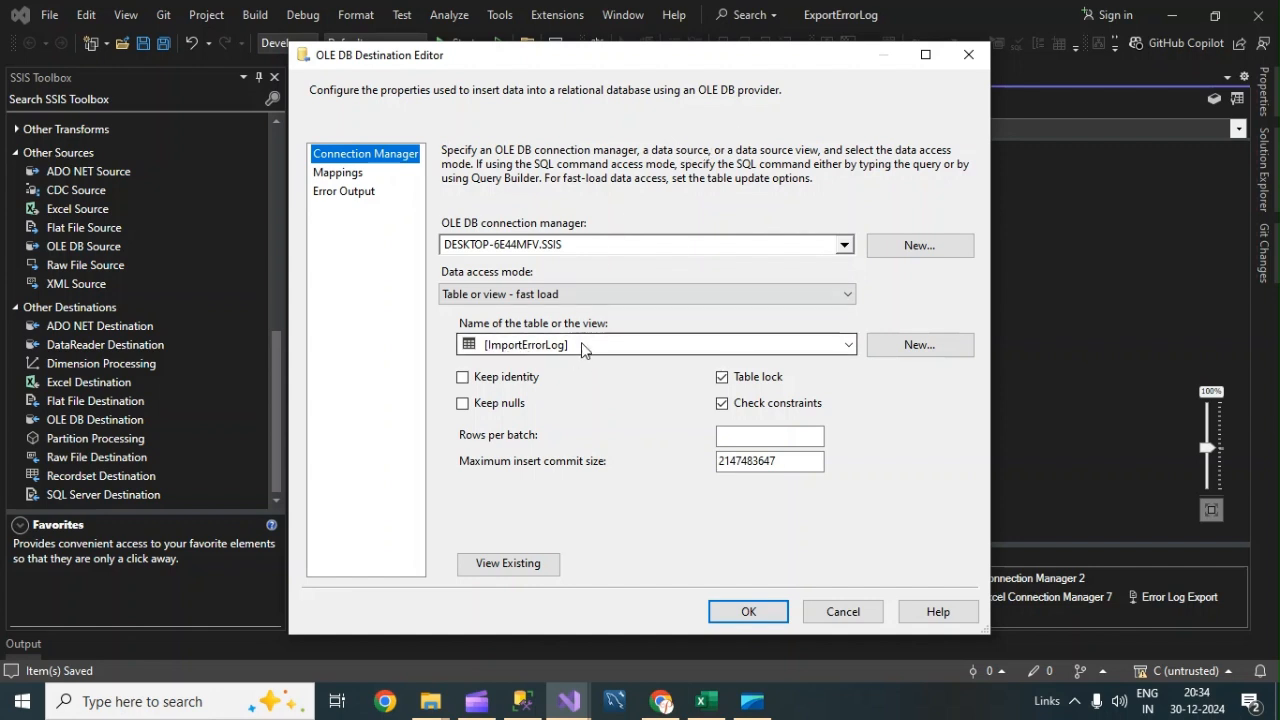
pyautogui.click(967, 58)
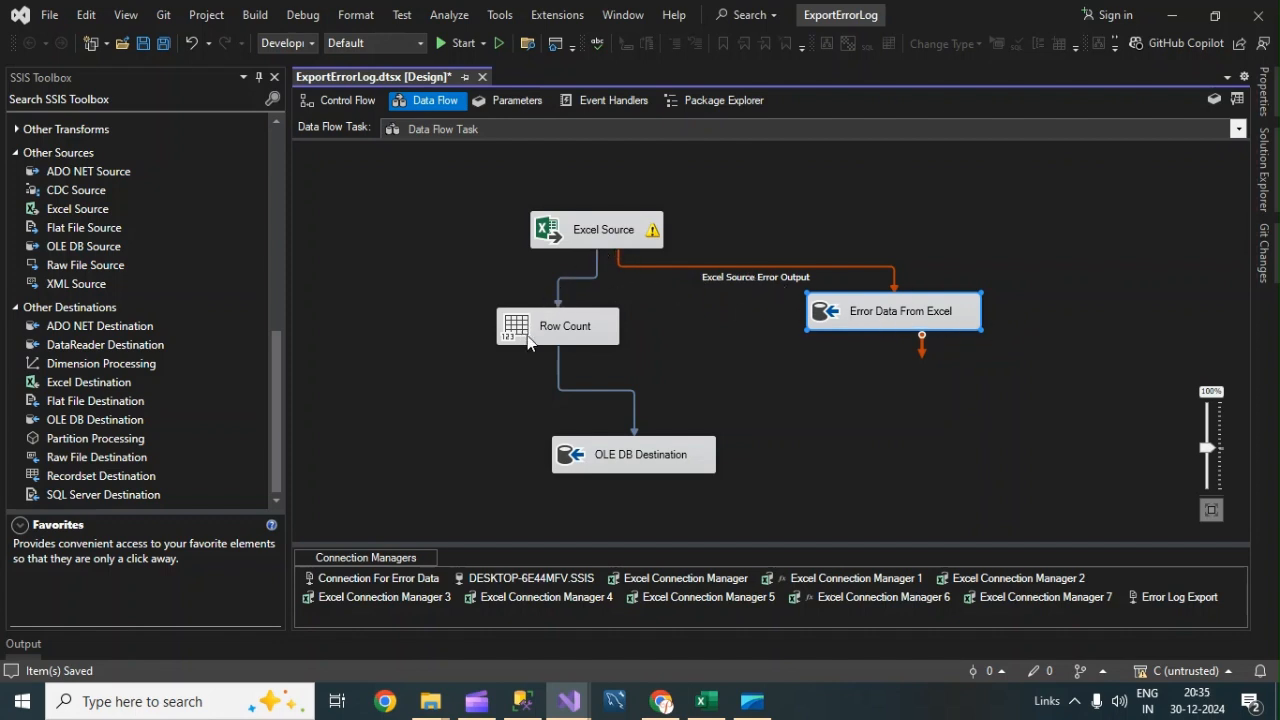
# Inspect the OLE DB Destination's table settings, close its editor, and return to the control flow.
pyautogui.click(663, 460)
pyautogui.doubleClick(661, 456)
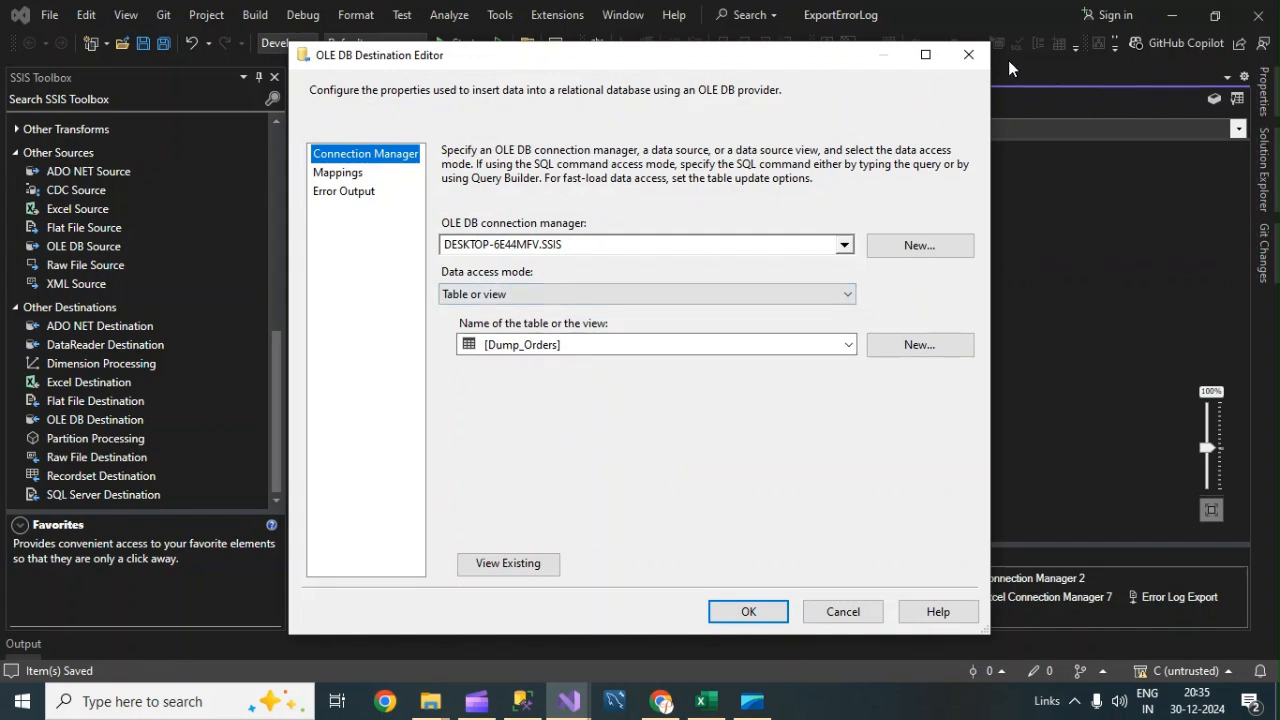
pyautogui.click(968, 58)
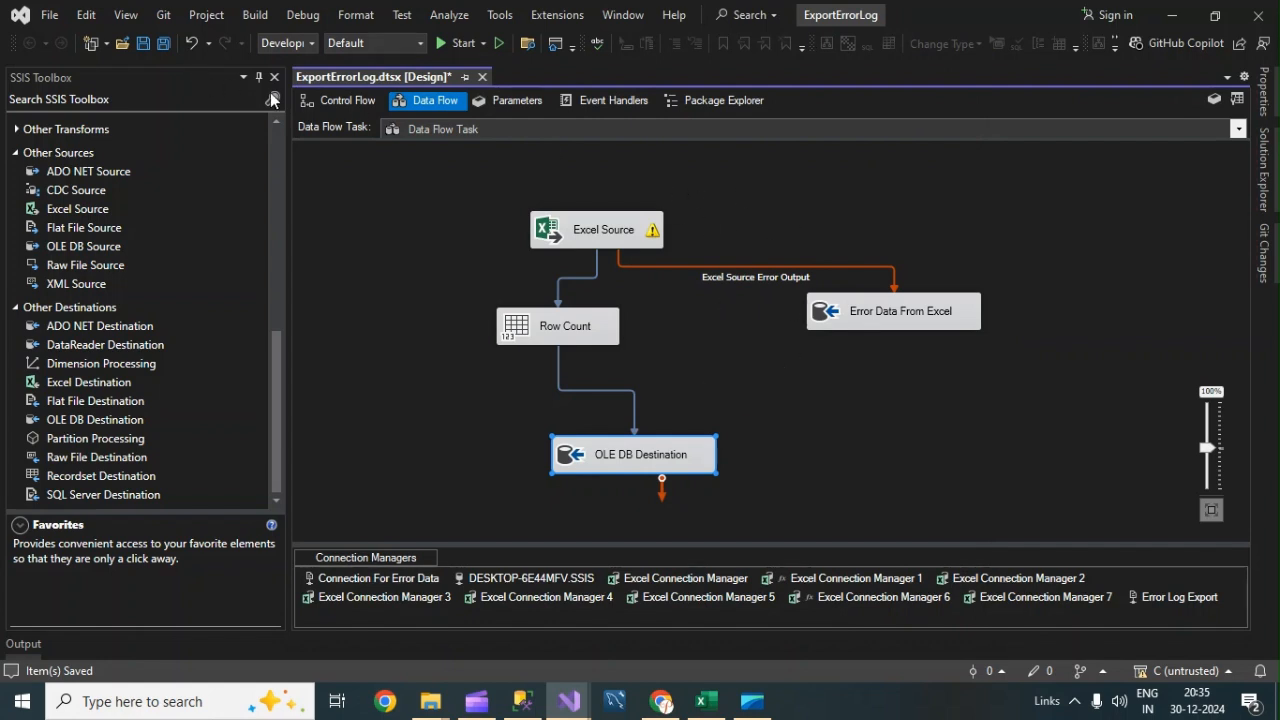
pyautogui.click(335, 101)
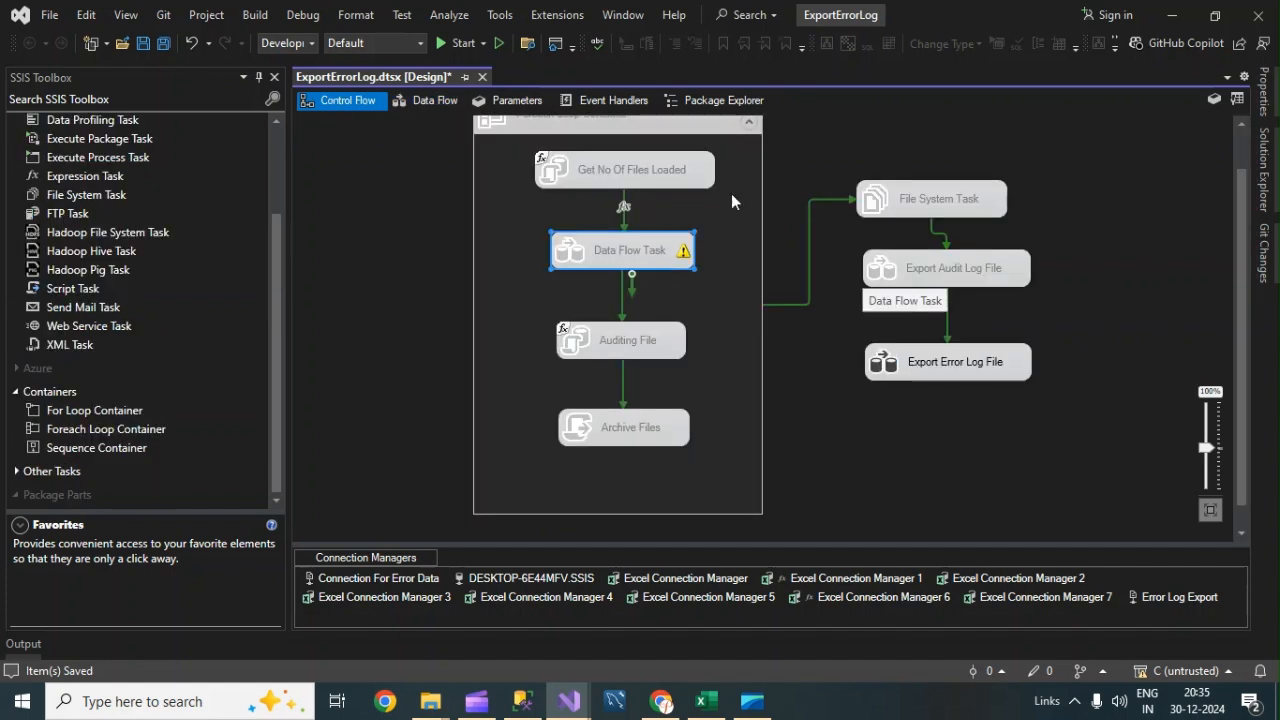
pyautogui.click(937, 400)
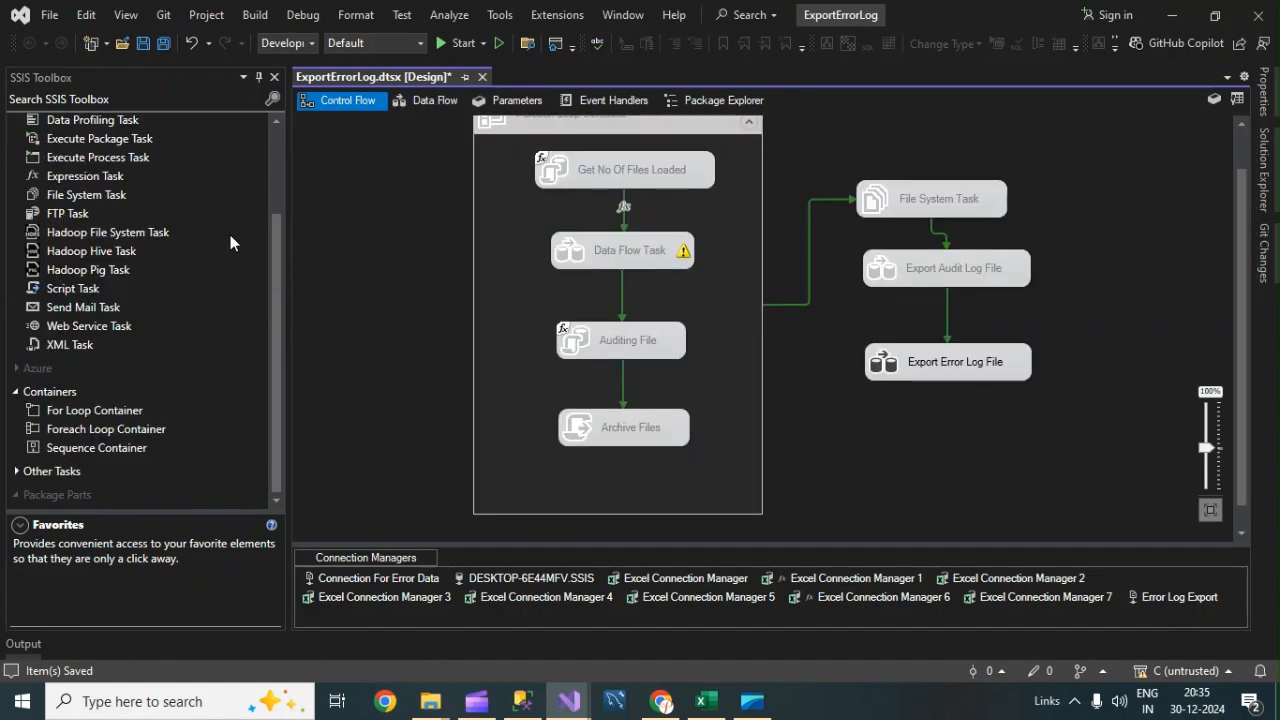
# Add a new Data Flow Task to the control flow below the Export Error Log File task.
pyautogui.scroll(3, 277, 248)
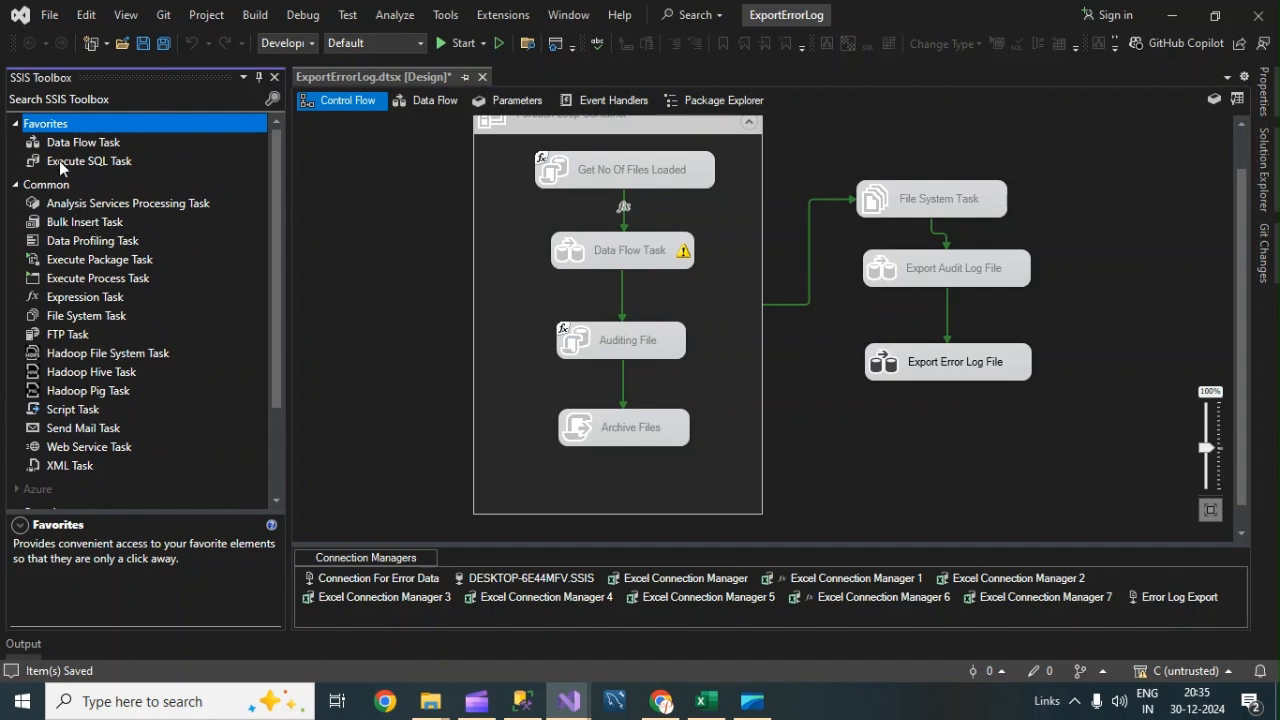
pyautogui.moveTo(65, 146); pyautogui.dragTo(907, 415)
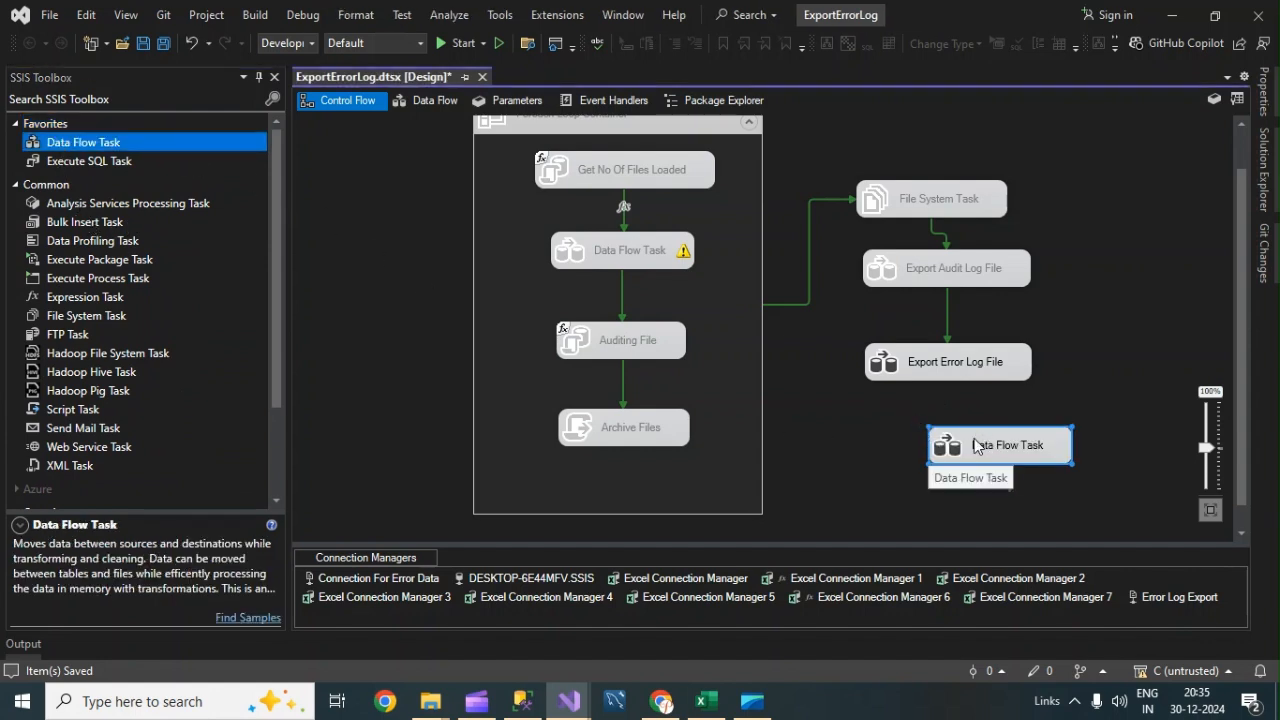
pyautogui.moveTo(975, 445); pyautogui.dragTo(940, 449)
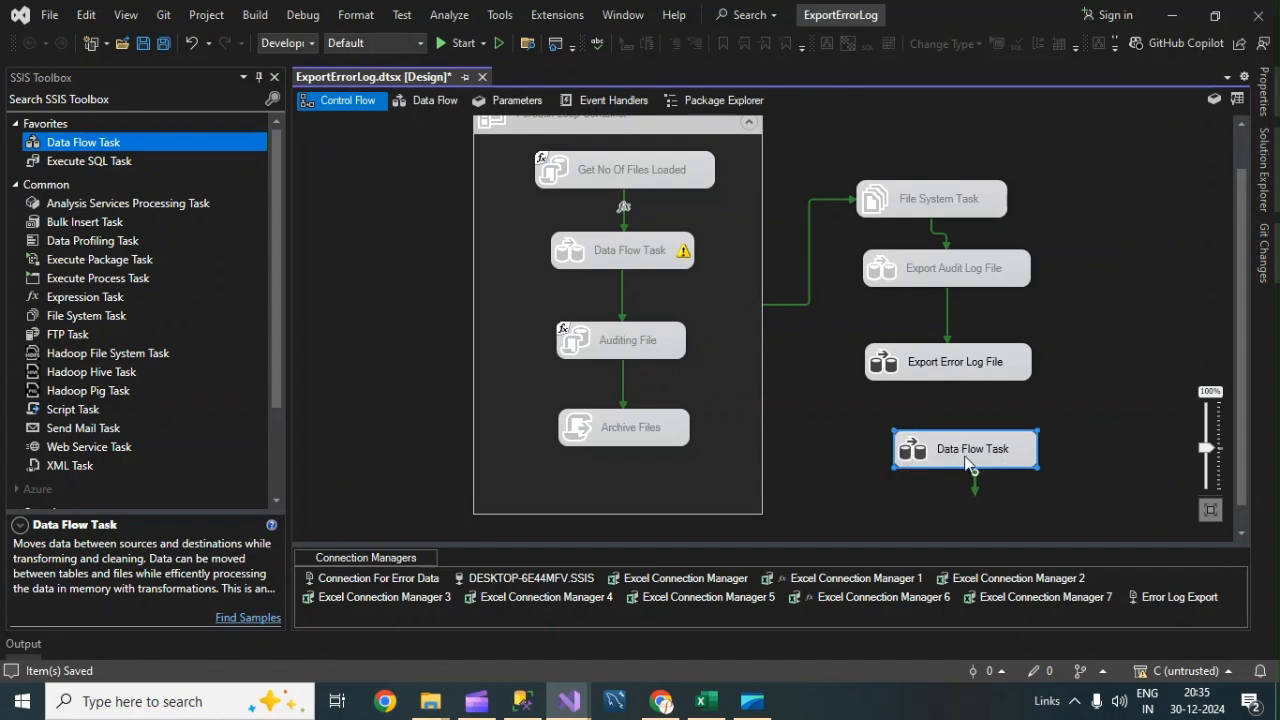
# Rename the new Data Flow Task to "Export Error Data log" and open its data flow.
pyautogui.click(960, 453)
pyautogui.write('Er')
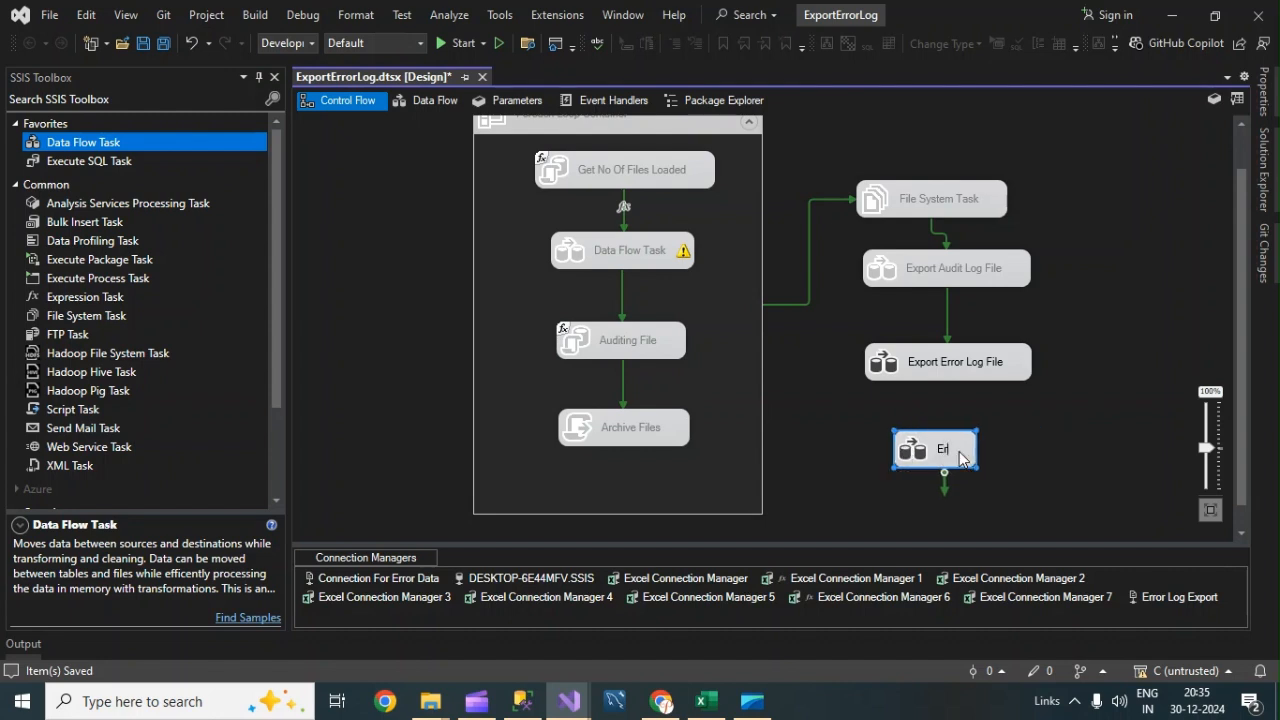
pyautogui.press('BackSpace')
pyautogui.write('xport')
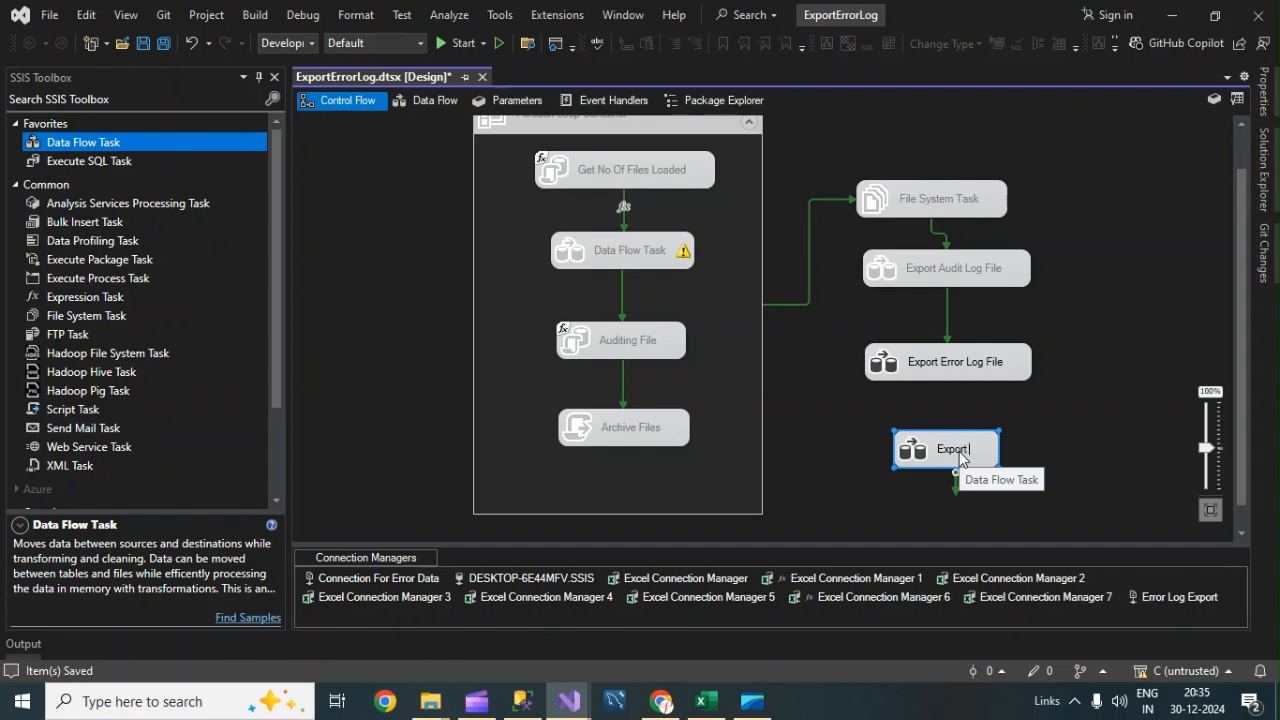
pyautogui.write('Error')
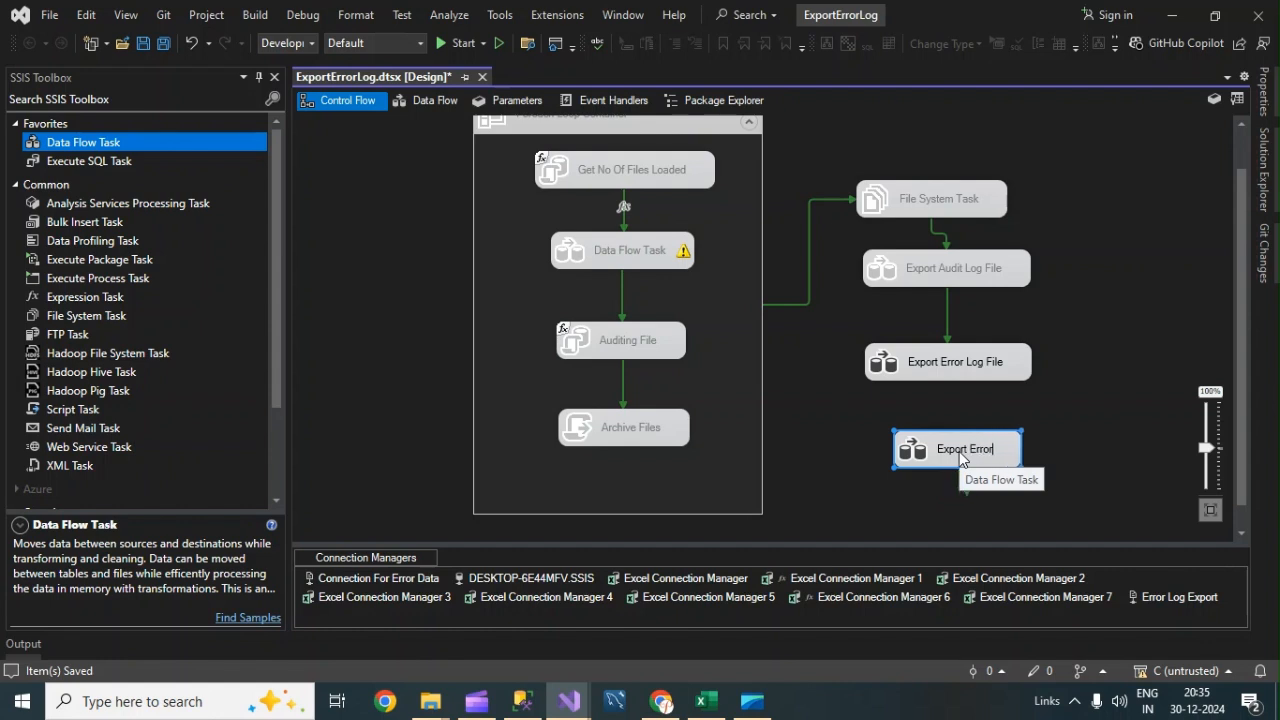
pyautogui.write(' Data')
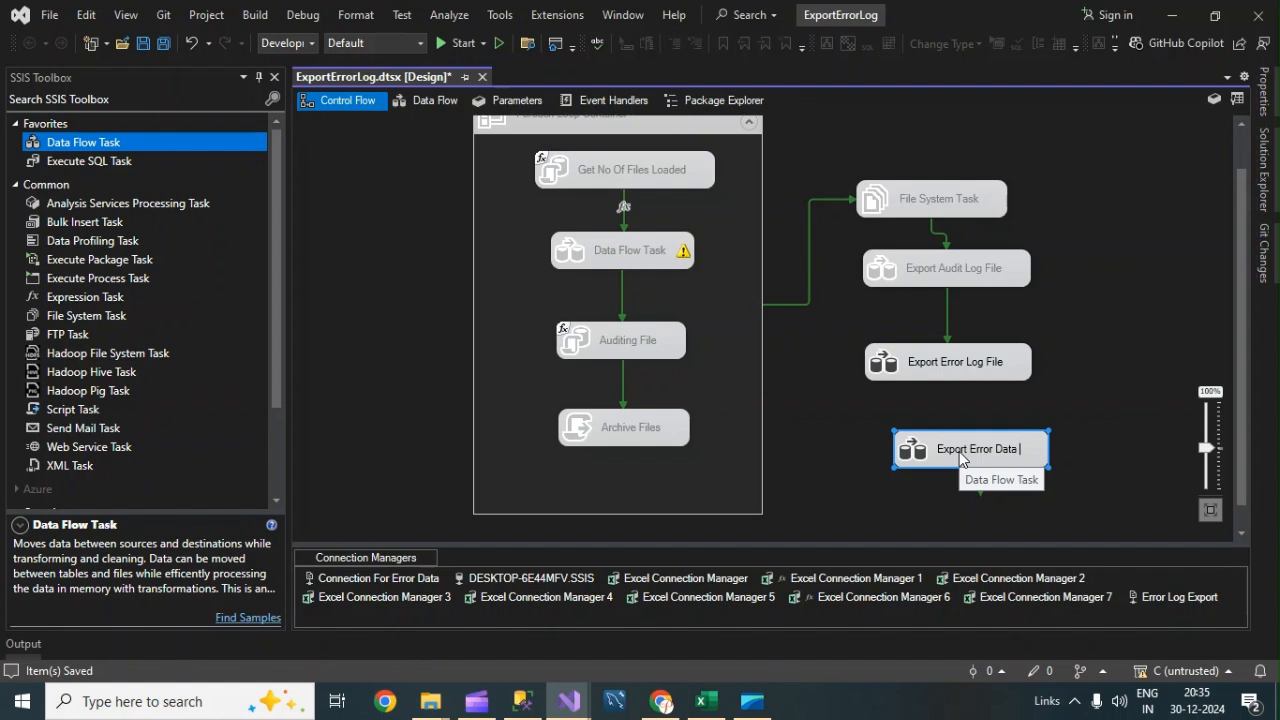
pyautogui.write(' log')
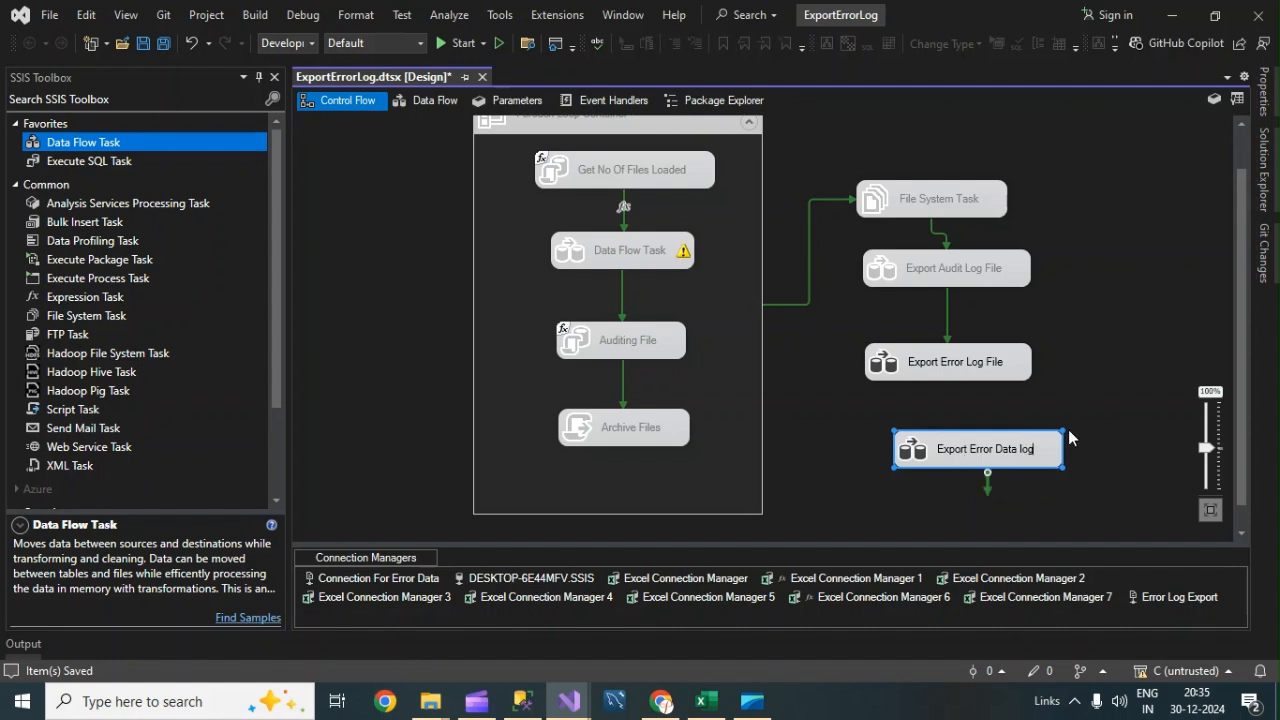
pyautogui.moveTo(987, 449); pyautogui.dragTo(950, 452)
pyautogui.doubleClick(946, 452)
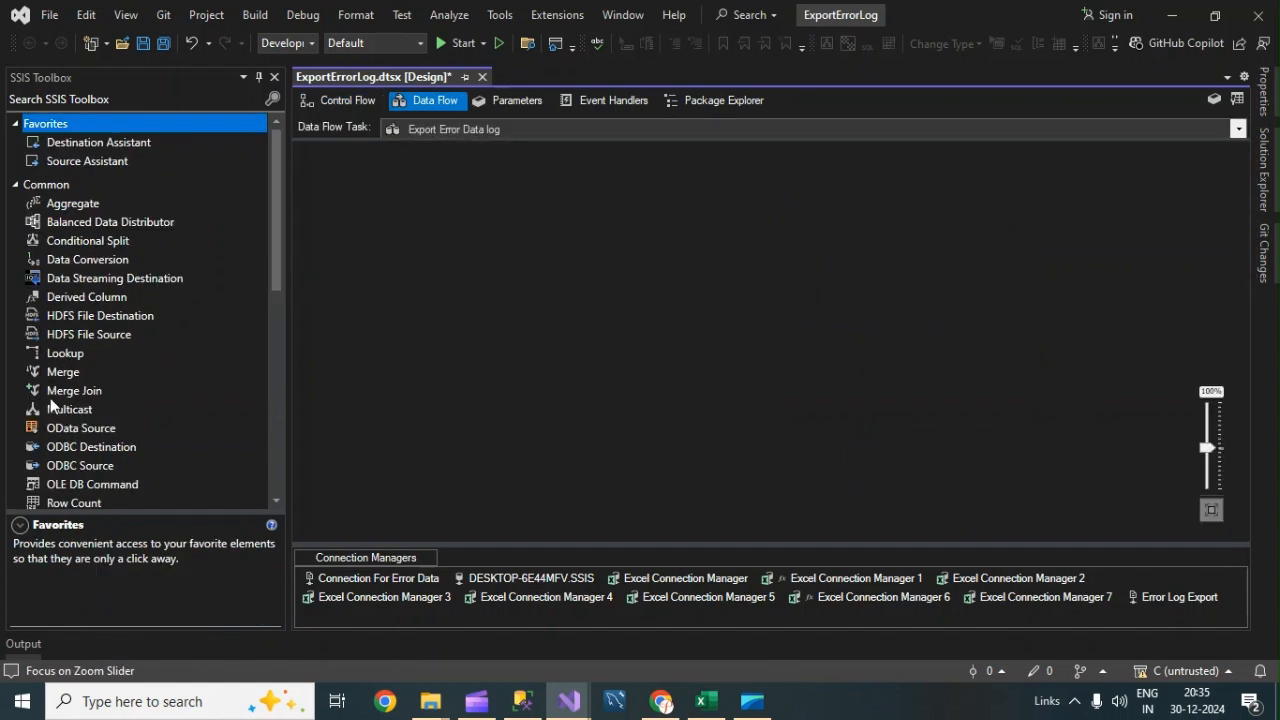
# Add an OLE DB Source to the Export Error Data log data flow.
pyautogui.scroll(-4, 150, 322)
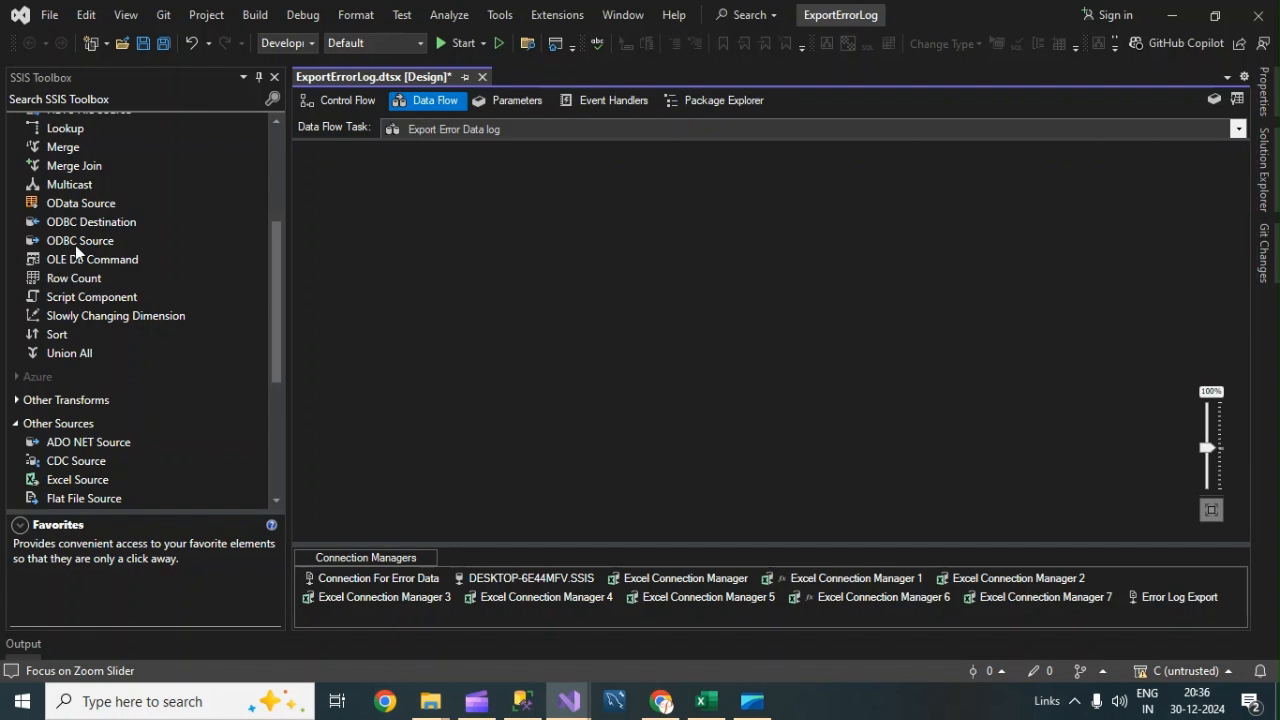
pyautogui.moveTo(277, 237); pyautogui.dragTo(257, 300)
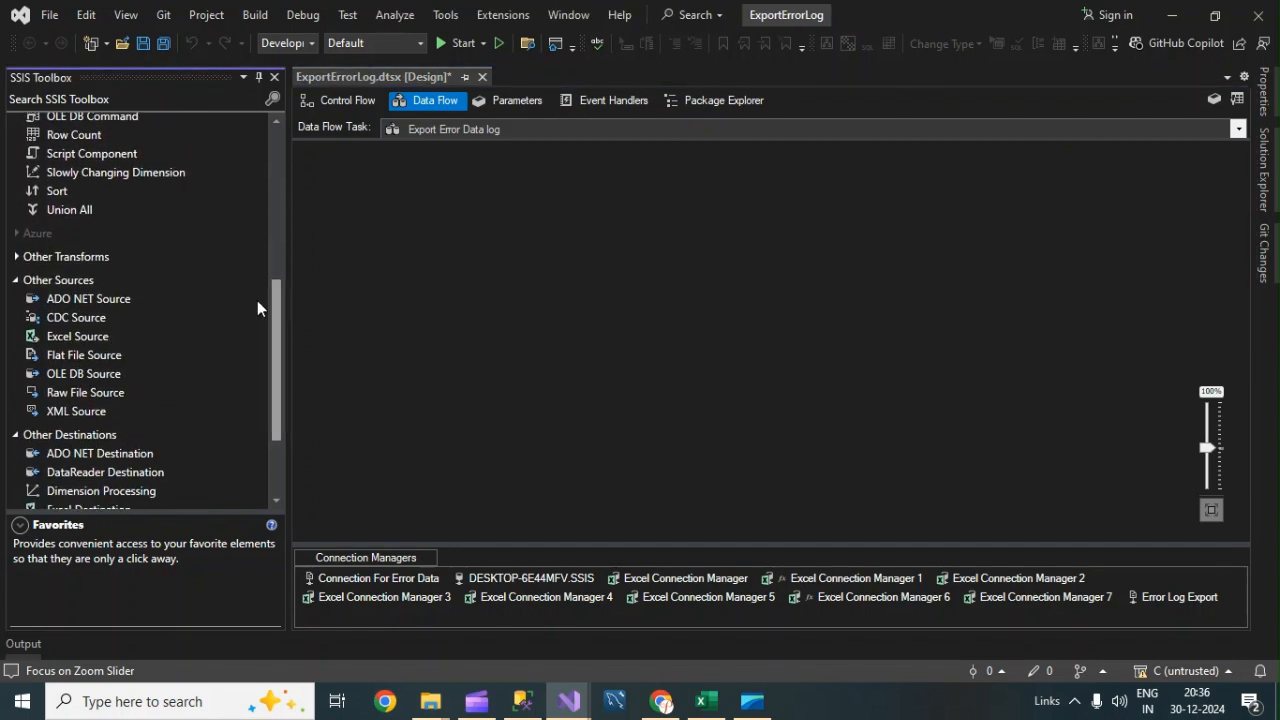
pyautogui.moveTo(76, 372); pyautogui.dragTo(571, 246)
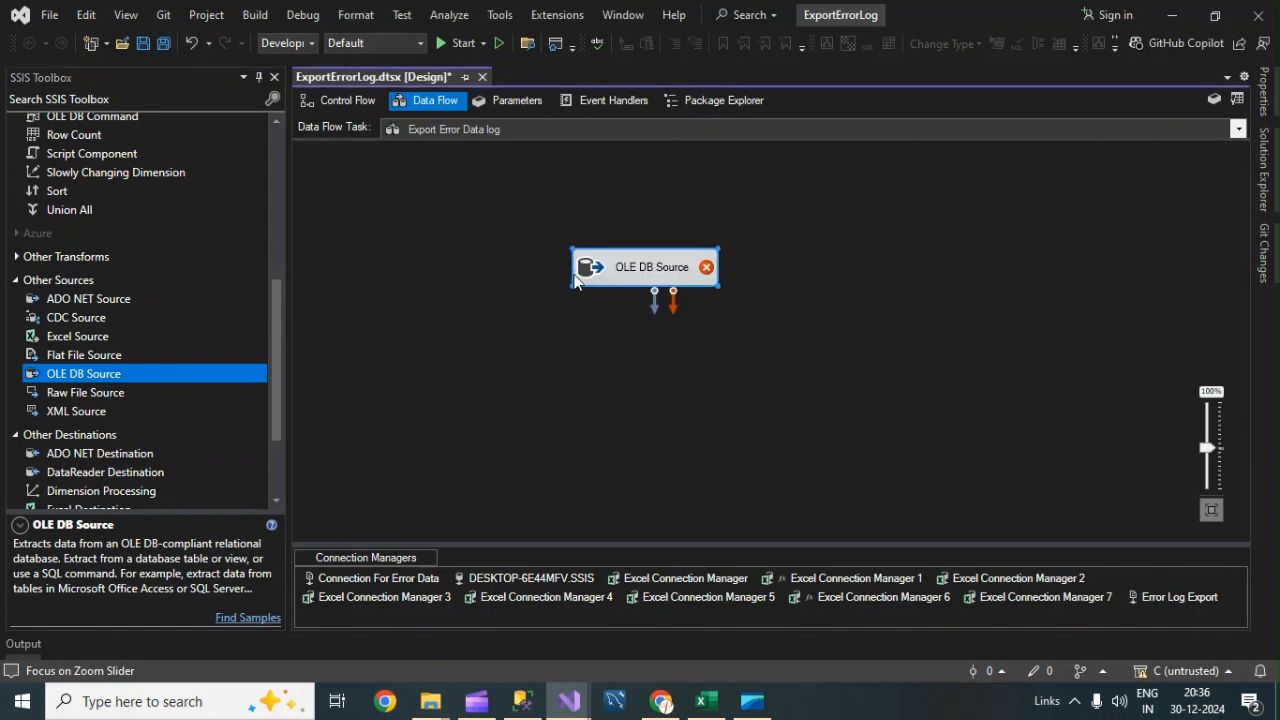
# Rename the OLE DB Source to "Select Error Data From DB".
pyautogui.click(637, 268)
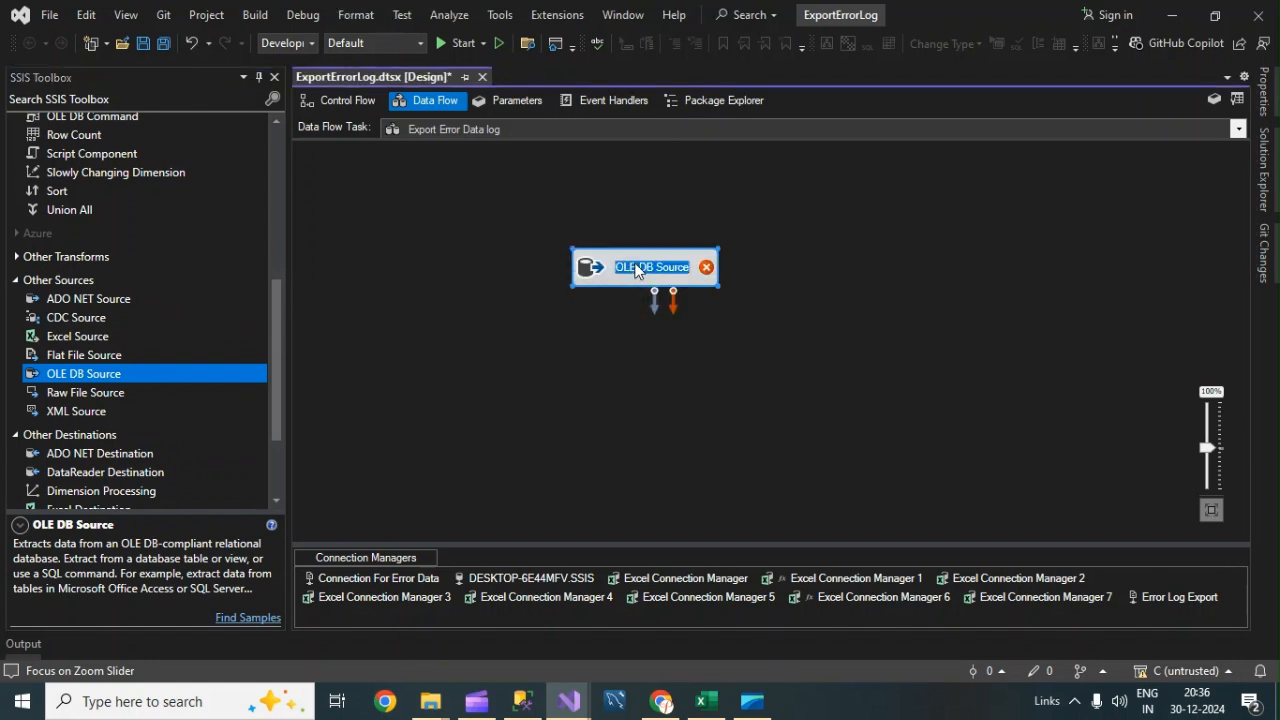
pyautogui.write('Select')
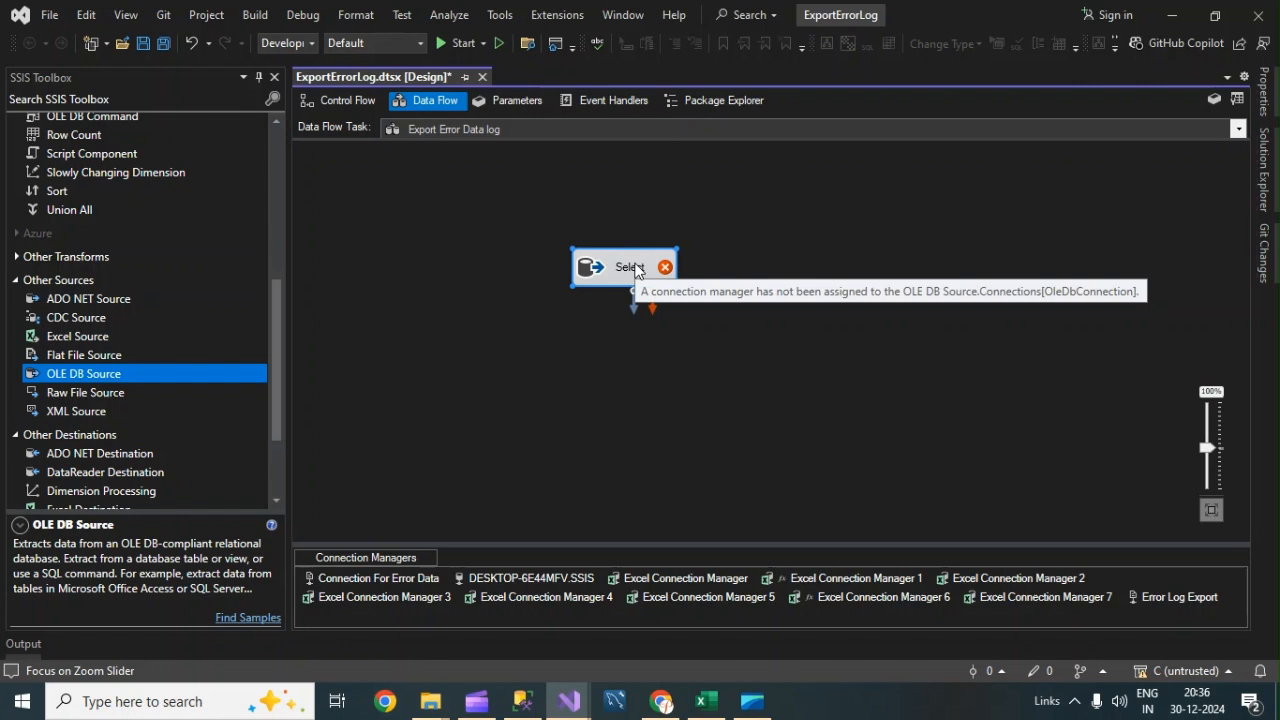
pyautogui.write(' Error Data ')
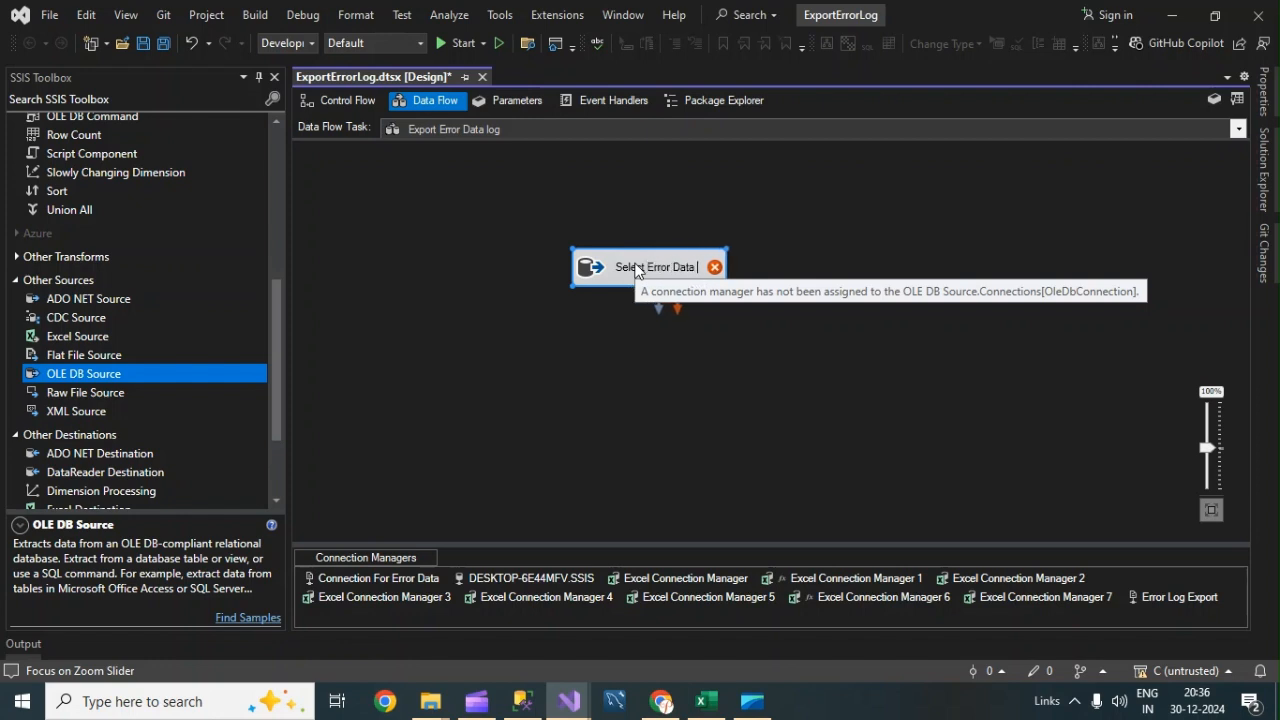
pyautogui.write('Frm DB')
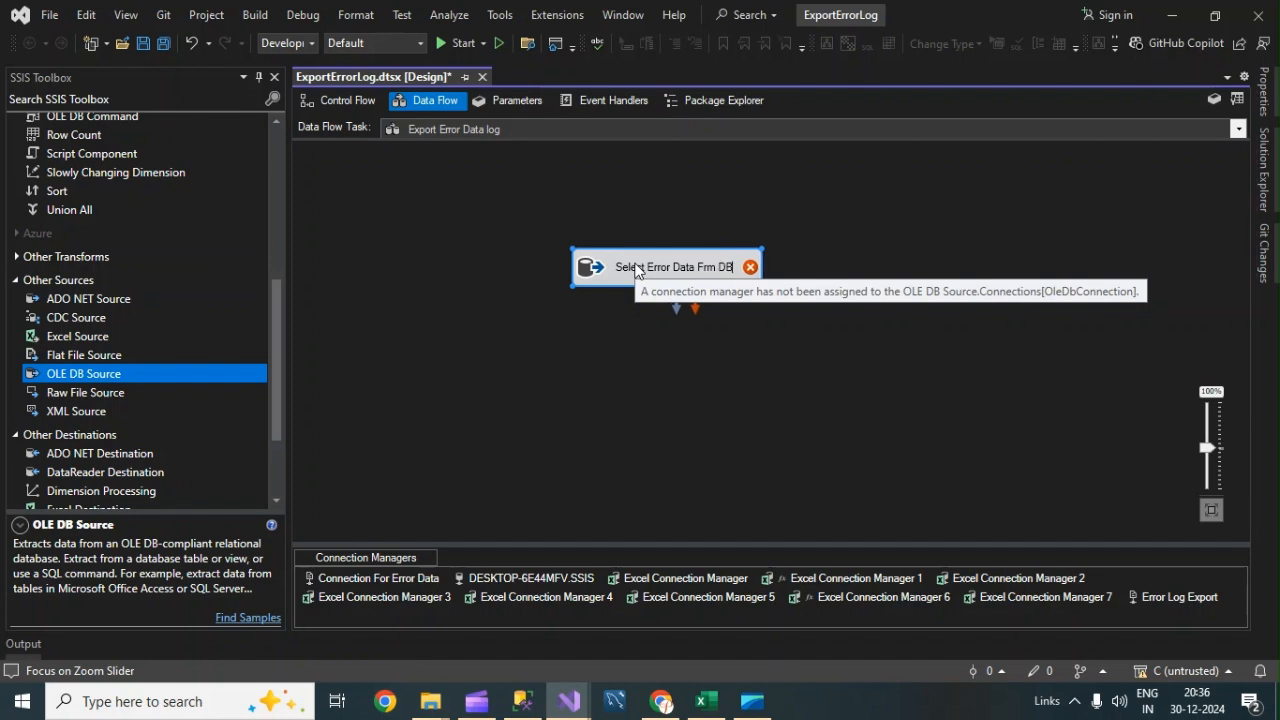
pyautogui.press('Return')
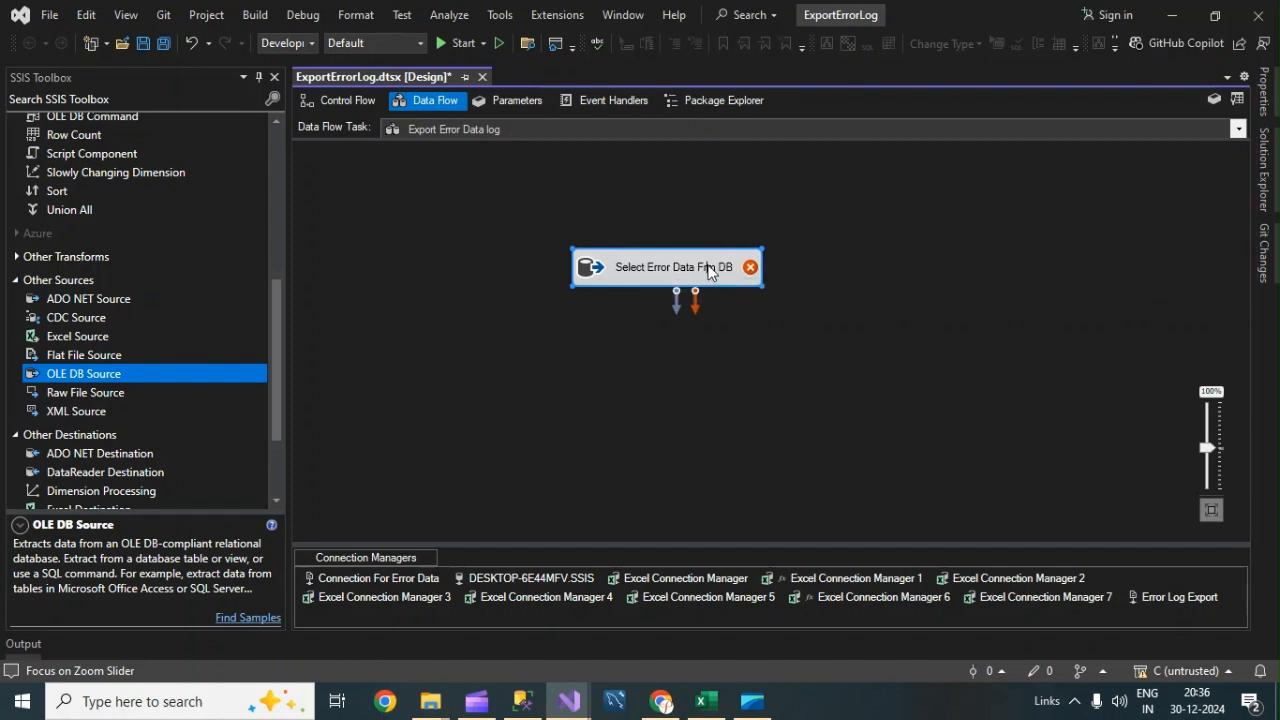
pyautogui.write('o')
pyautogui.click(831, 243)
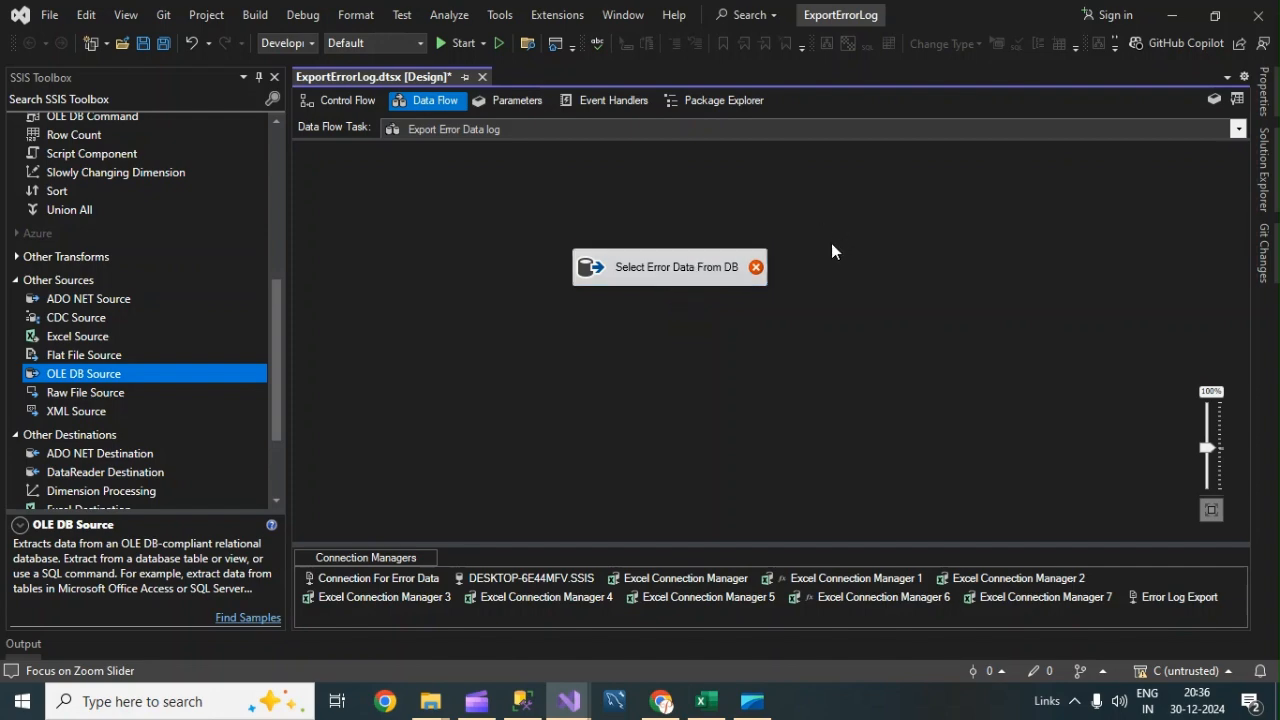
# Open the source's editor and set its data access mode to SQL command.
pyautogui.doubleClick(667, 267)
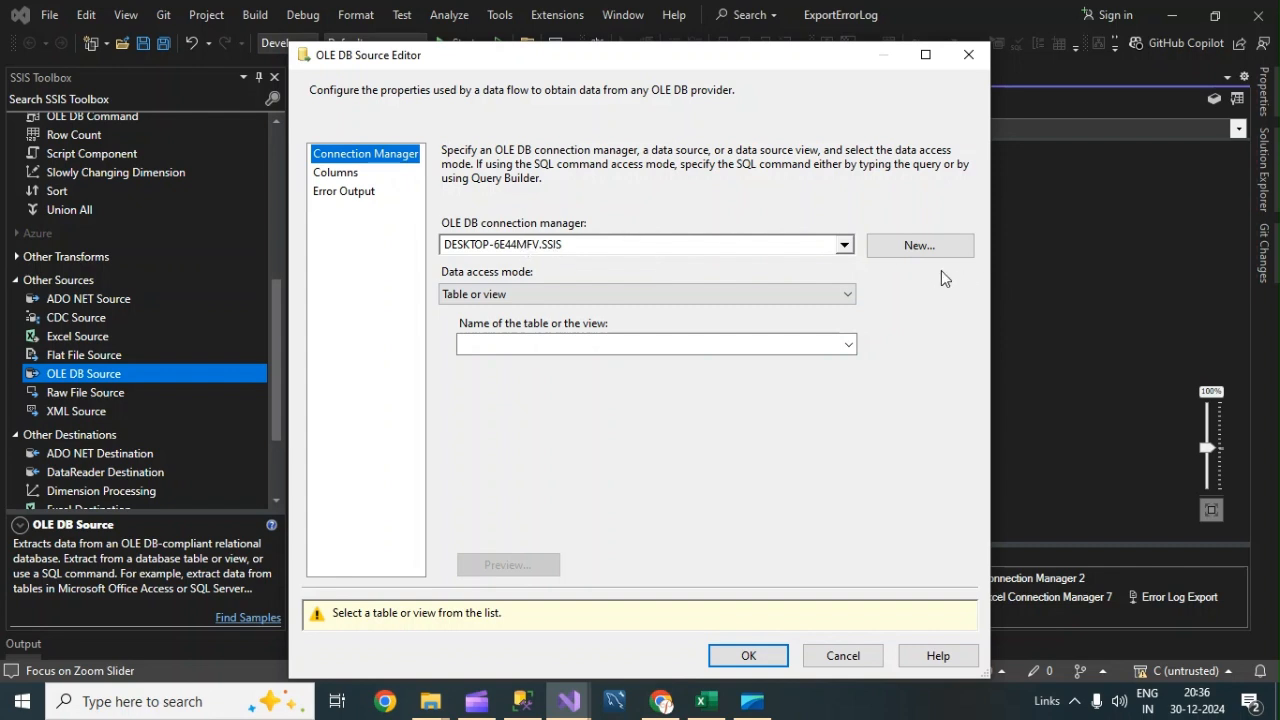
pyautogui.click(729, 294)
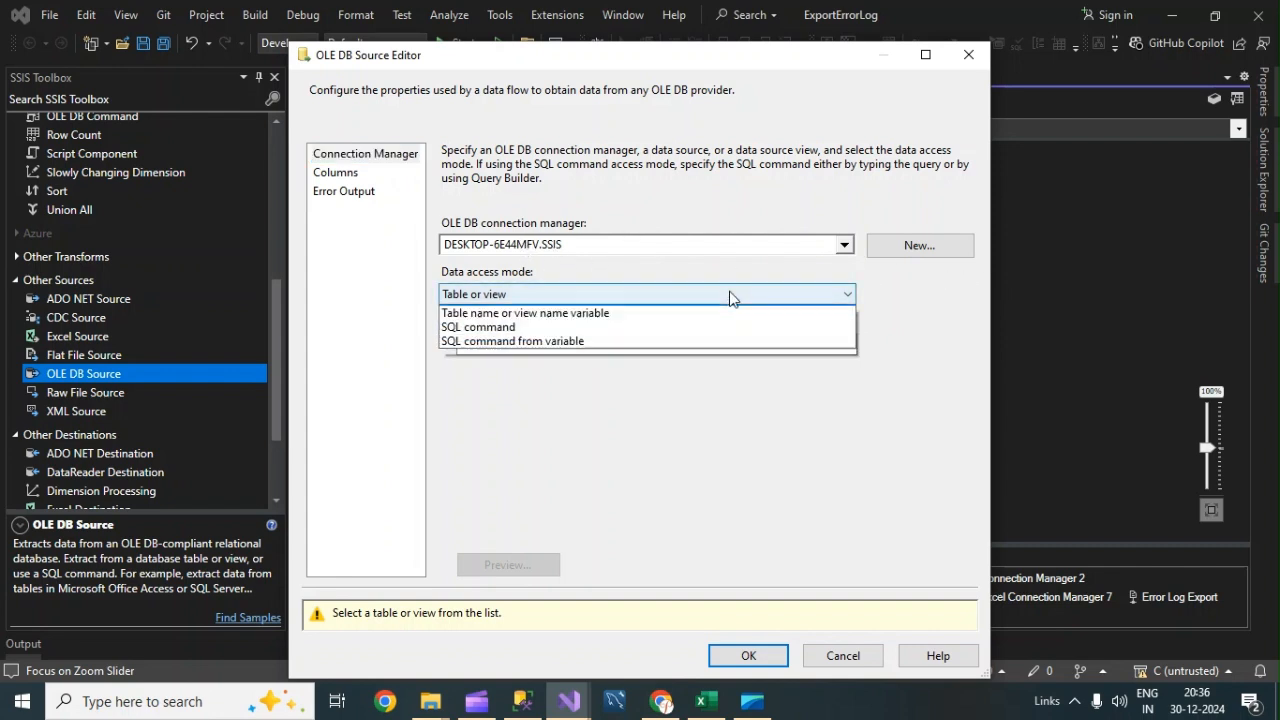
pyautogui.click(467, 342)
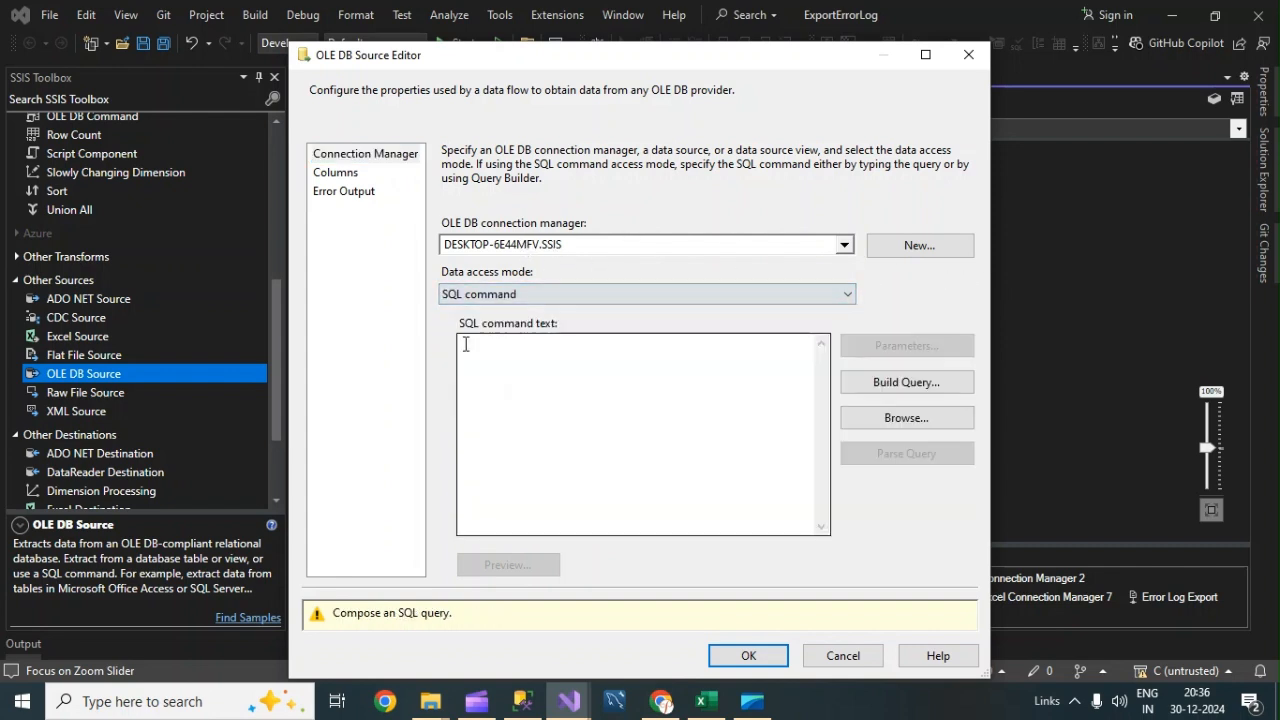
# Switch to SQL Server Management Studio, script a SELECT for ImportErrorLog without TOP (1000), and copy the whole query.
pyautogui.click(535, 705)
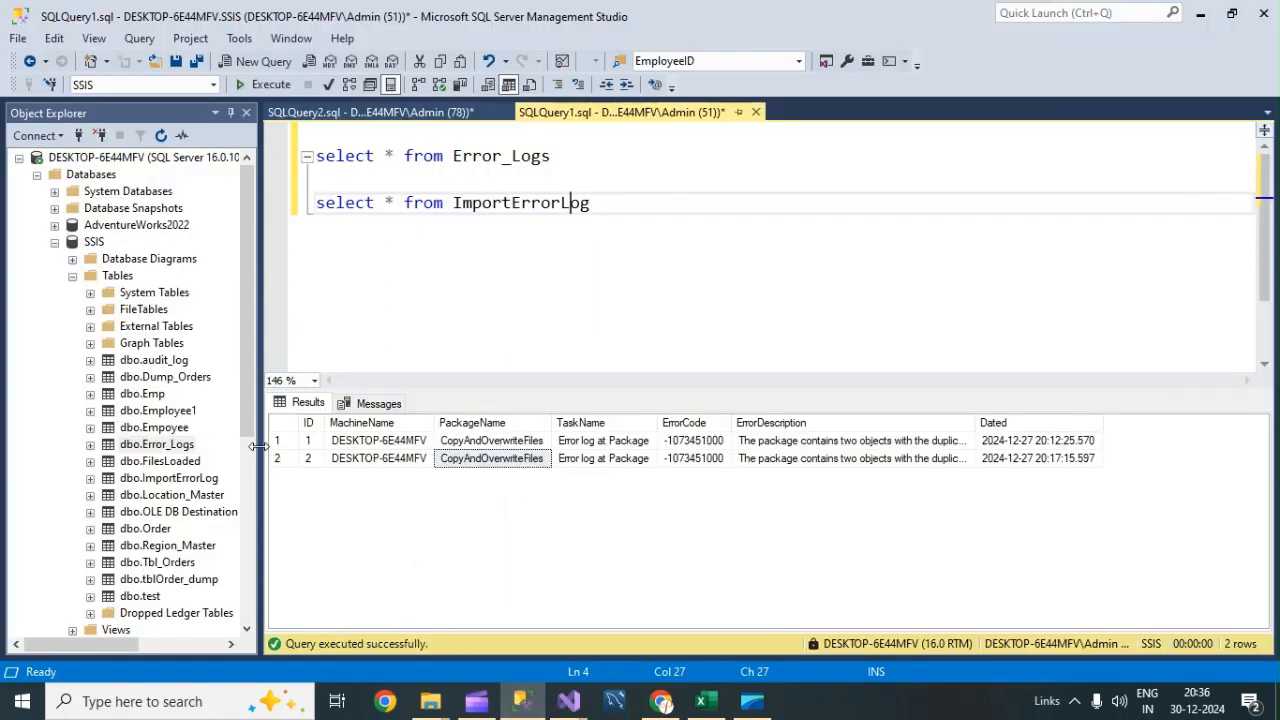
pyautogui.click(160, 480)
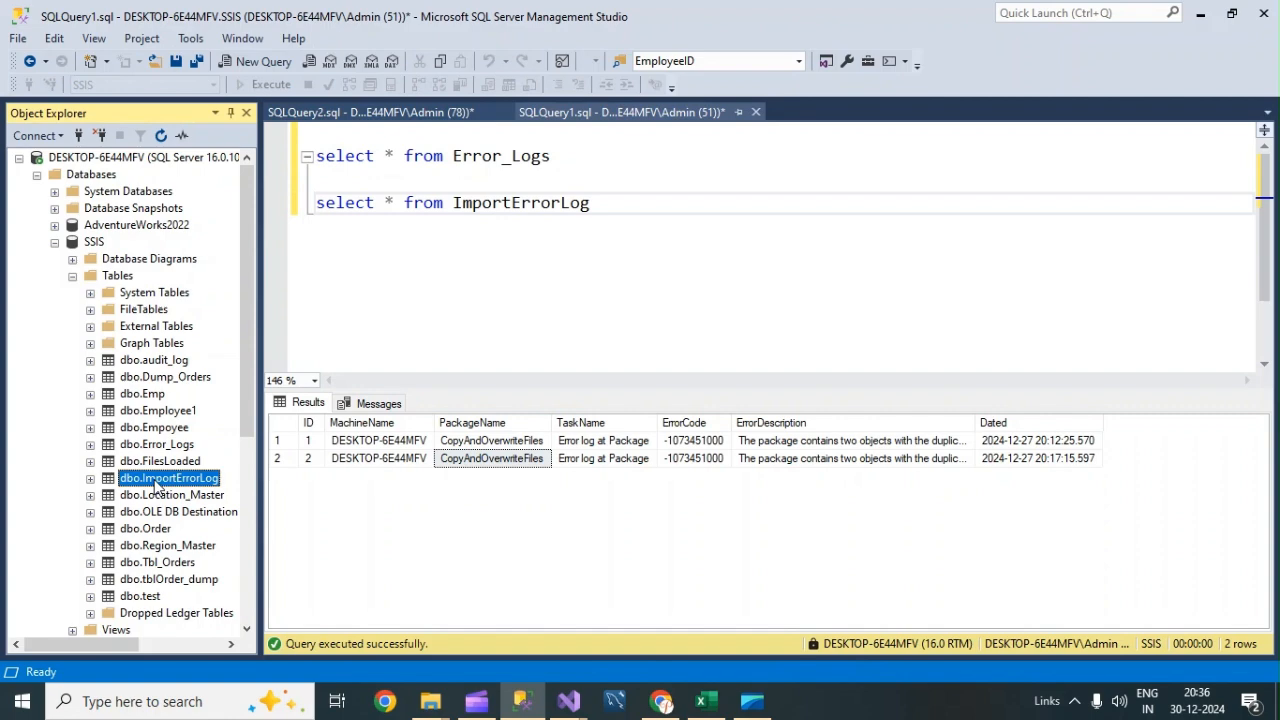
pyautogui.rightClick(157, 486)
pyautogui.click(210, 315)
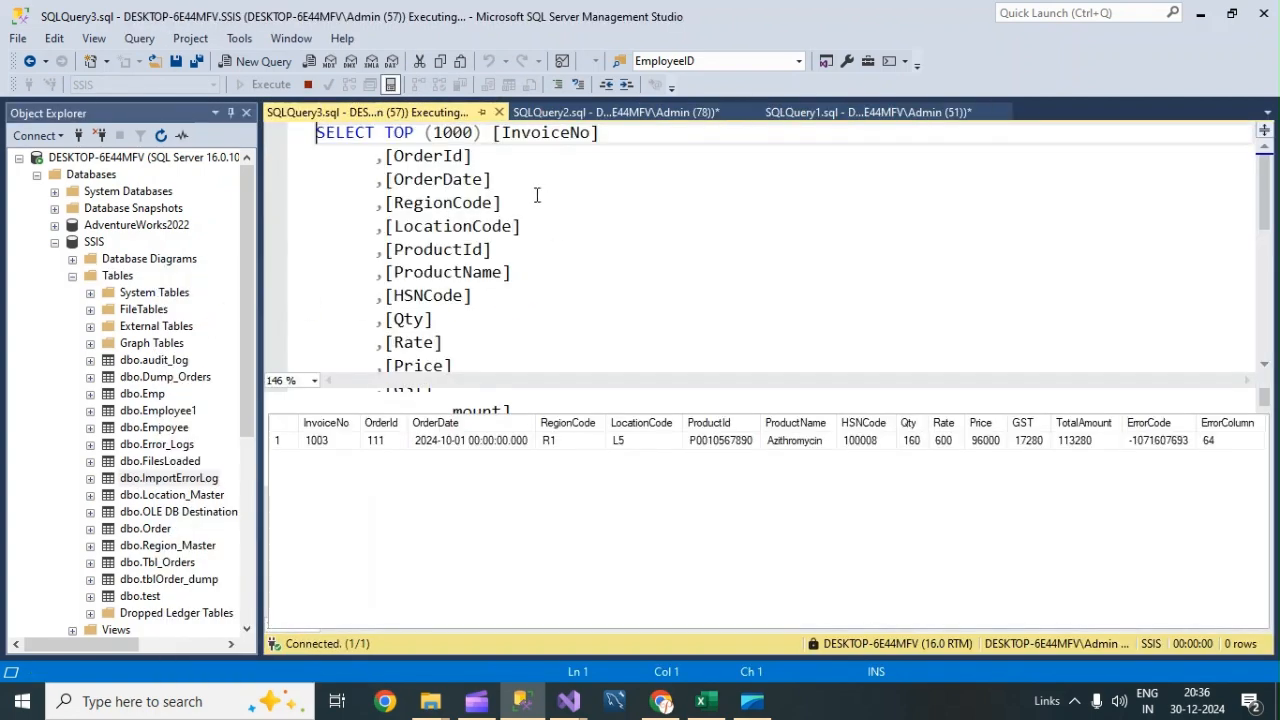
pyautogui.moveTo(481, 132); pyautogui.dragTo(361, 142)
pyautogui.press('BackSpace')
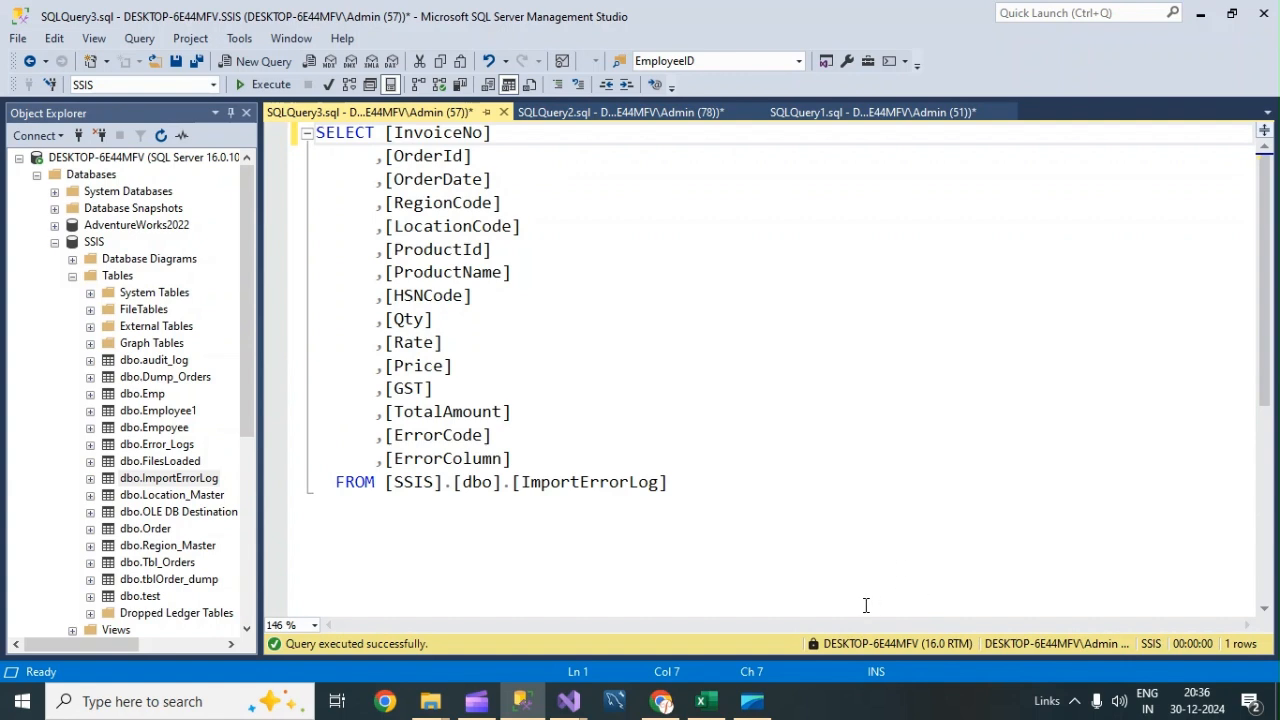
pyautogui.moveTo(760, 540); pyautogui.dragTo(386, 202)
pyautogui.hotkey('ctrl', 'a')
pyautogui.hotkey('ctrl', 'c')
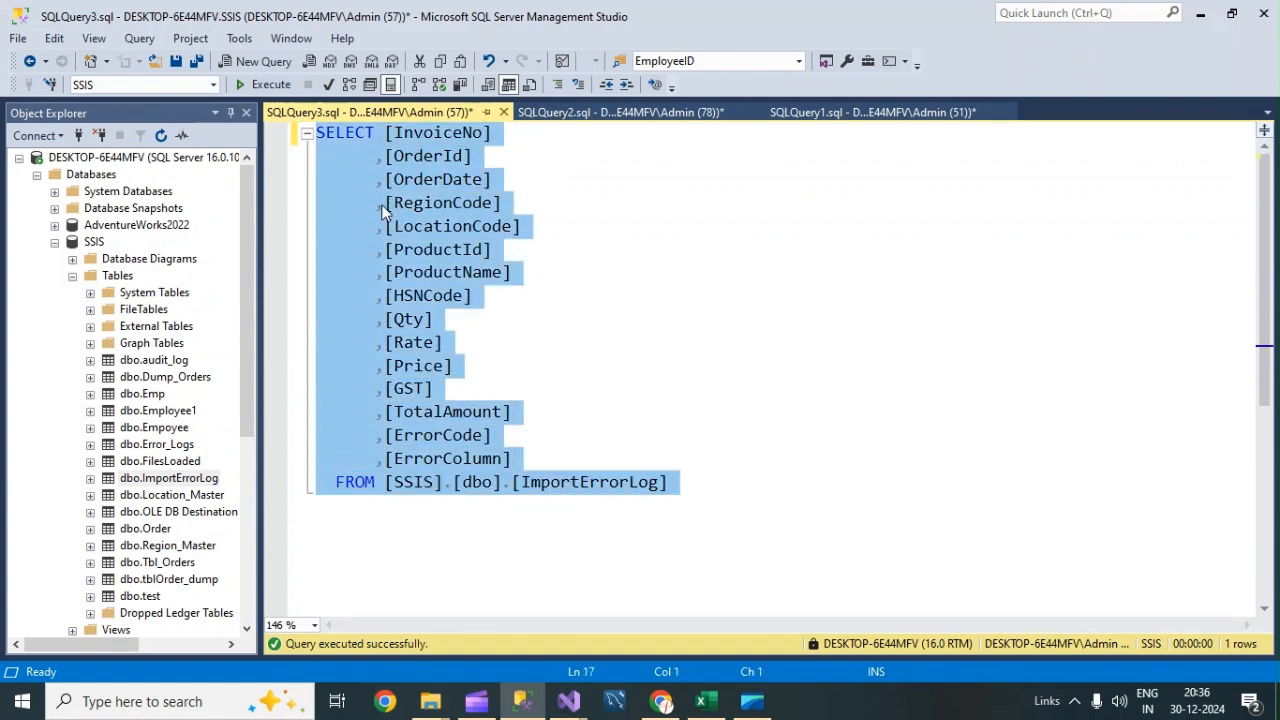
# Paste the query as the source's SQL command, aliasing ErrorCode as ErrorId and ErrorColumn as ErrorCol.
pyautogui.click(568, 701)
pyautogui.click(695, 595)
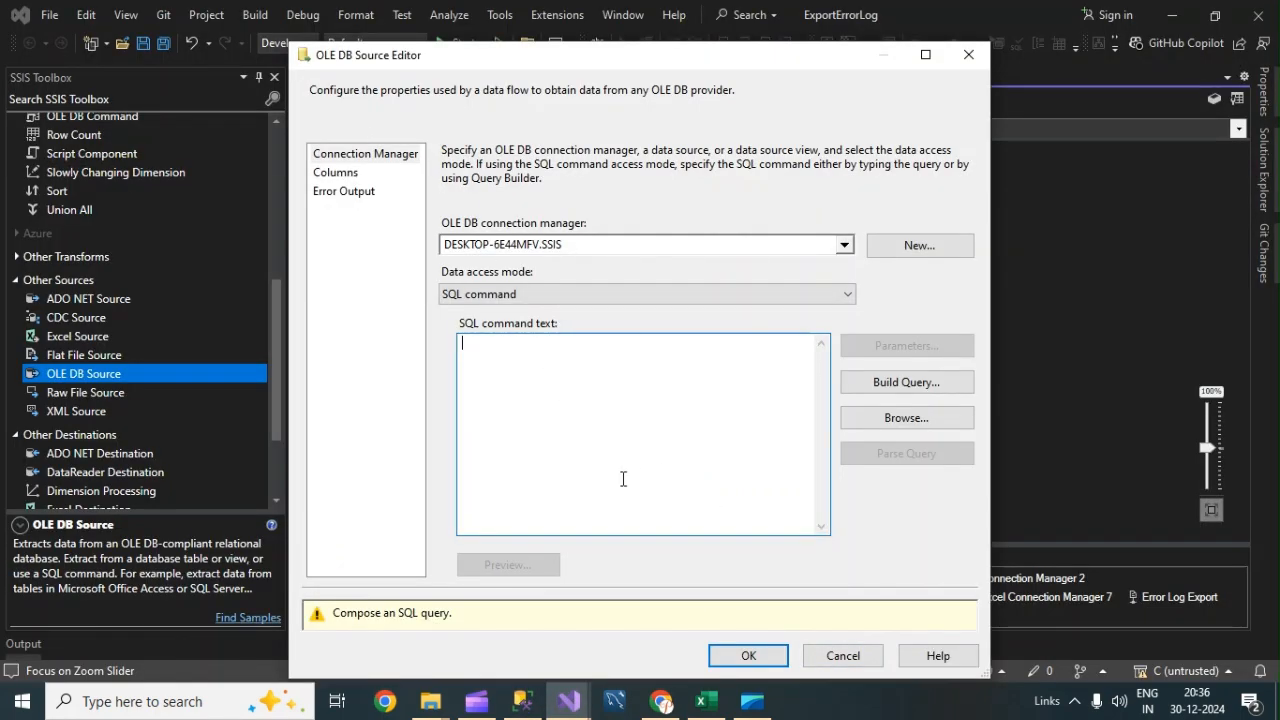
pyautogui.hotkey('ctrl', 'v')
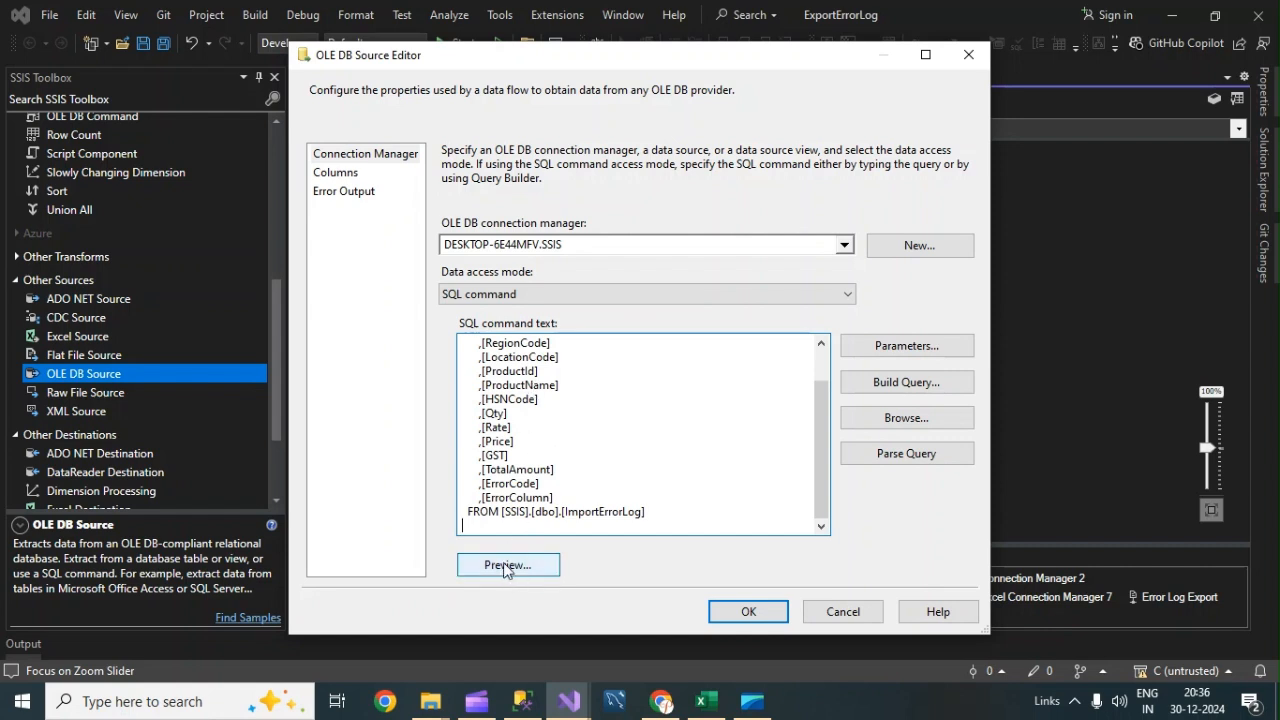
pyautogui.click(554, 481)
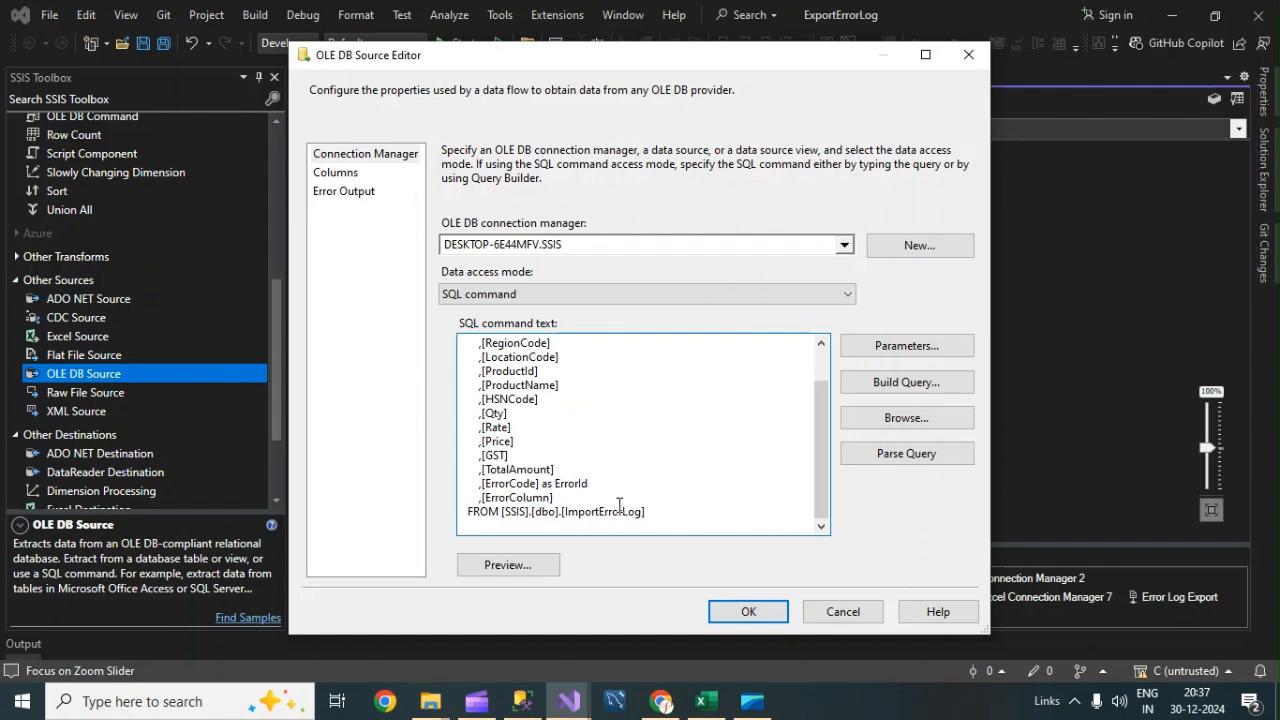
pyautogui.click(587, 498)
pyautogui.write('as ErrorCol')
# Preview the query results and close the preview.
pyautogui.click(496, 566)
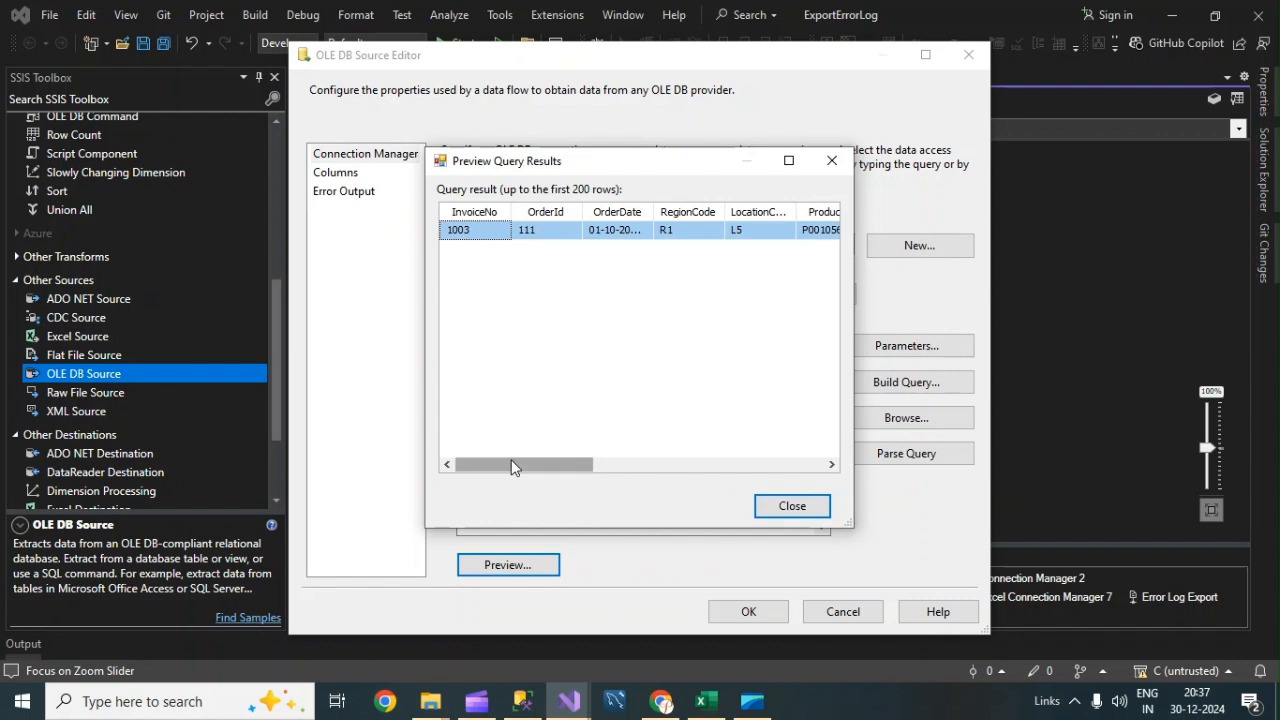
pyautogui.moveTo(512, 468); pyautogui.dragTo(789, 464)
pyautogui.click(789, 506)
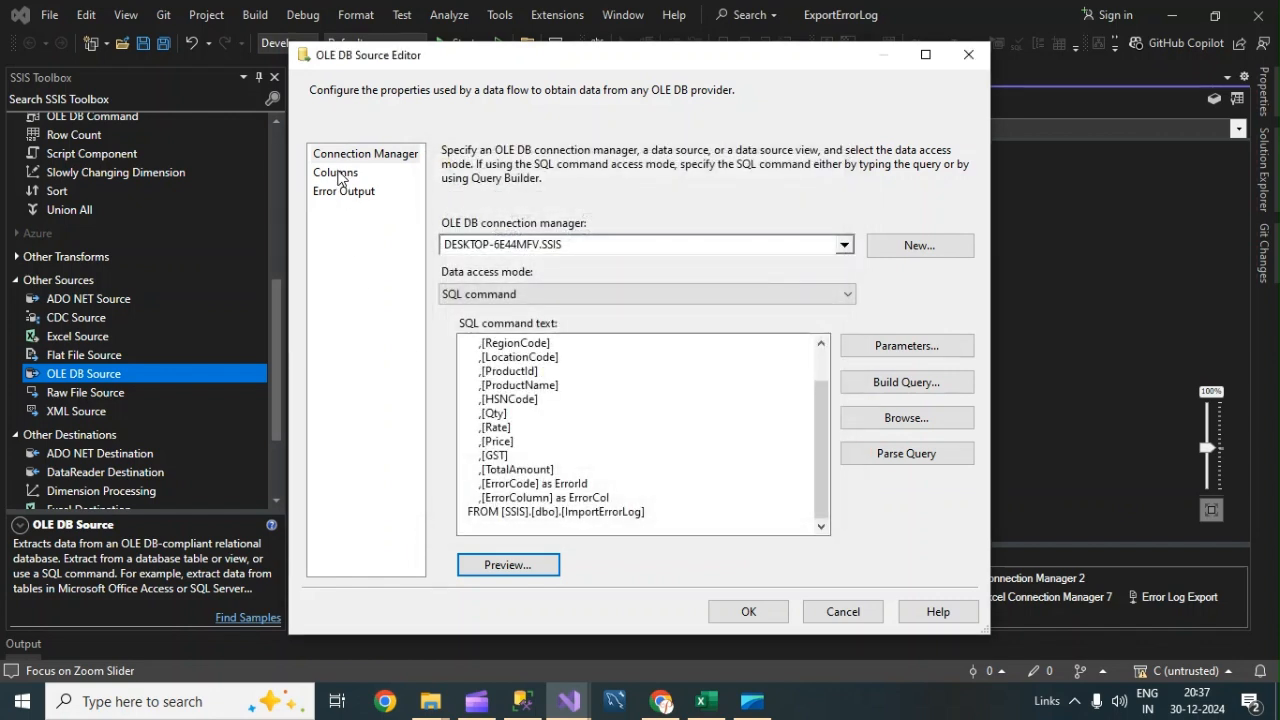
# Review the source's output columns and confirm the editor.
pyautogui.click(337, 173)
pyautogui.scroll(-3, 525, 418)
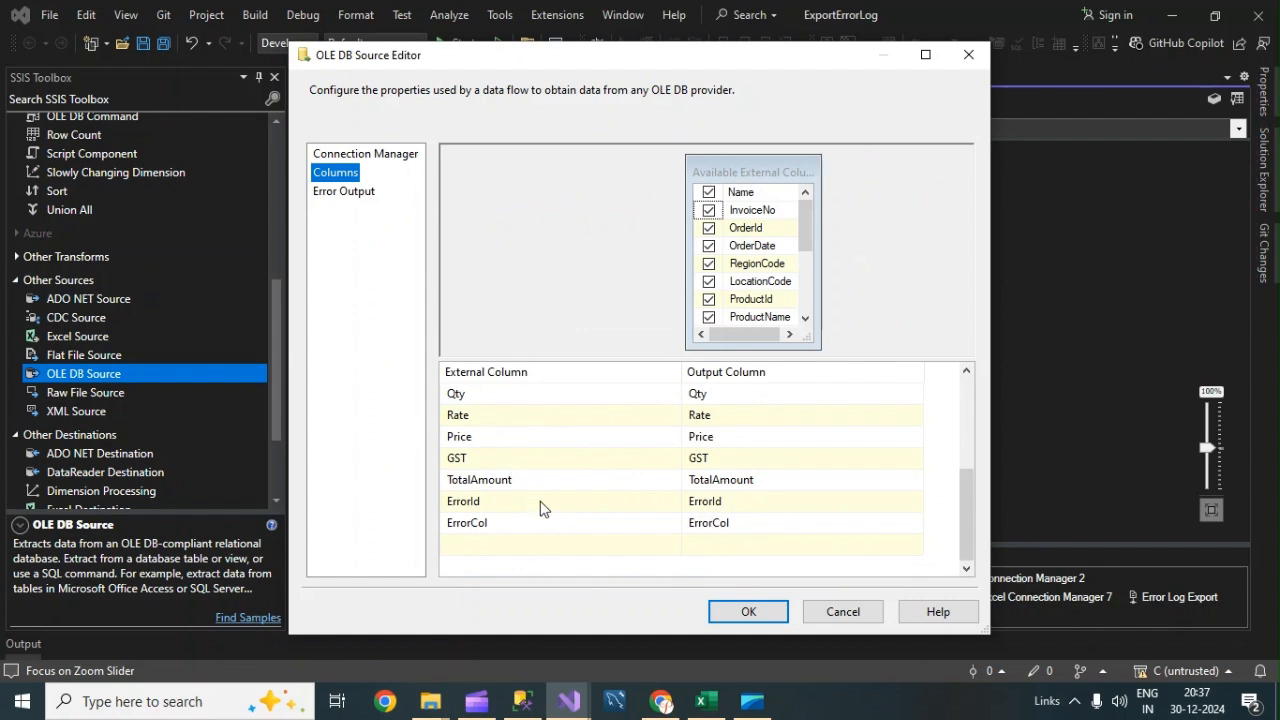
pyautogui.moveTo(503, 467)
pyautogui.click(738, 610)
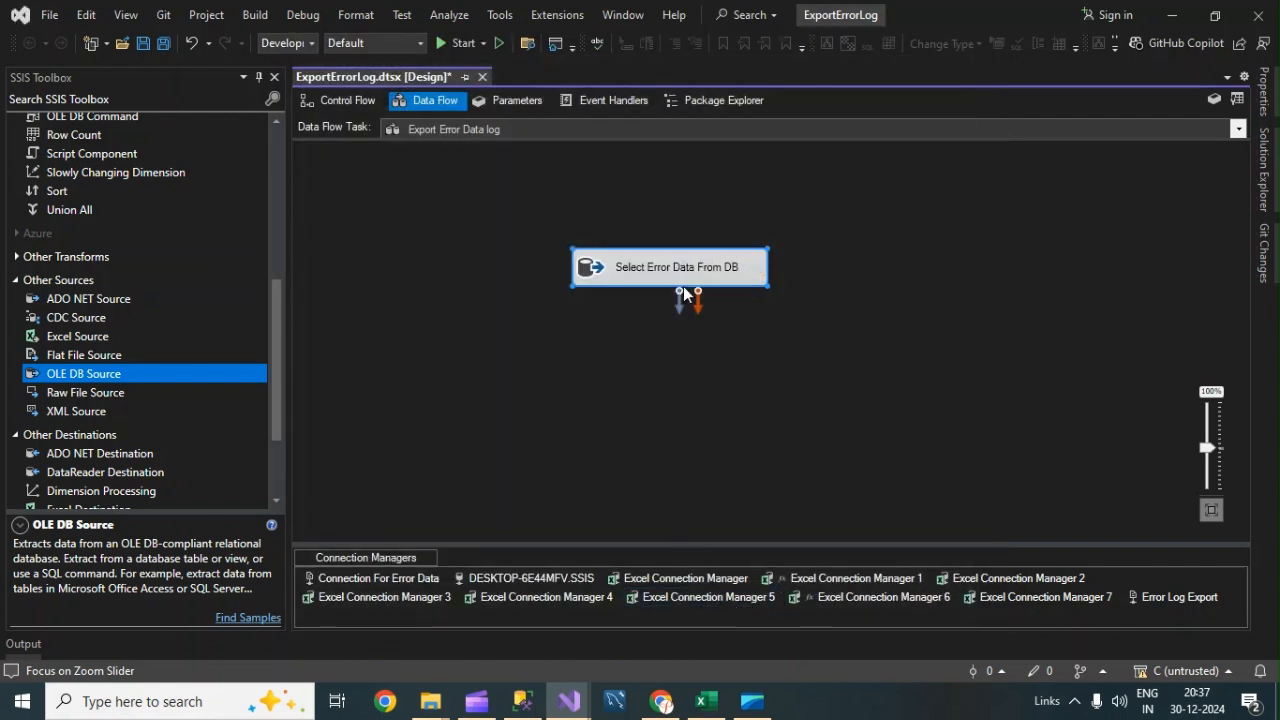
# Move the source component up and add an Excel Destination to the data flow.
pyautogui.moveTo(648, 267); pyautogui.dragTo(582, 221)
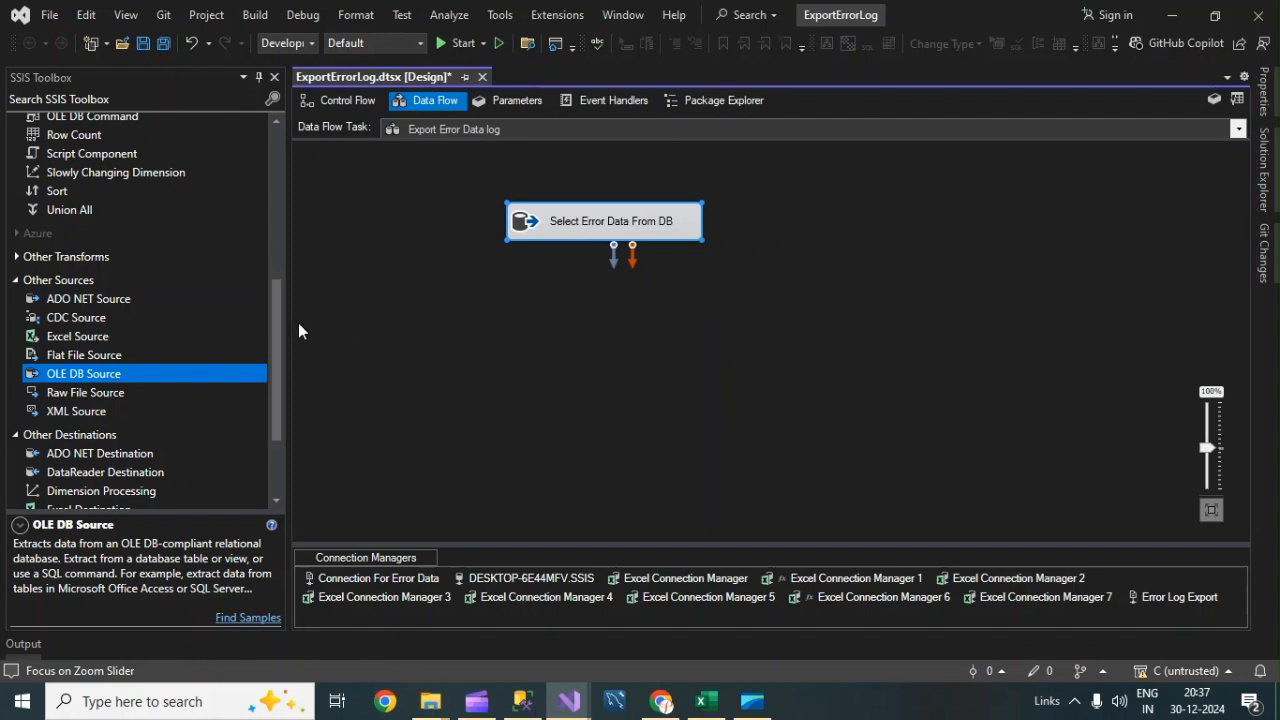
pyautogui.moveTo(280, 306); pyautogui.dragTo(264, 405)
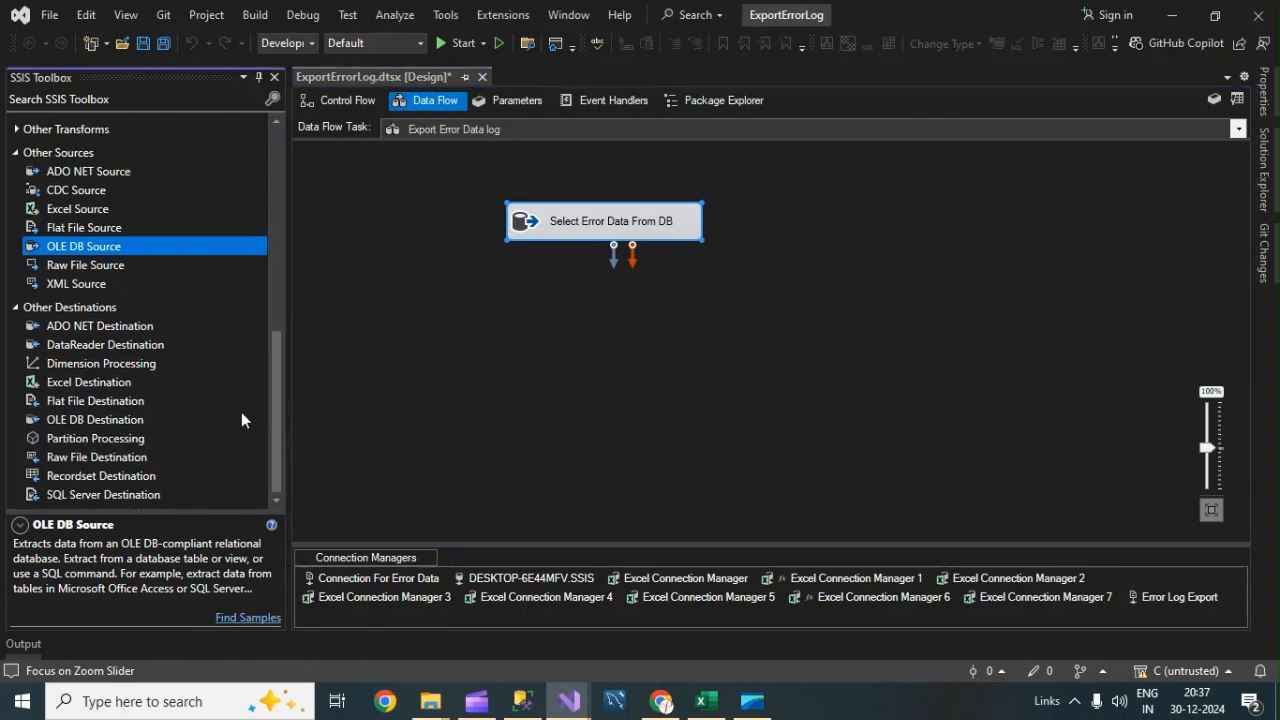
pyautogui.click(57, 312)
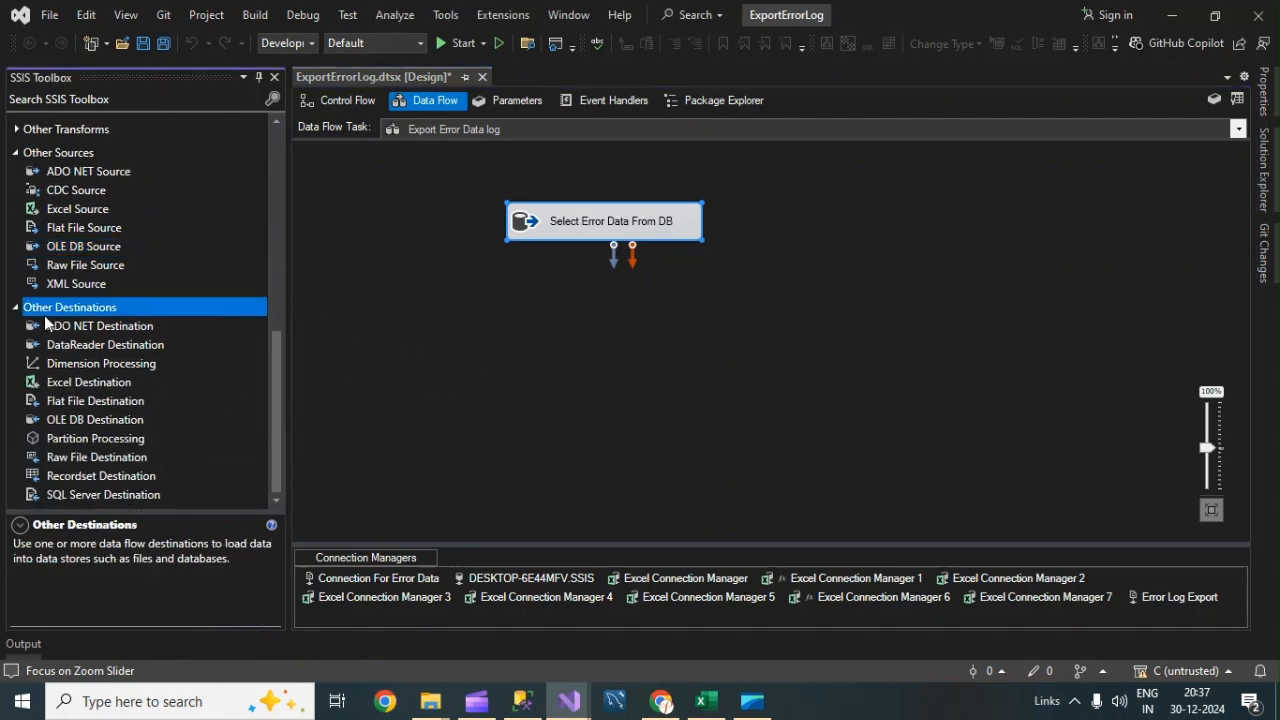
pyautogui.click(65, 385)
pyautogui.doubleClick(67, 388)
pyautogui.moveTo(67, 388); pyautogui.dragTo(577, 367)
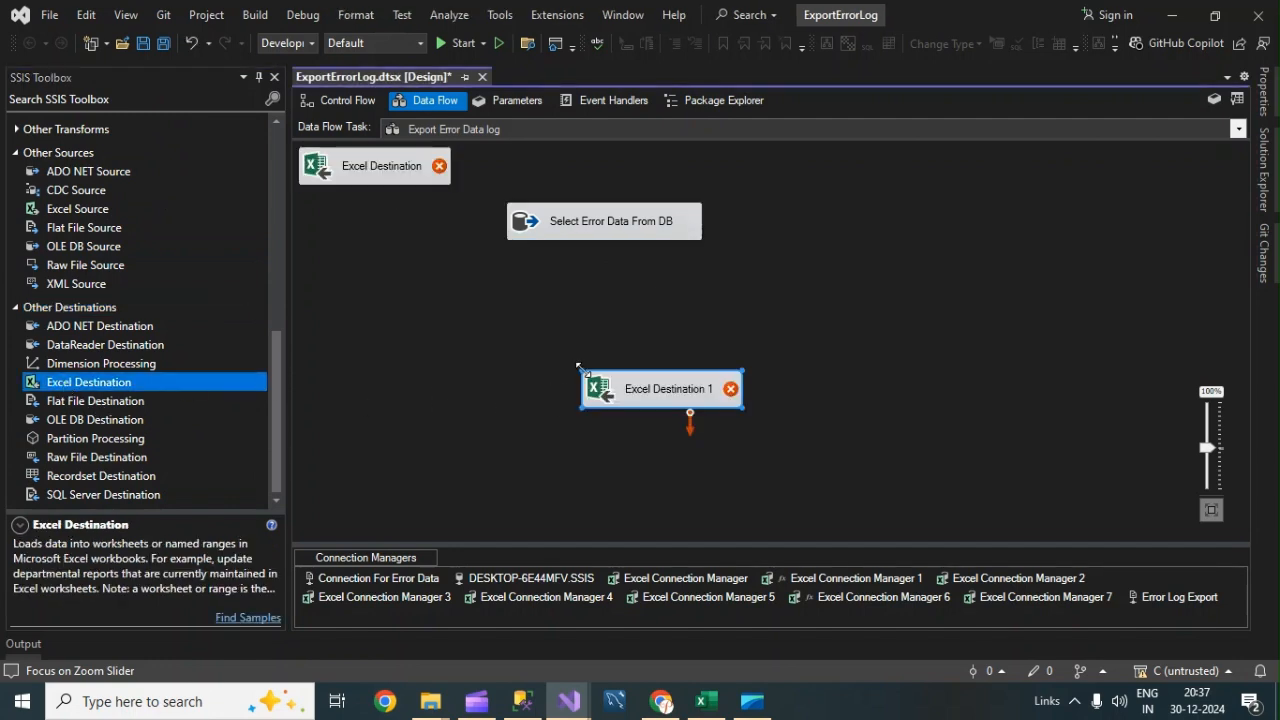
# Delete the extra Excel Destination and reposition the remaining one.
pyautogui.click(381, 170)
pyautogui.press('Delete')
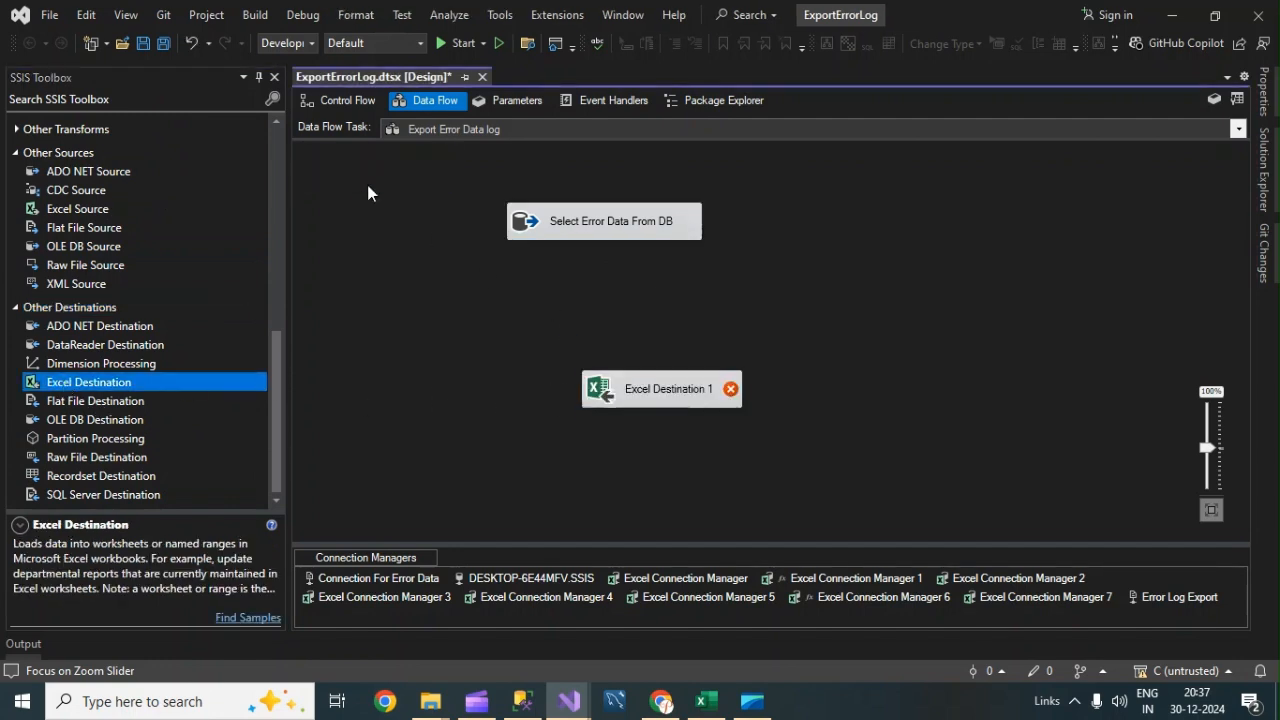
pyautogui.click(638, 388)
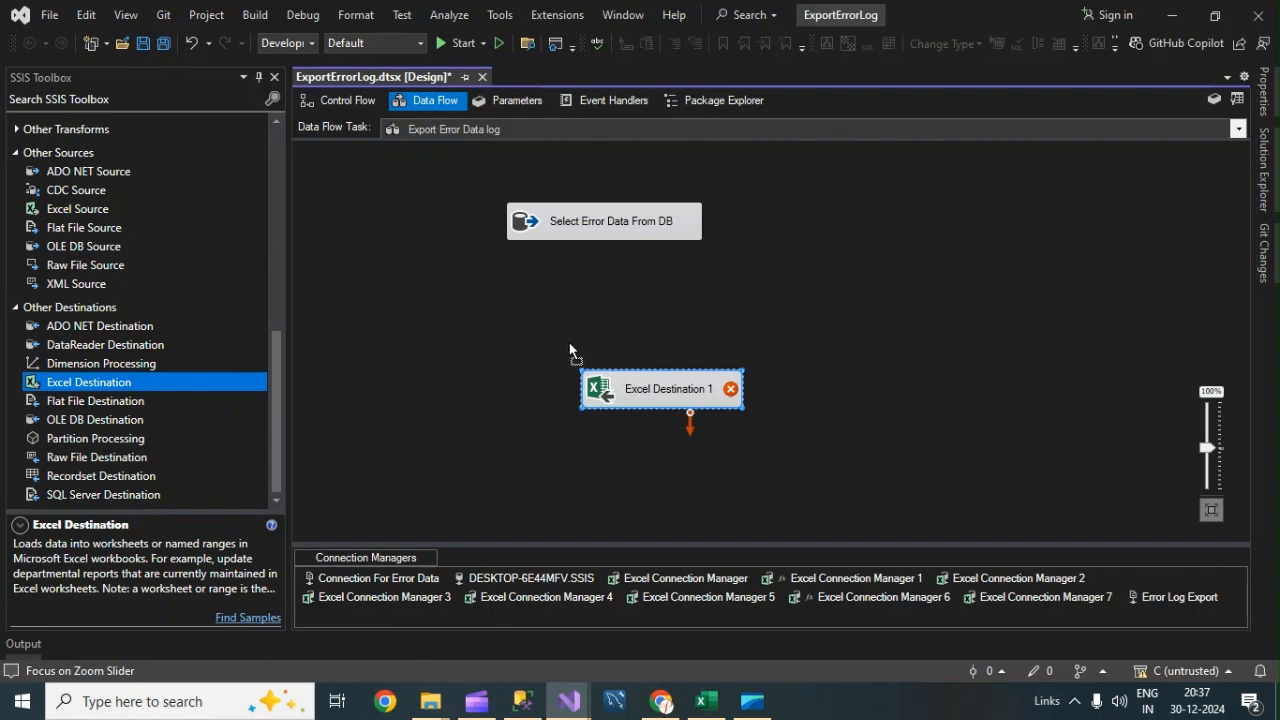
pyautogui.moveTo(608, 386); pyautogui.dragTo(614, 386)
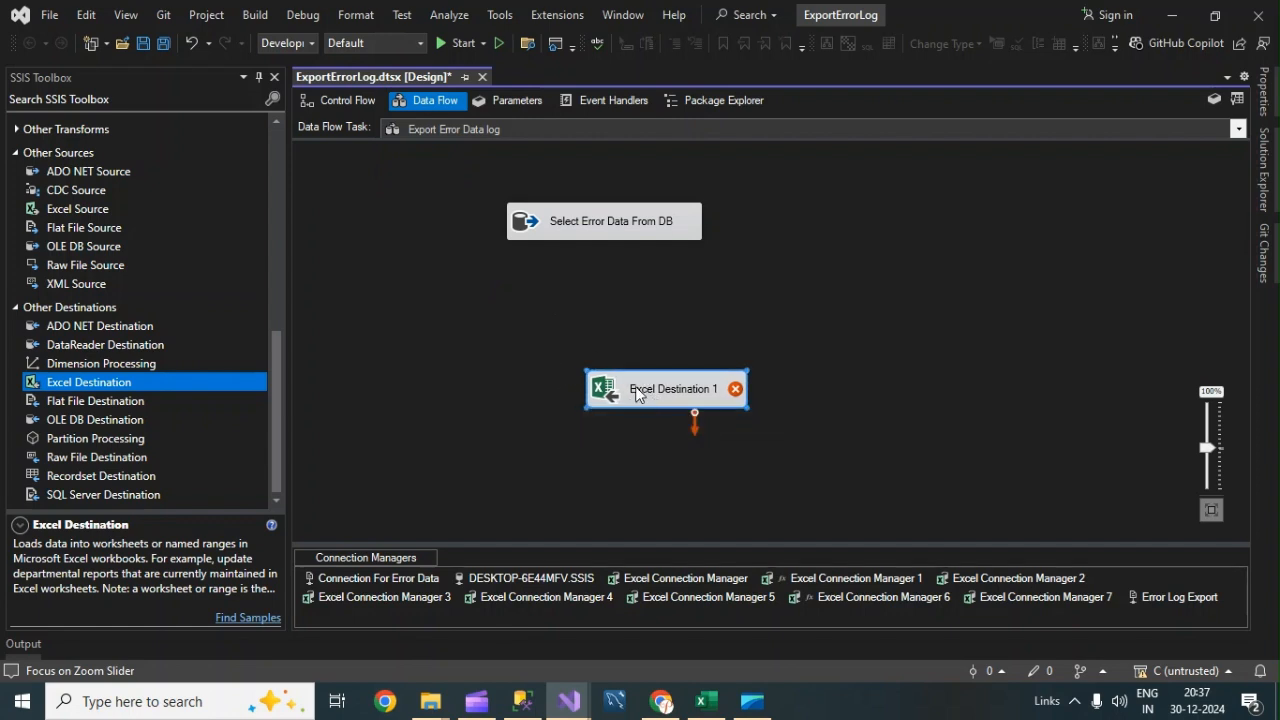
# Rename the Excel destination as "Export into Excel File".
pyautogui.click(635, 390)
pyautogui.write('E')
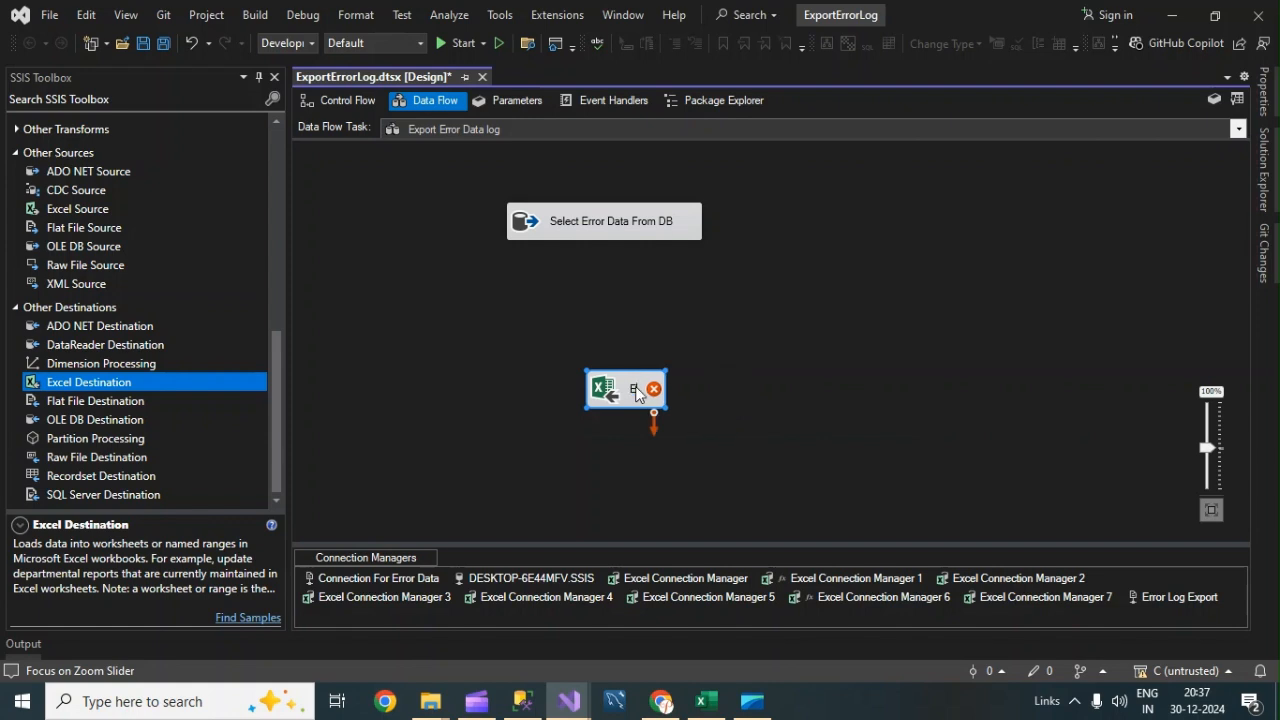
pyautogui.write('xport into')
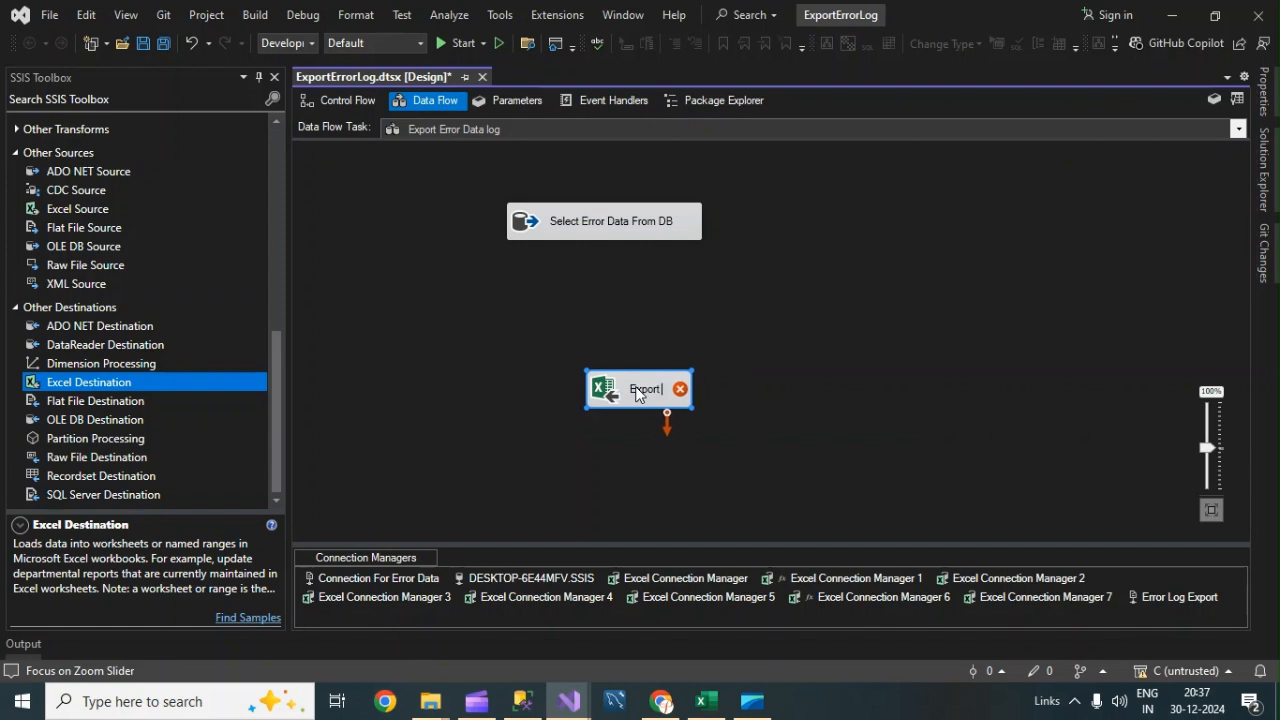
pyautogui.write(' Exc')
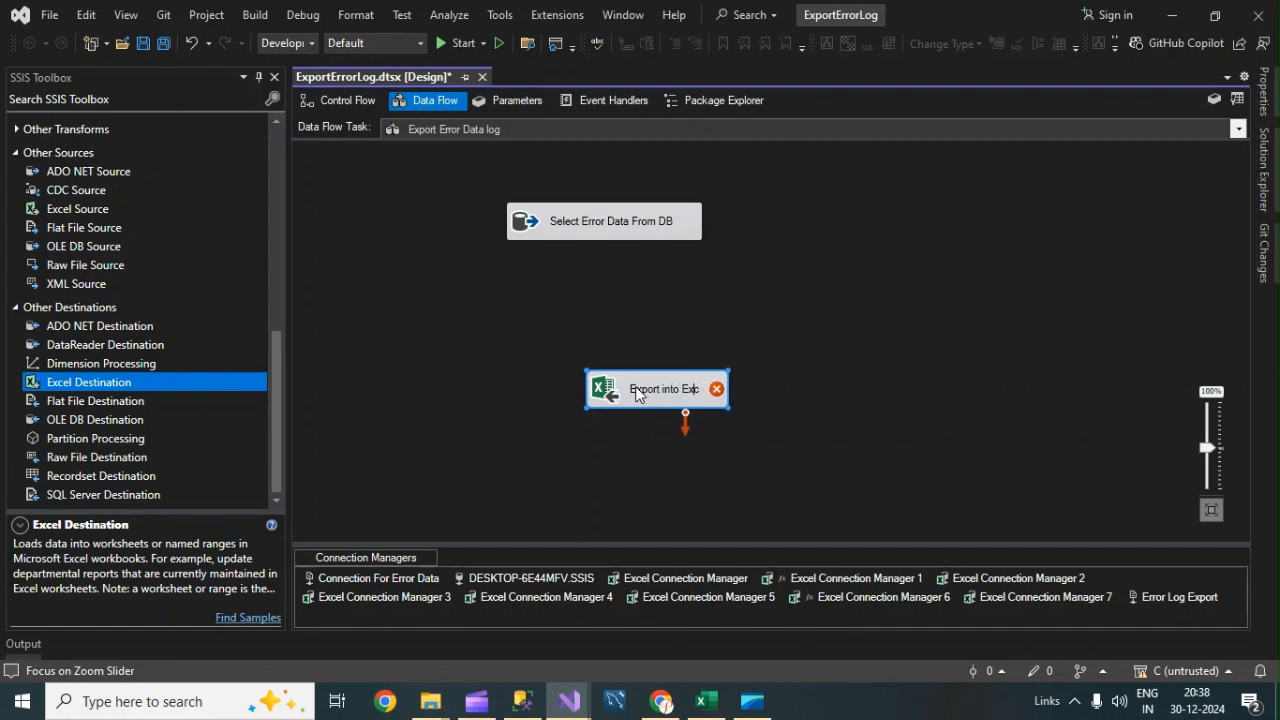
pyautogui.write('el File')
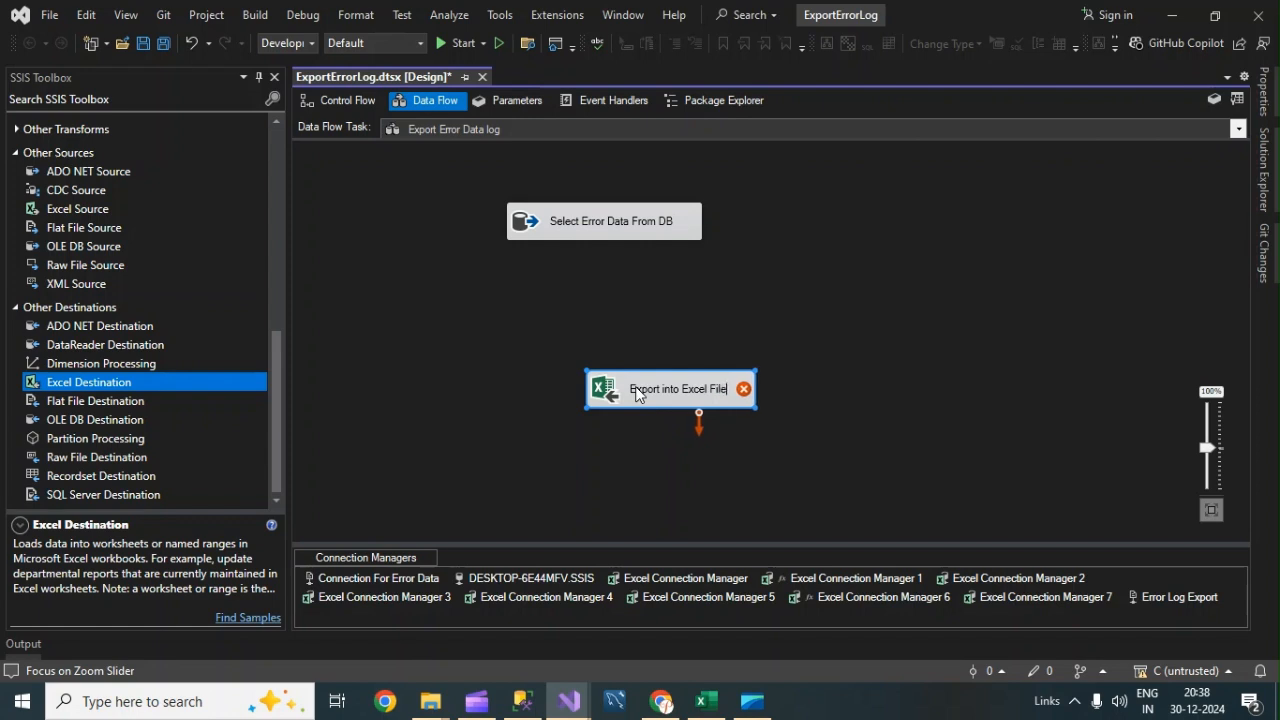
pyautogui.click(683, 306)
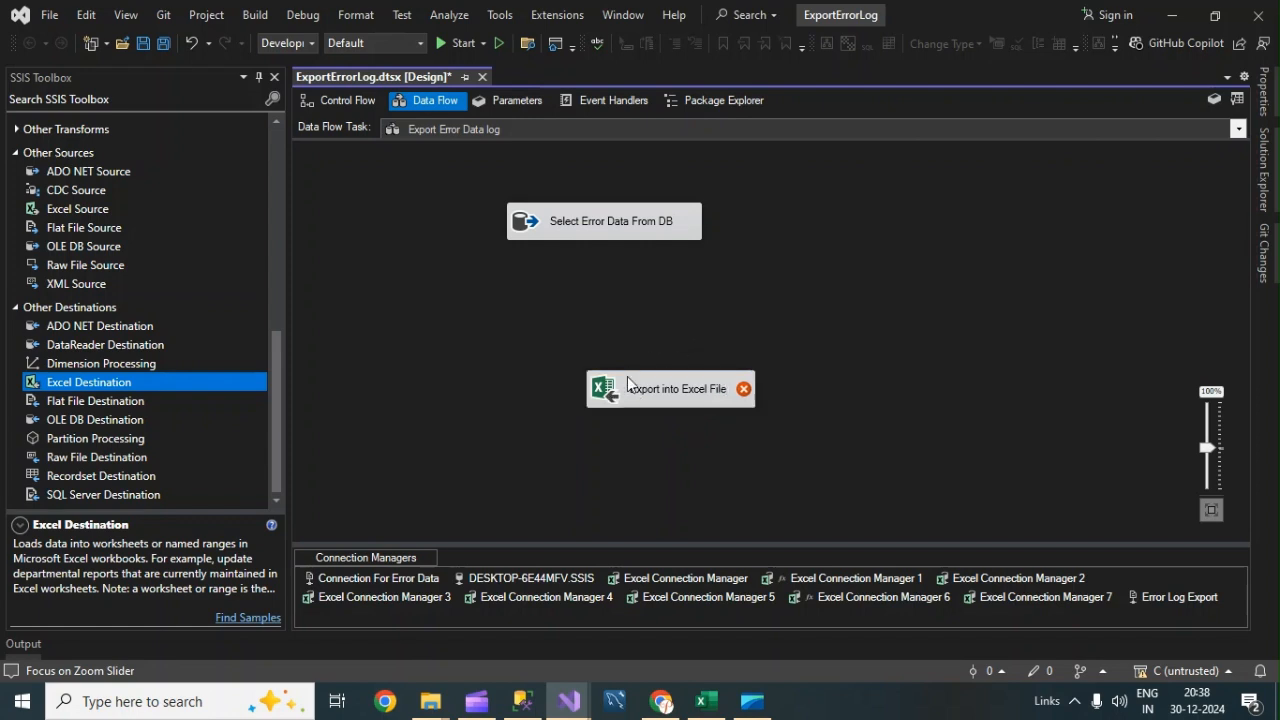
# Place the destination below the source and connect the source's output to it.
pyautogui.moveTo(627, 376); pyautogui.dragTo(562, 358)
pyautogui.click(578, 229)
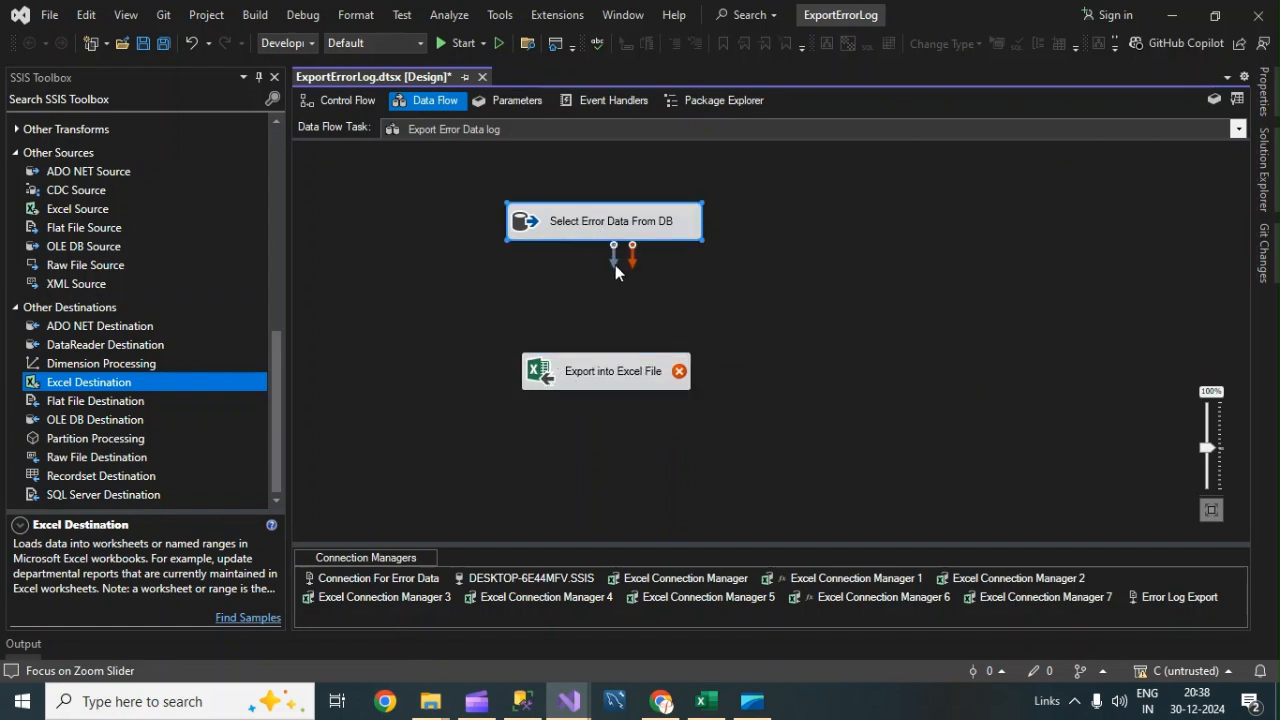
pyautogui.moveTo(615, 265); pyautogui.dragTo(592, 388)
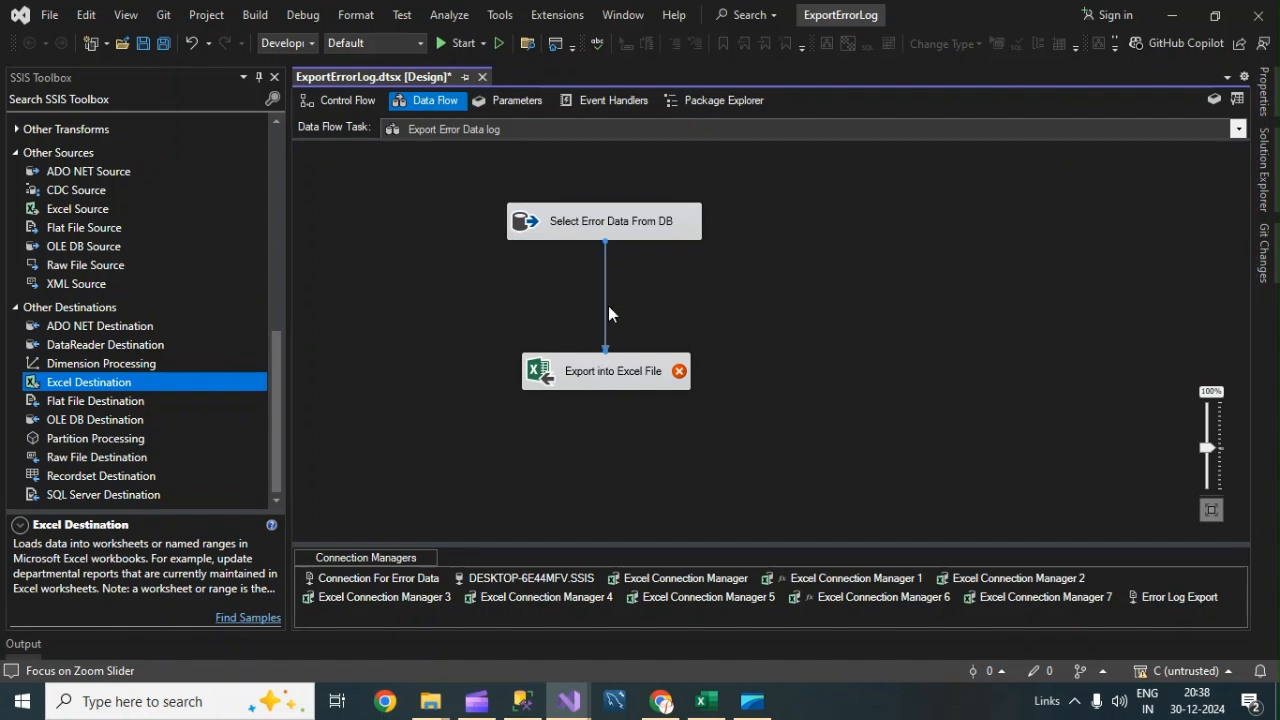
# Open the destination editor and create a new Excel connection to an ErrorDataLogFile workbook in the Data Error Files folder.
pyautogui.doubleClick(620, 371)
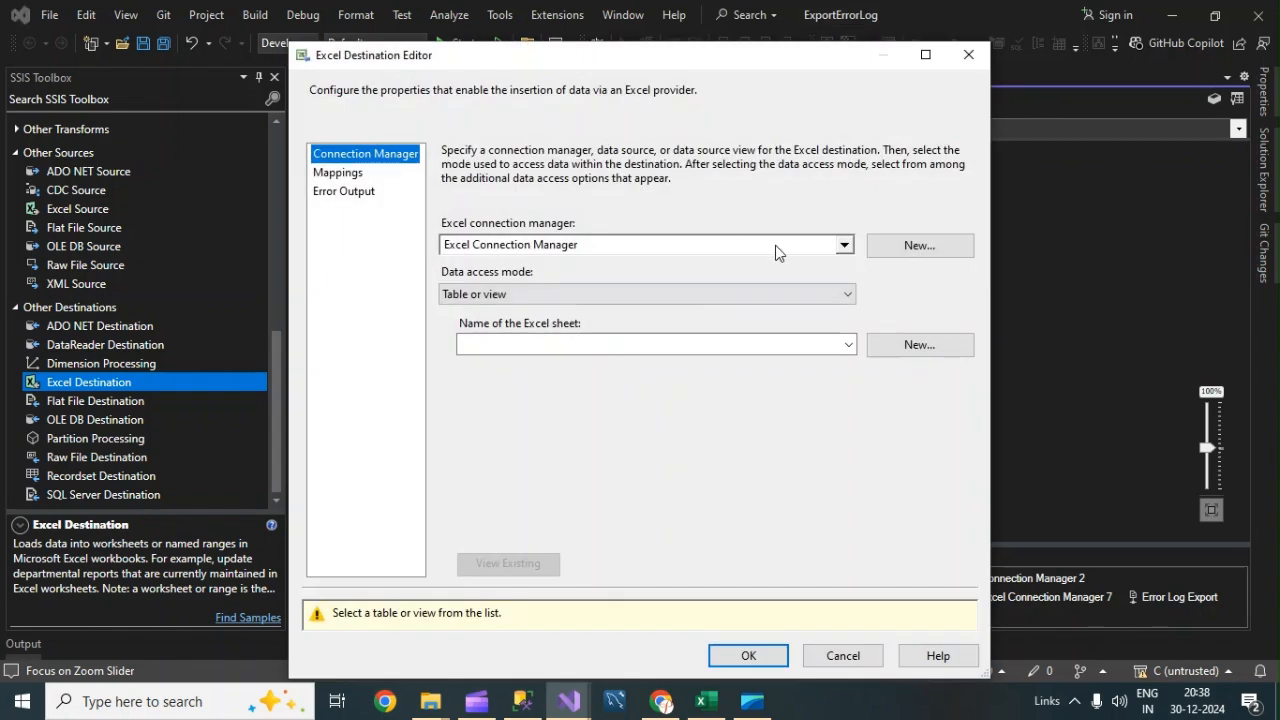
pyautogui.click(895, 247)
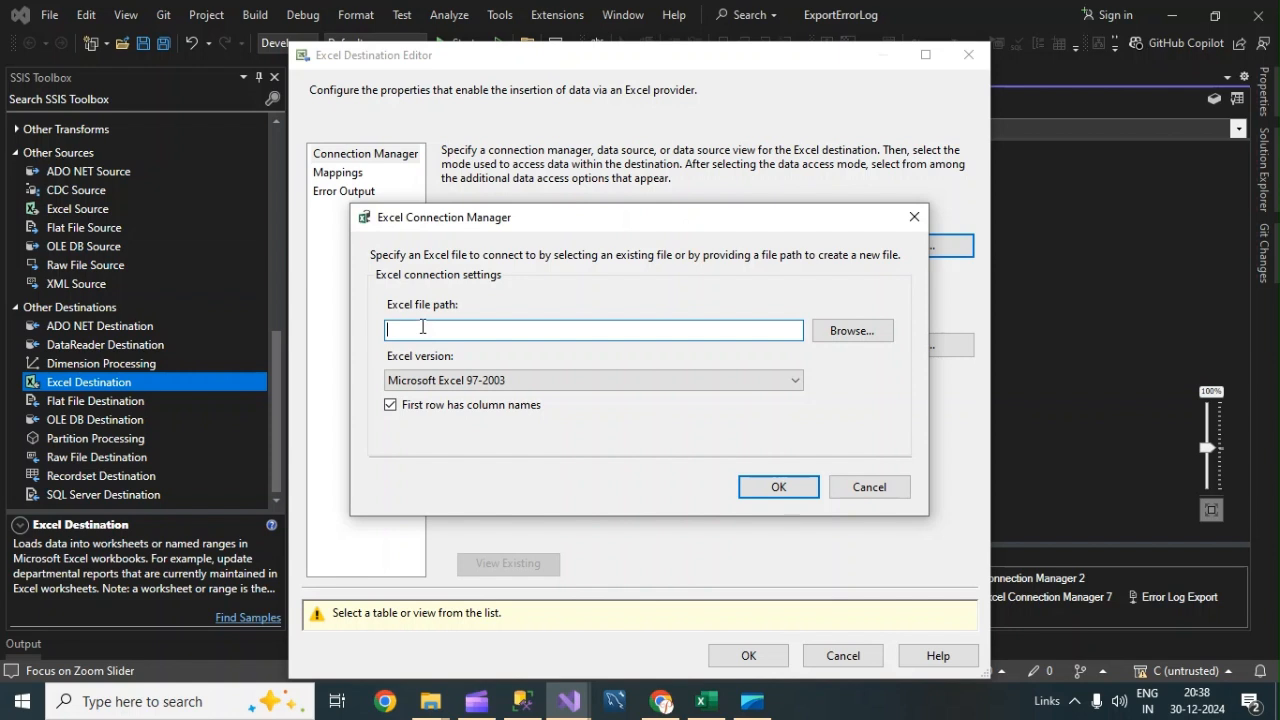
pyautogui.click(852, 330)
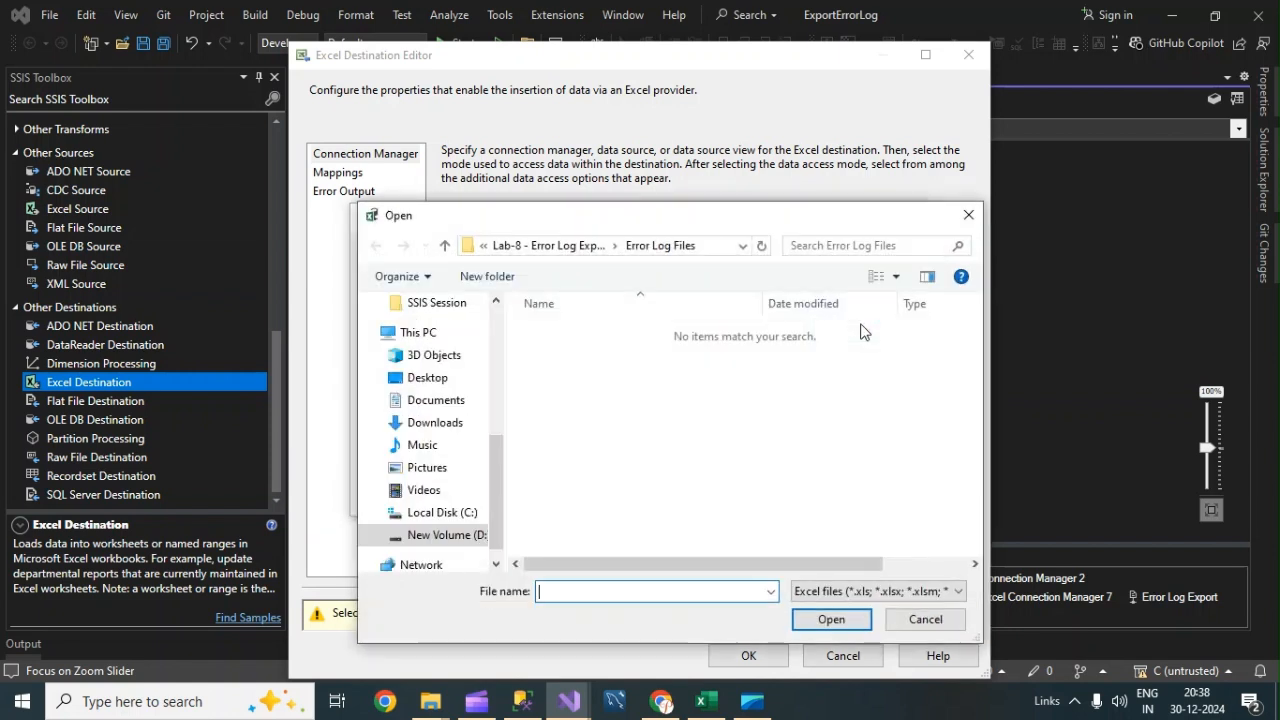
pyautogui.click(548, 246)
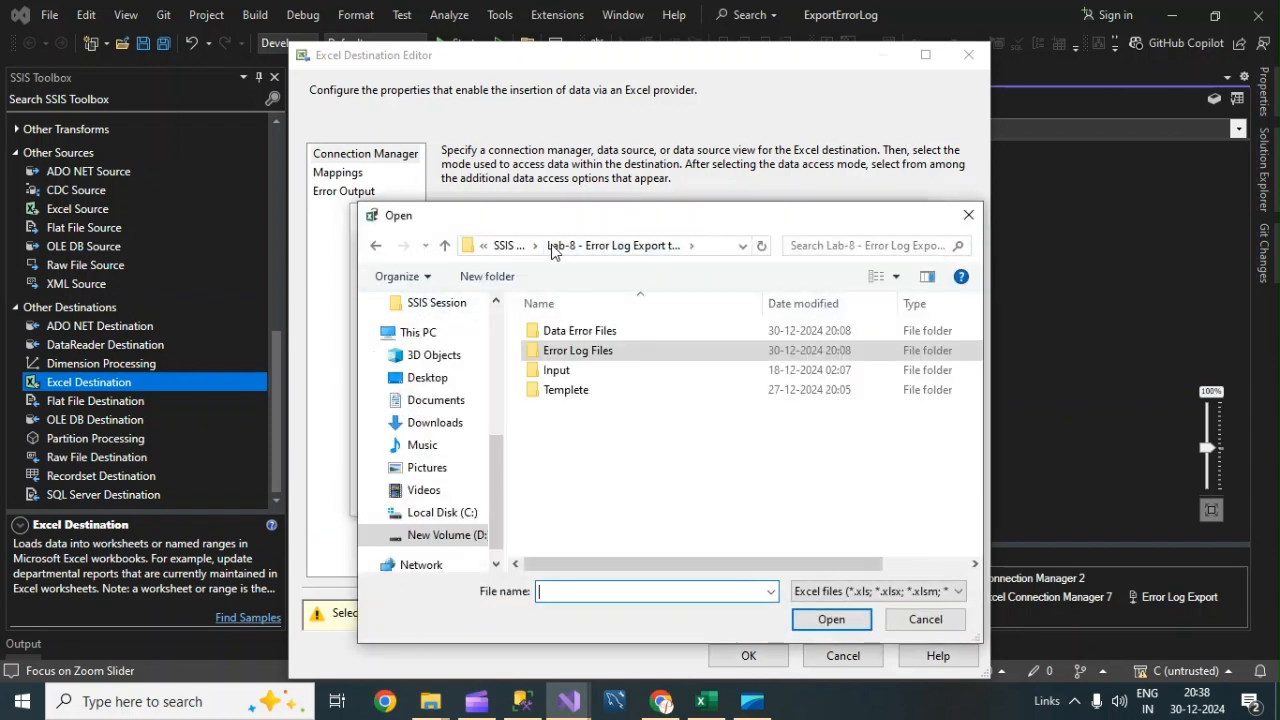
pyautogui.doubleClick(585, 335)
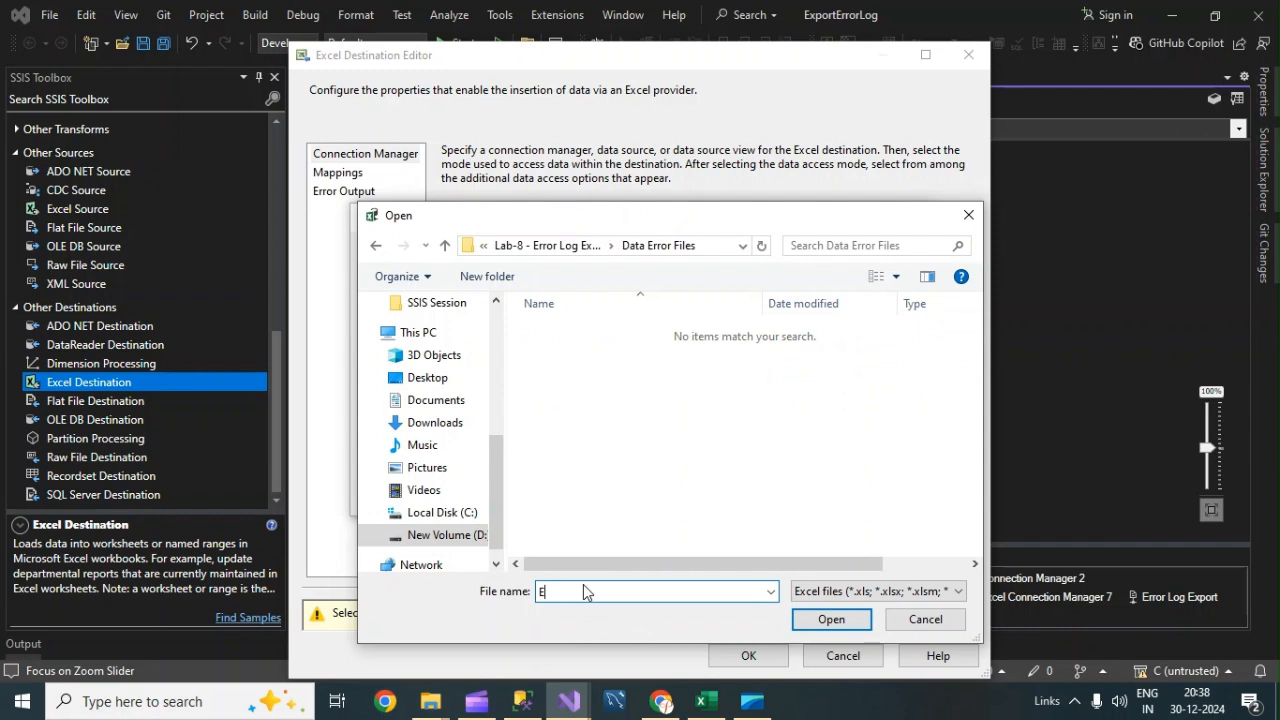
pyautogui.press('BackSpace')
pyautogui.write('ErrorDat')
pyautogui.press('BackSpace')
pyautogui.click(838, 627)
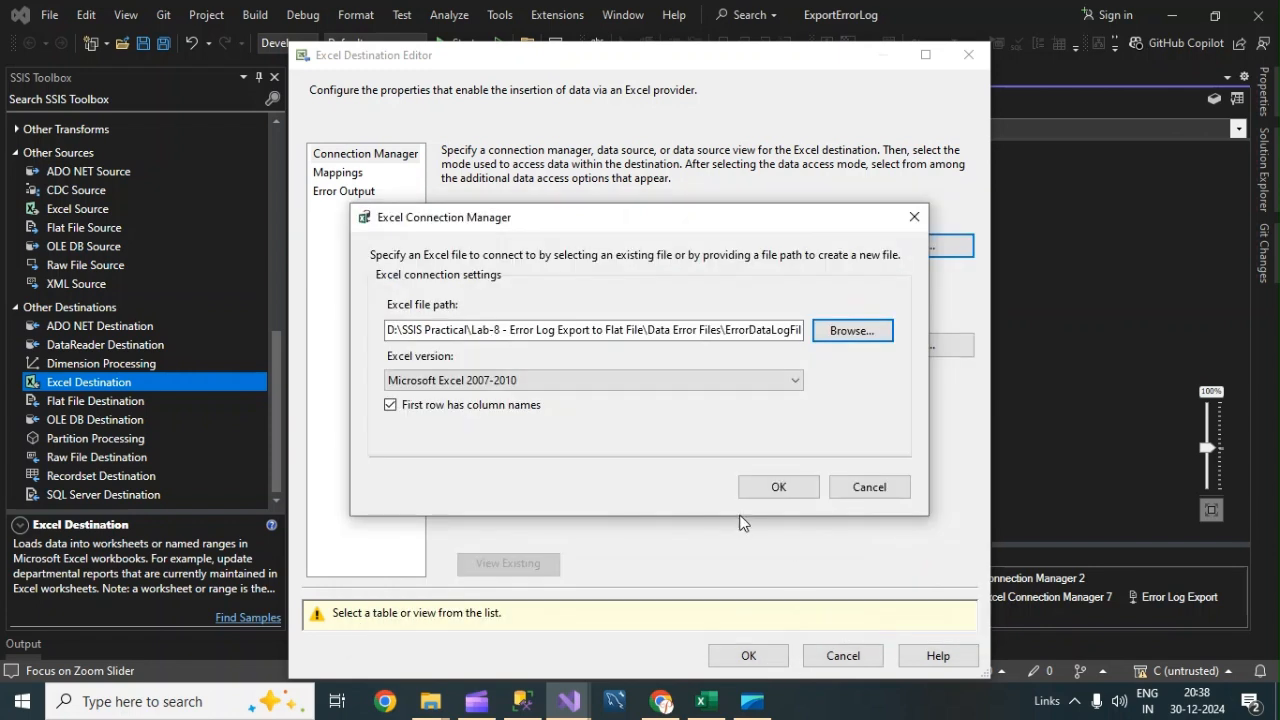
pyautogui.click(794, 492)
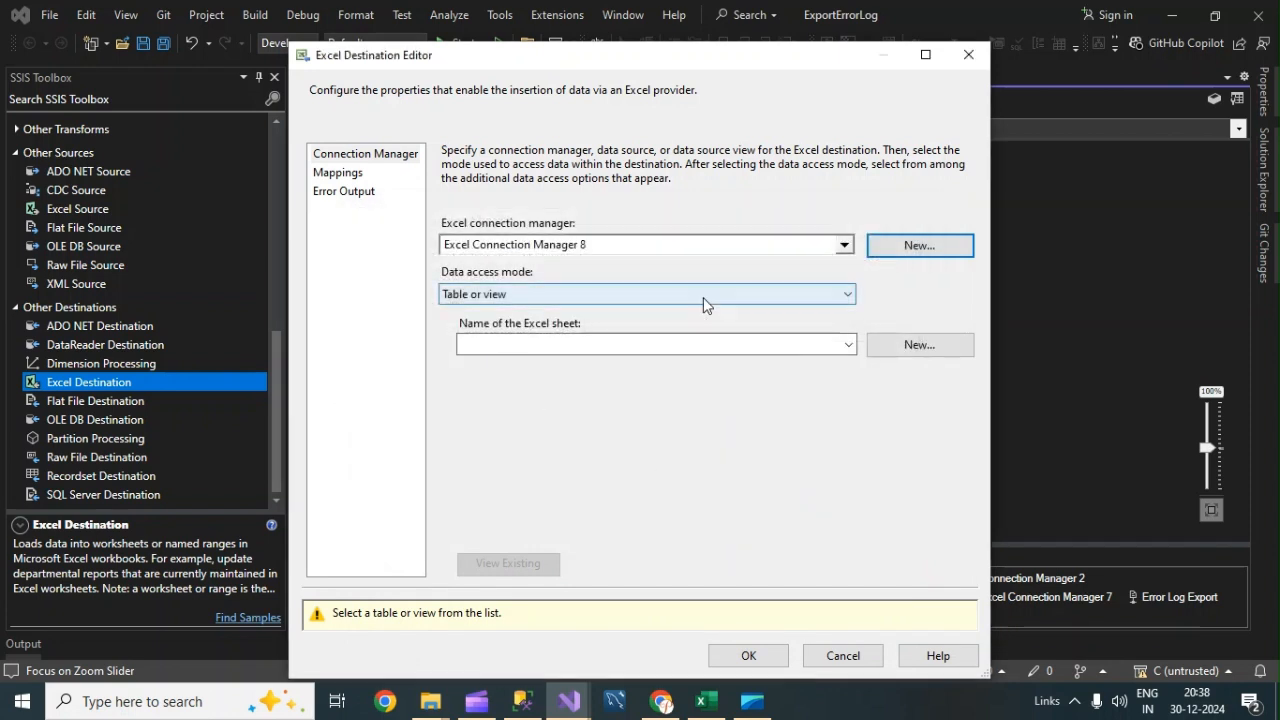
pyautogui.click(822, 295)
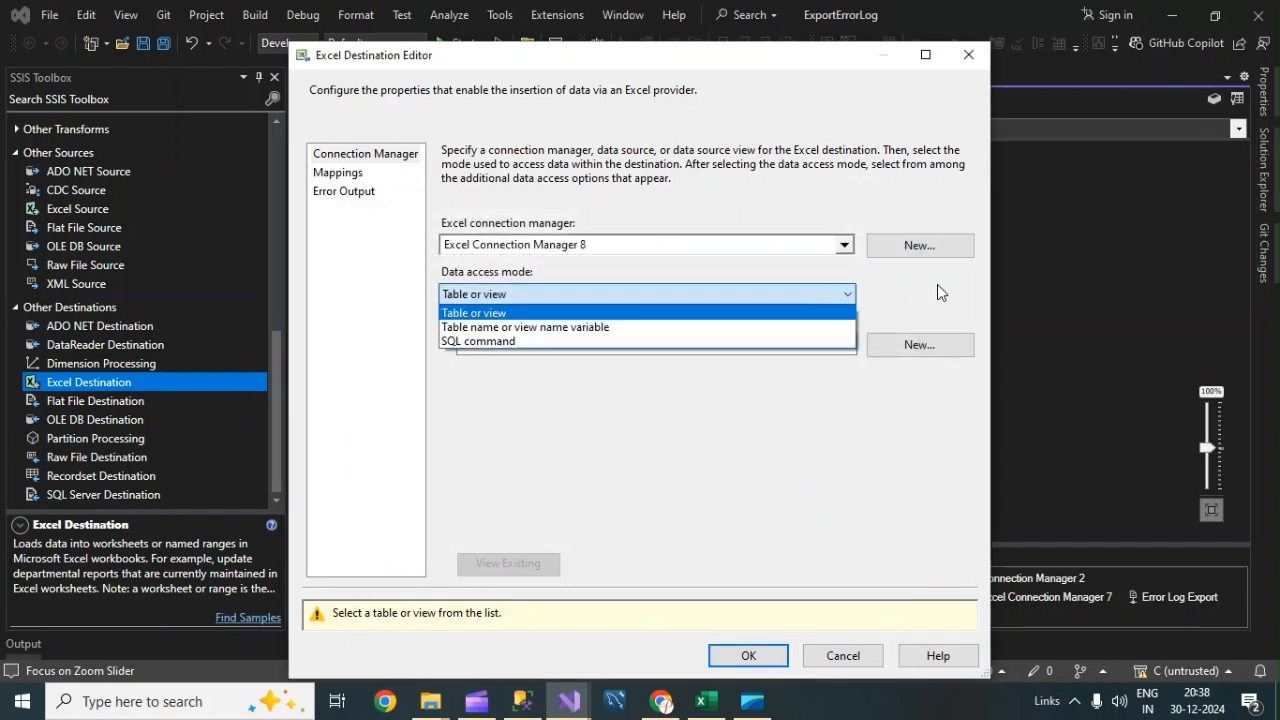
pyautogui.click(937, 286)
pyautogui.click(783, 298)
pyautogui.click(916, 303)
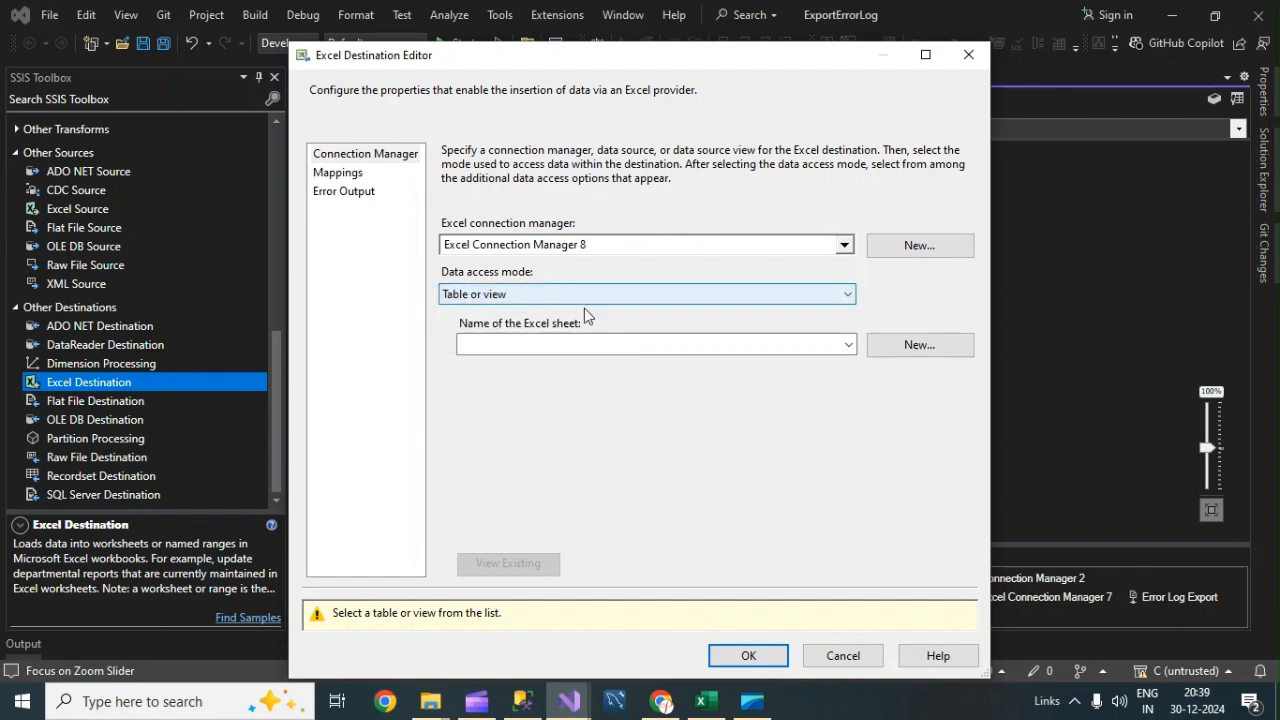
# Create a new Excel sheet named ExportErrorData and select ExportErrorData$ as the destination sheet.
pyautogui.click(926, 347)
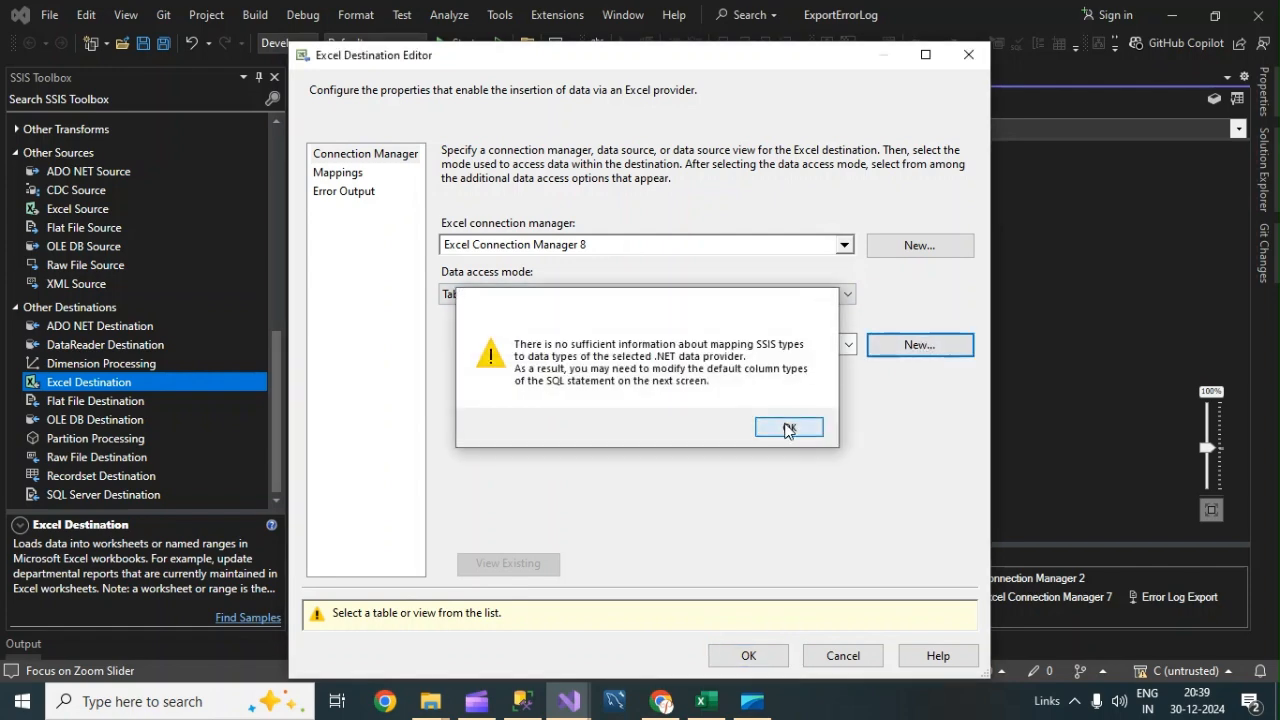
pyautogui.click(788, 428)
pyautogui.click(537, 232)
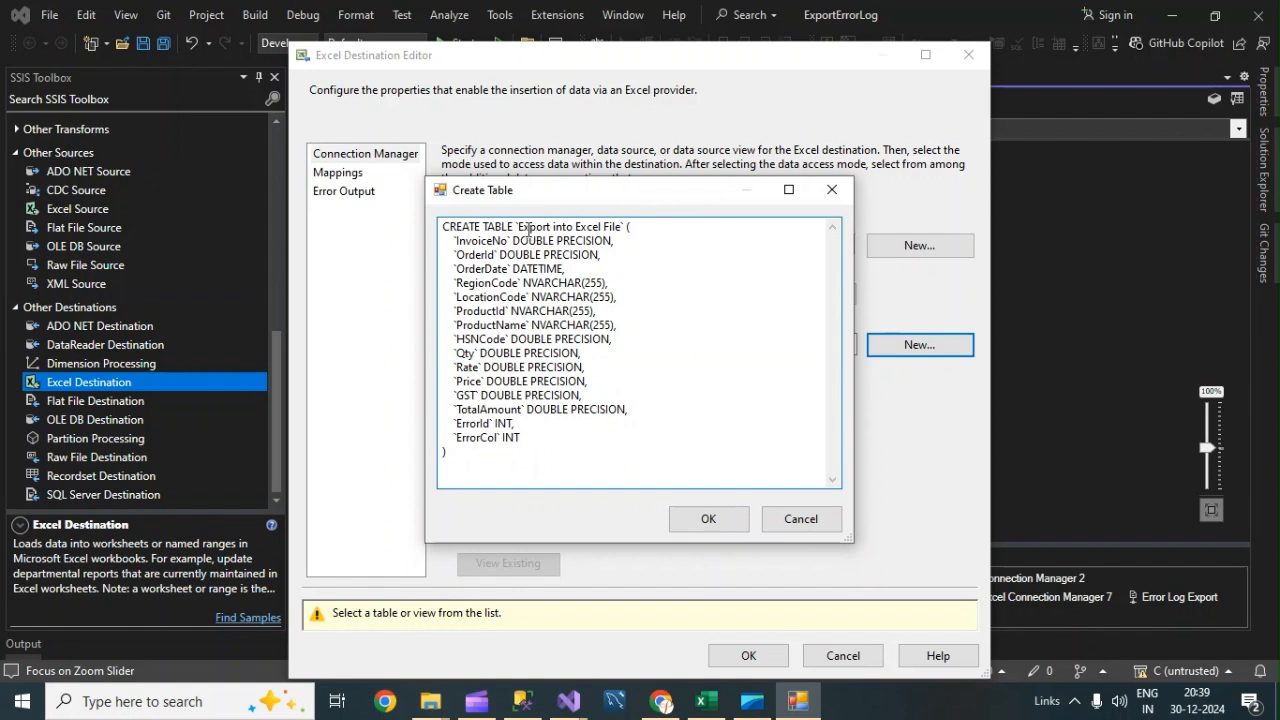
pyautogui.moveTo(519, 227); pyautogui.dragTo(620, 224)
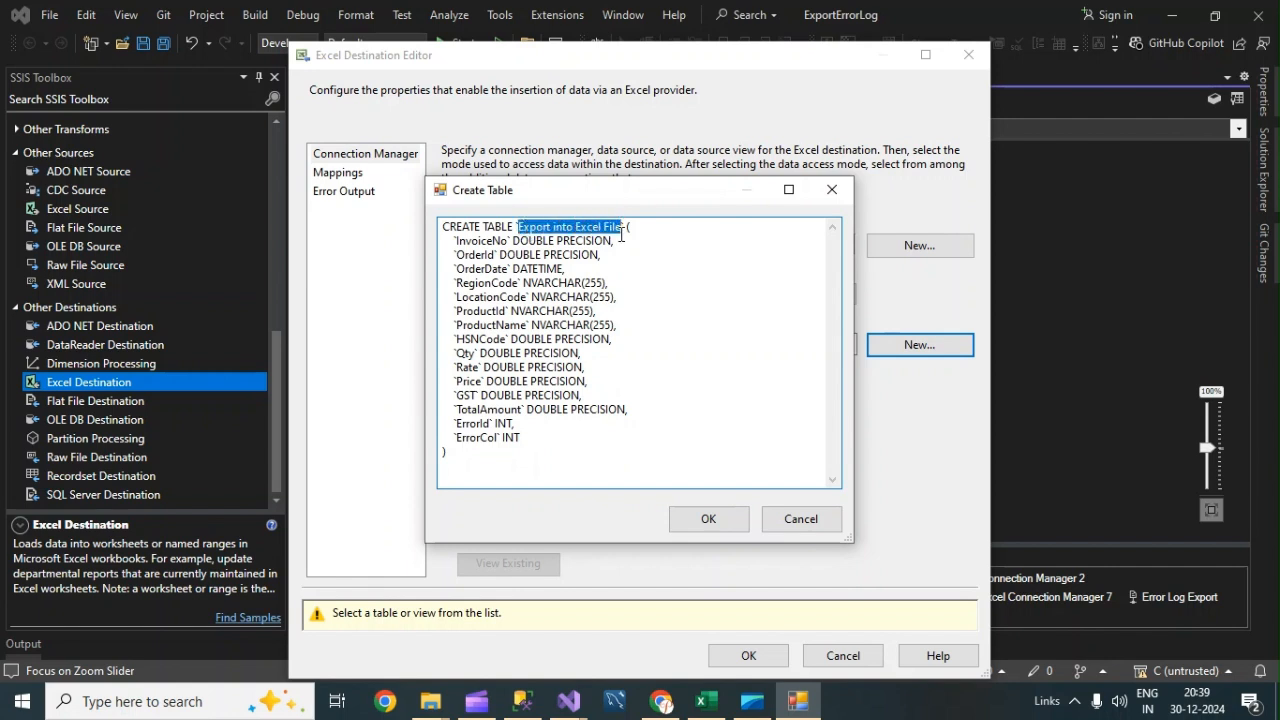
pyautogui.write('Expo')
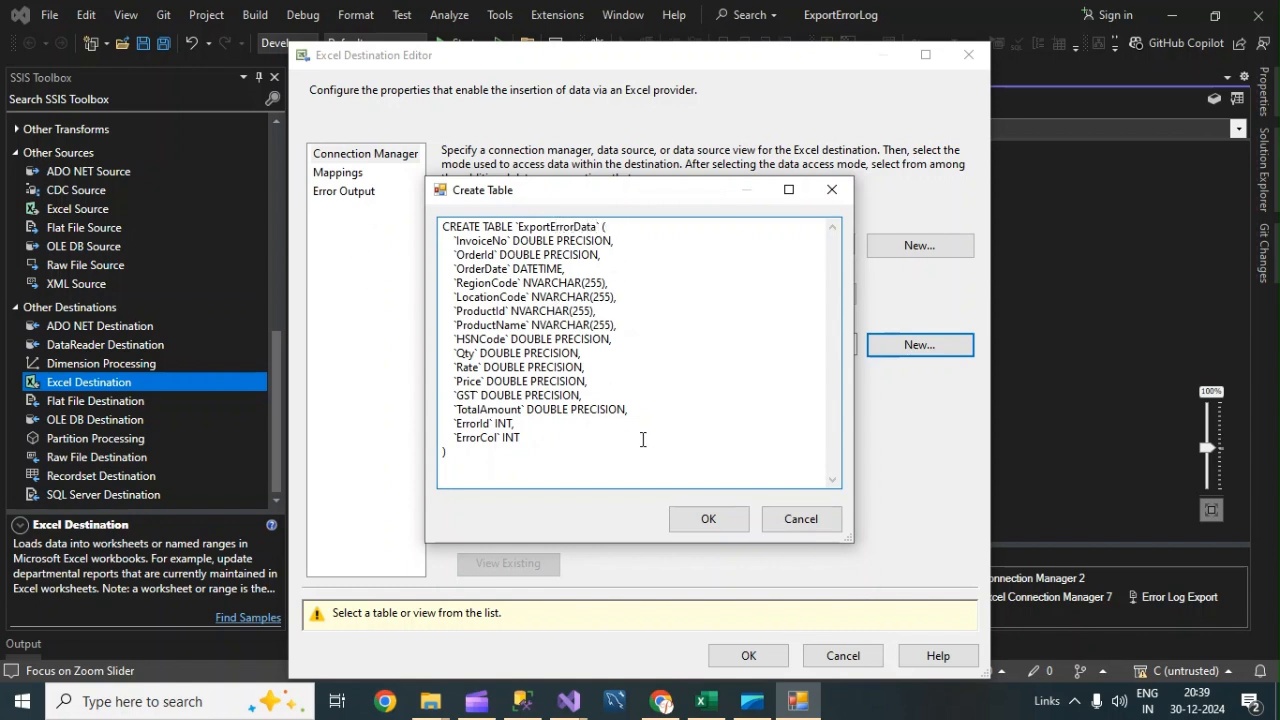
pyautogui.click(708, 519)
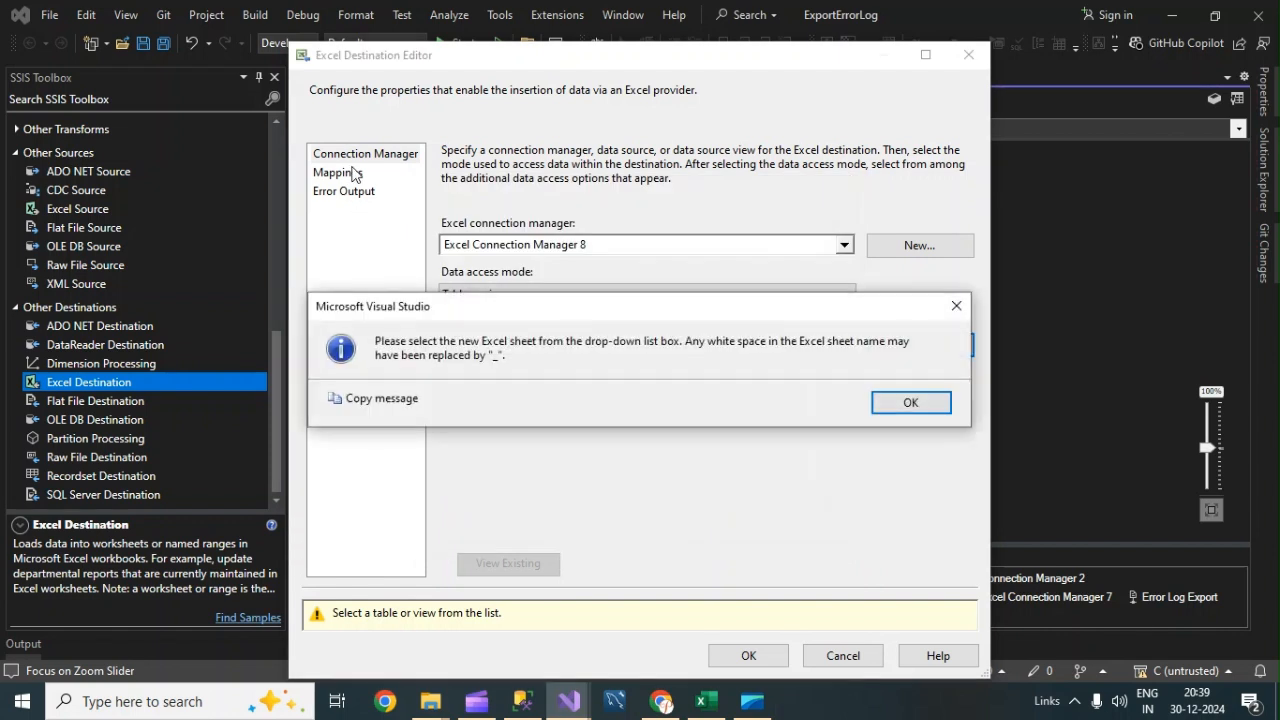
pyautogui.click(950, 412)
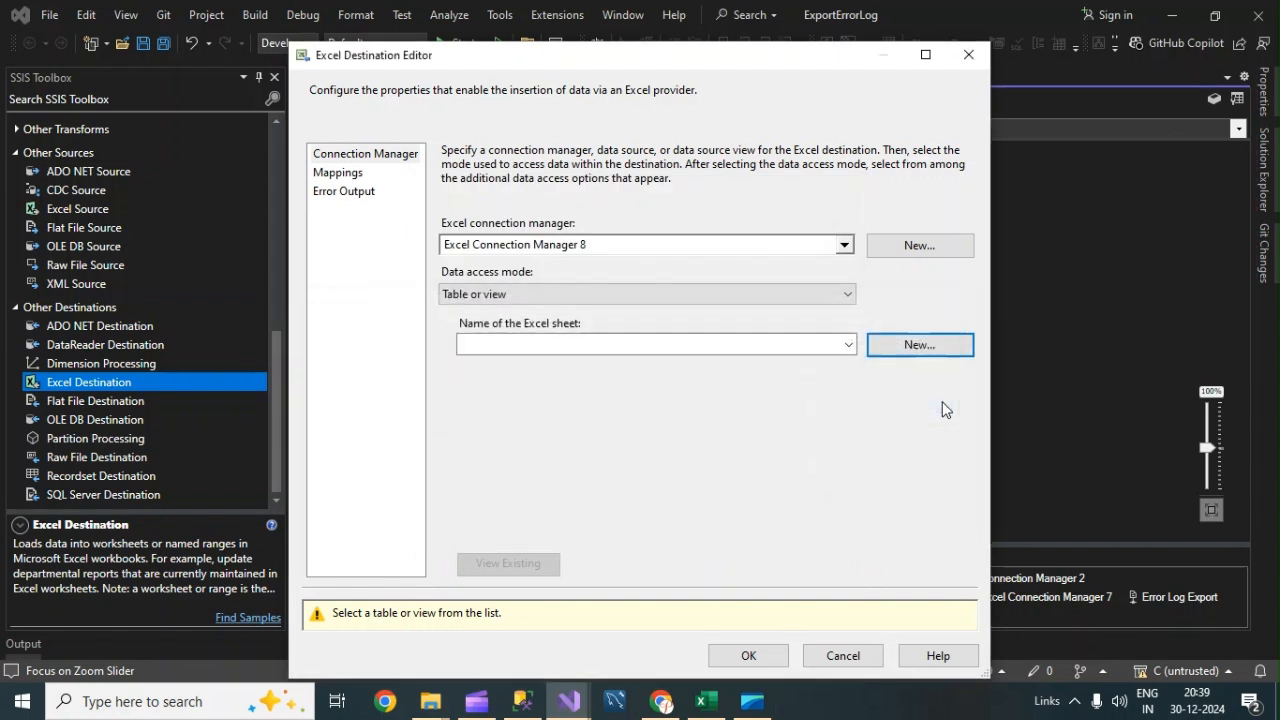
pyautogui.click(848, 344)
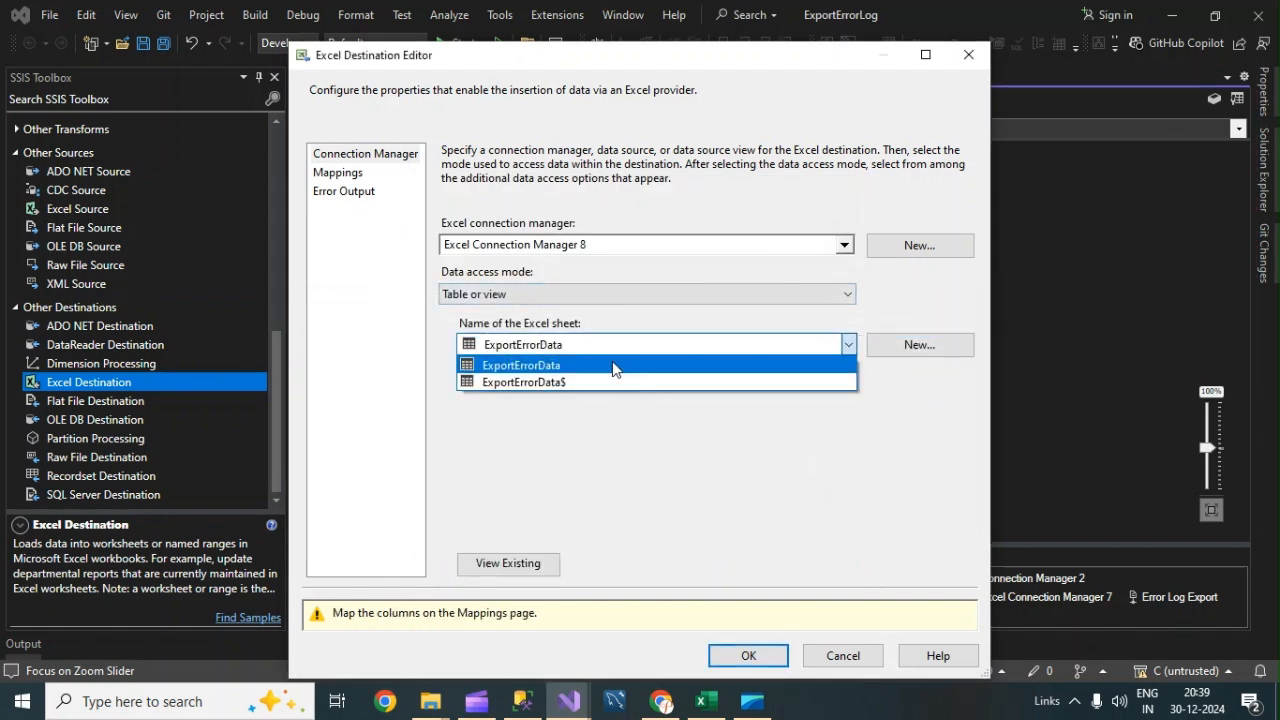
pyautogui.click(558, 383)
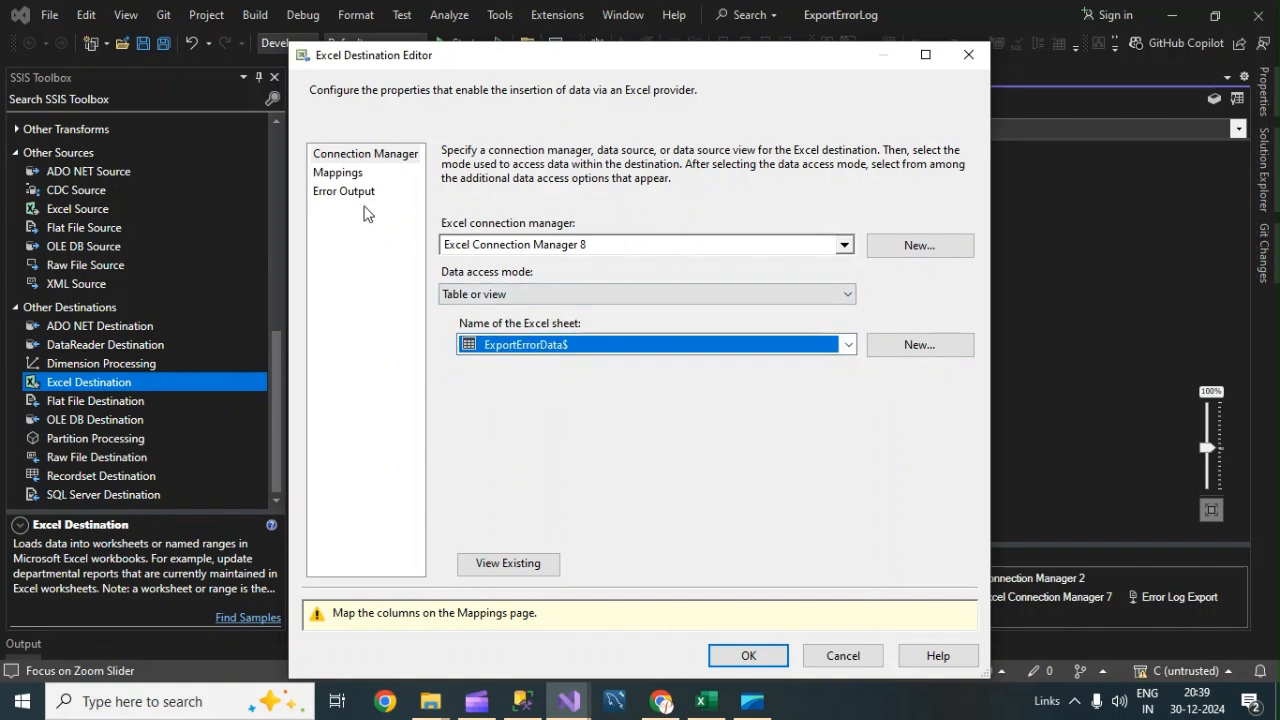
# Check the column mappings, confirm the destination editor and return to the control flow.
pyautogui.click(342, 173)
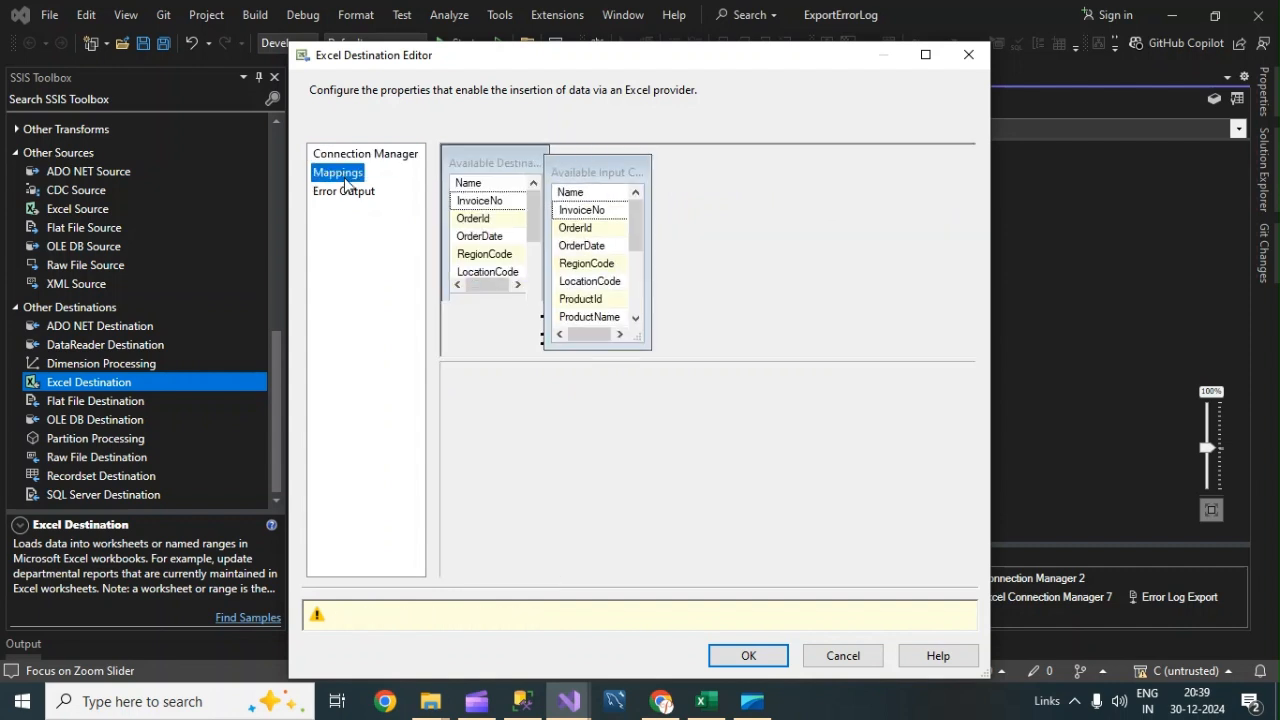
pyautogui.scroll(-3, 770, 468)
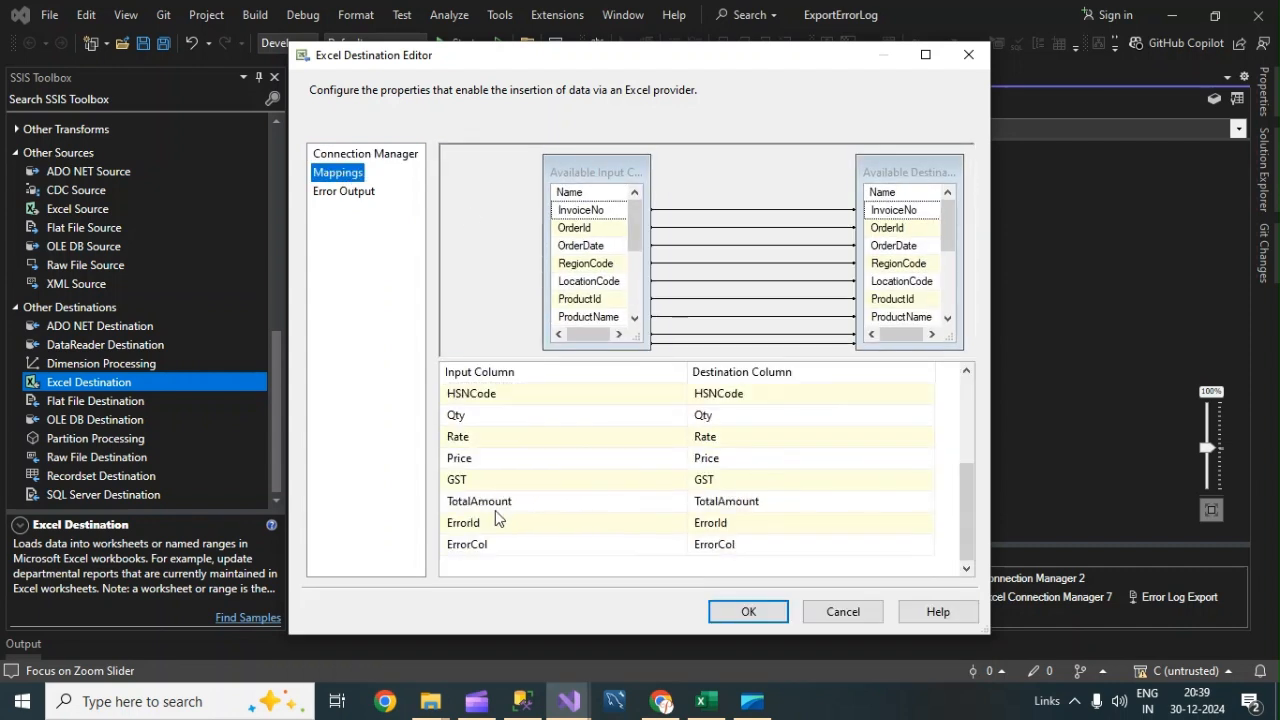
pyautogui.click(750, 612)
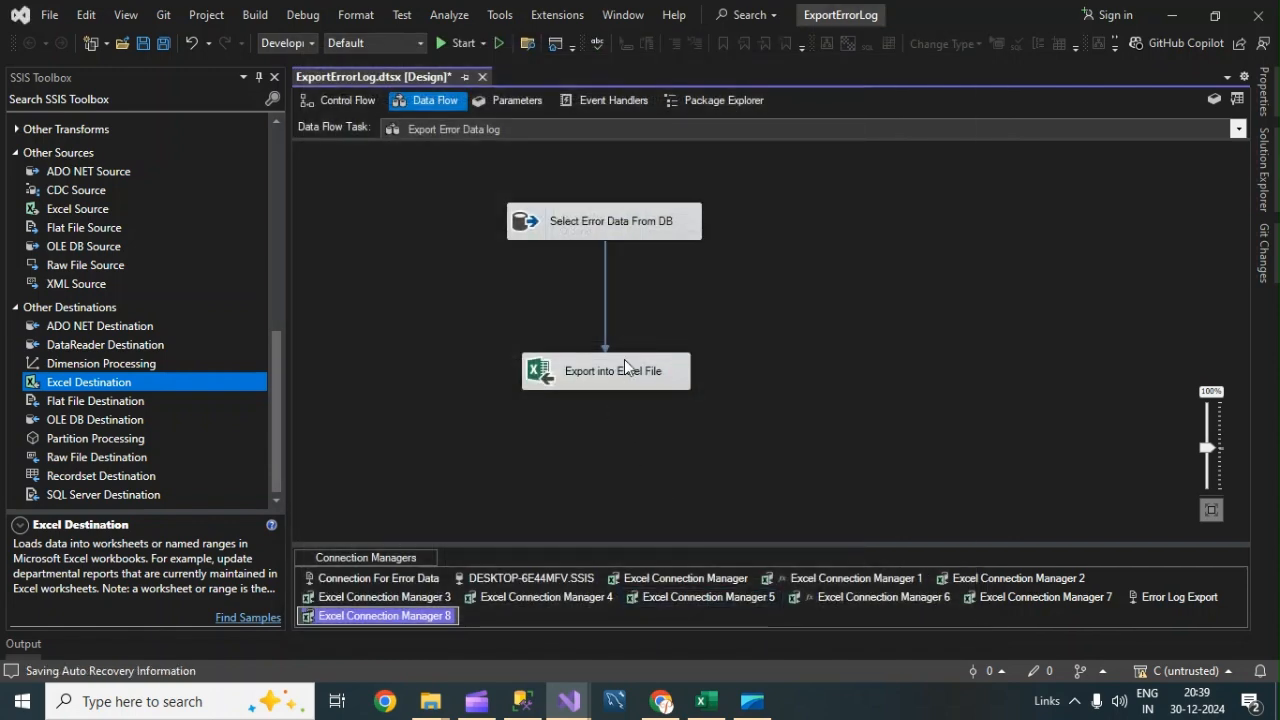
pyautogui.click(343, 100)
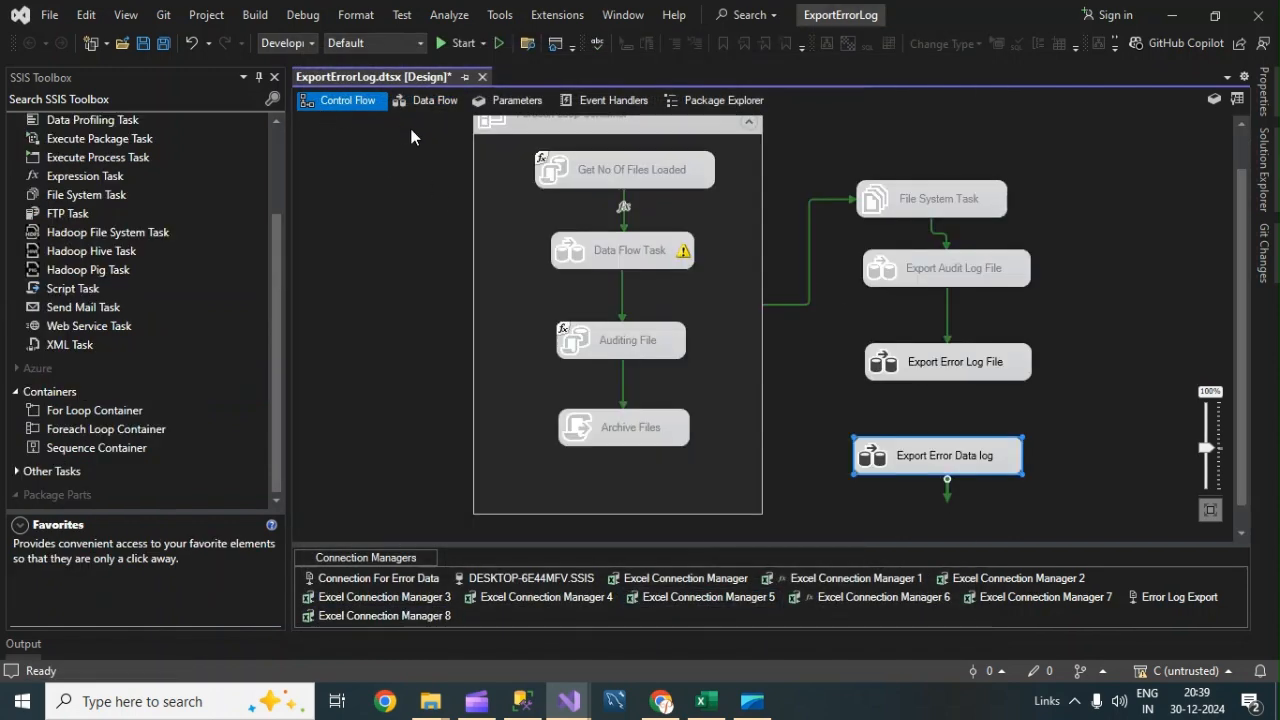
# Position the Export Error Data log task below Export Error Log File and connect Export Error Log File to it with a precedence constraint.
pyautogui.click(1126, 425)
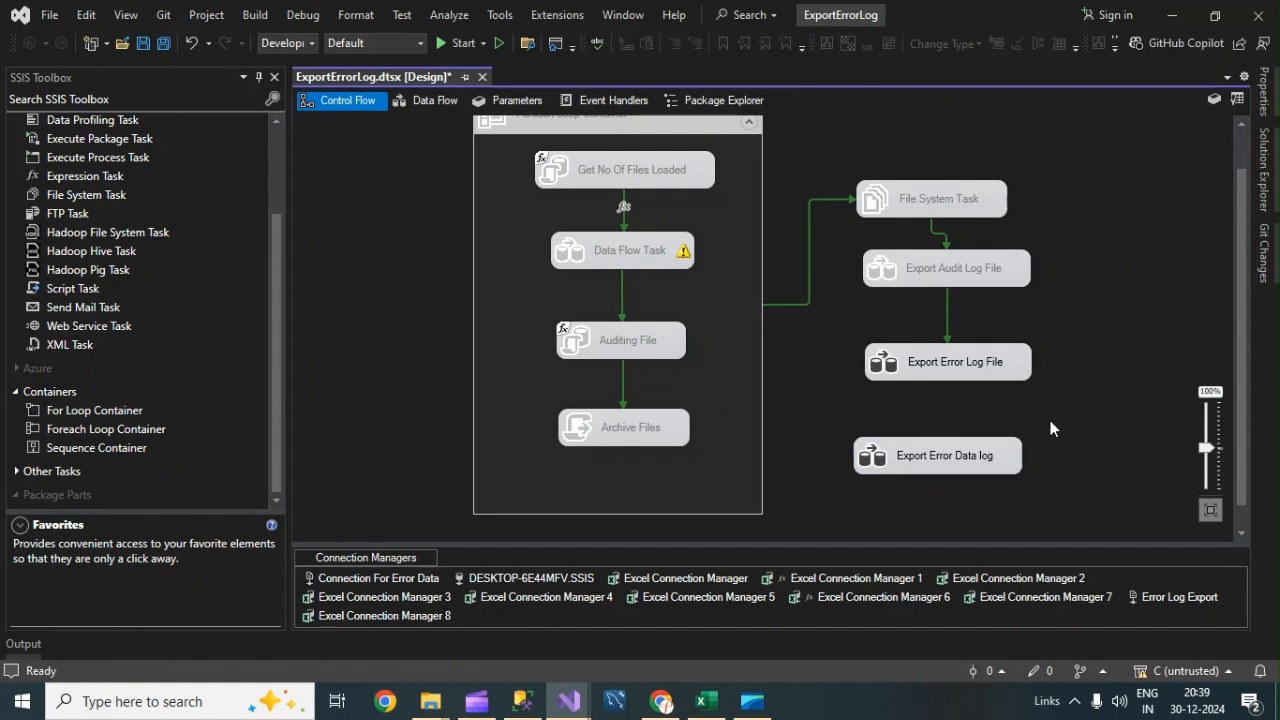
pyautogui.moveTo(958, 460); pyautogui.dragTo(1000, 456)
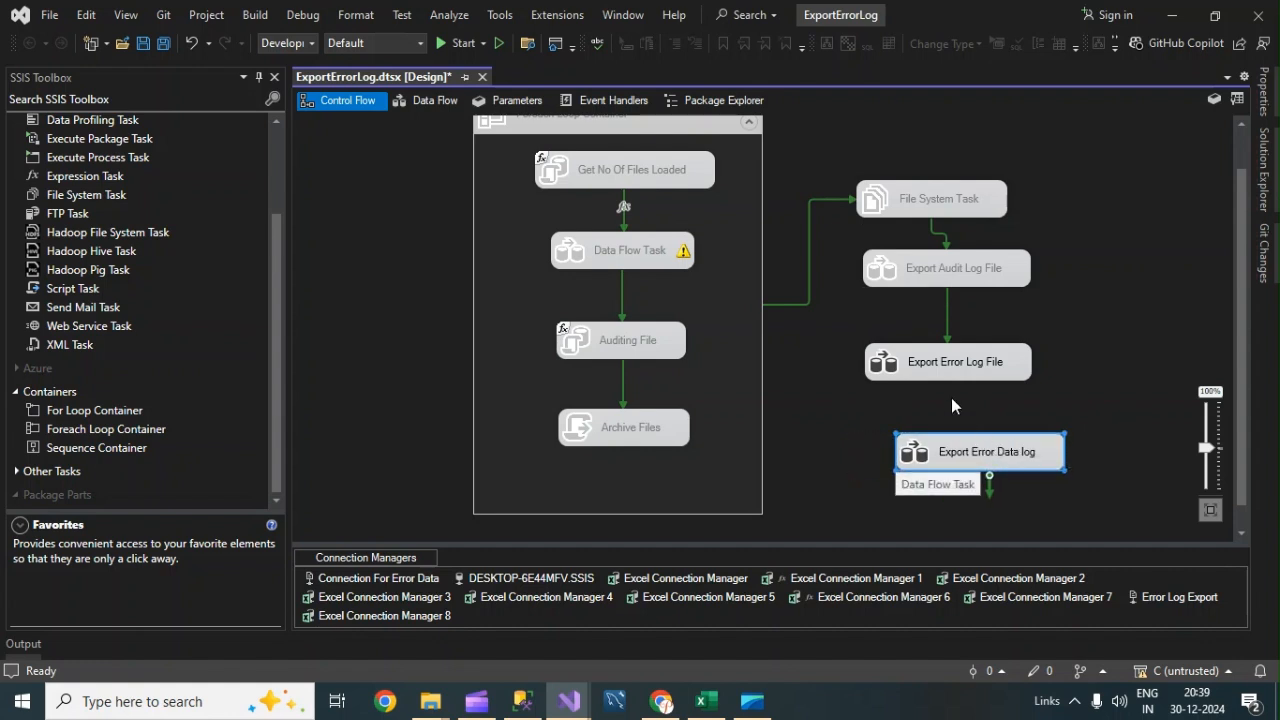
pyautogui.click(958, 372)
pyautogui.moveTo(958, 404); pyautogui.dragTo(972, 452)
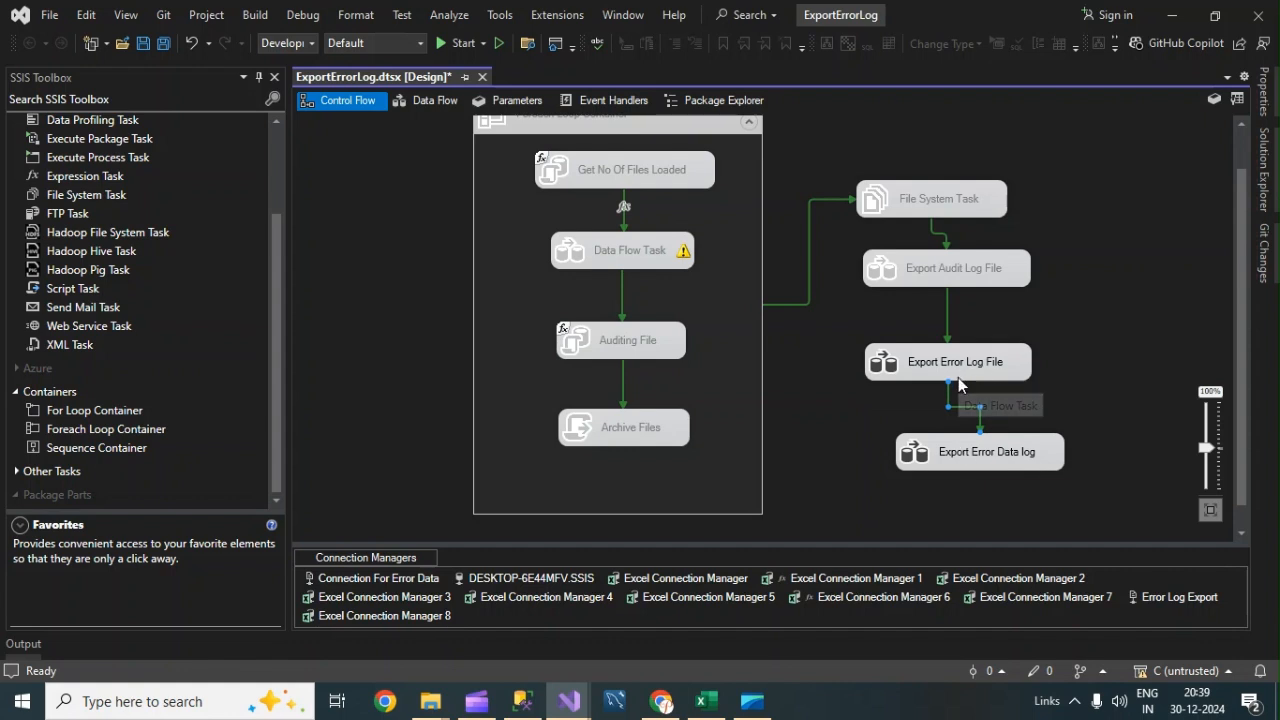
pyautogui.moveTo(962, 451); pyautogui.dragTo(945, 452)
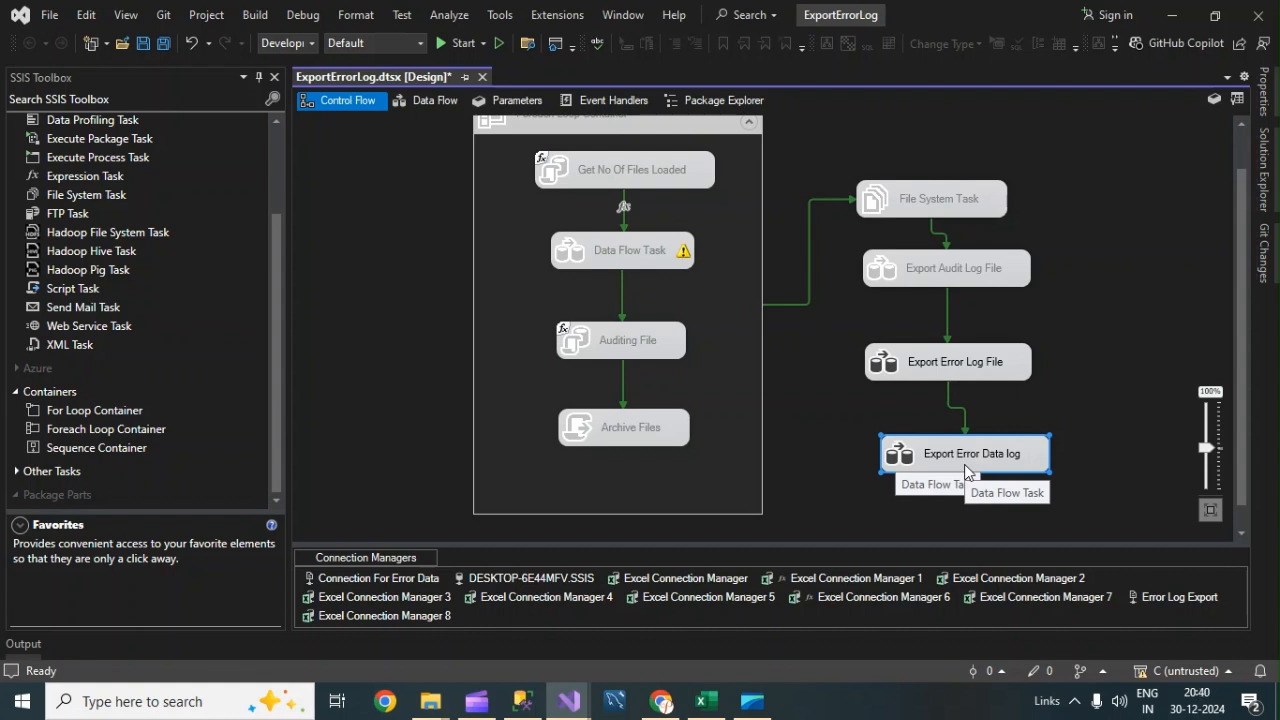
pyautogui.click(944, 148)
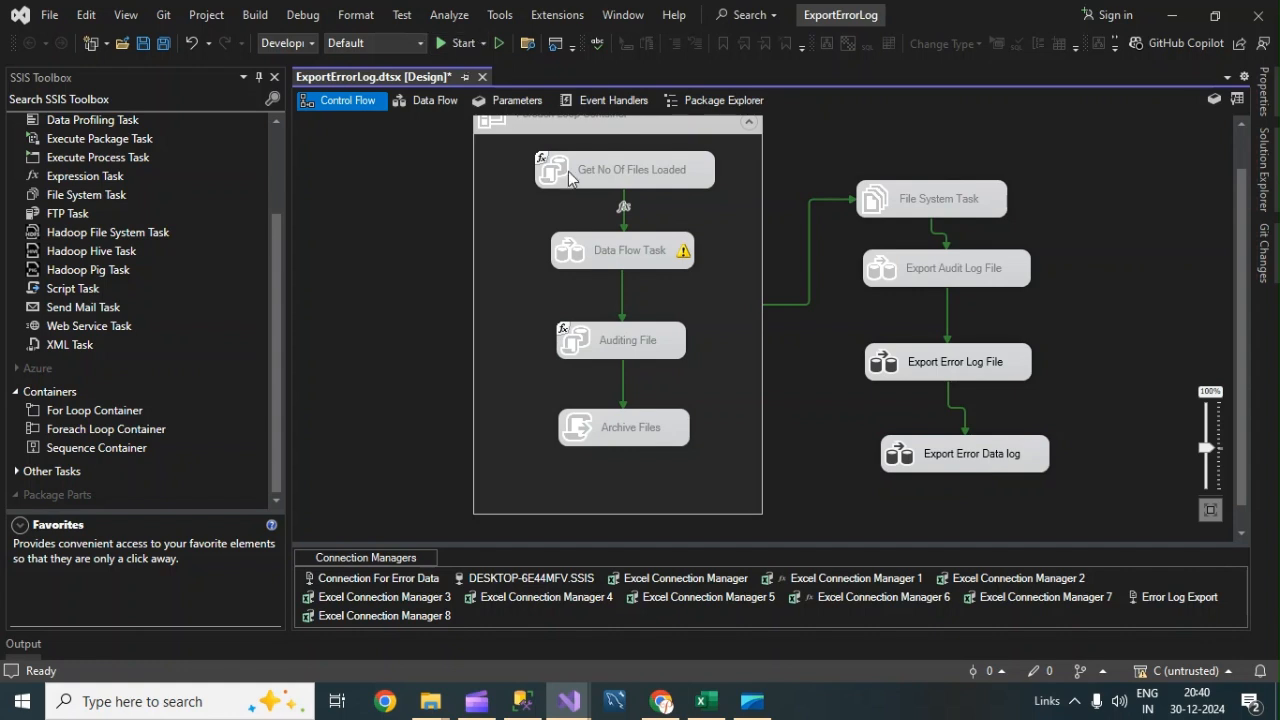
# Save the package and start running it.
pyautogui.hotkey('ctrl', 's')
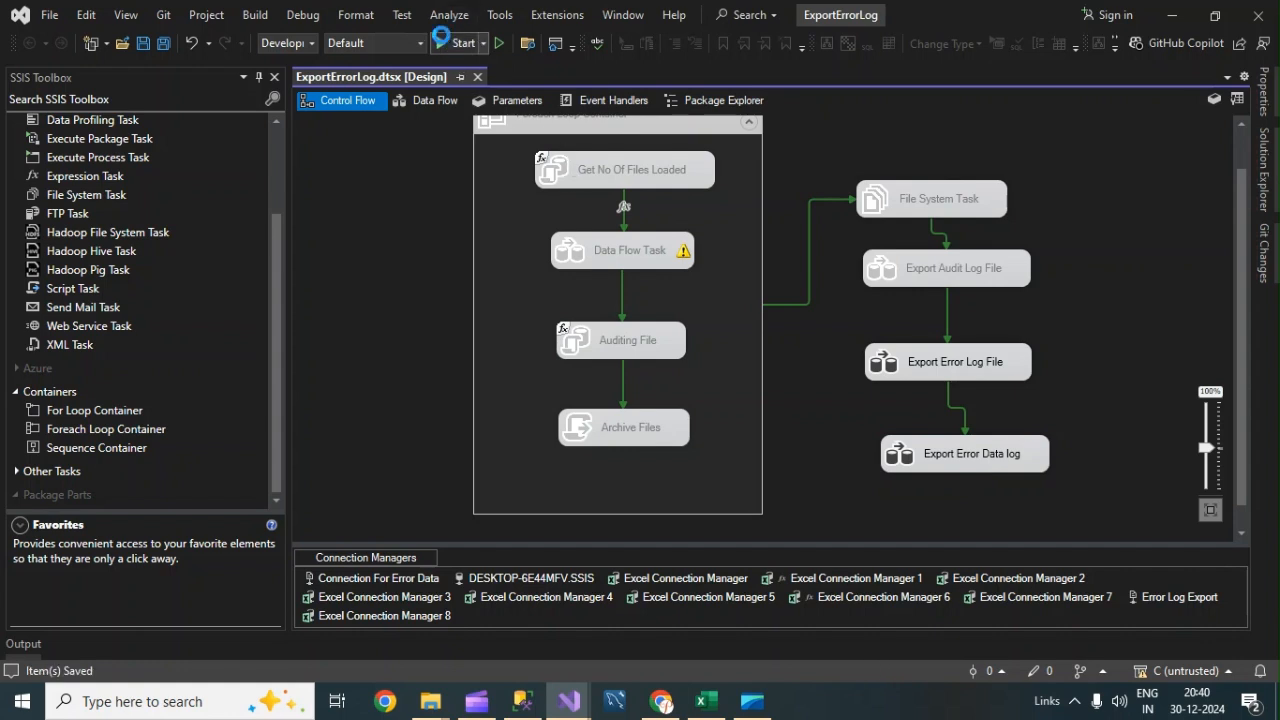
pyautogui.click(441, 40)
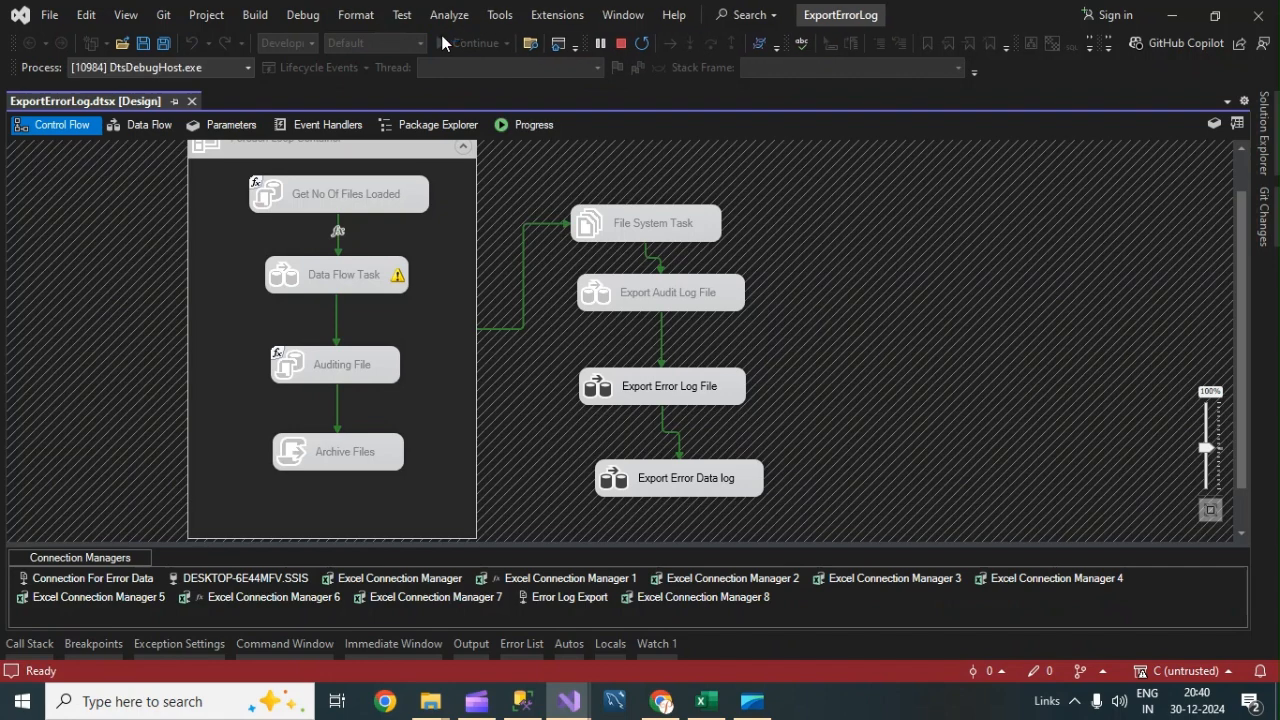
# Inspect the executed data flows of both export tasks, then stop debugging.
pyautogui.doubleClick(683, 386)
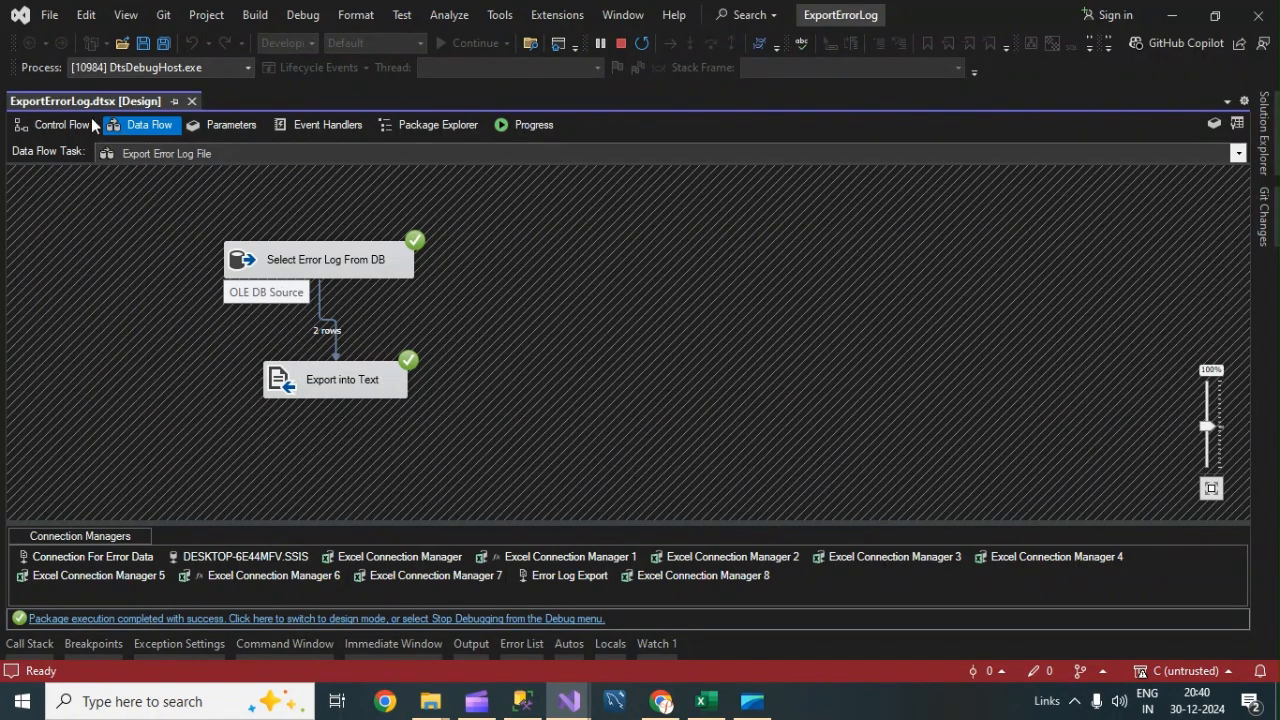
pyautogui.click(62, 124)
pyautogui.doubleClick(703, 480)
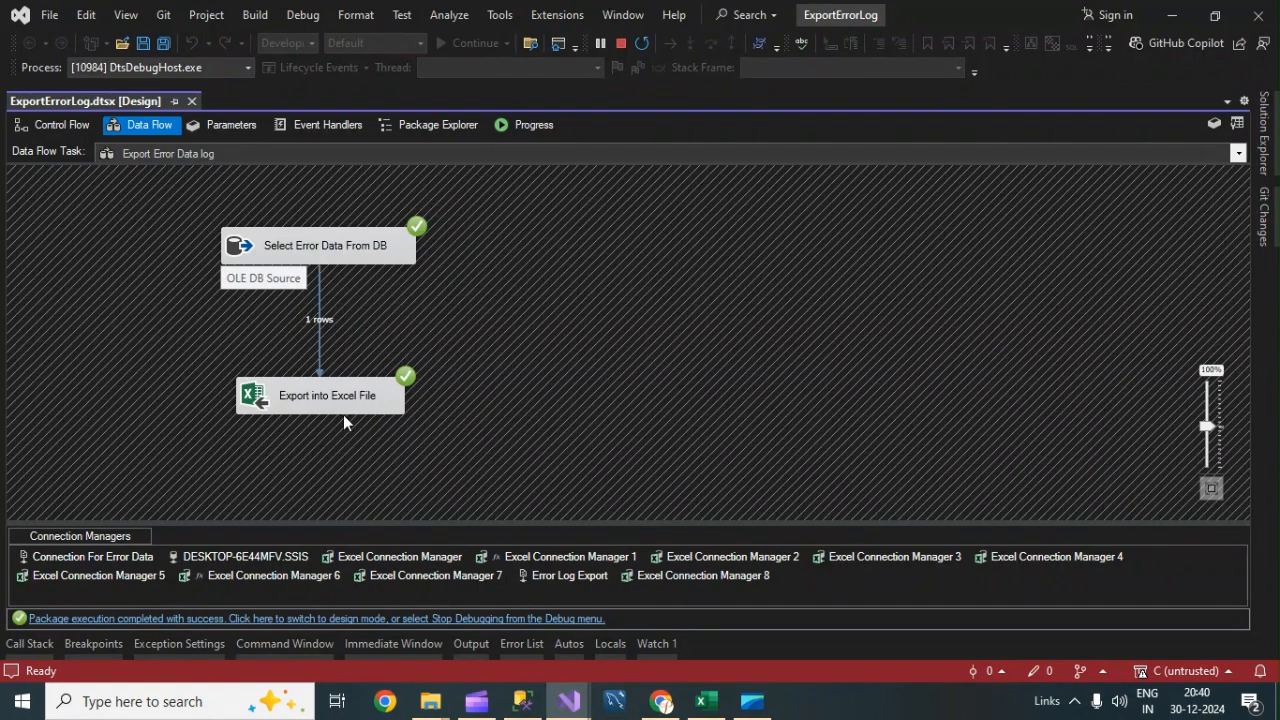
pyautogui.click(621, 42)
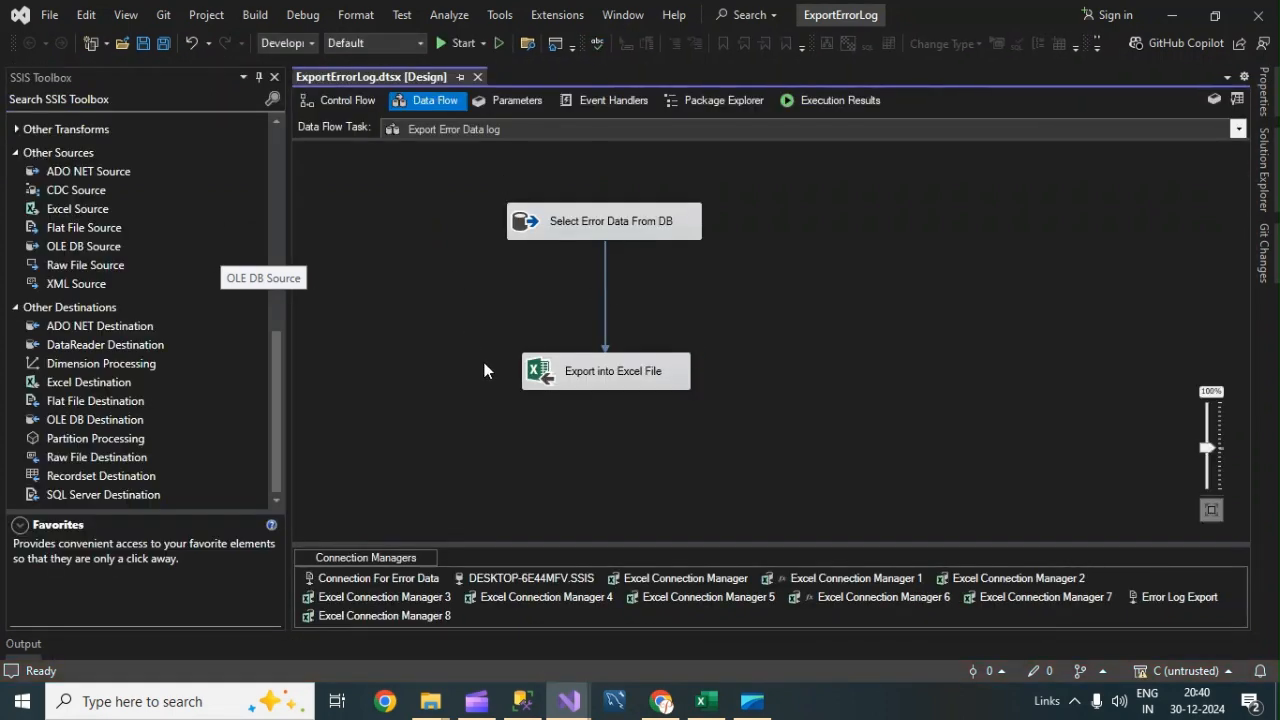
# Open the ErrorDataLogFile workbook in the Data Error Files folder and review the exported rows.
pyautogui.click(430, 701)
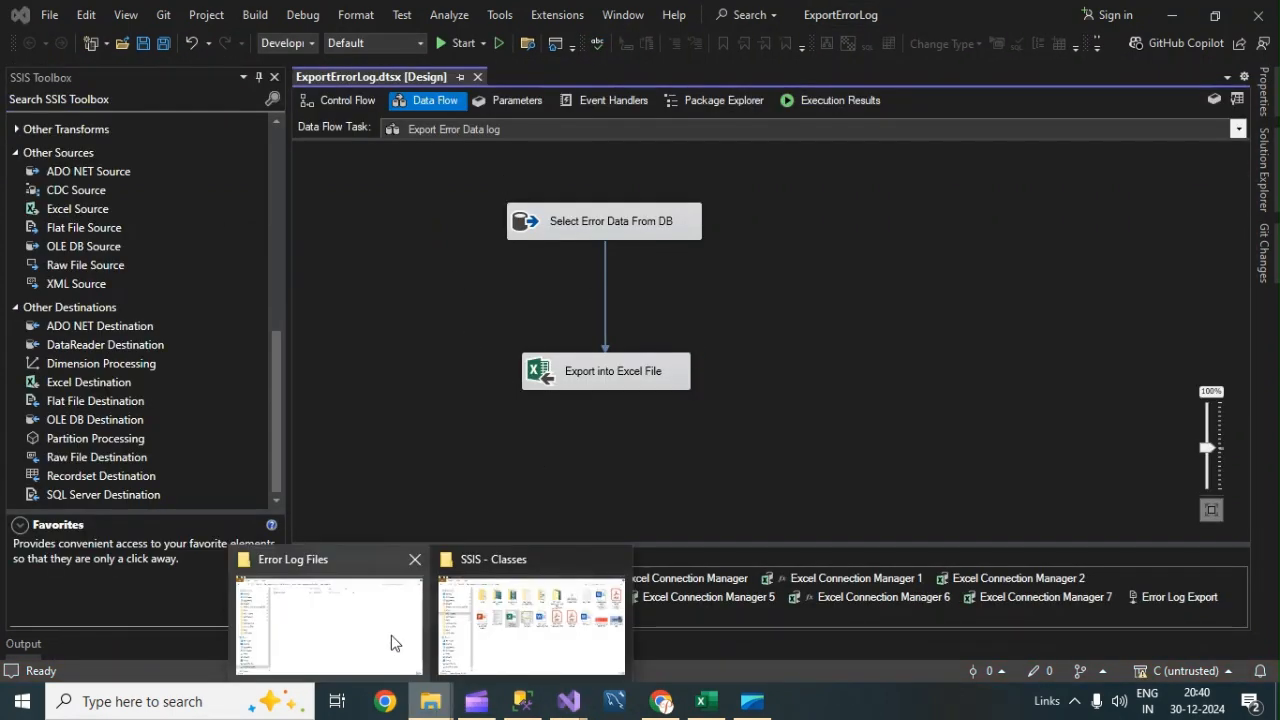
pyautogui.click(354, 632)
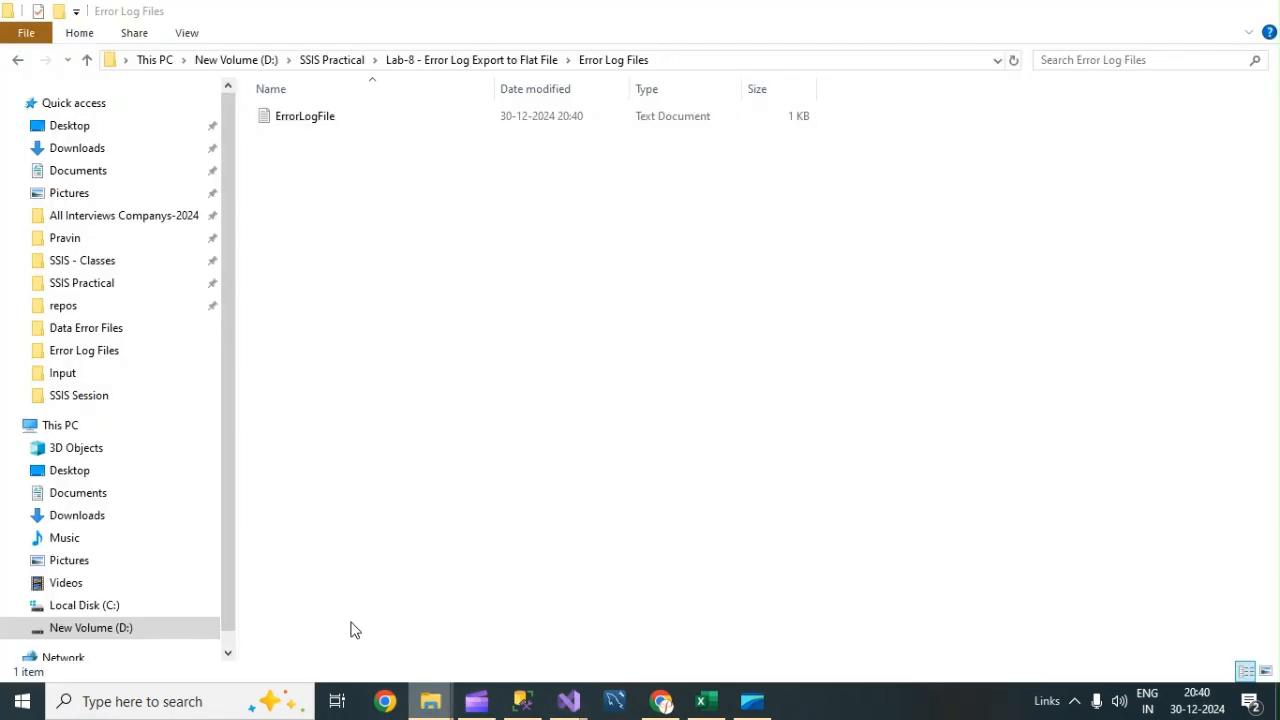
pyautogui.click(415, 59)
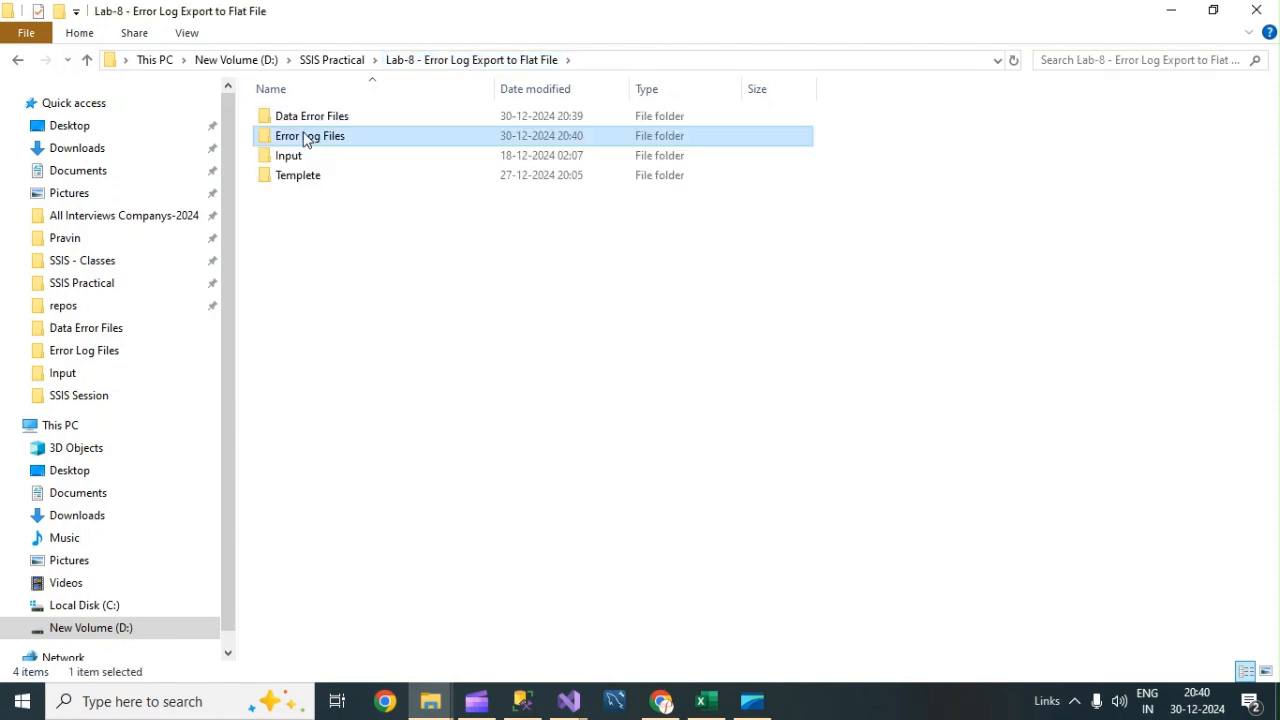
pyautogui.doubleClick(310, 118)
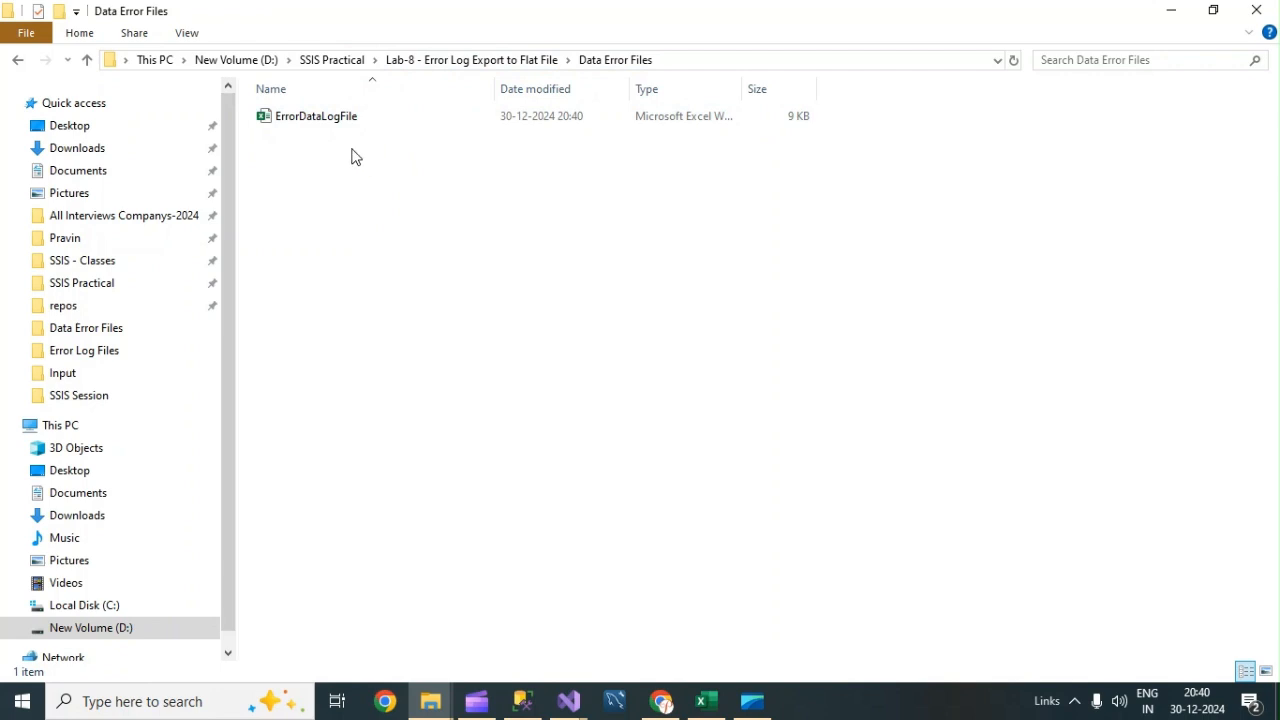
pyautogui.click(322, 124)
pyautogui.hotkey('alt', 'Tab')
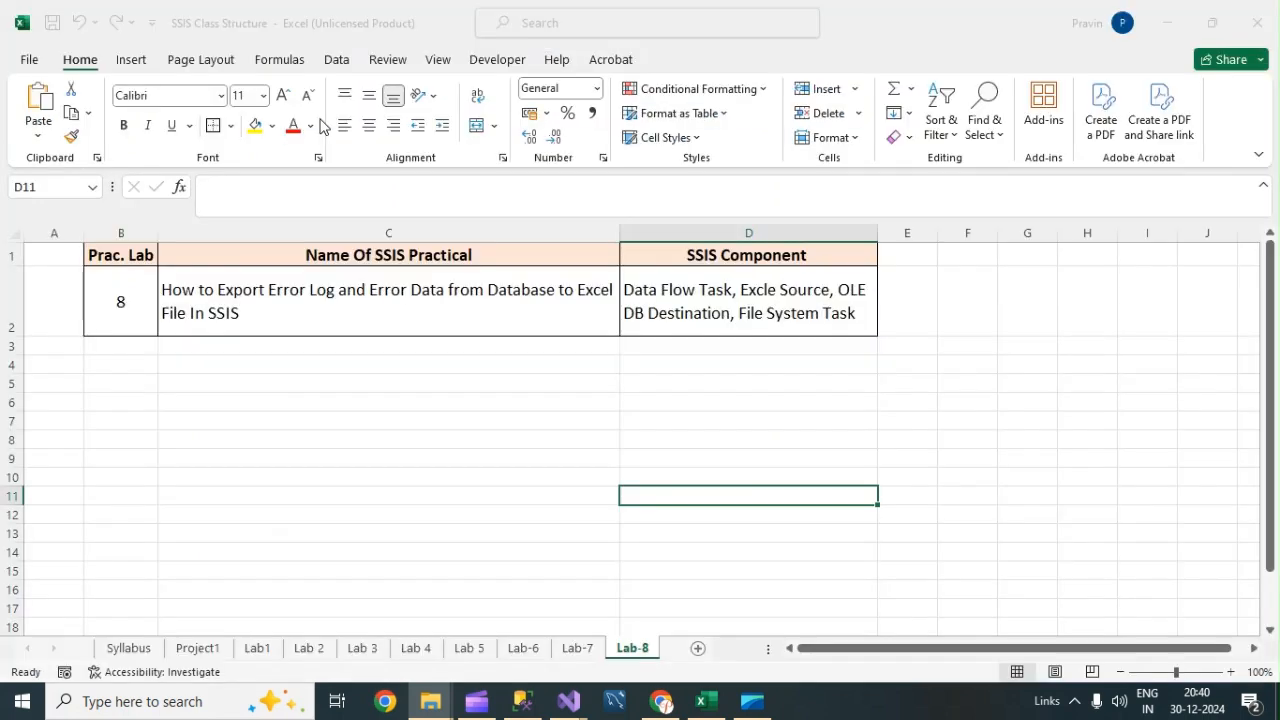
pyautogui.click(447, 417)
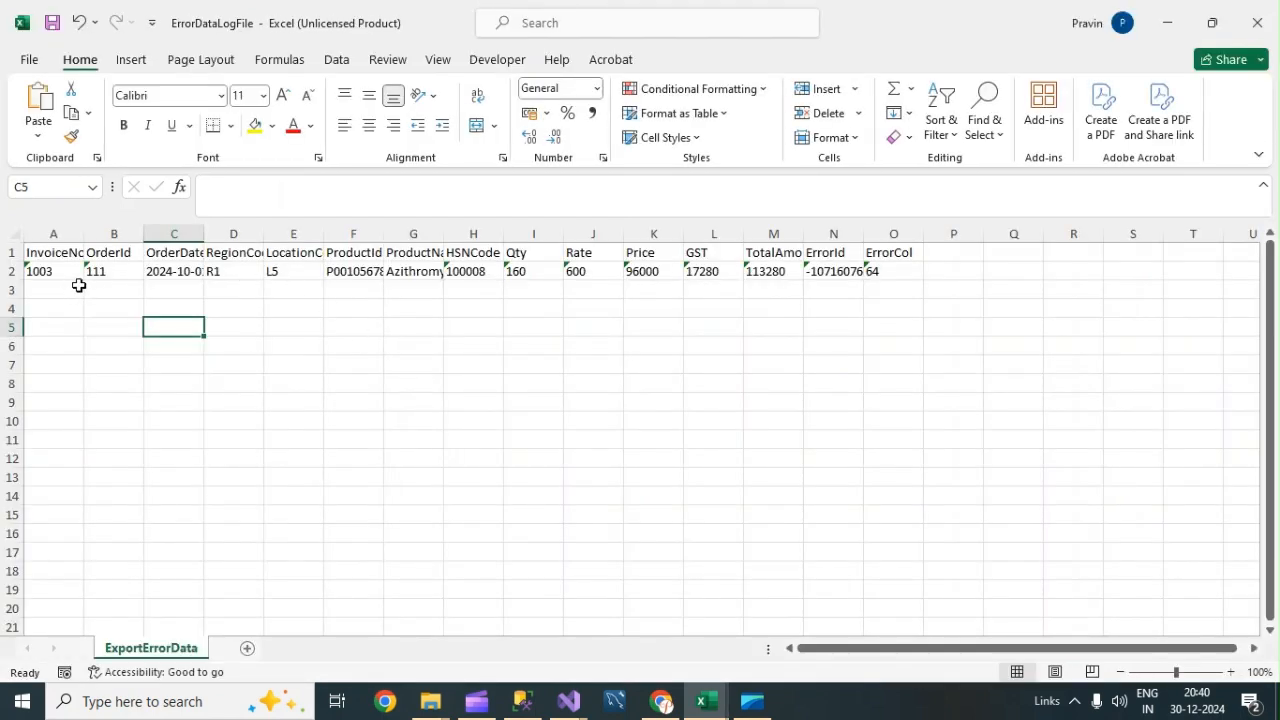
pyautogui.click(52, 271)
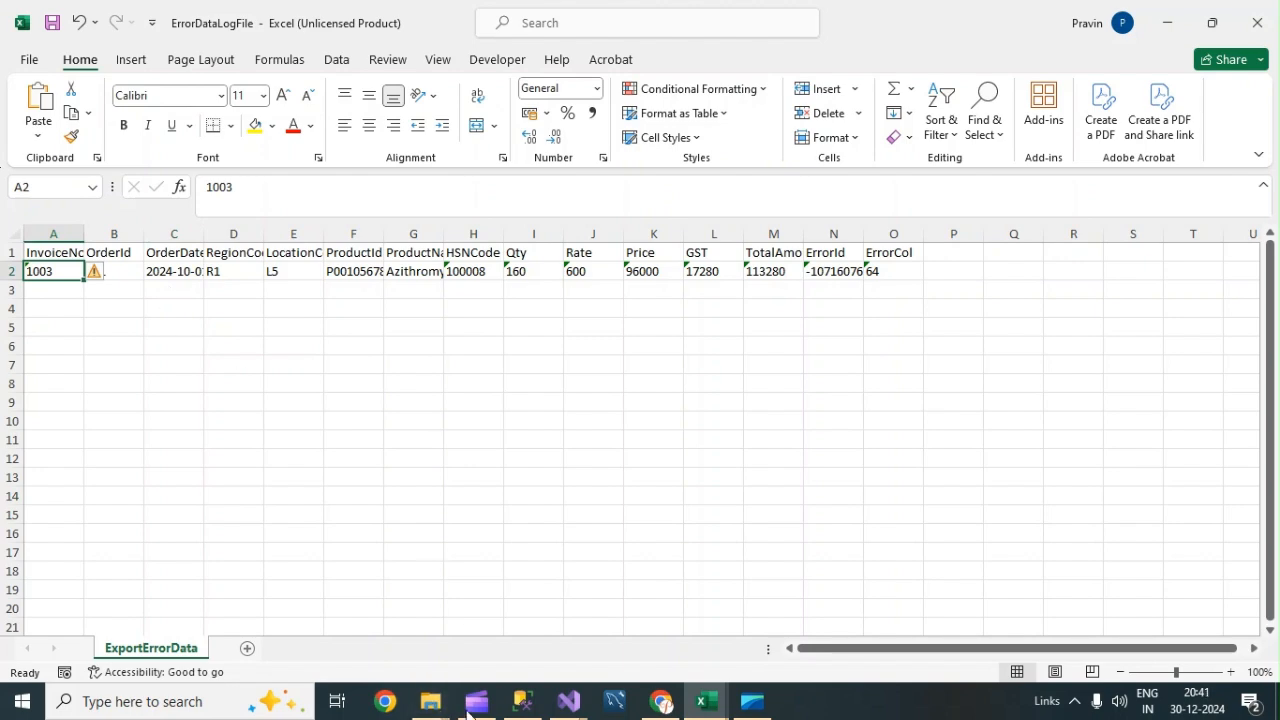
# Re-run the ImportErrorLog query and compare its row values with the exported workbook.
pyautogui.click(524, 704)
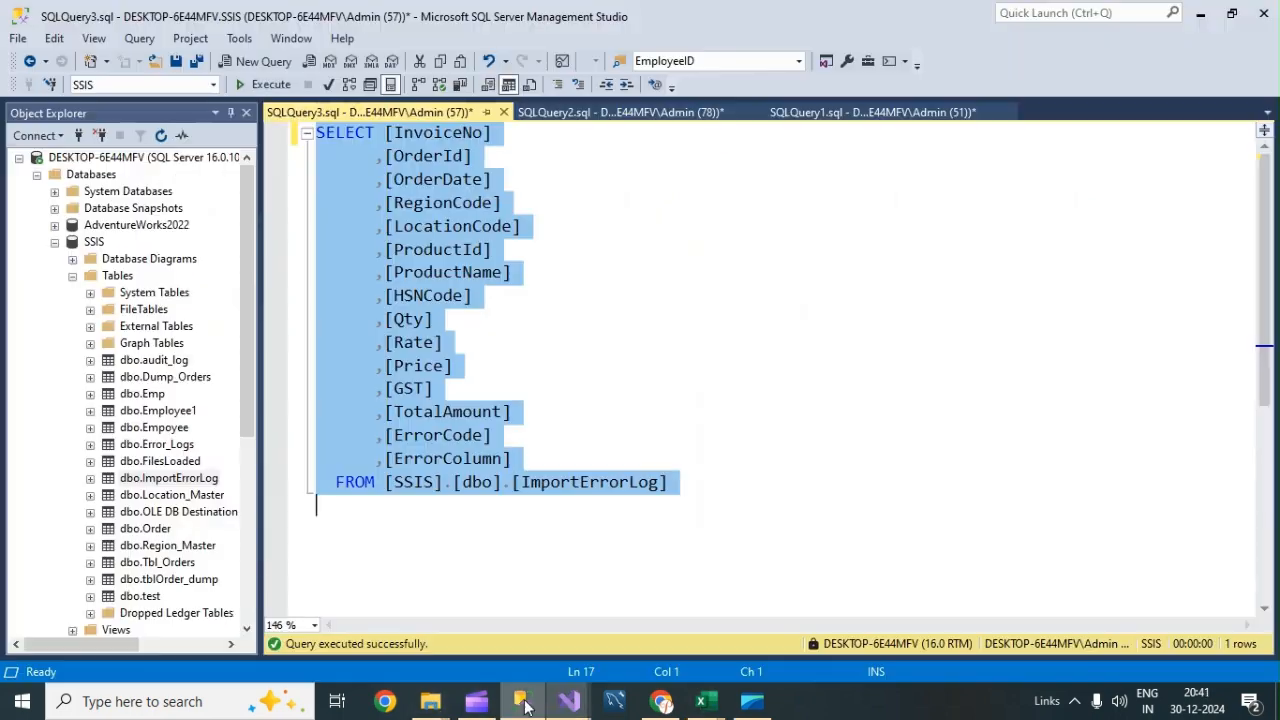
pyautogui.click(660, 114)
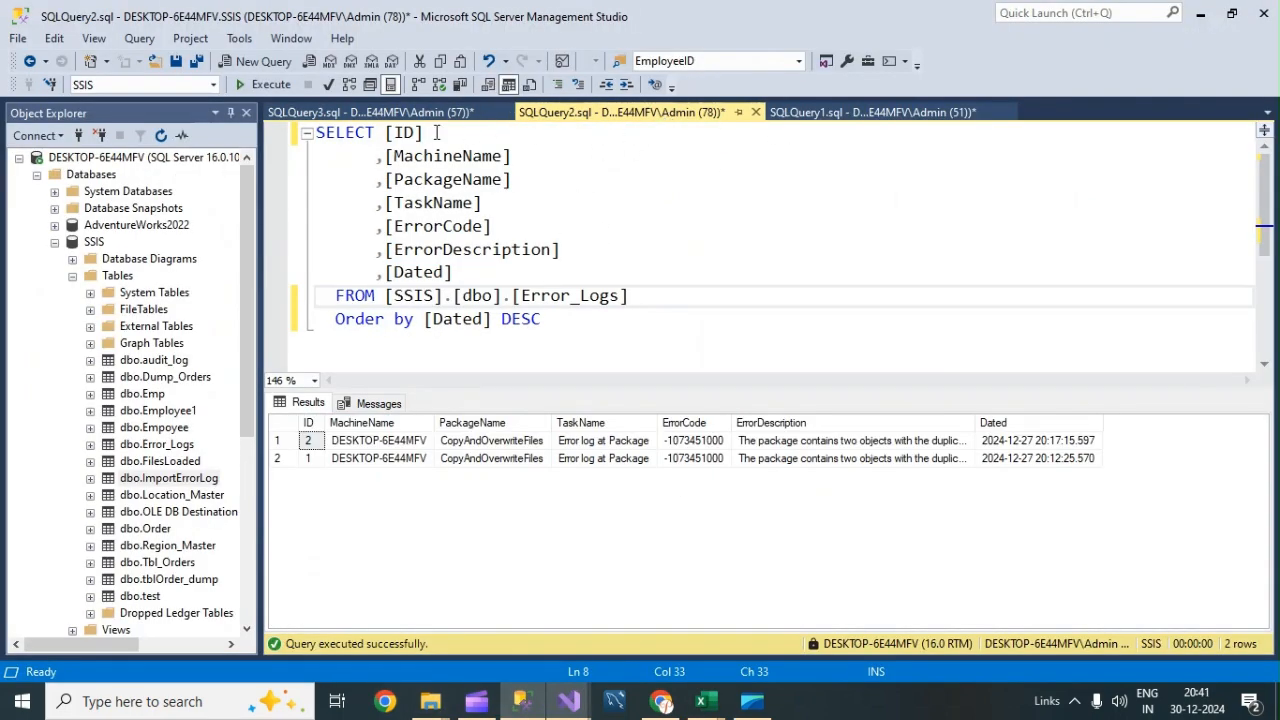
pyautogui.click(407, 114)
pyautogui.click(561, 388)
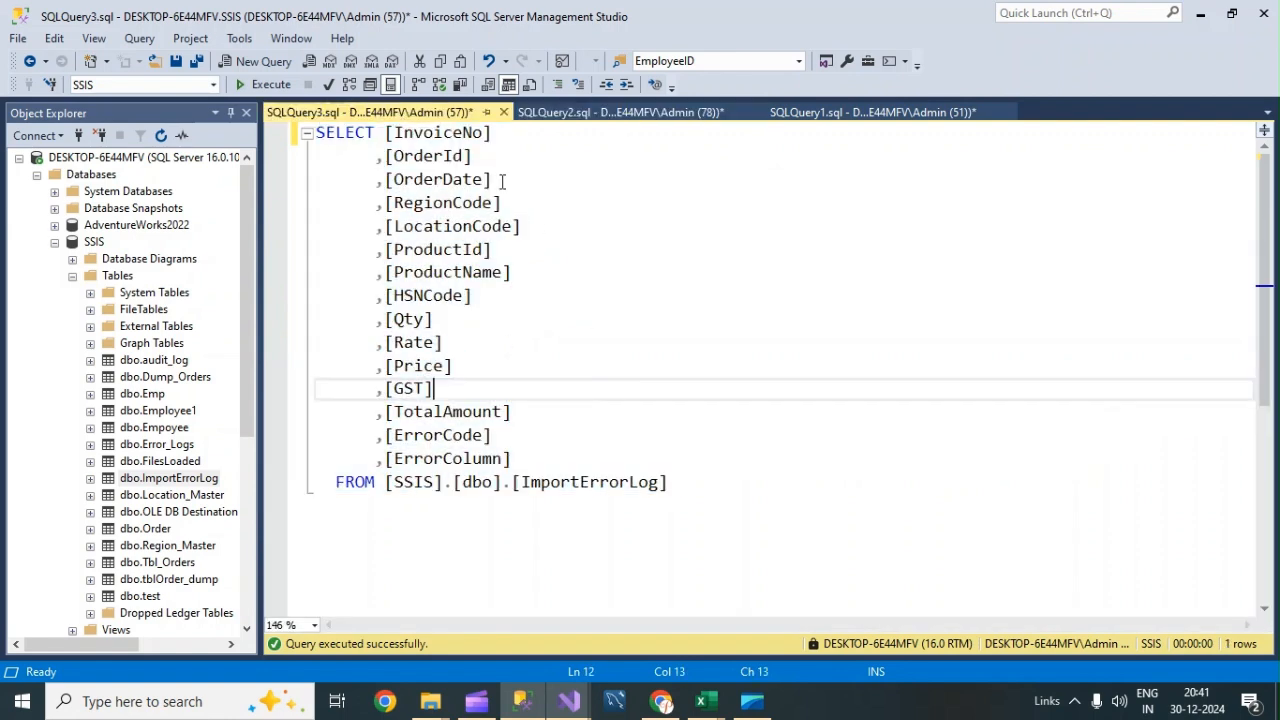
pyautogui.click(268, 84)
pyautogui.click(334, 445)
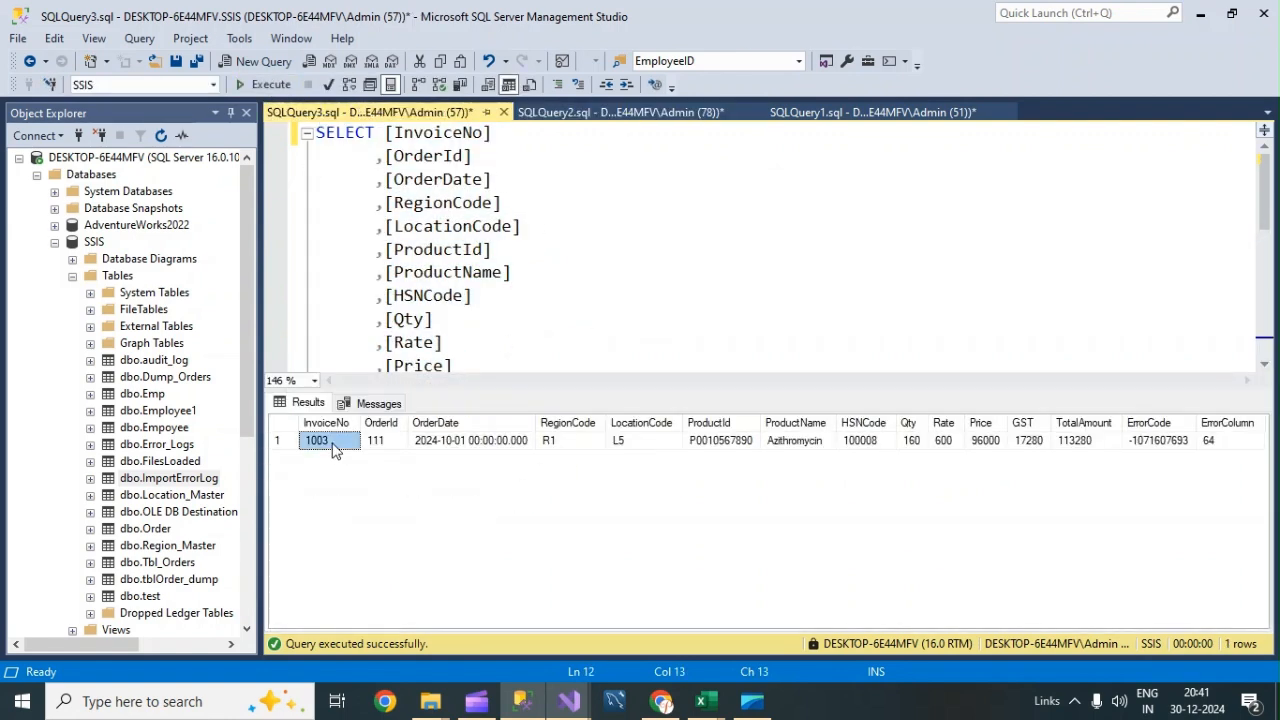
pyautogui.click(420, 442)
pyautogui.click(1133, 441)
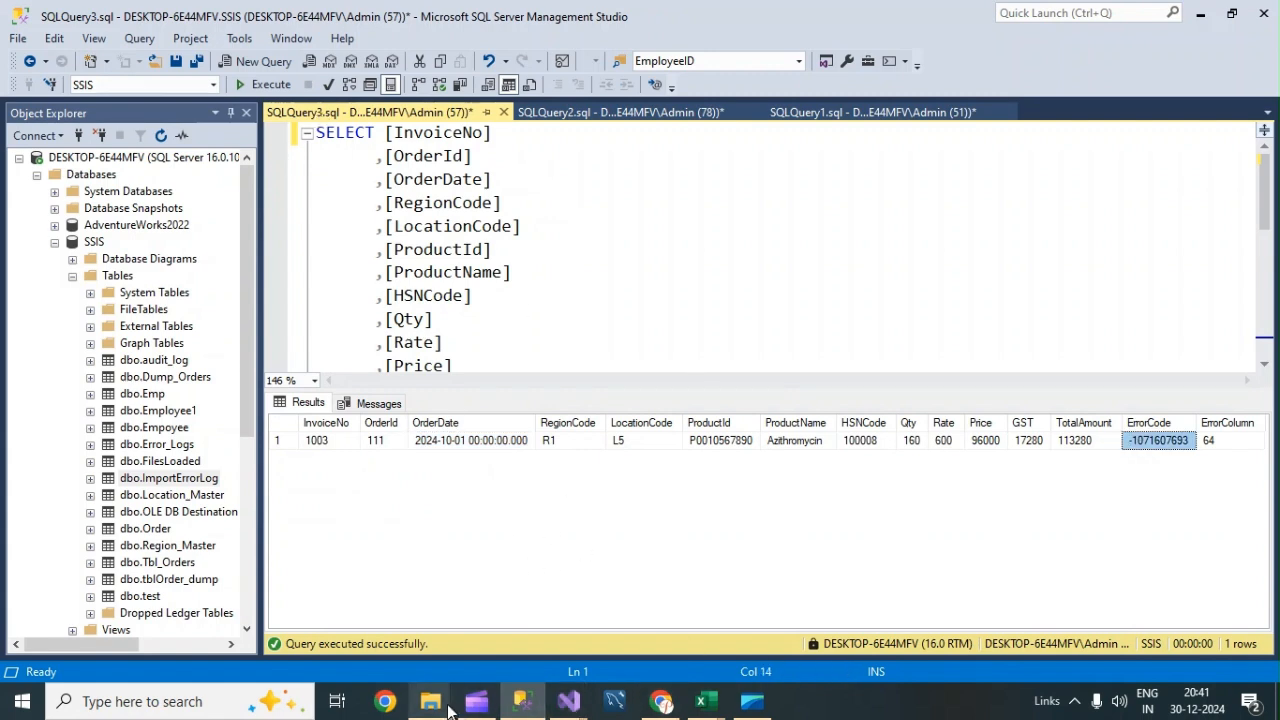
# Open the ErrorLogFile text file from the Error Log Files folder in Notepad and maximize it.
pyautogui.moveTo(430, 701)
pyautogui.click(380, 612)
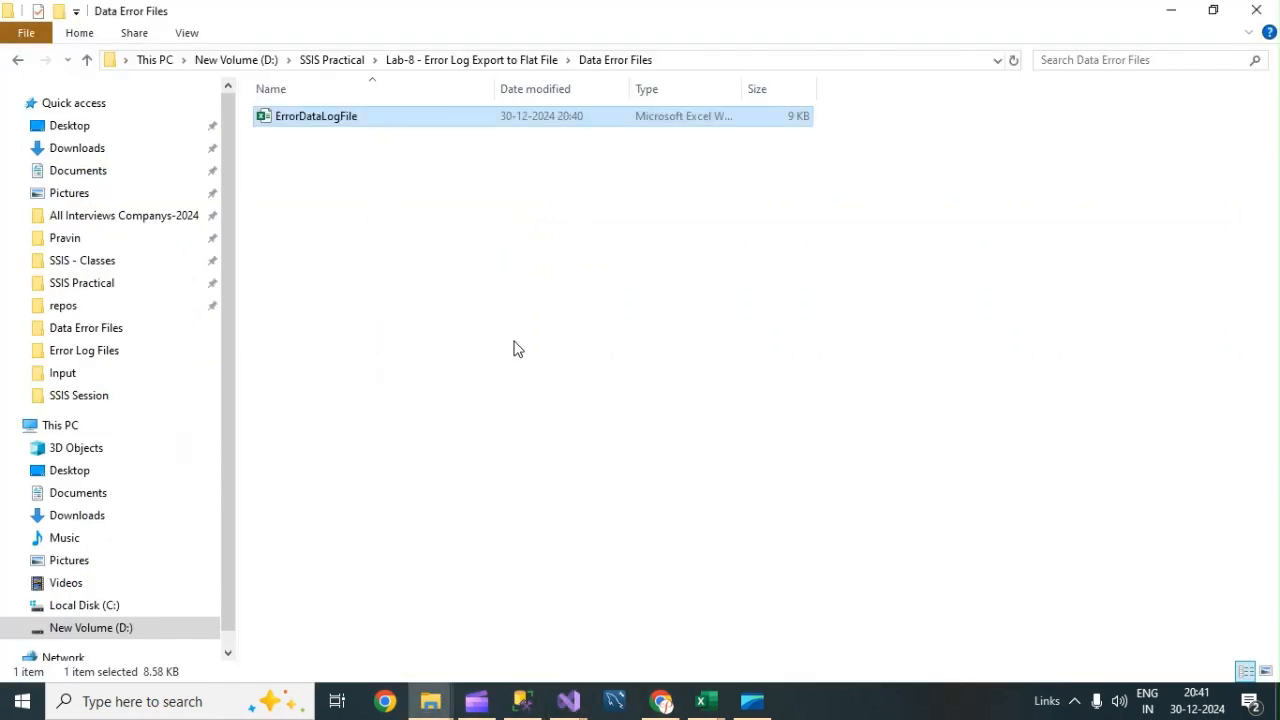
pyautogui.moveTo(706, 701)
pyautogui.click(811, 634)
pyautogui.click(320, 308)
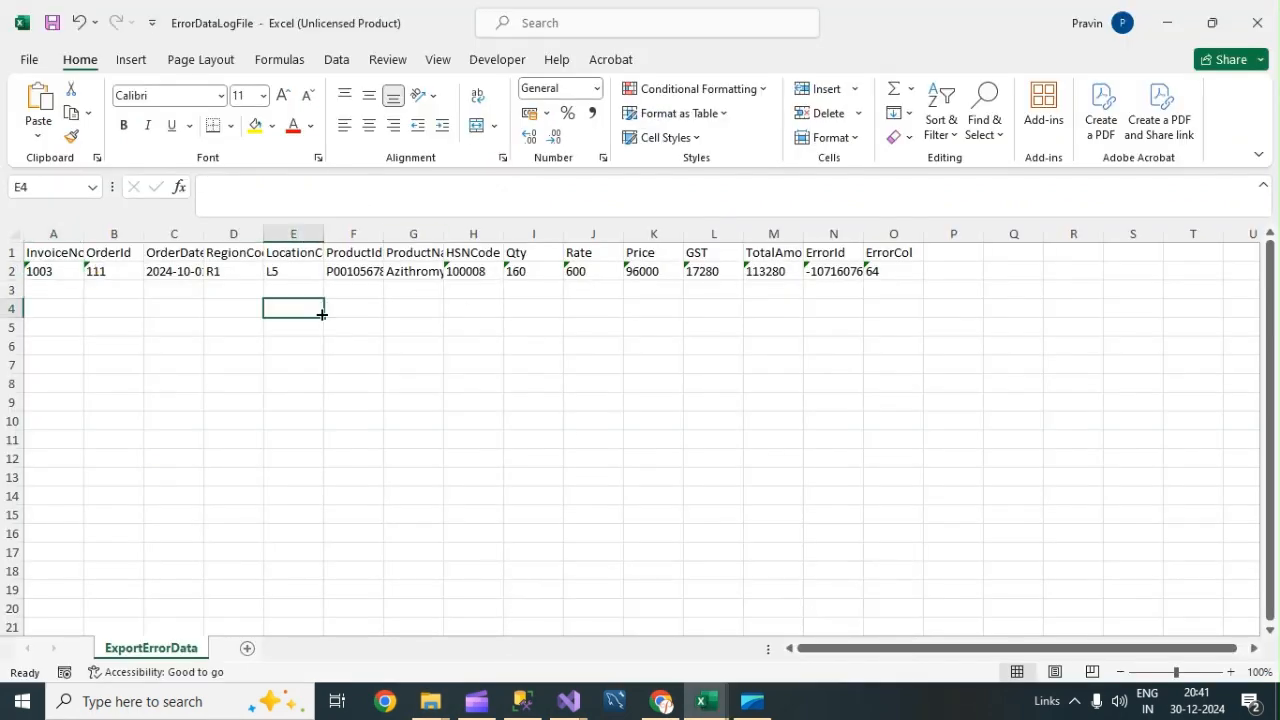
pyautogui.moveTo(430, 701)
pyautogui.click(323, 594)
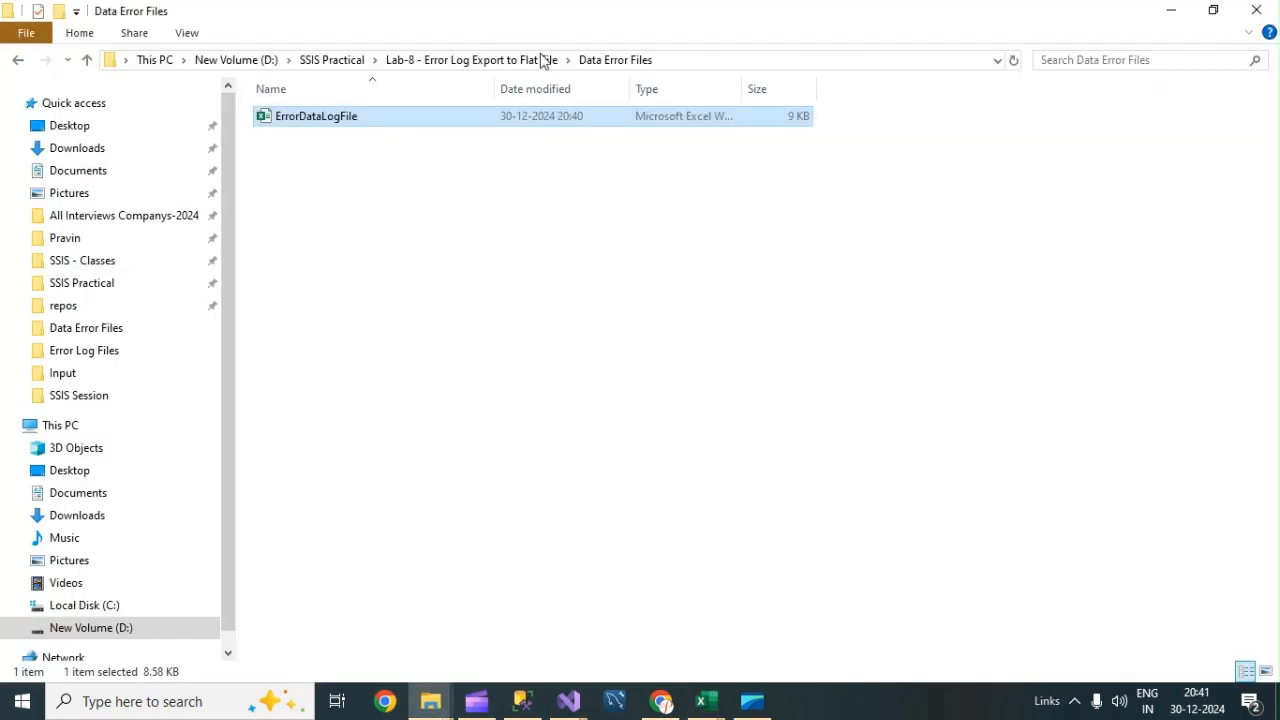
pyautogui.click(466, 60)
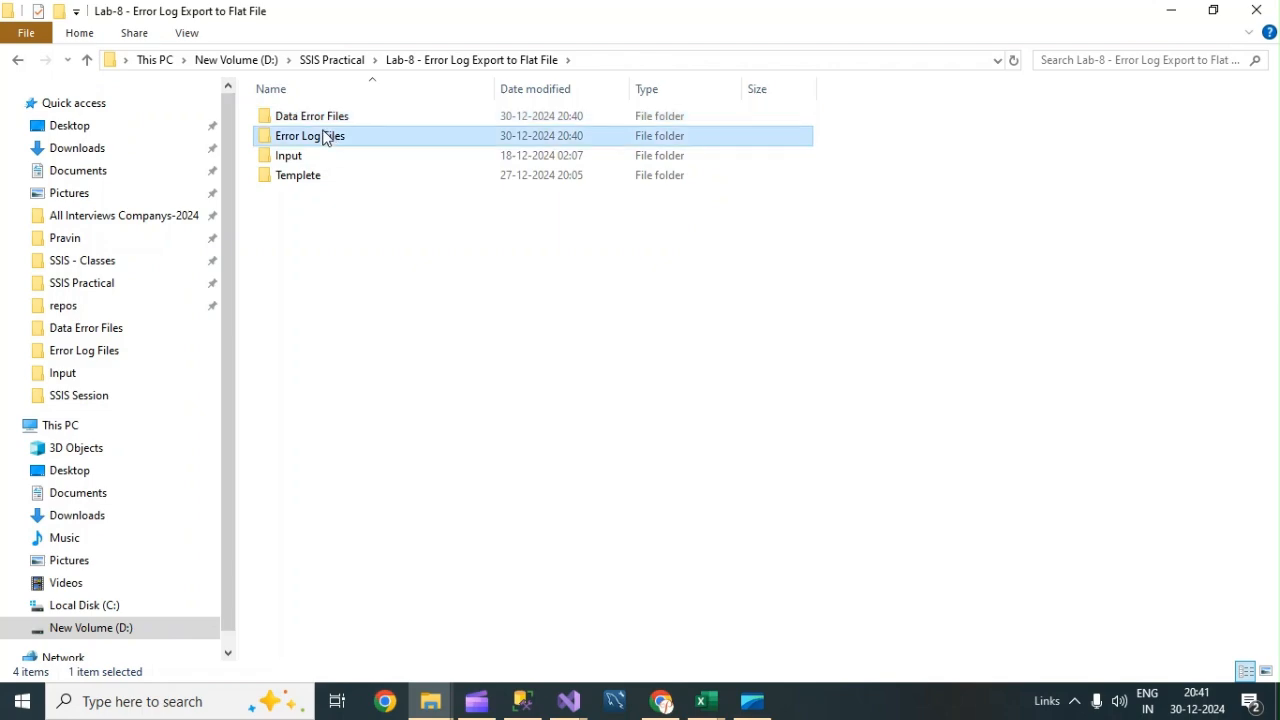
pyautogui.doubleClick(327, 136)
pyautogui.doubleClick(320, 121)
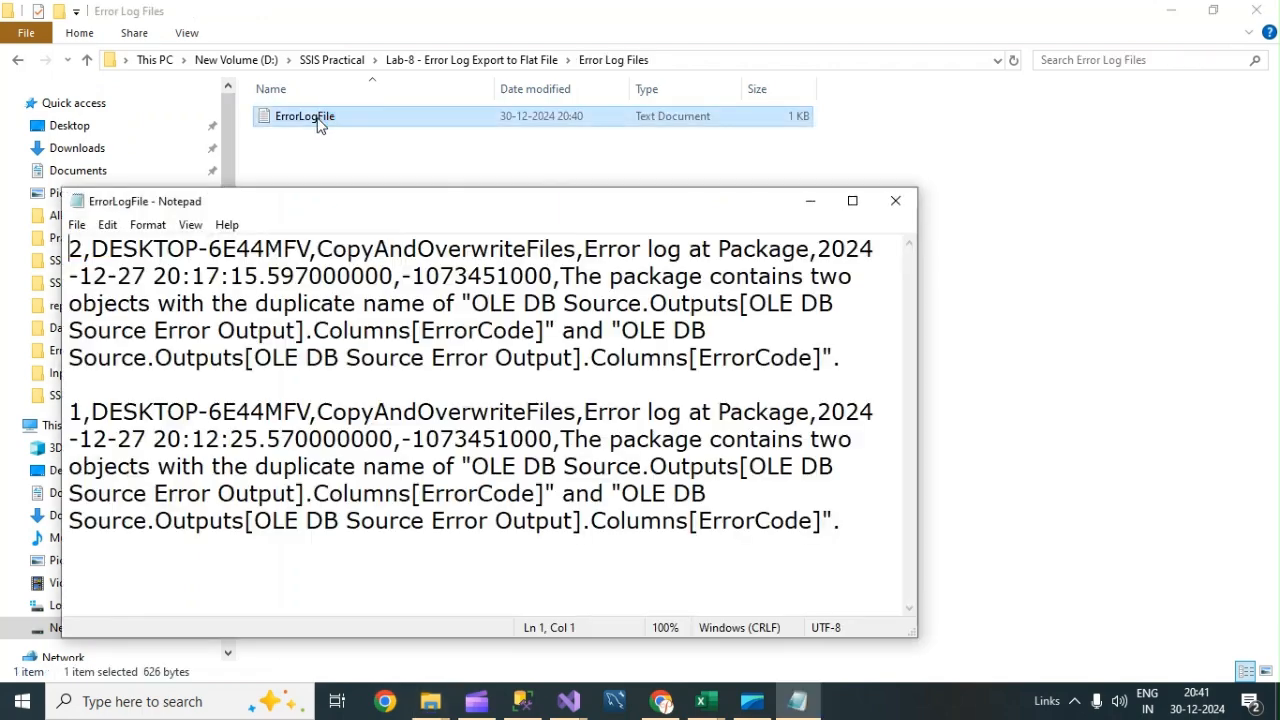
pyautogui.click(852, 201)
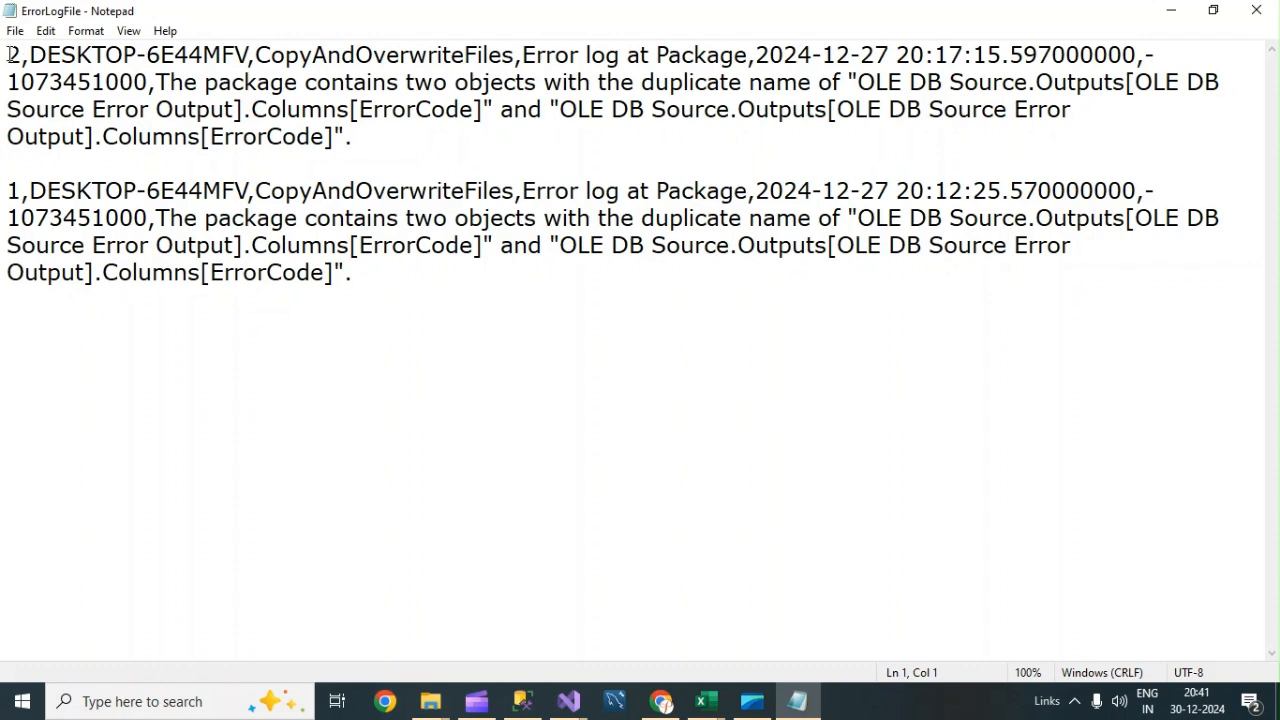
# Compare the ErrorLogFile records with the Error_Logs query results.
pyautogui.moveTo(10, 54); pyautogui.dragTo(717, 103)
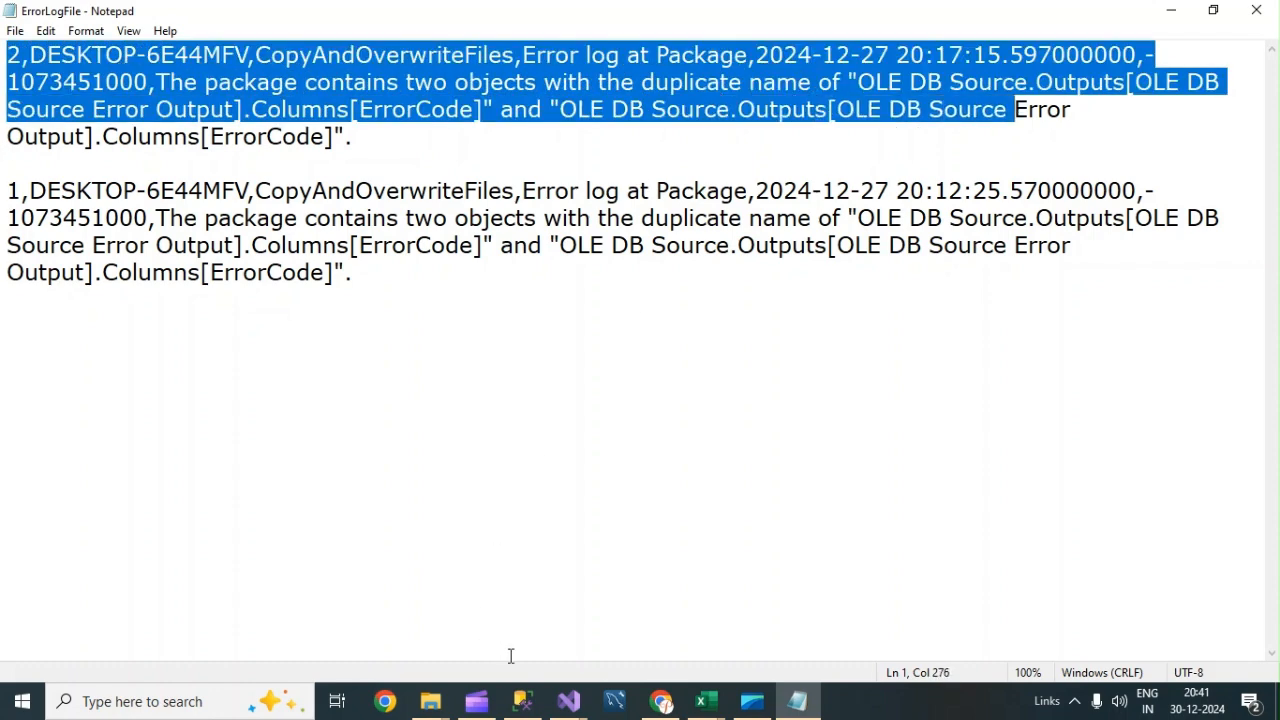
pyautogui.click(522, 701)
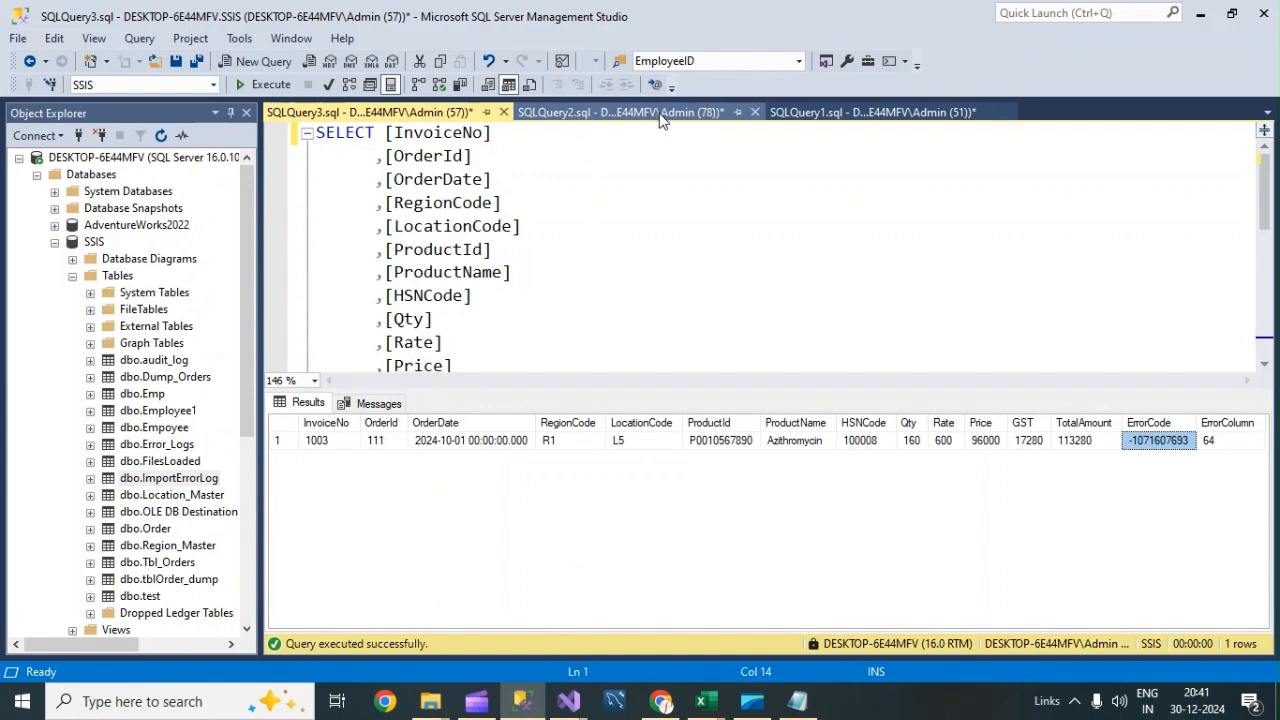
pyautogui.click(604, 116)
pyautogui.click(345, 442)
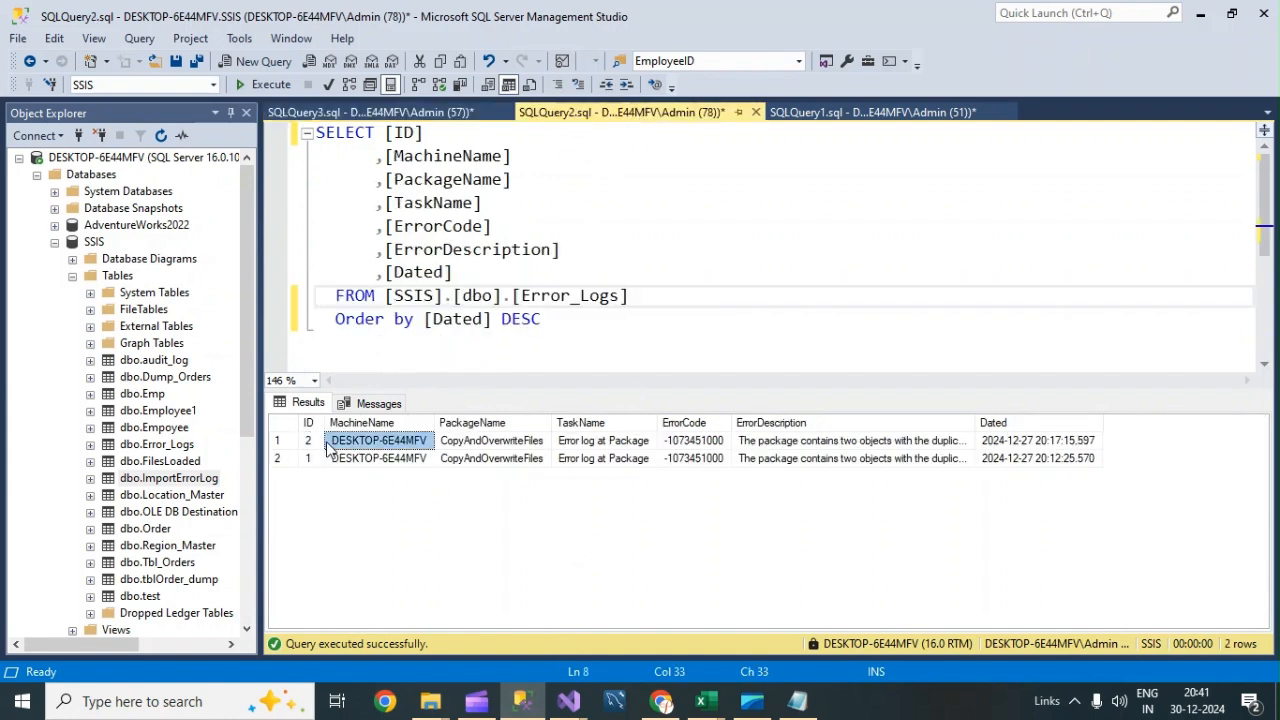
pyautogui.click(490, 442)
pyautogui.click(637, 445)
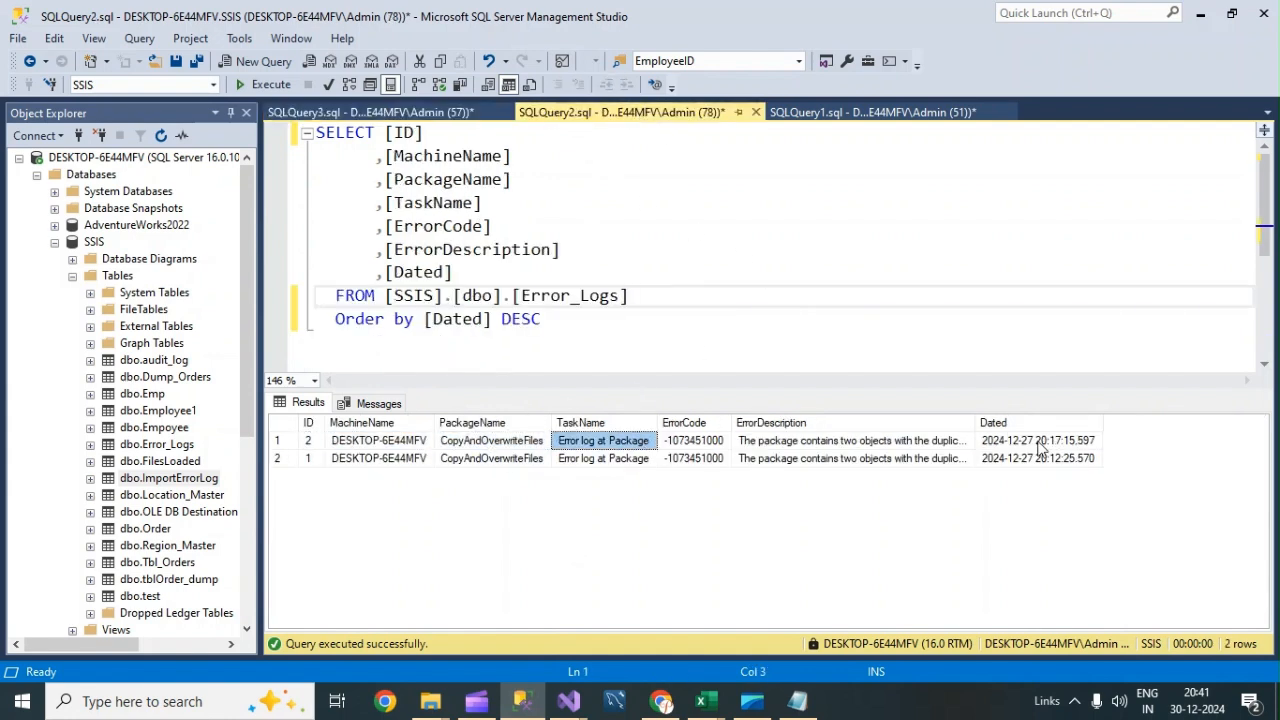
pyautogui.click(797, 701)
pyautogui.click(463, 415)
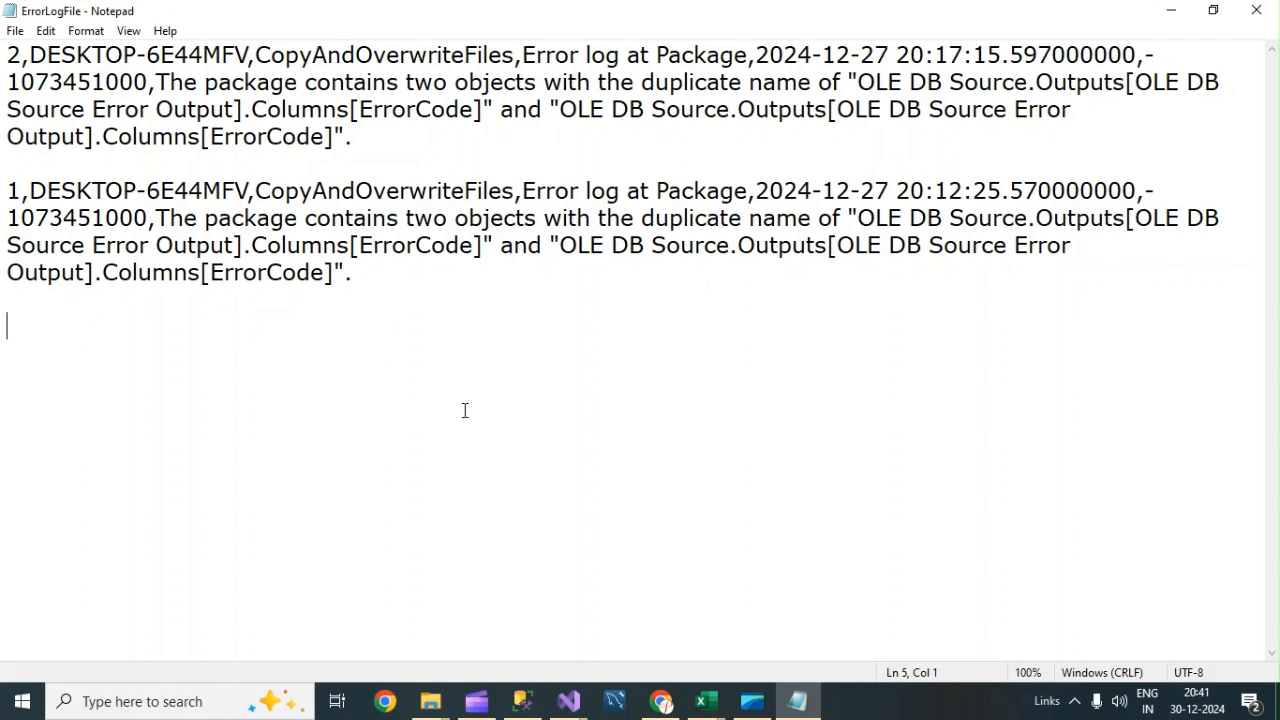
pyautogui.moveTo(568, 700)
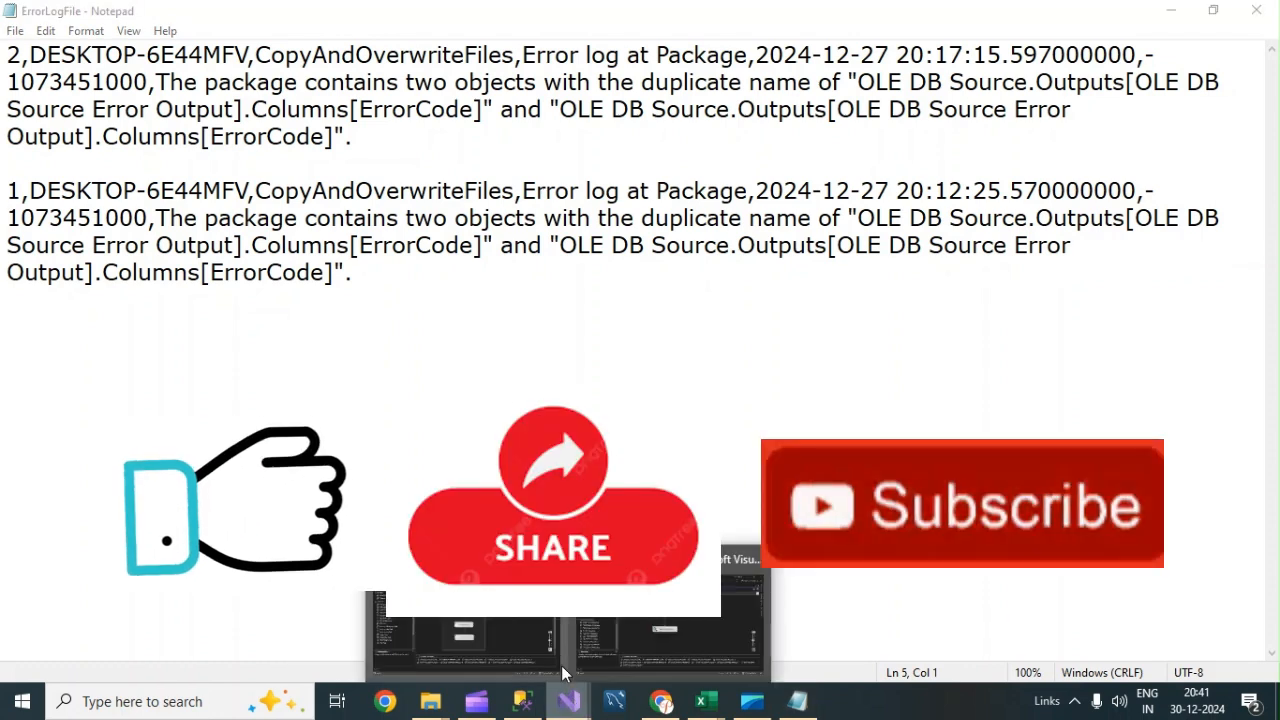
pyautogui.moveTo(633, 622)
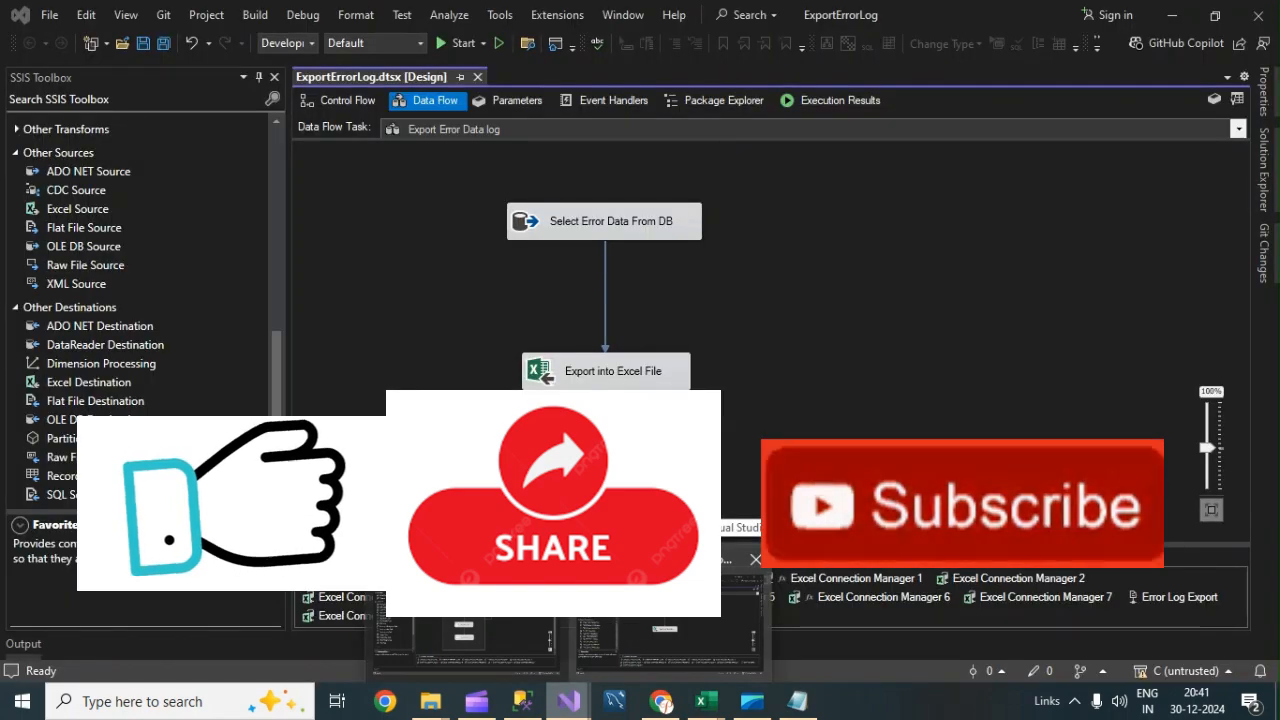